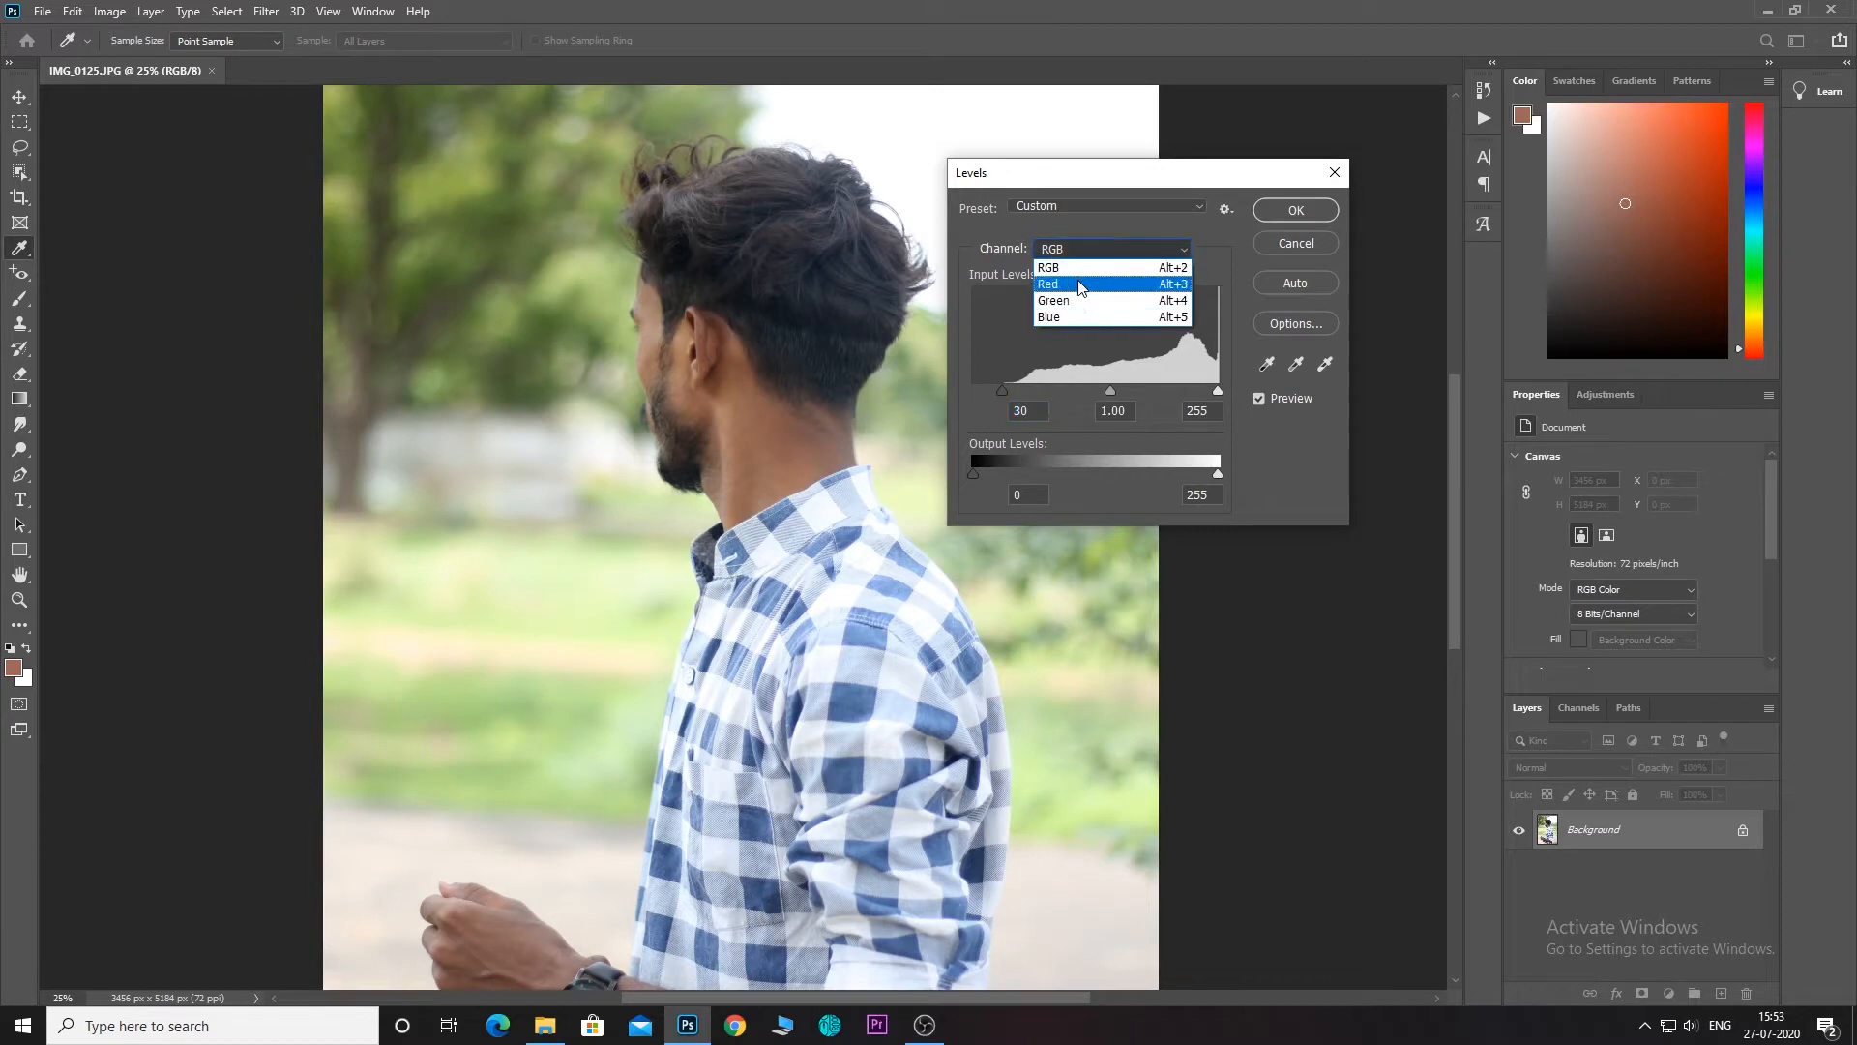
In Levels, raise the black input to 36 for Red, about 25 for Green and about 41 for Blue, and apply the adjustment.
{"action": "left_click", "coordinate": [1065, 288]}
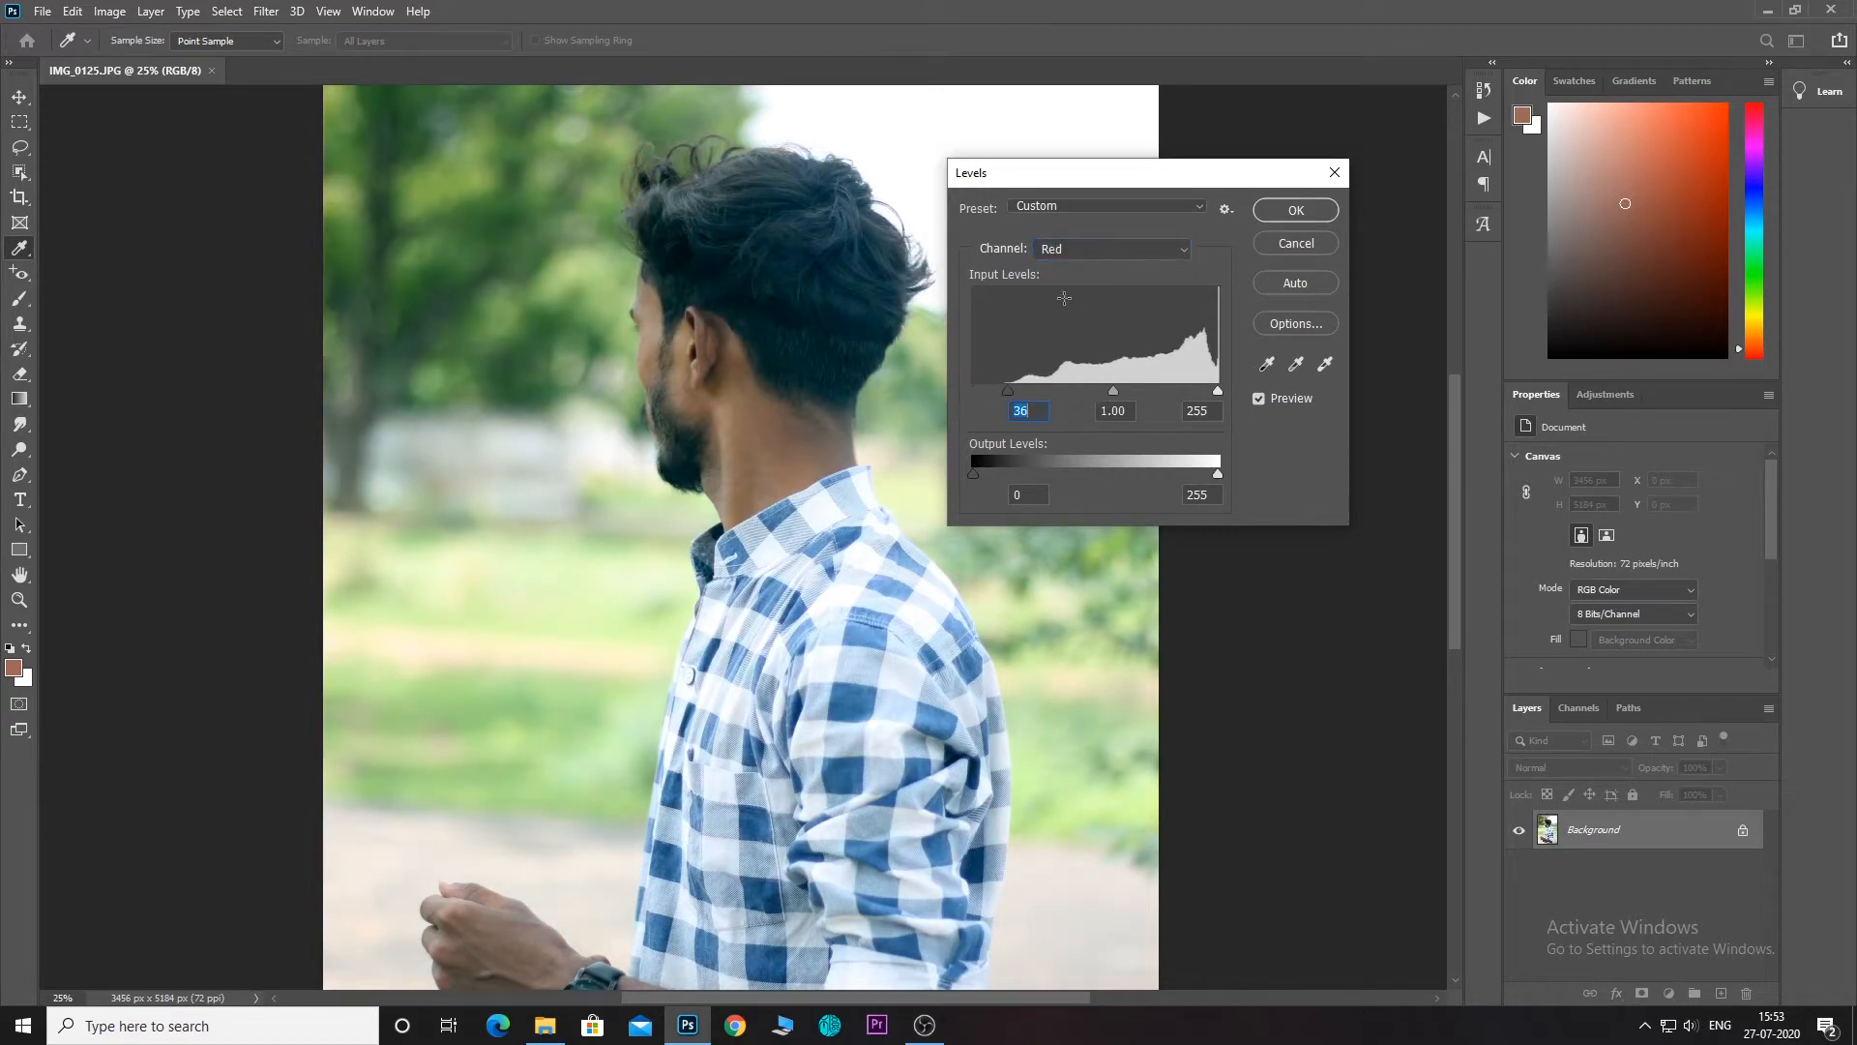
{"action": "left_click", "coordinate": [1077, 251]}
{"action": "left_click", "coordinate": [1067, 308]}
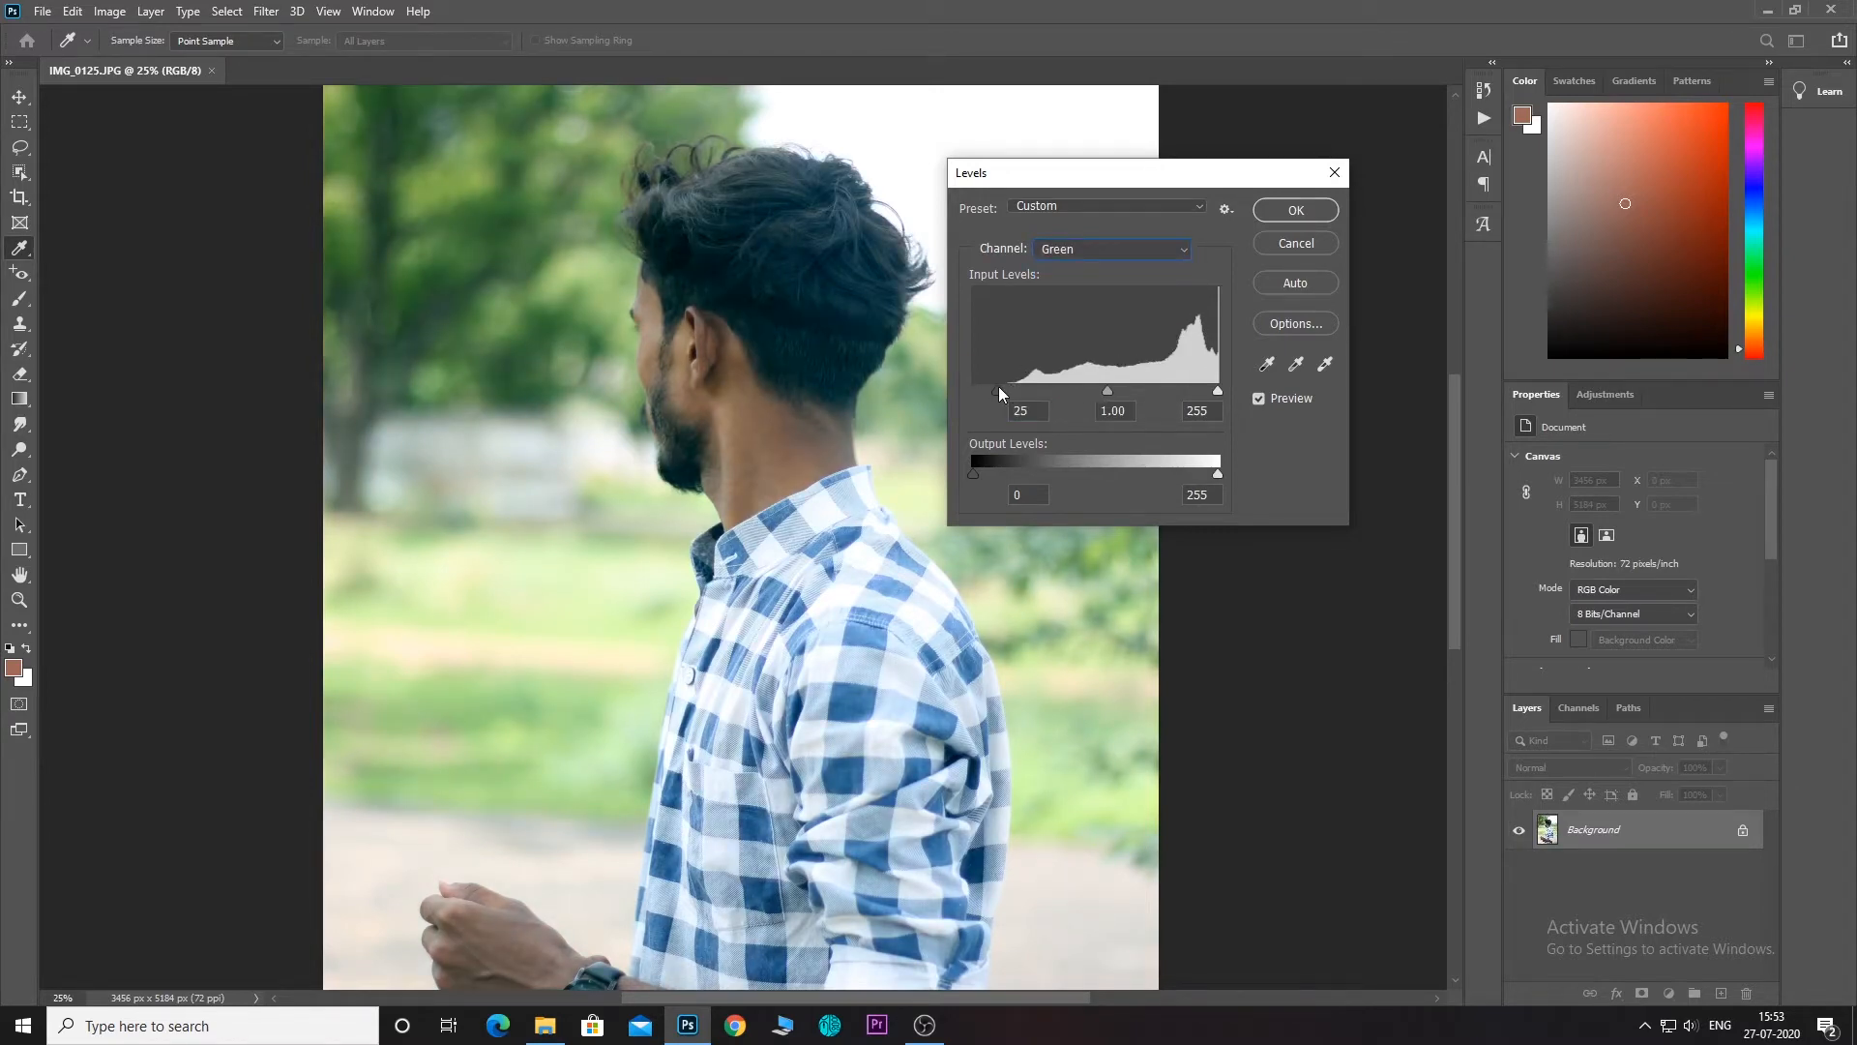
{"action": "left_click", "coordinate": [1112, 250]}
{"action": "left_click", "coordinate": [1064, 327]}
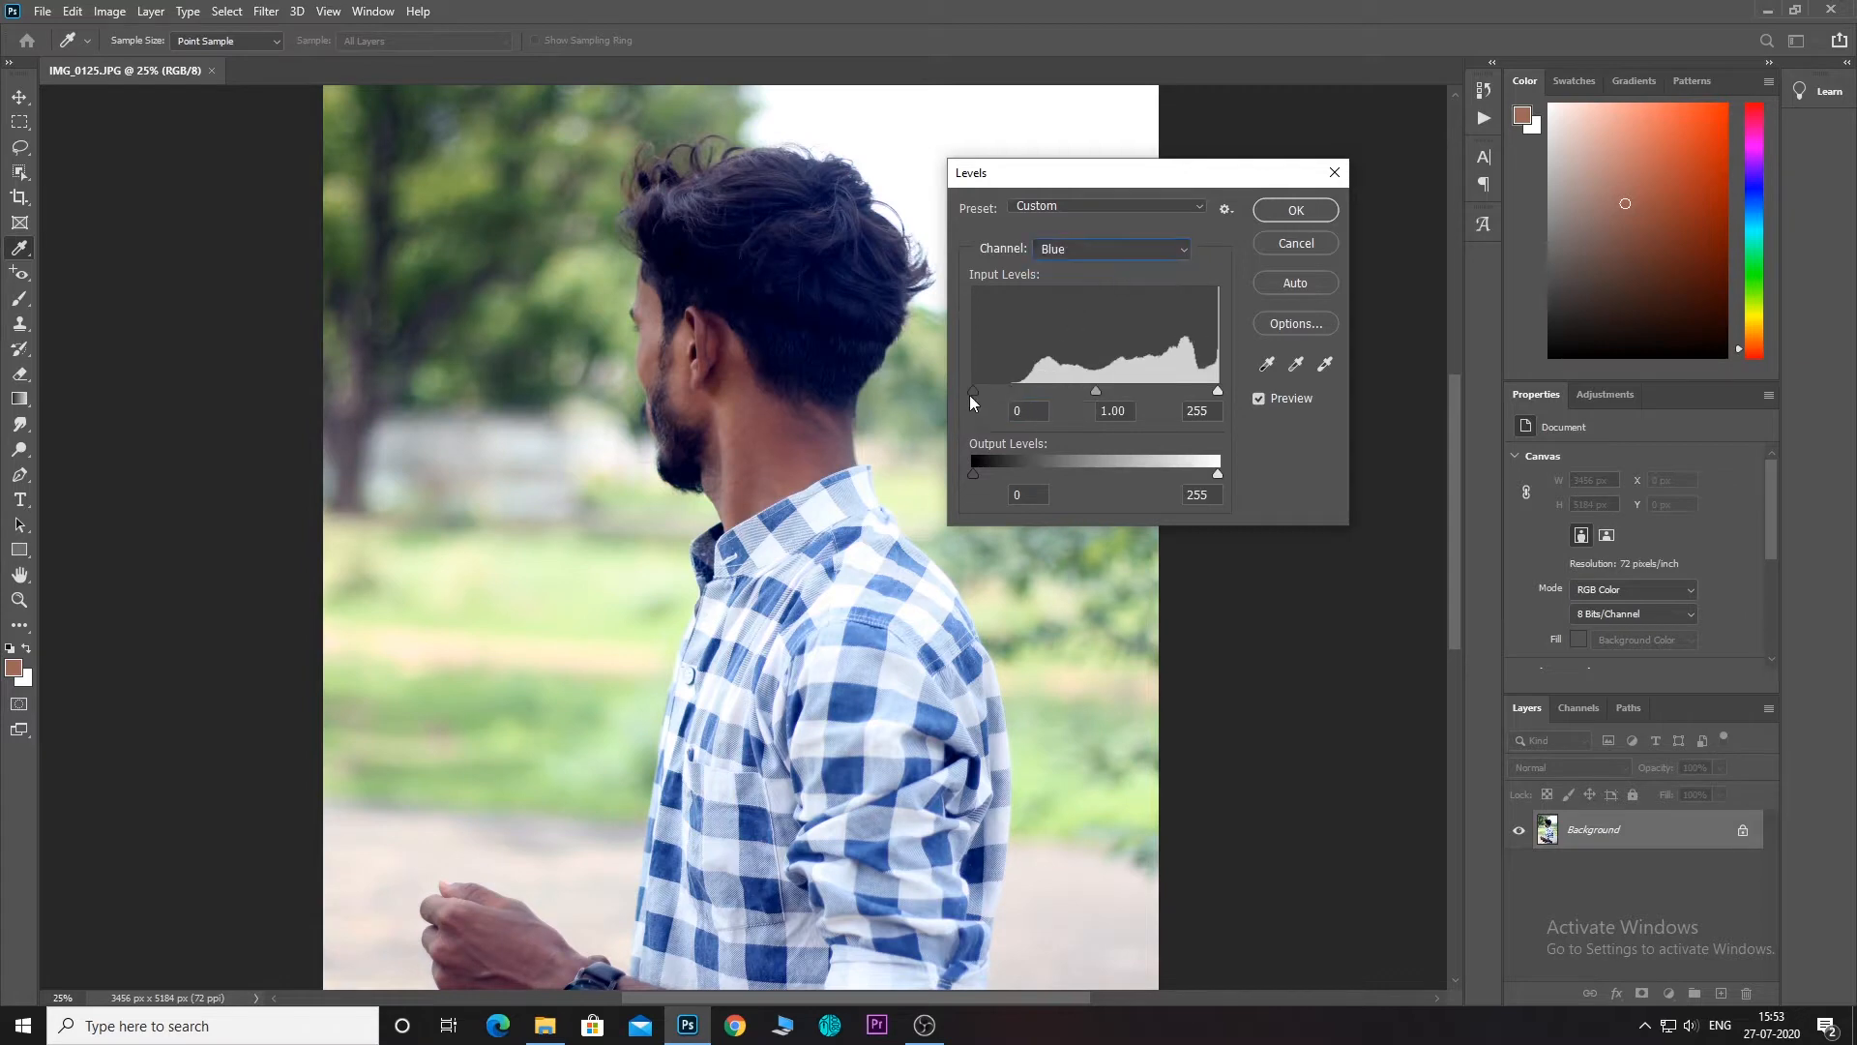
{"action": "left_click_drag", "start_coordinate": [973, 393], "coordinate": [1013, 395]}
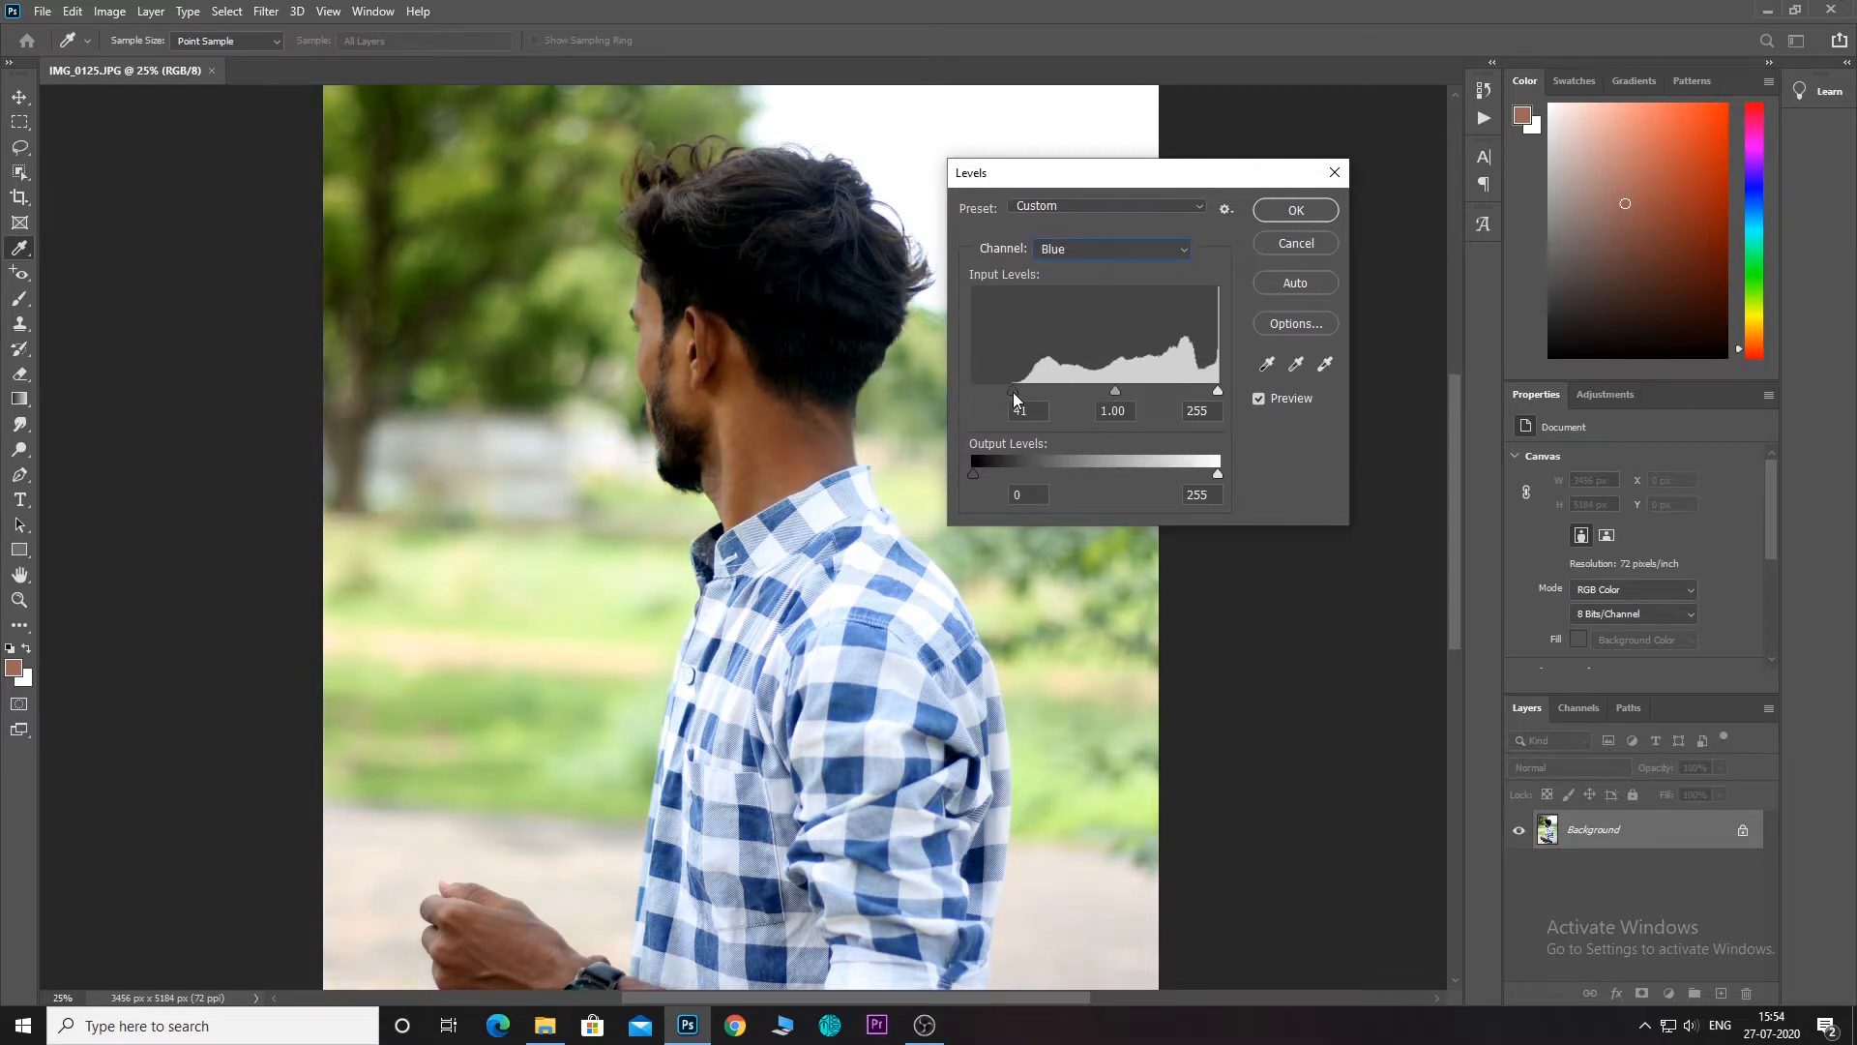
{"action": "left_click", "coordinate": [1295, 210]}
{"action": "key", "text": "ctrl+minus"}
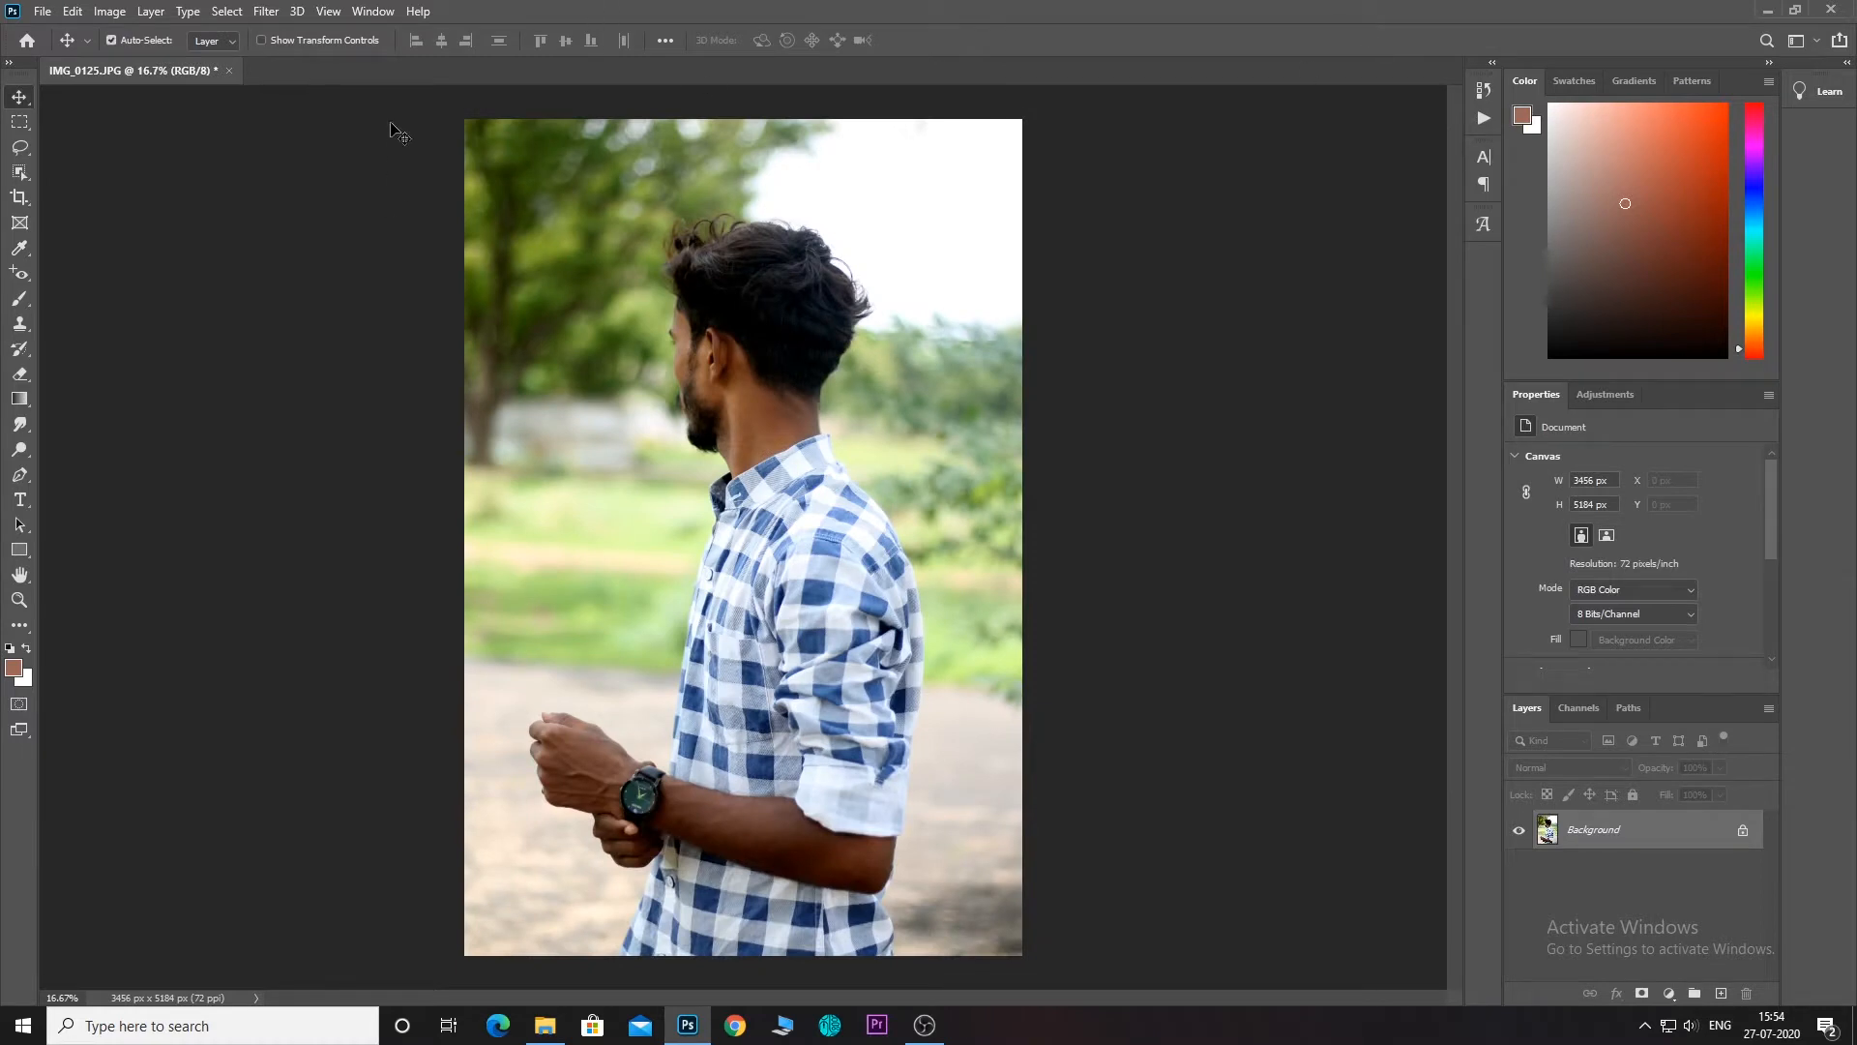
Open the Liquify filter and push the hair outward along the top of the head with a size 300 brush.
{"action": "left_click", "coordinate": [267, 11]}
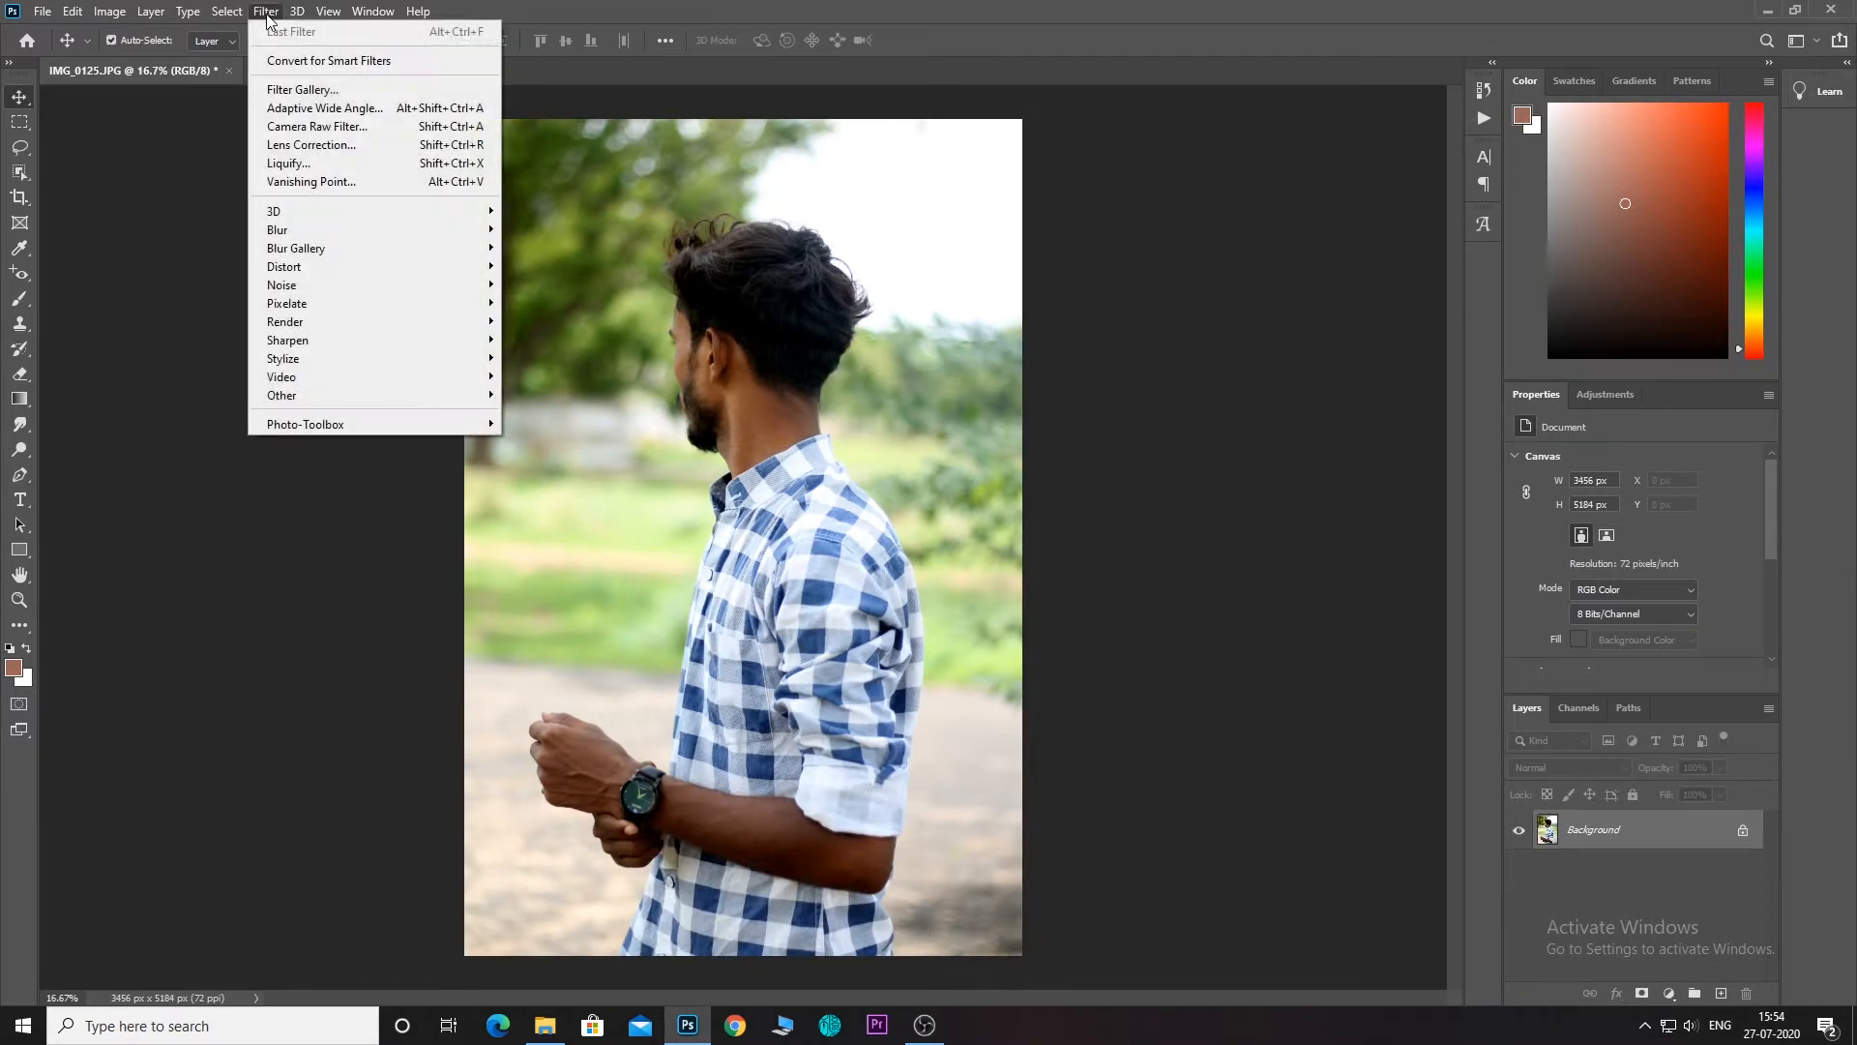
{"action": "left_click", "coordinate": [201, 201]}
{"action": "left_click", "coordinate": [255, 14]}
{"action": "left_click", "coordinate": [291, 162]}
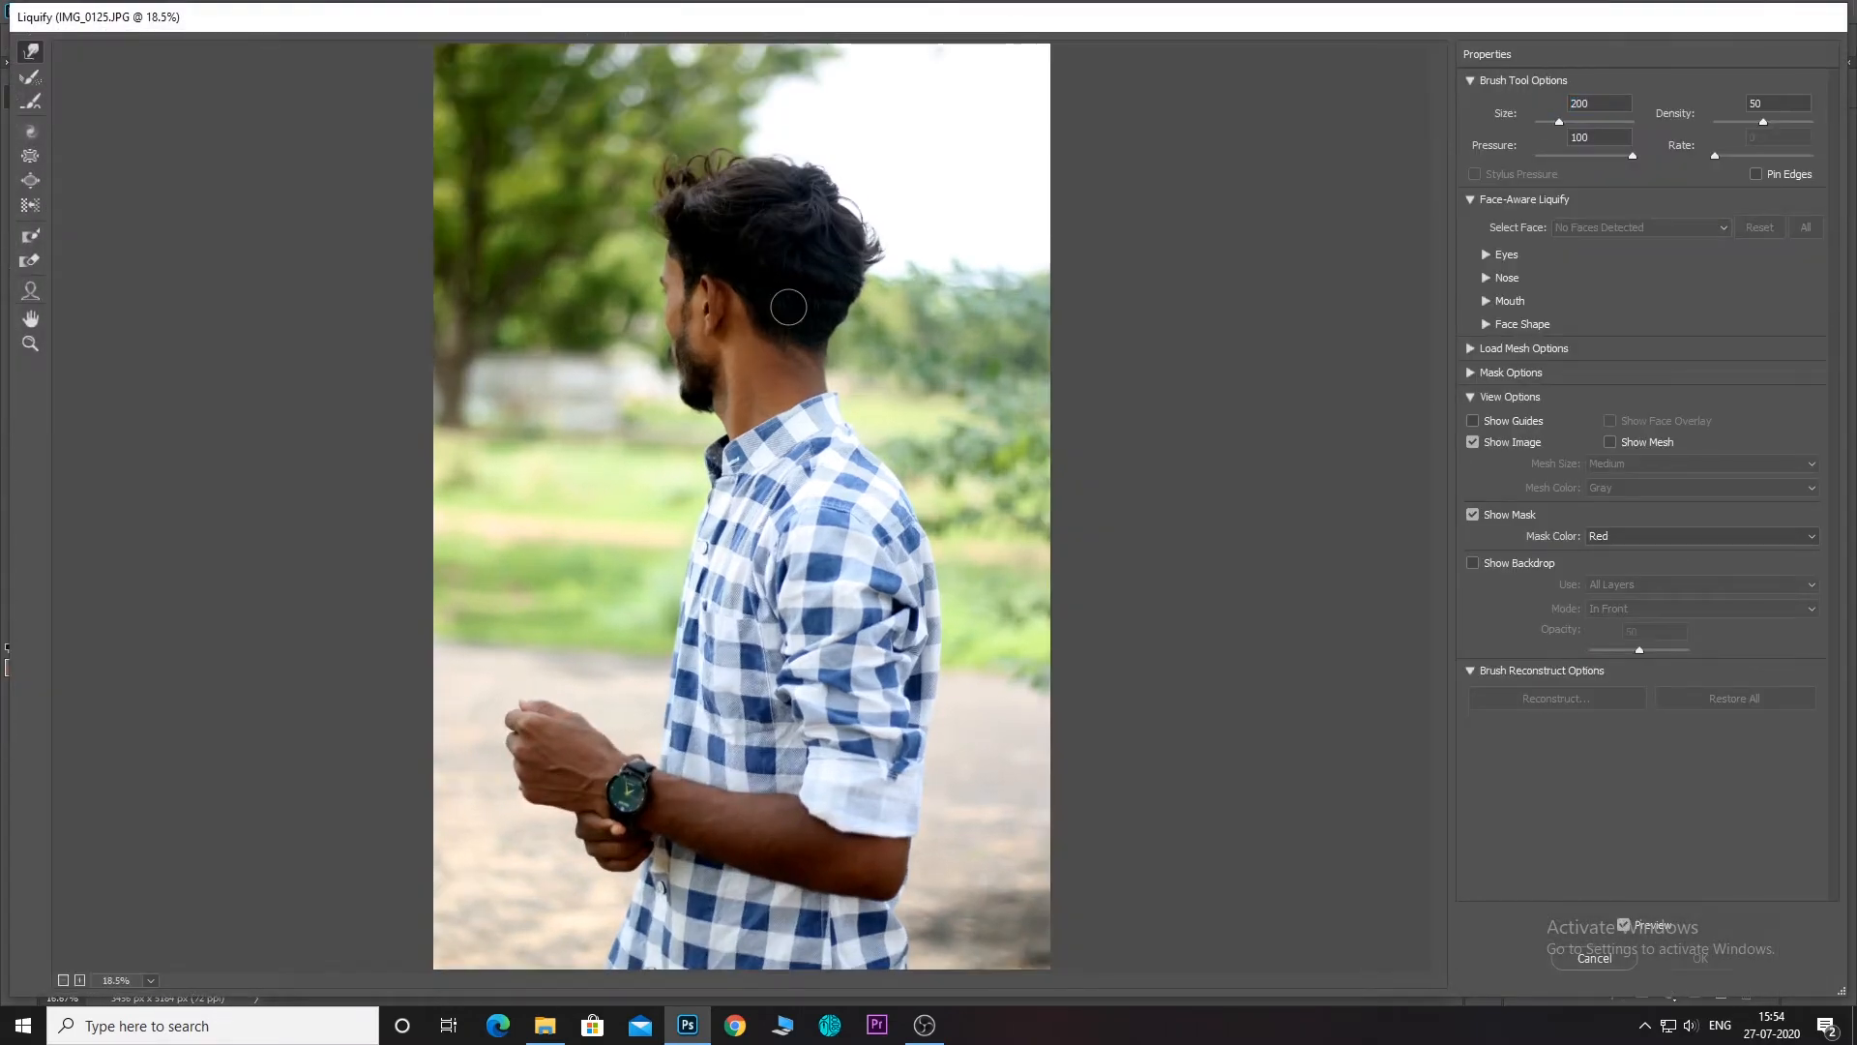
{"action": "key", "text": "ctrl+plus"}
{"action": "key", "text": "ctrl+plus"}
{"action": "key", "text": "ctrl+plus"}
{"action": "mouse_move", "coordinate": [789, 308]}
{"action": "left_mouse_down"}
{"action": "mouse_move", "coordinate": [784, 664]}
{"action": "mouse_move", "coordinate": [822, 669]}
{"action": "left_mouse_up"}
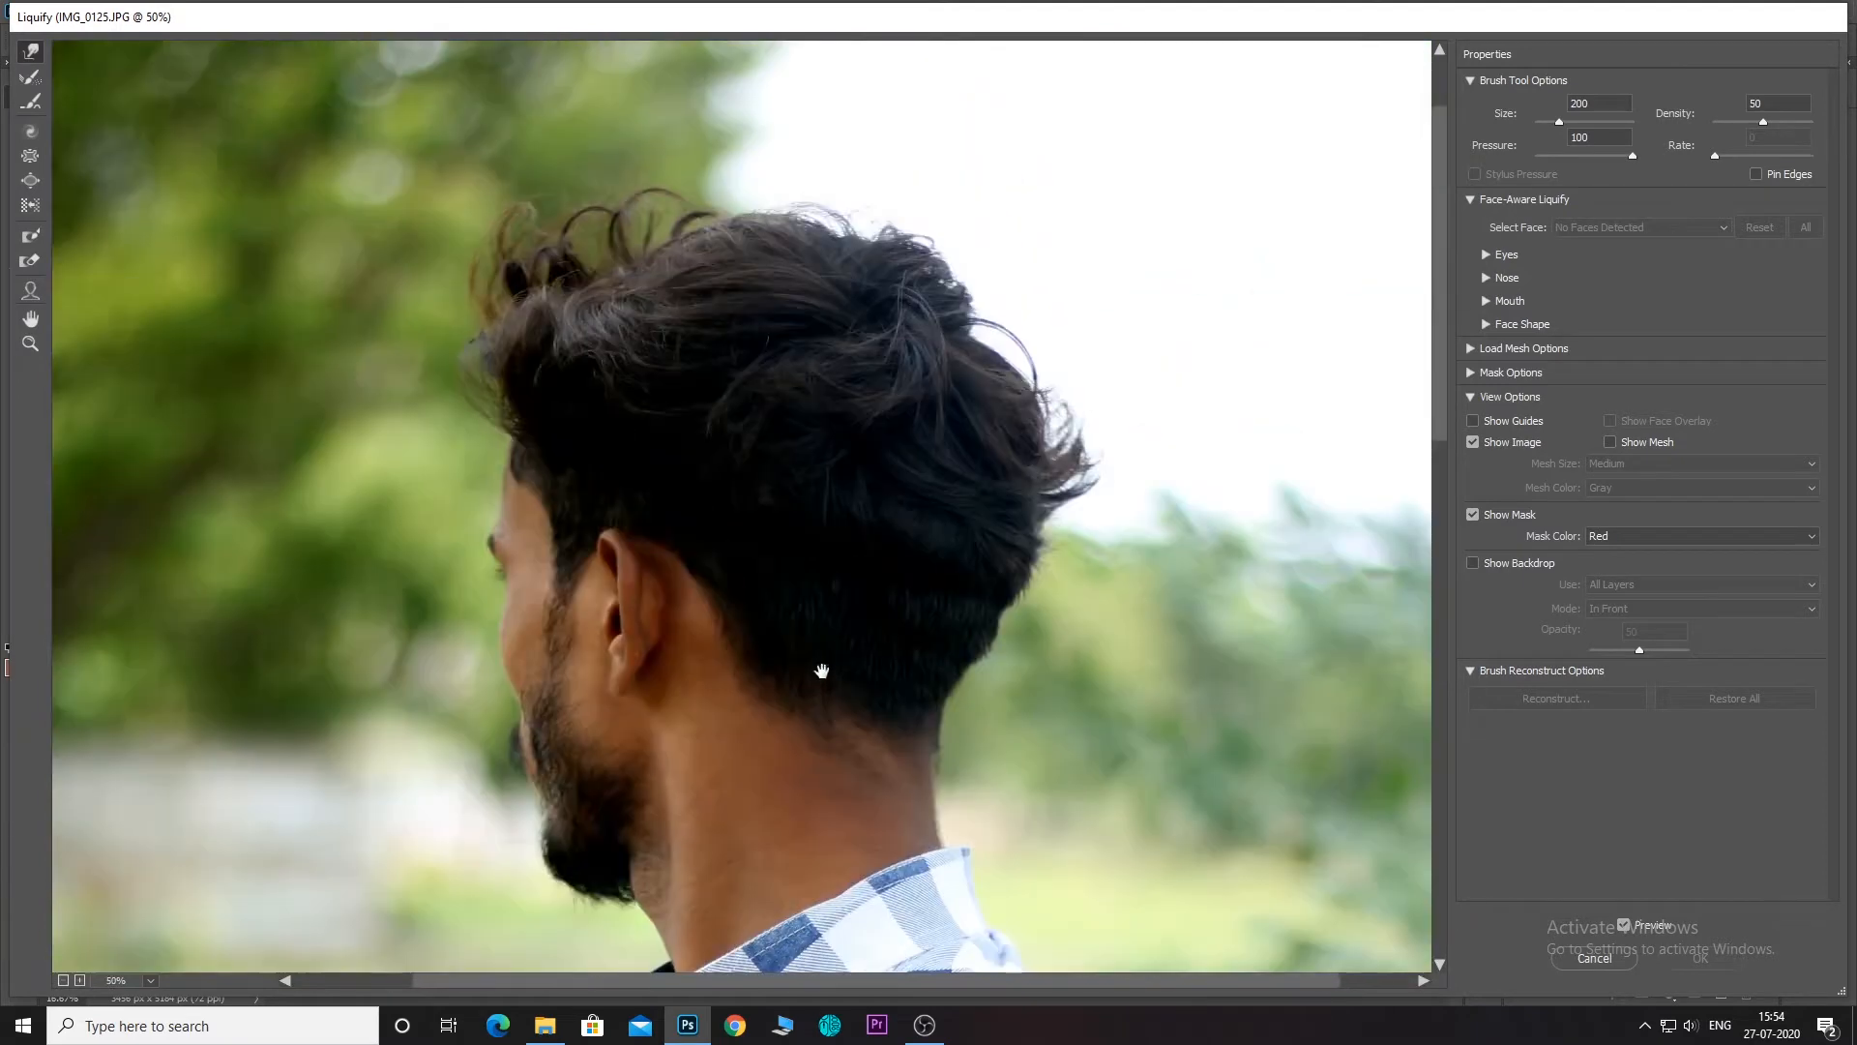
{"action": "key", "text": "ctrl+plus"}
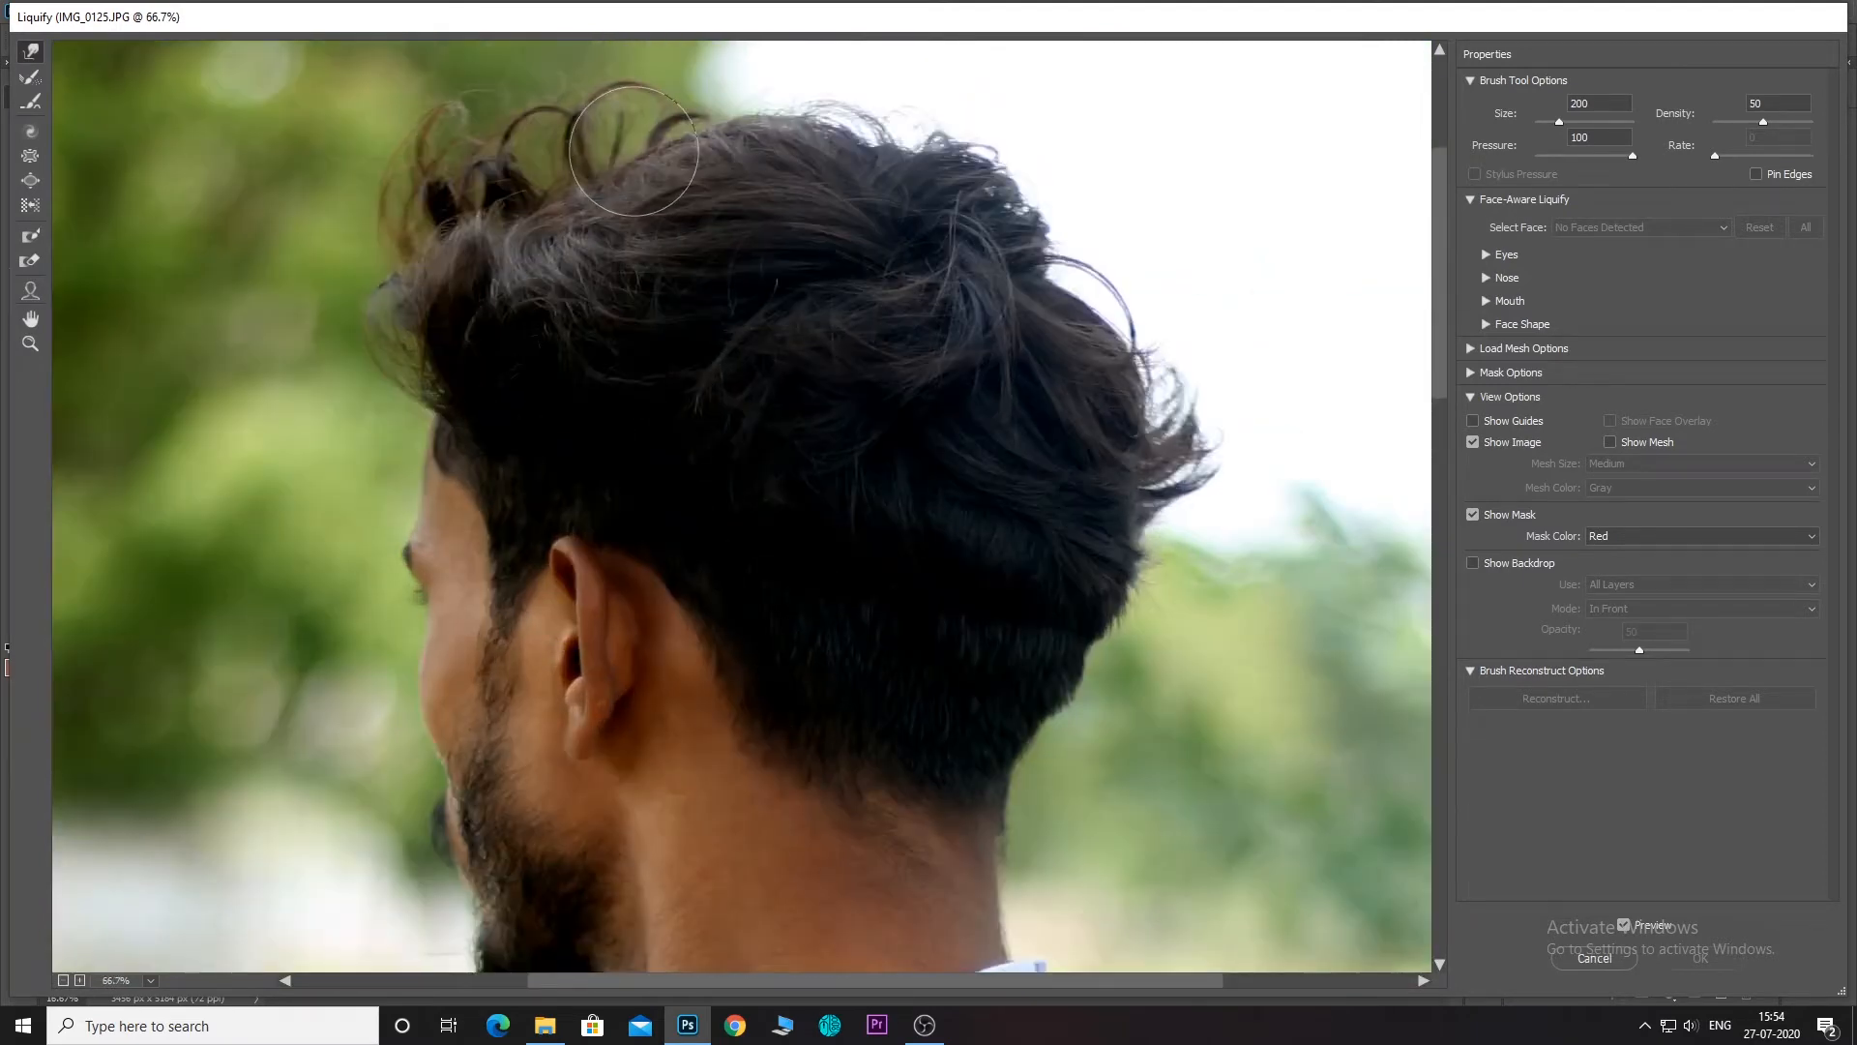
{"action": "key", "text": "bracketright"}
{"action": "mouse_move", "coordinate": [958, 206]}
{"action": "left_mouse_down"}
{"action": "mouse_move", "coordinate": [888, 142]}
{"action": "mouse_move", "coordinate": [888, 117]}
{"action": "mouse_move", "coordinate": [822, 112]}
{"action": "left_mouse_up"}
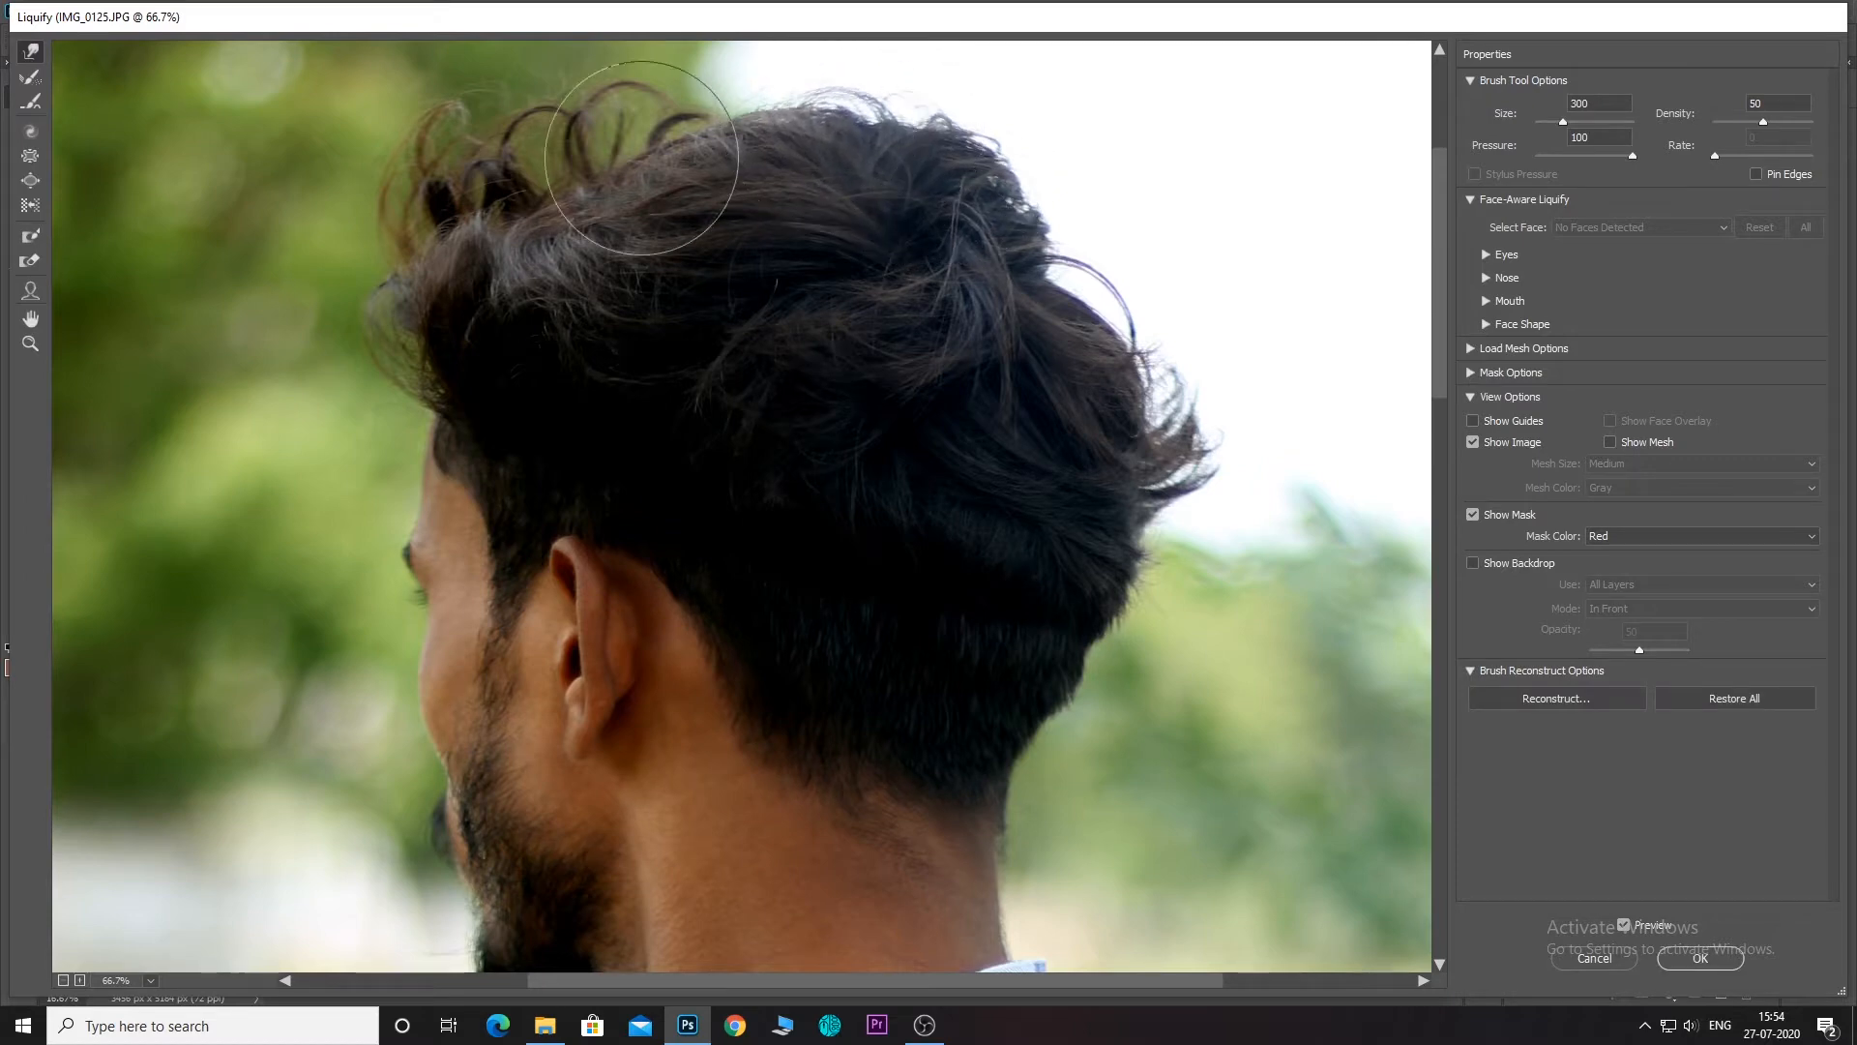
Push the front hair above the forehead outward and upward to give the hairstyle a fuller, smoother outline.
{"action": "mouse_move", "coordinate": [632, 172]}
{"action": "left_mouse_down"}
{"action": "mouse_move", "coordinate": [598, 143]}
{"action": "mouse_move", "coordinate": [517, 166]}
{"action": "left_mouse_up"}
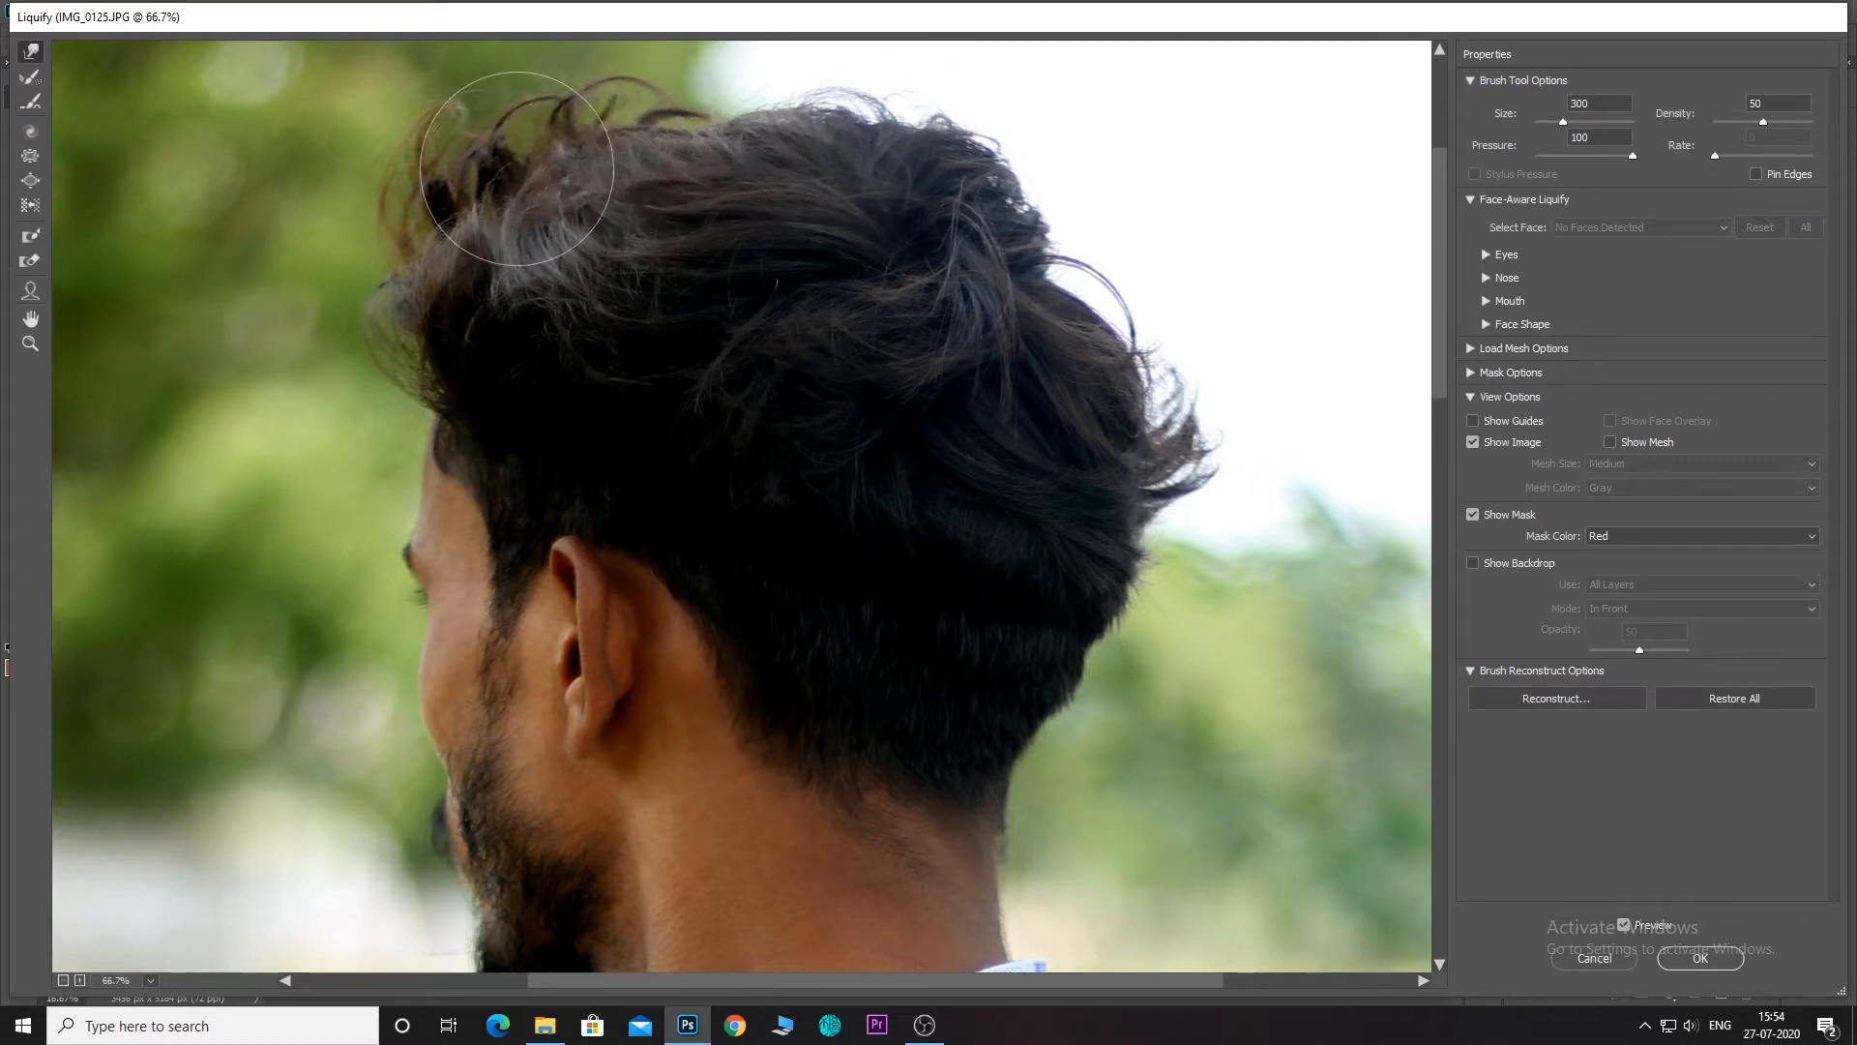
{"action": "left_click_drag", "start_coordinate": [447, 249], "coordinate": [435, 237]}
{"action": "left_click_drag", "start_coordinate": [431, 302], "coordinate": [403, 232]}
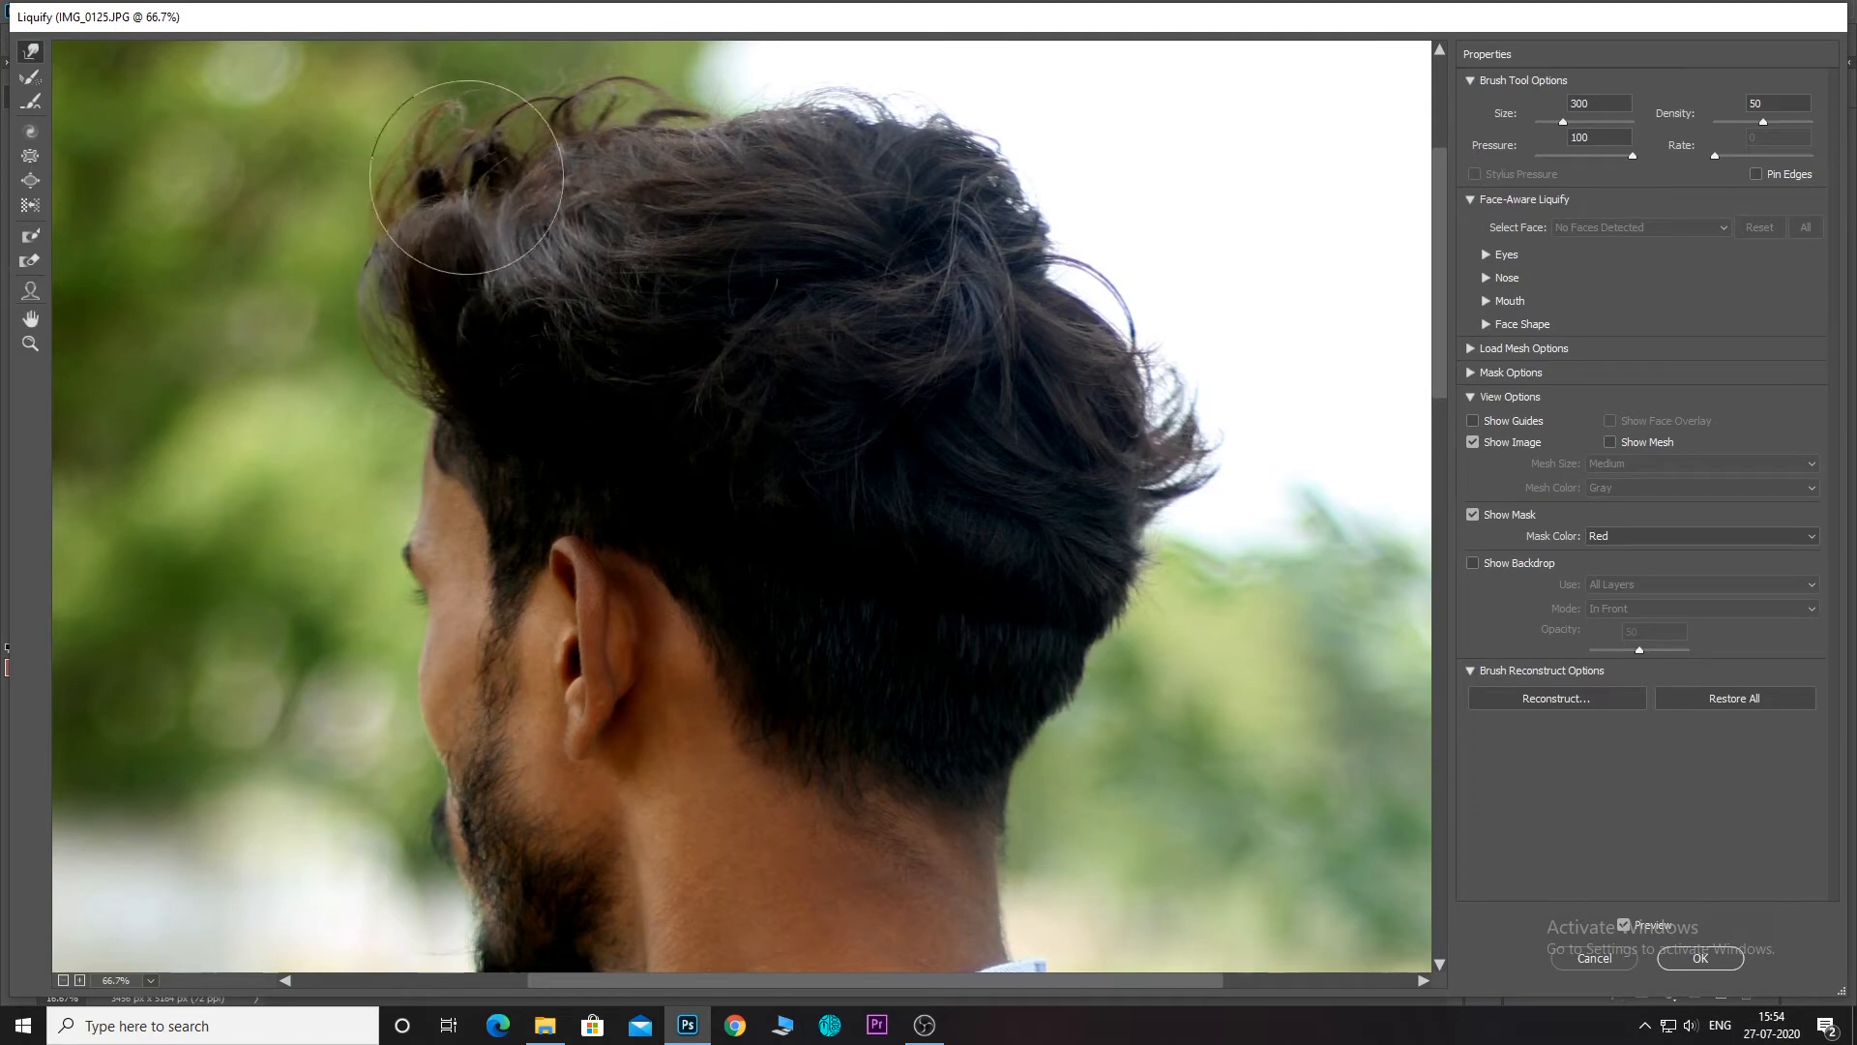
{"action": "left_click_drag", "start_coordinate": [623, 126], "coordinate": [690, 76]}
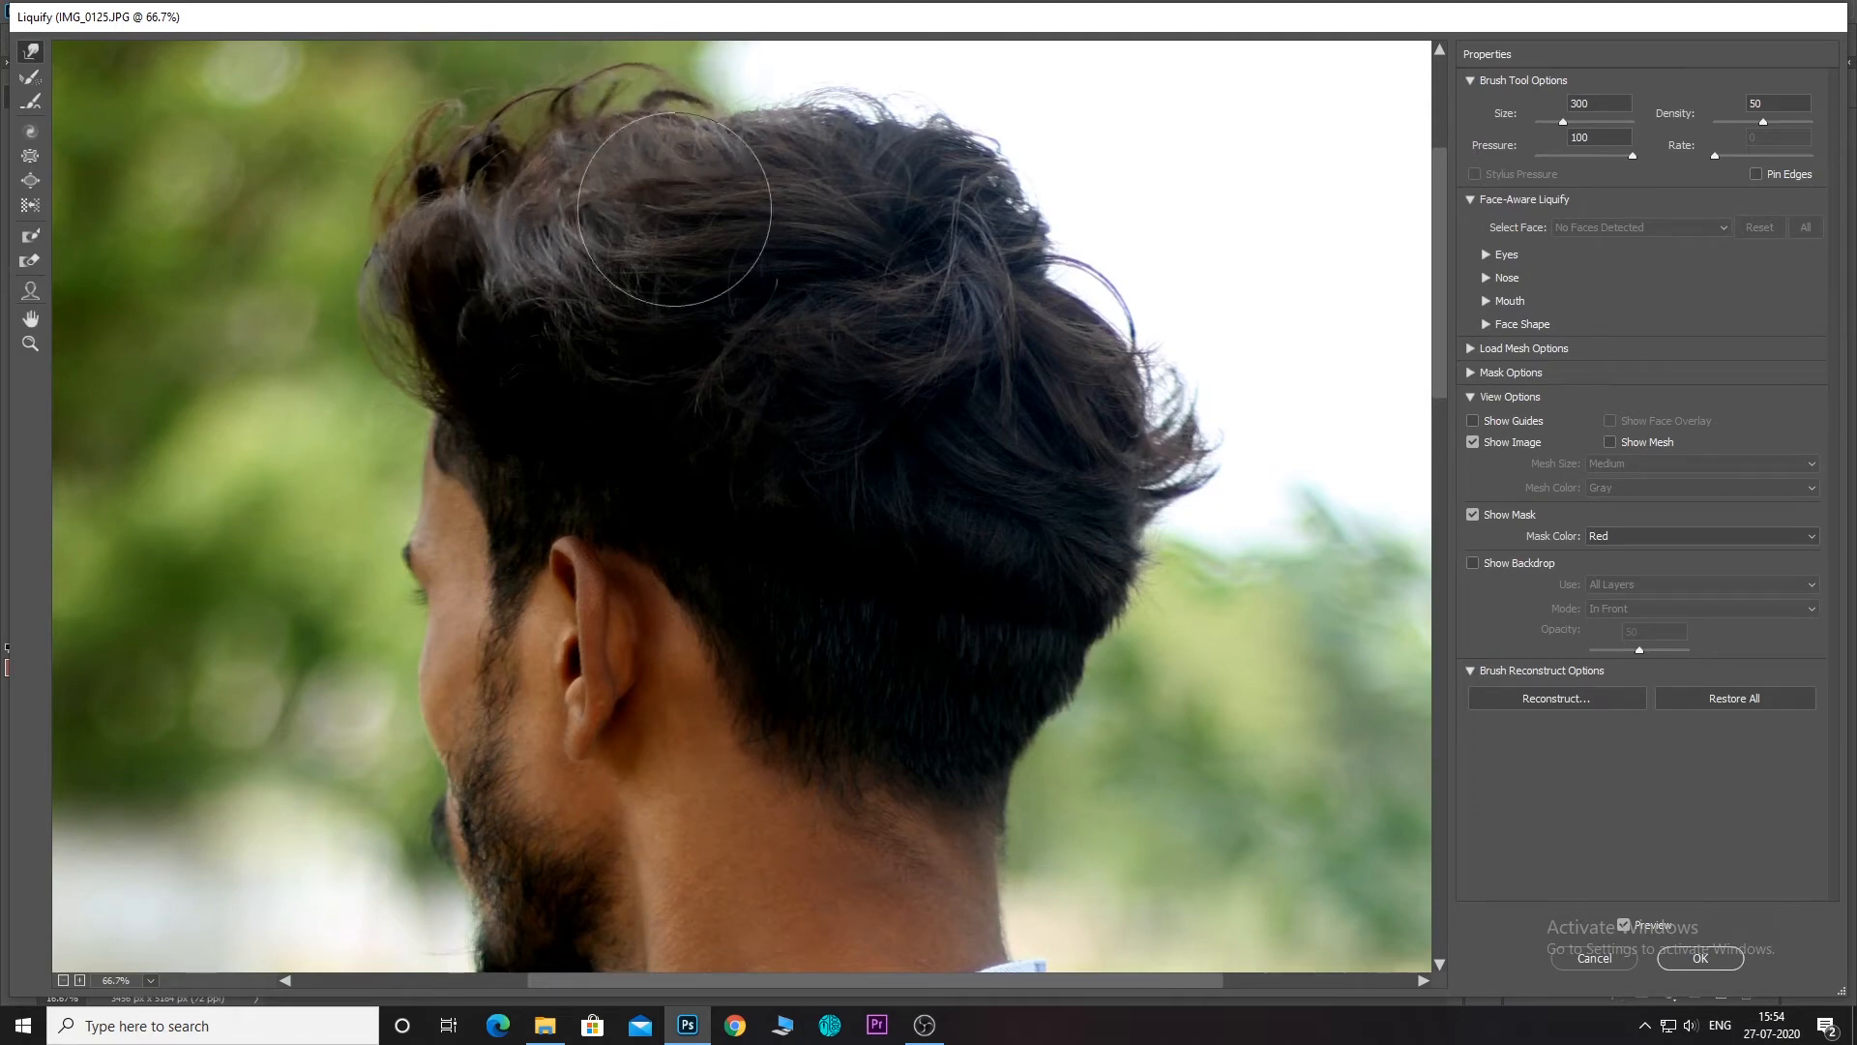
{"action": "left_click_drag", "start_coordinate": [431, 357], "coordinate": [412, 355]}
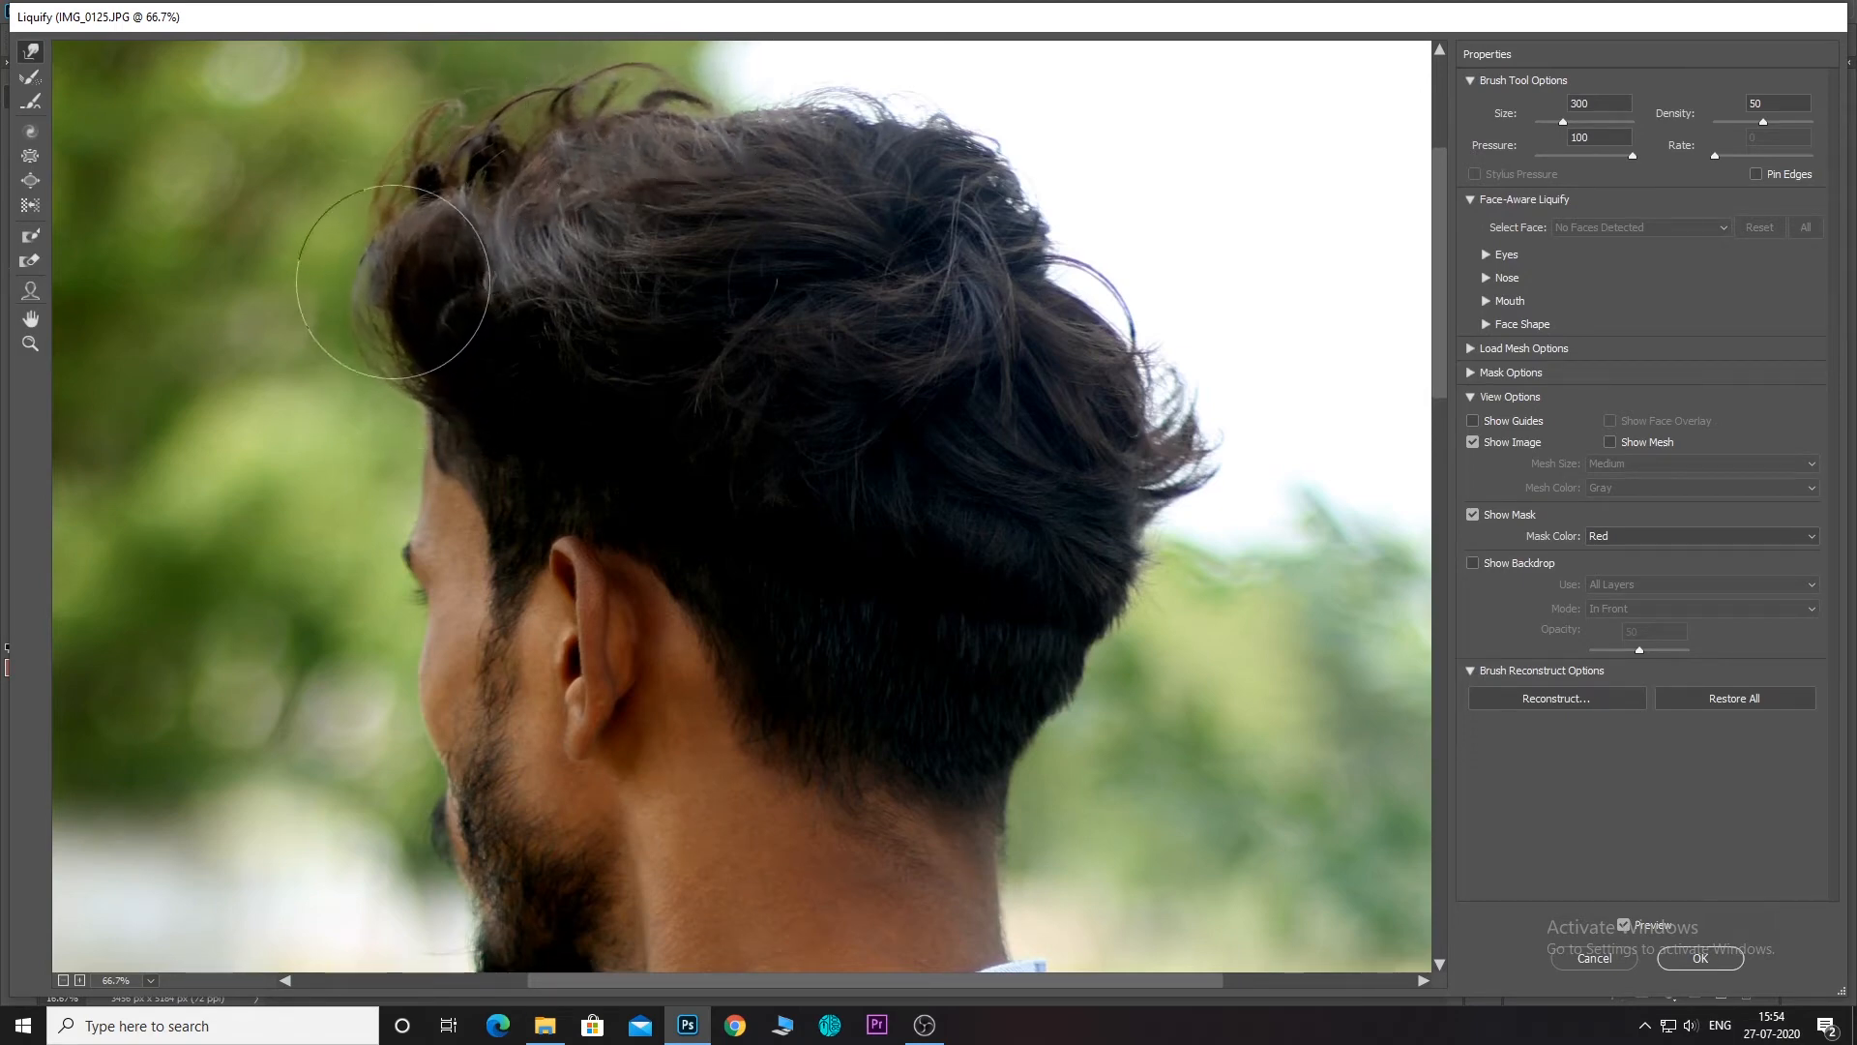
{"action": "mouse_move", "coordinate": [396, 279]}
{"action": "left_mouse_down"}
{"action": "mouse_move", "coordinate": [389, 208]}
{"action": "mouse_move", "coordinate": [416, 171]}
{"action": "mouse_move", "coordinate": [468, 178]}
{"action": "mouse_move", "coordinate": [520, 121]}
{"action": "left_mouse_up"}
Reduce the brush size to 175, push the stray strands at the back of the head inward, and apply Liquify.
{"action": "key", "text": "bracketleft"}
{"action": "key", "text": "bracketleft"}
{"action": "key", "text": "bracketleft"}
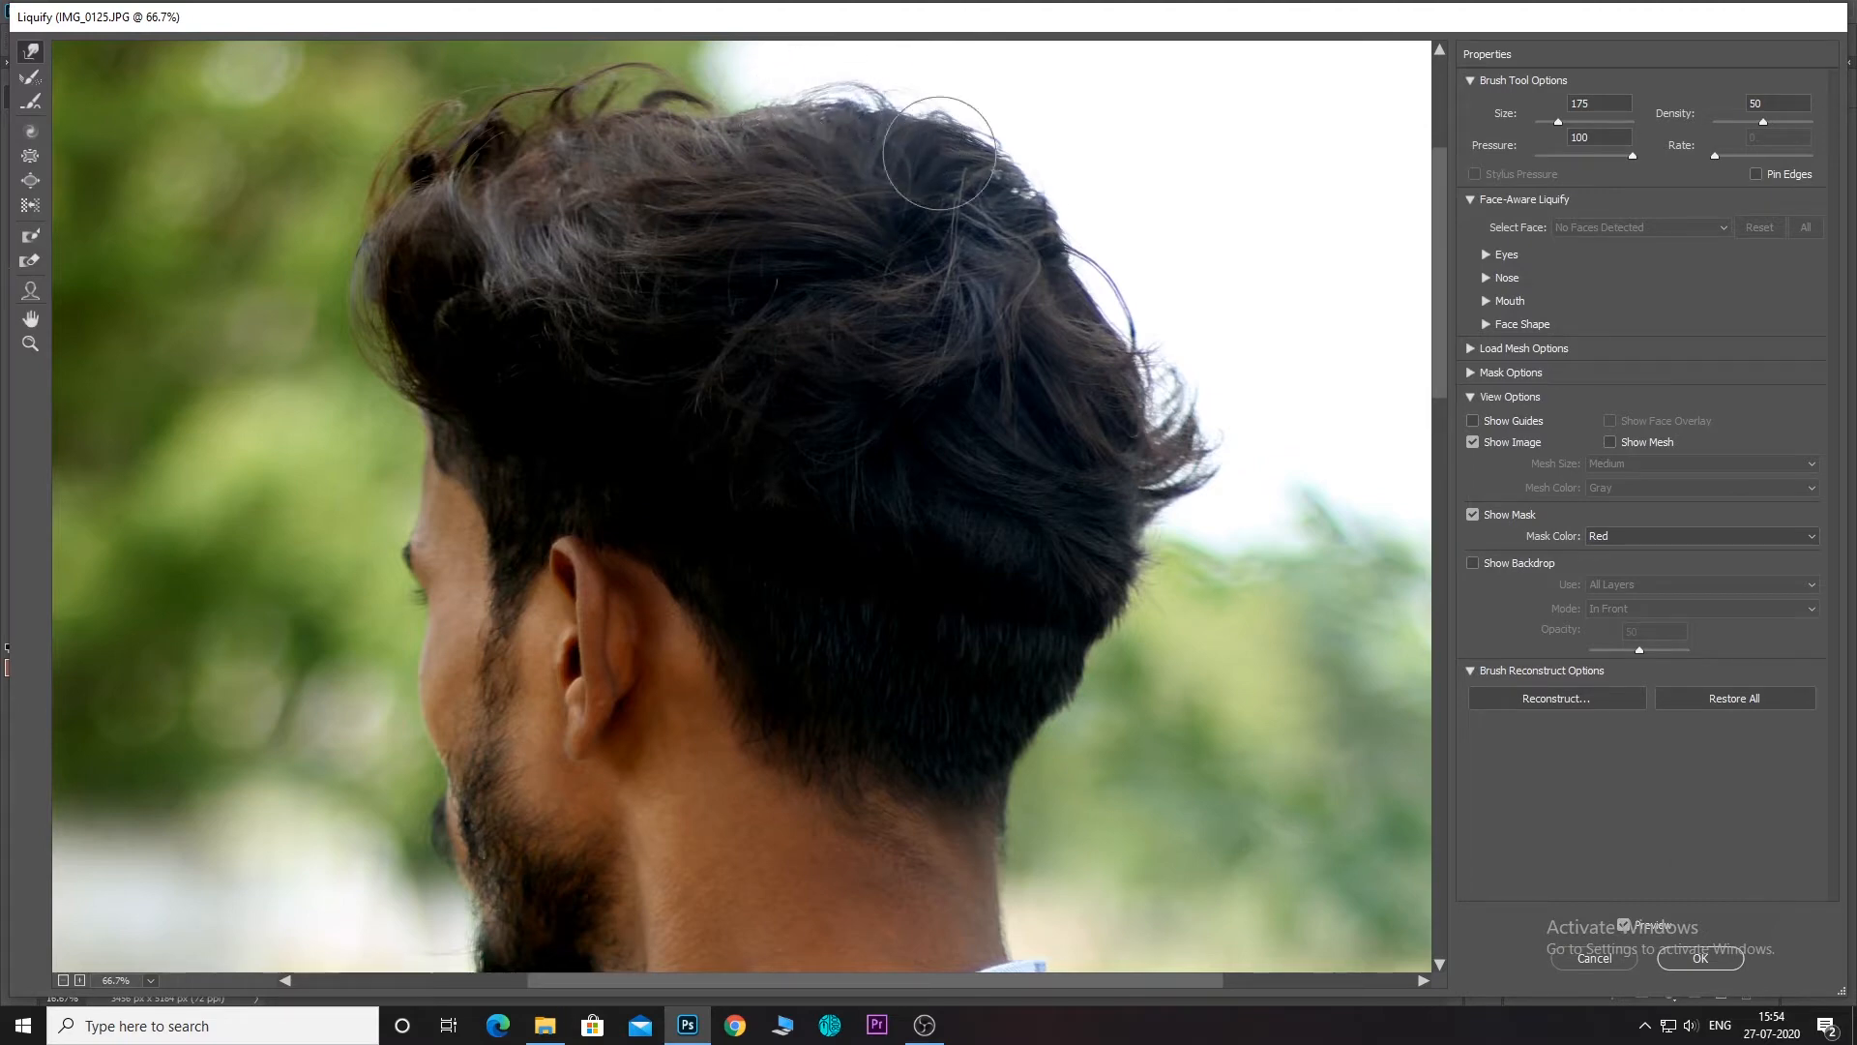
{"action": "mouse_move", "coordinate": [1216, 472]}
{"action": "left_mouse_down"}
{"action": "mouse_move", "coordinate": [1174, 472]}
{"action": "mouse_move", "coordinate": [1220, 412]}
{"action": "mouse_move", "coordinate": [1185, 415]}
{"action": "mouse_move", "coordinate": [1171, 381]}
{"action": "mouse_move", "coordinate": [1194, 468]}
{"action": "mouse_move", "coordinate": [1182, 423]}
{"action": "mouse_move", "coordinate": [1144, 603]}
{"action": "left_mouse_up"}
{"action": "key", "text": "ctrl+minus"}
{"action": "key", "text": "ctrl+minus"}
{"action": "key", "text": "ctrl+minus"}
{"action": "key", "text": "ctrl+minus"}
{"action": "key", "text": "ctrl+minus"}
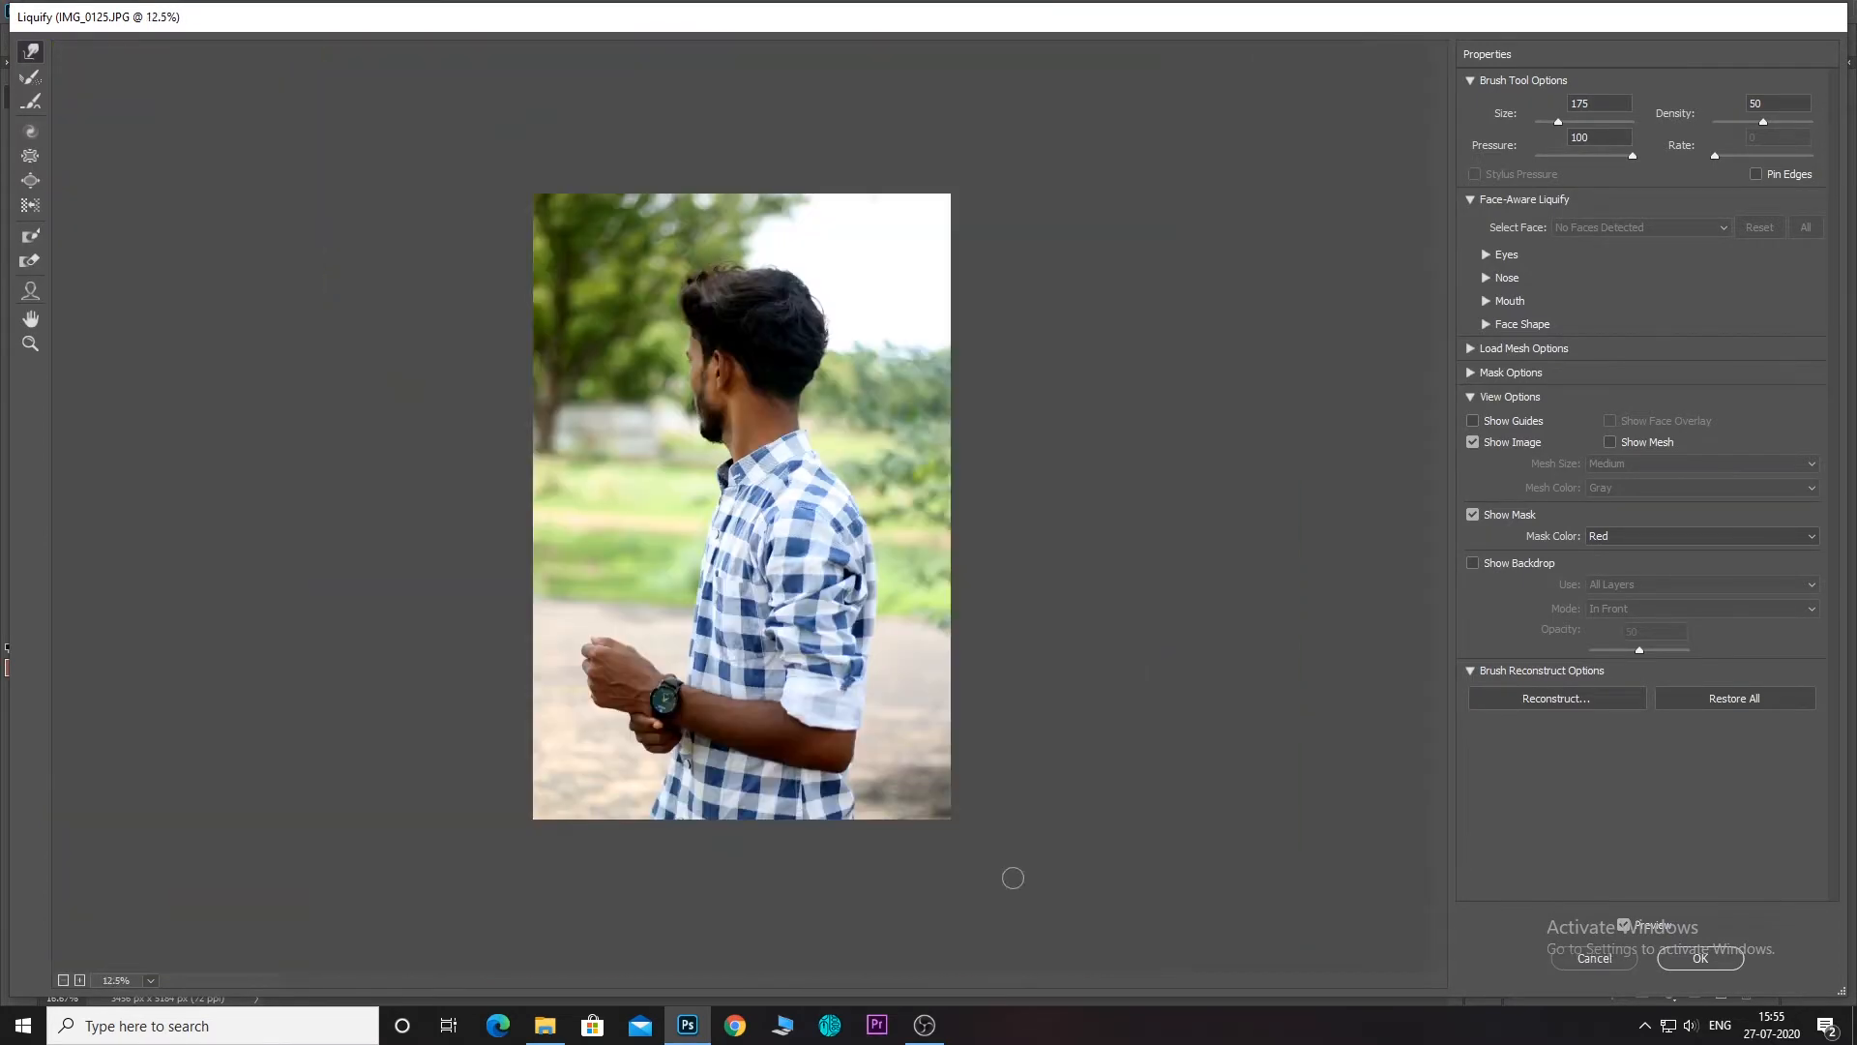
{"action": "left_click", "coordinate": [1699, 956]}
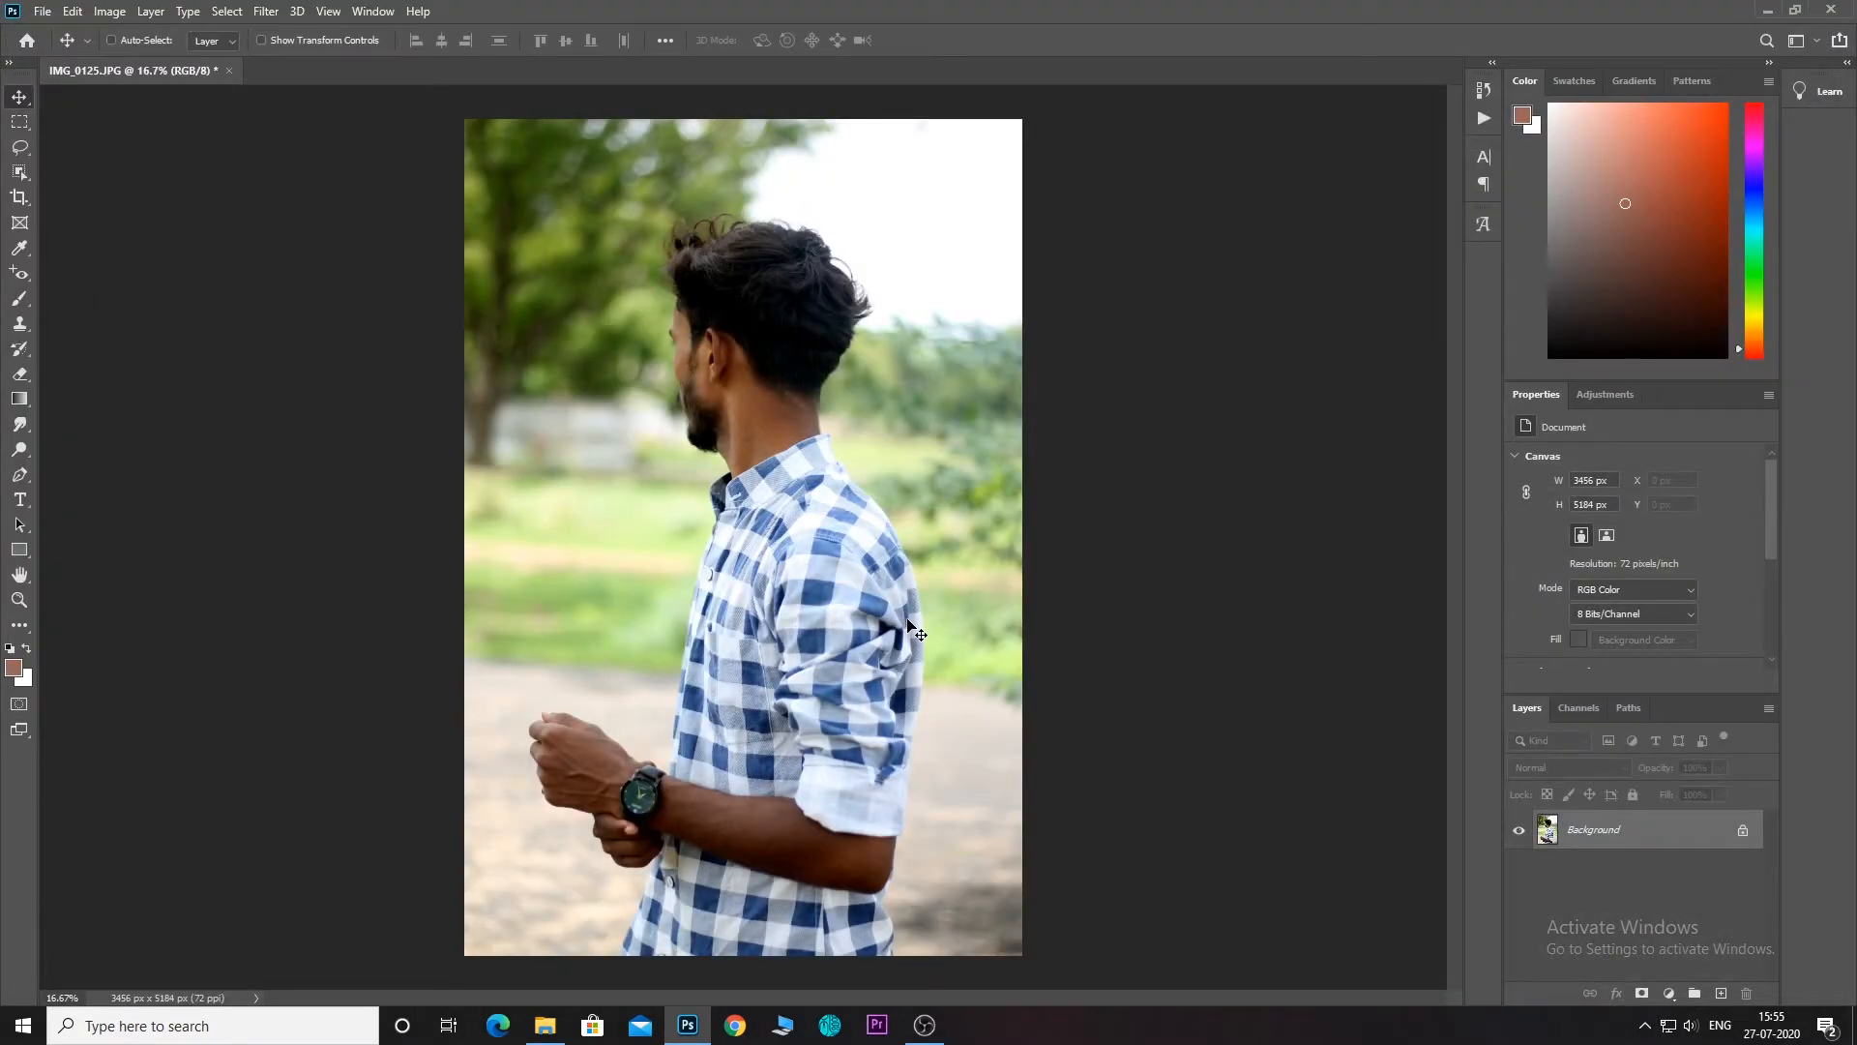
{"action": "key", "text": "ctrl+shift+z"}
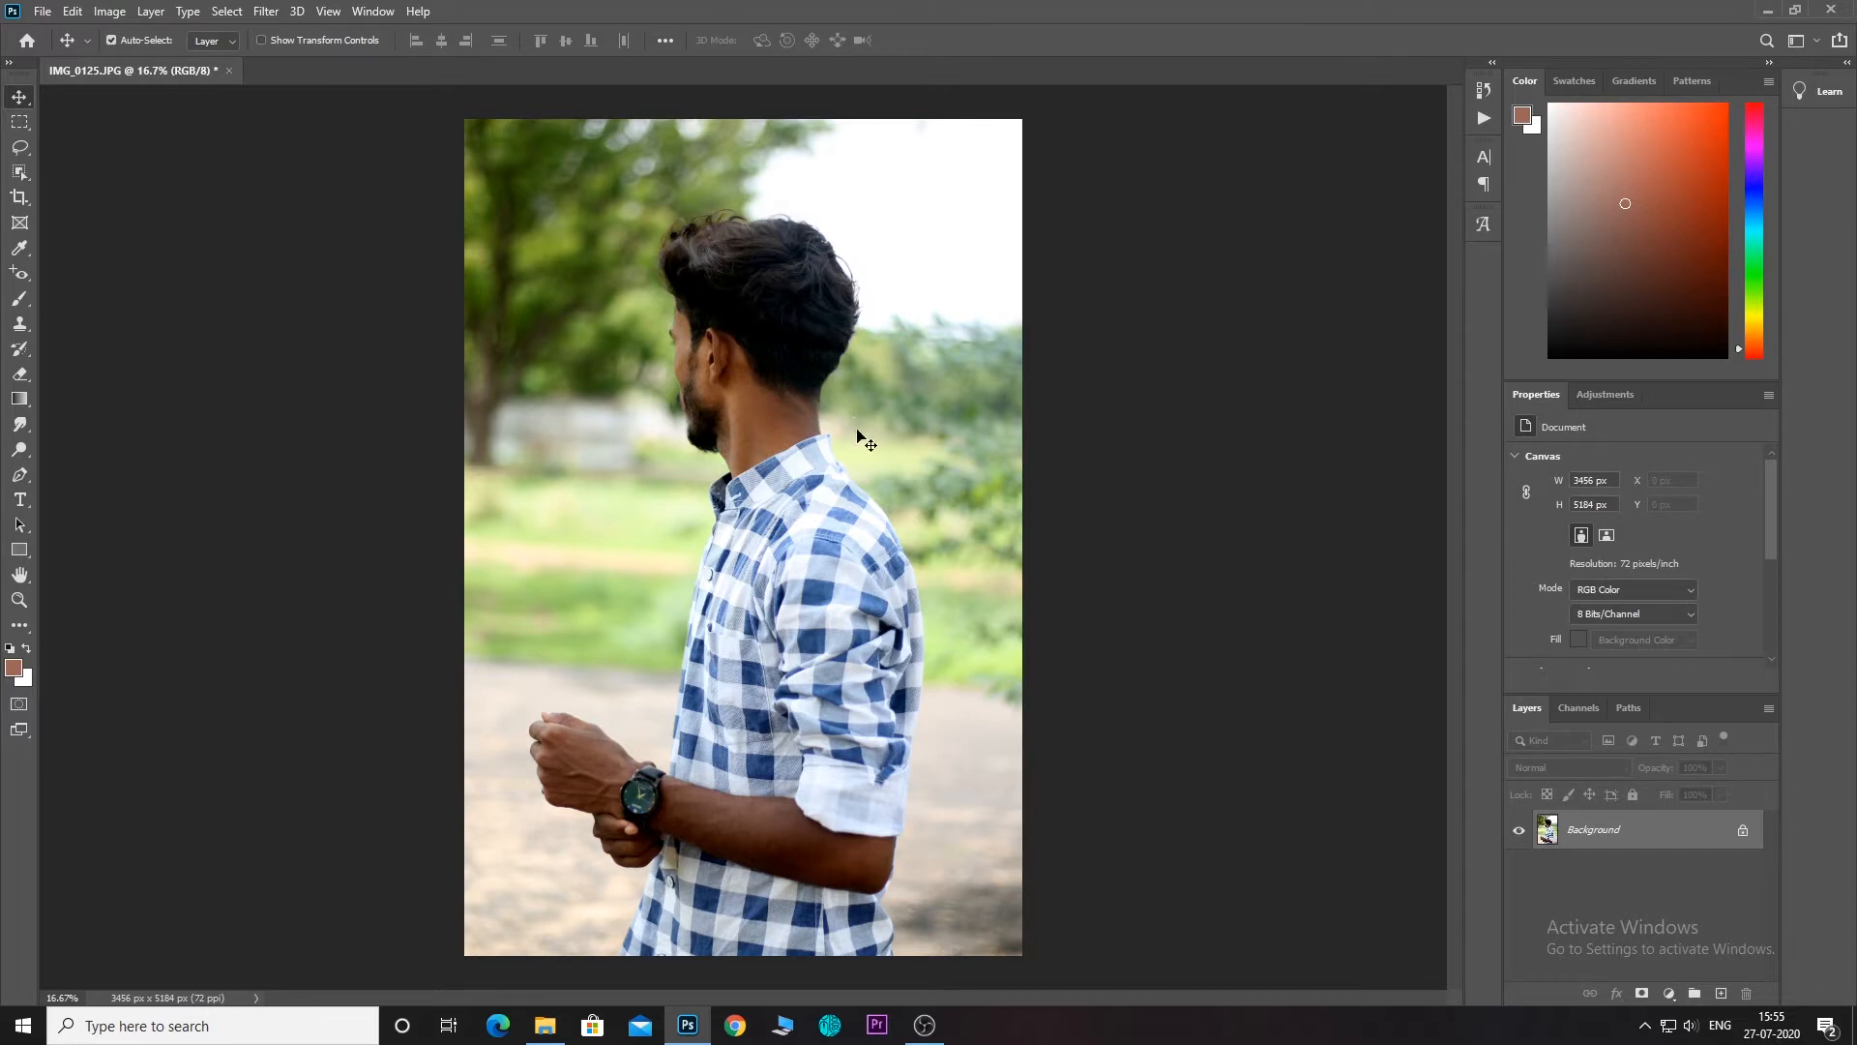
Duplicate the Background layer, keeping the default copy name.
{"action": "right_click", "coordinate": [1664, 833]}
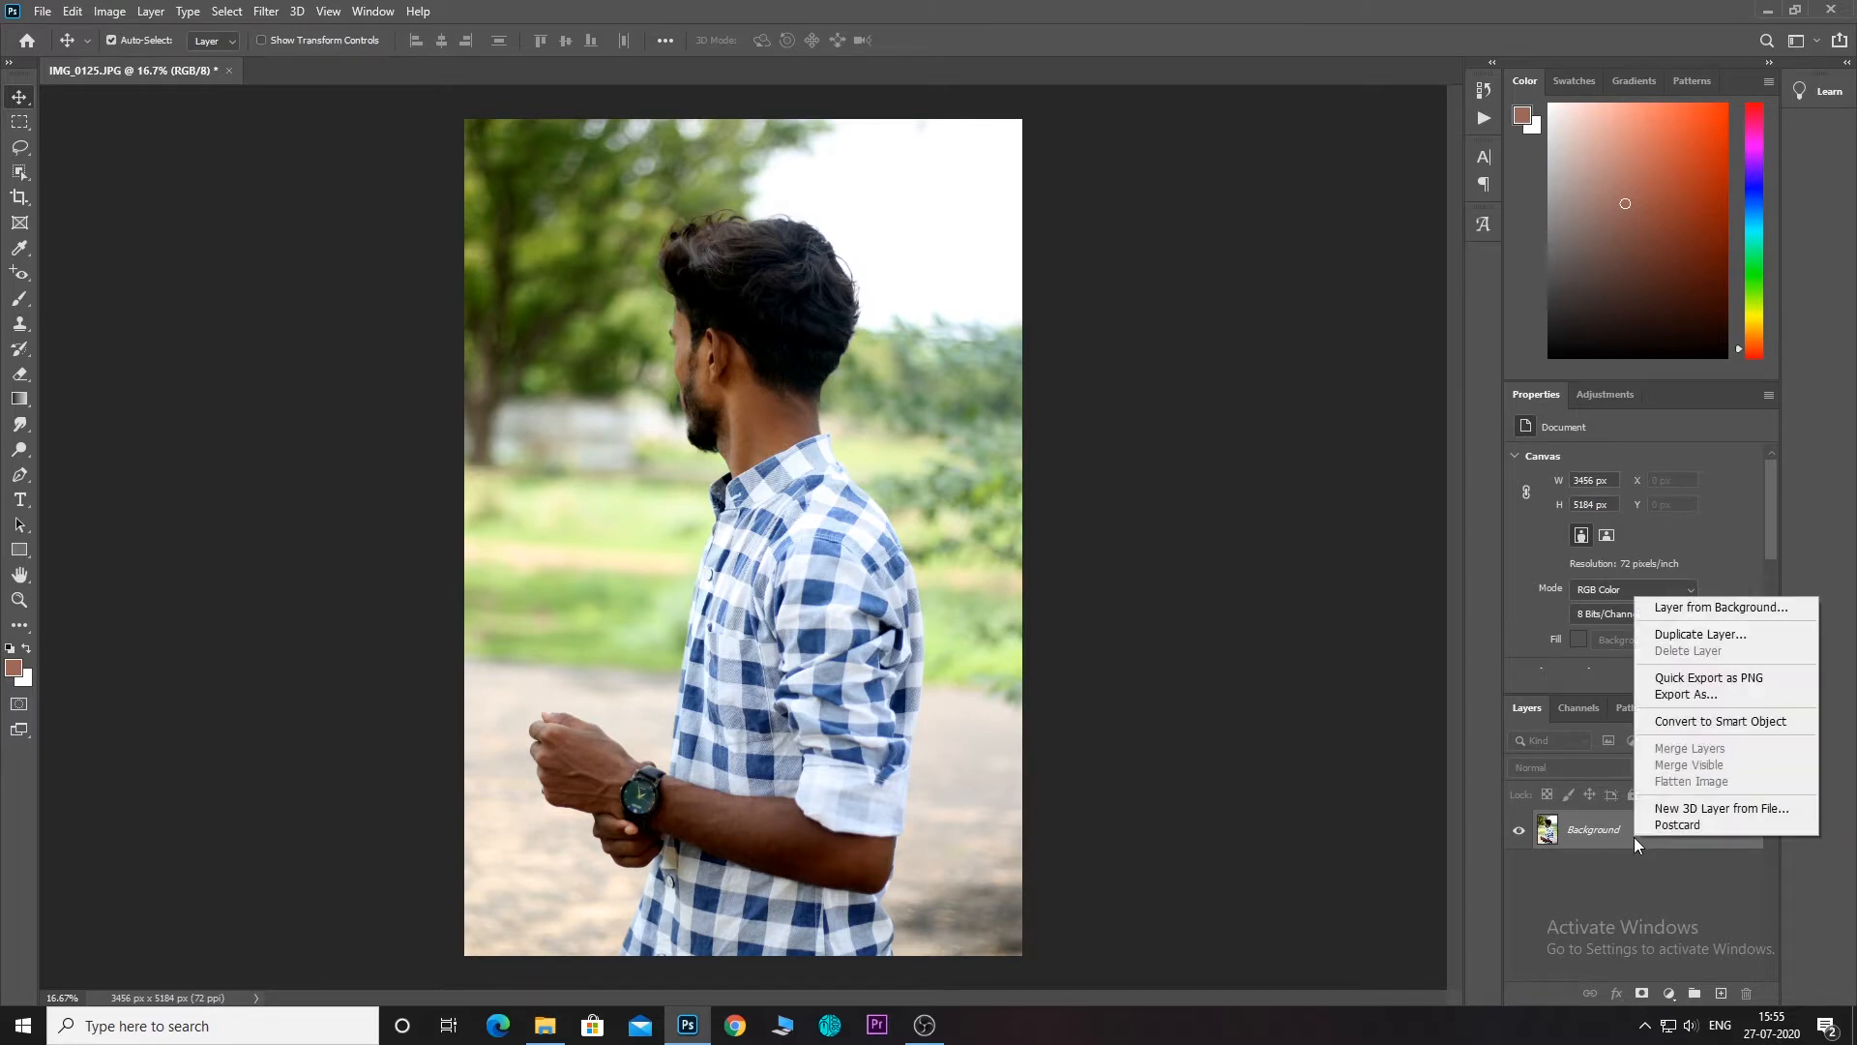
{"action": "left_click", "coordinate": [1729, 626]}
{"action": "left_click", "coordinate": [1083, 286]}
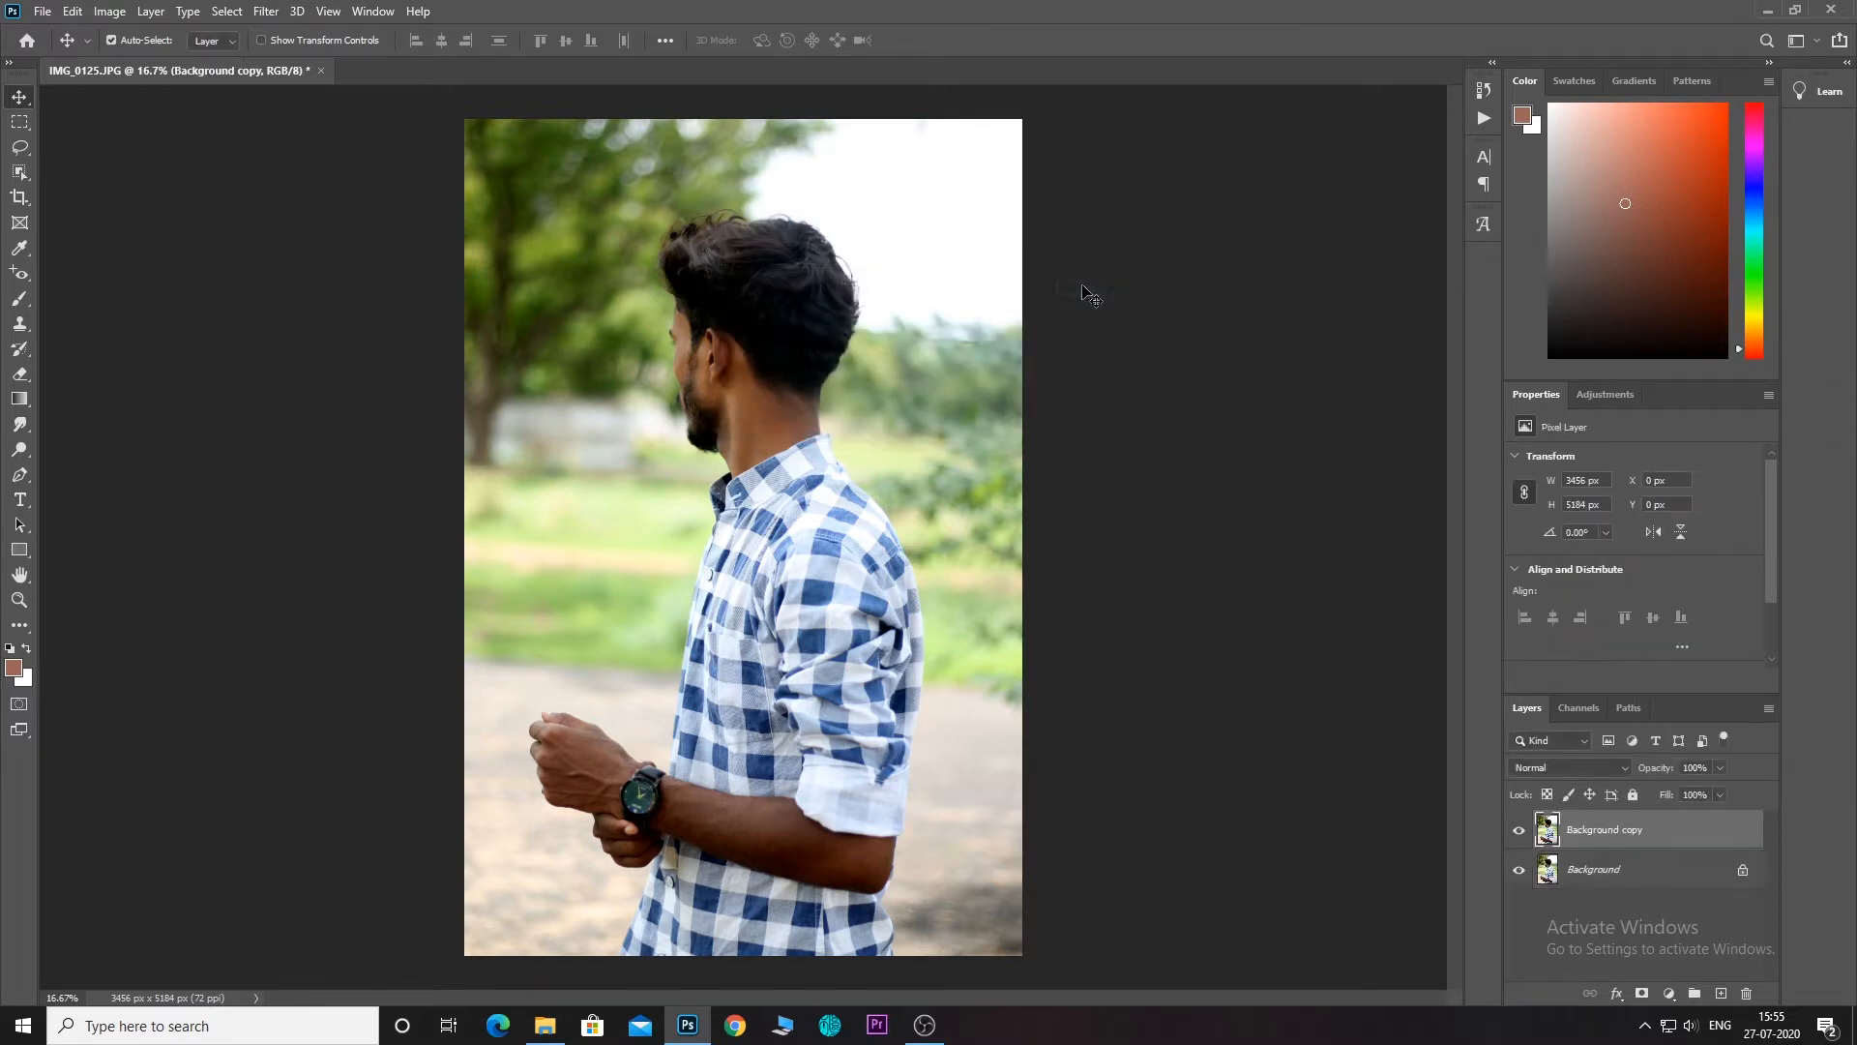
Open the Camera Raw Filter on the Background copy layer and set the Oranges luminance to +50.
{"action": "left_click", "coordinate": [272, 11]}
{"action": "left_click", "coordinate": [324, 127]}
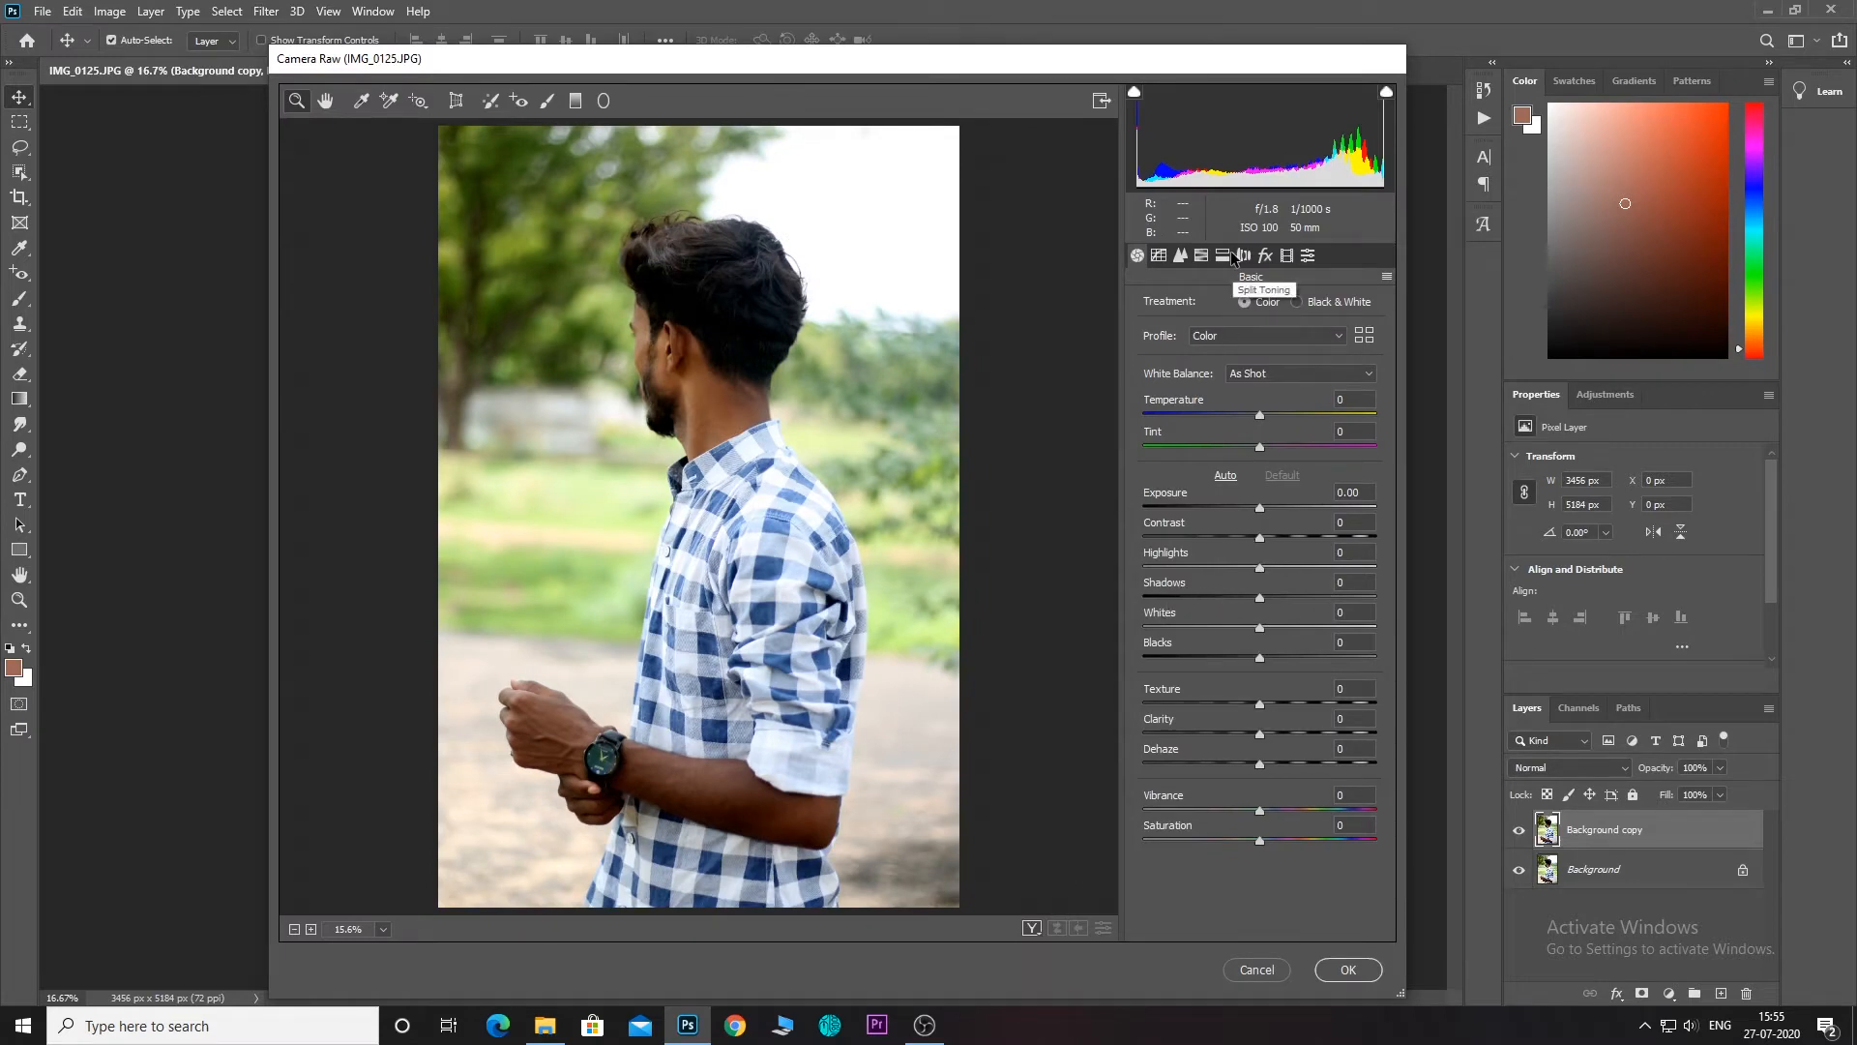
{"action": "left_click", "coordinate": [1200, 254]}
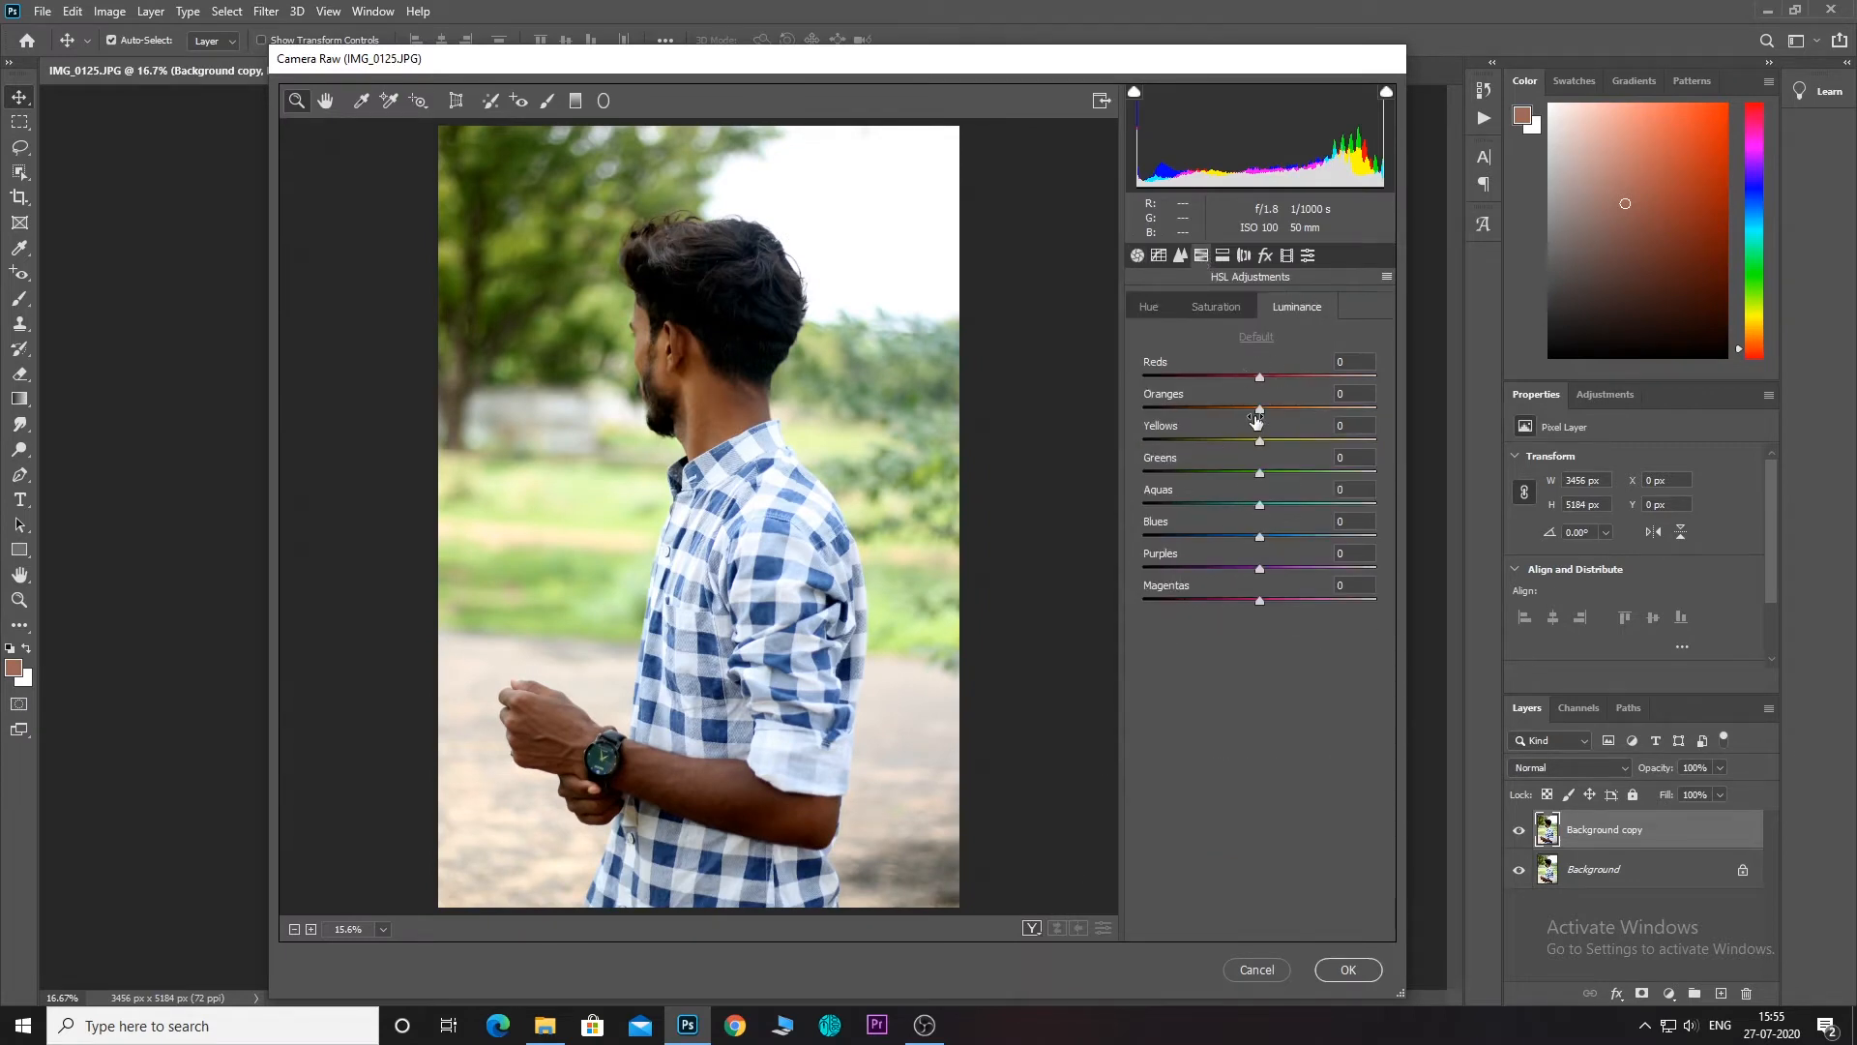
{"action": "left_click_drag", "start_coordinate": [1259, 410], "coordinate": [1298, 410]}
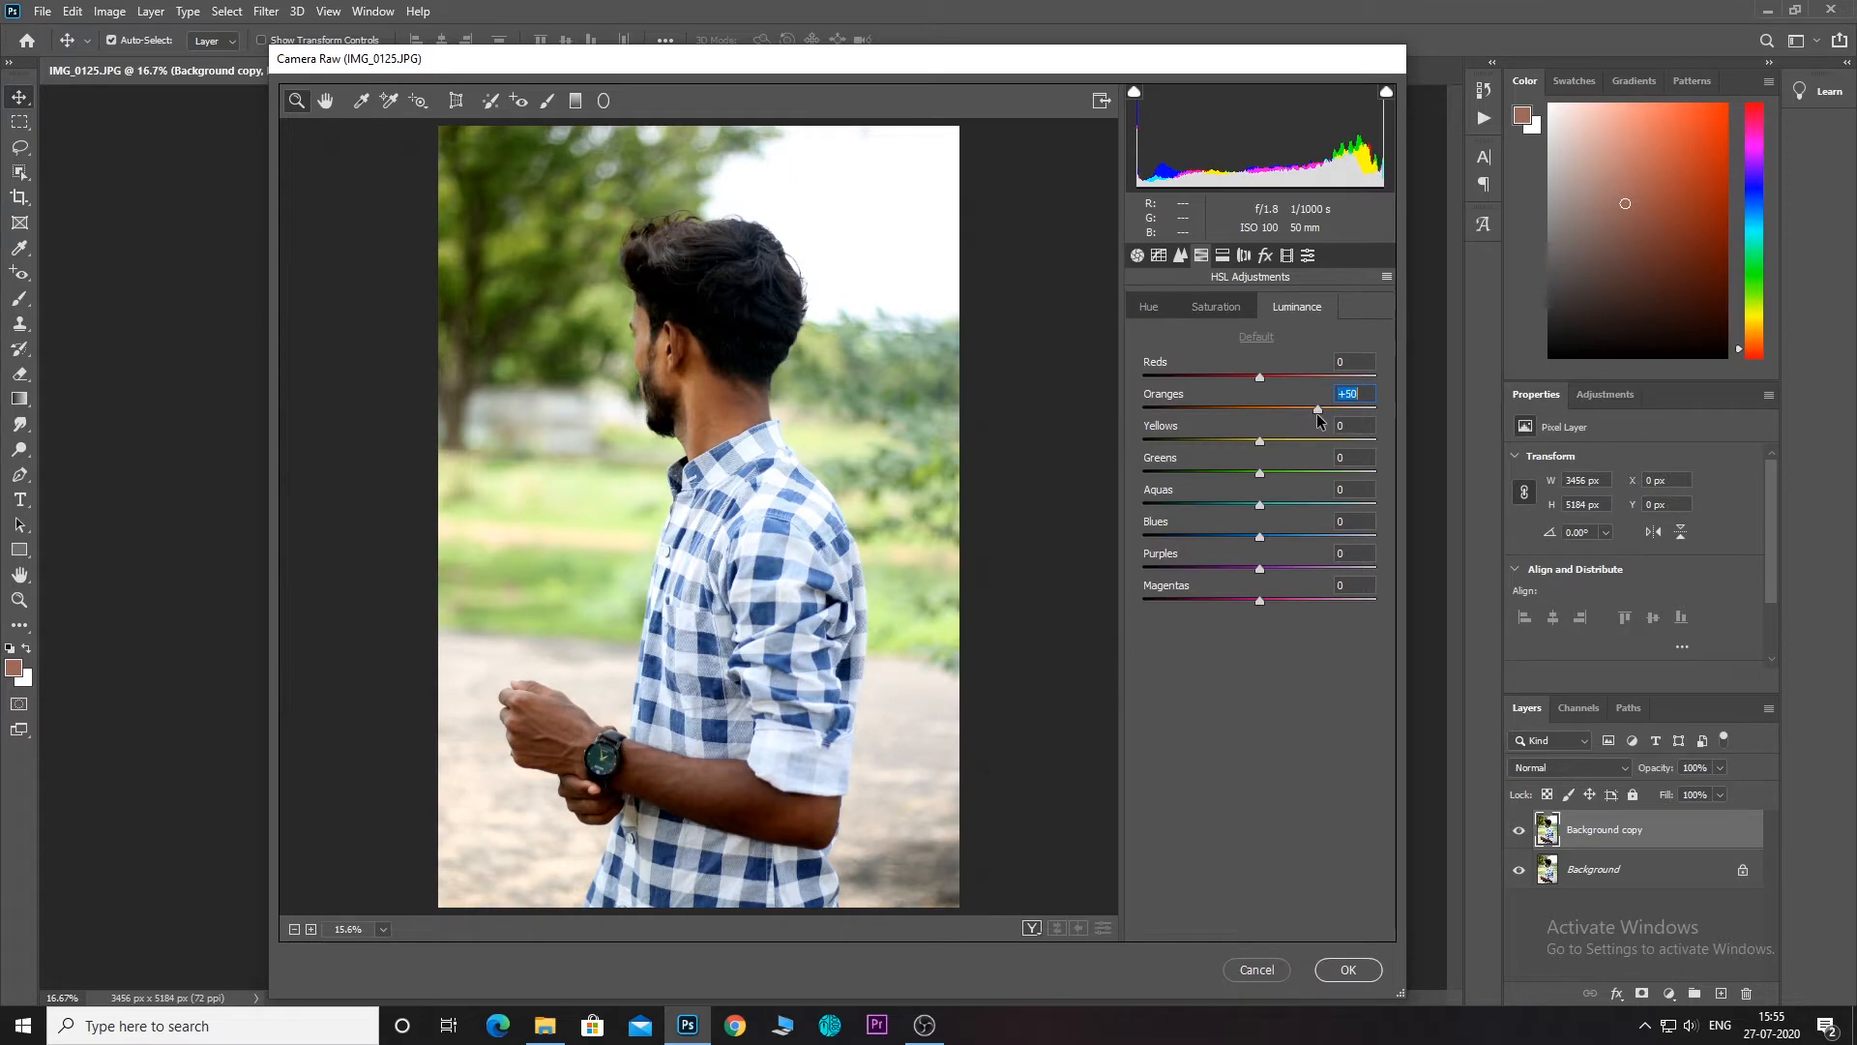
Set the HSL saturation to -100 for Greens, +35 for Blues and -100 for Yellows, and apply the Camera Raw filter.
{"action": "left_click", "coordinate": [1216, 307]}
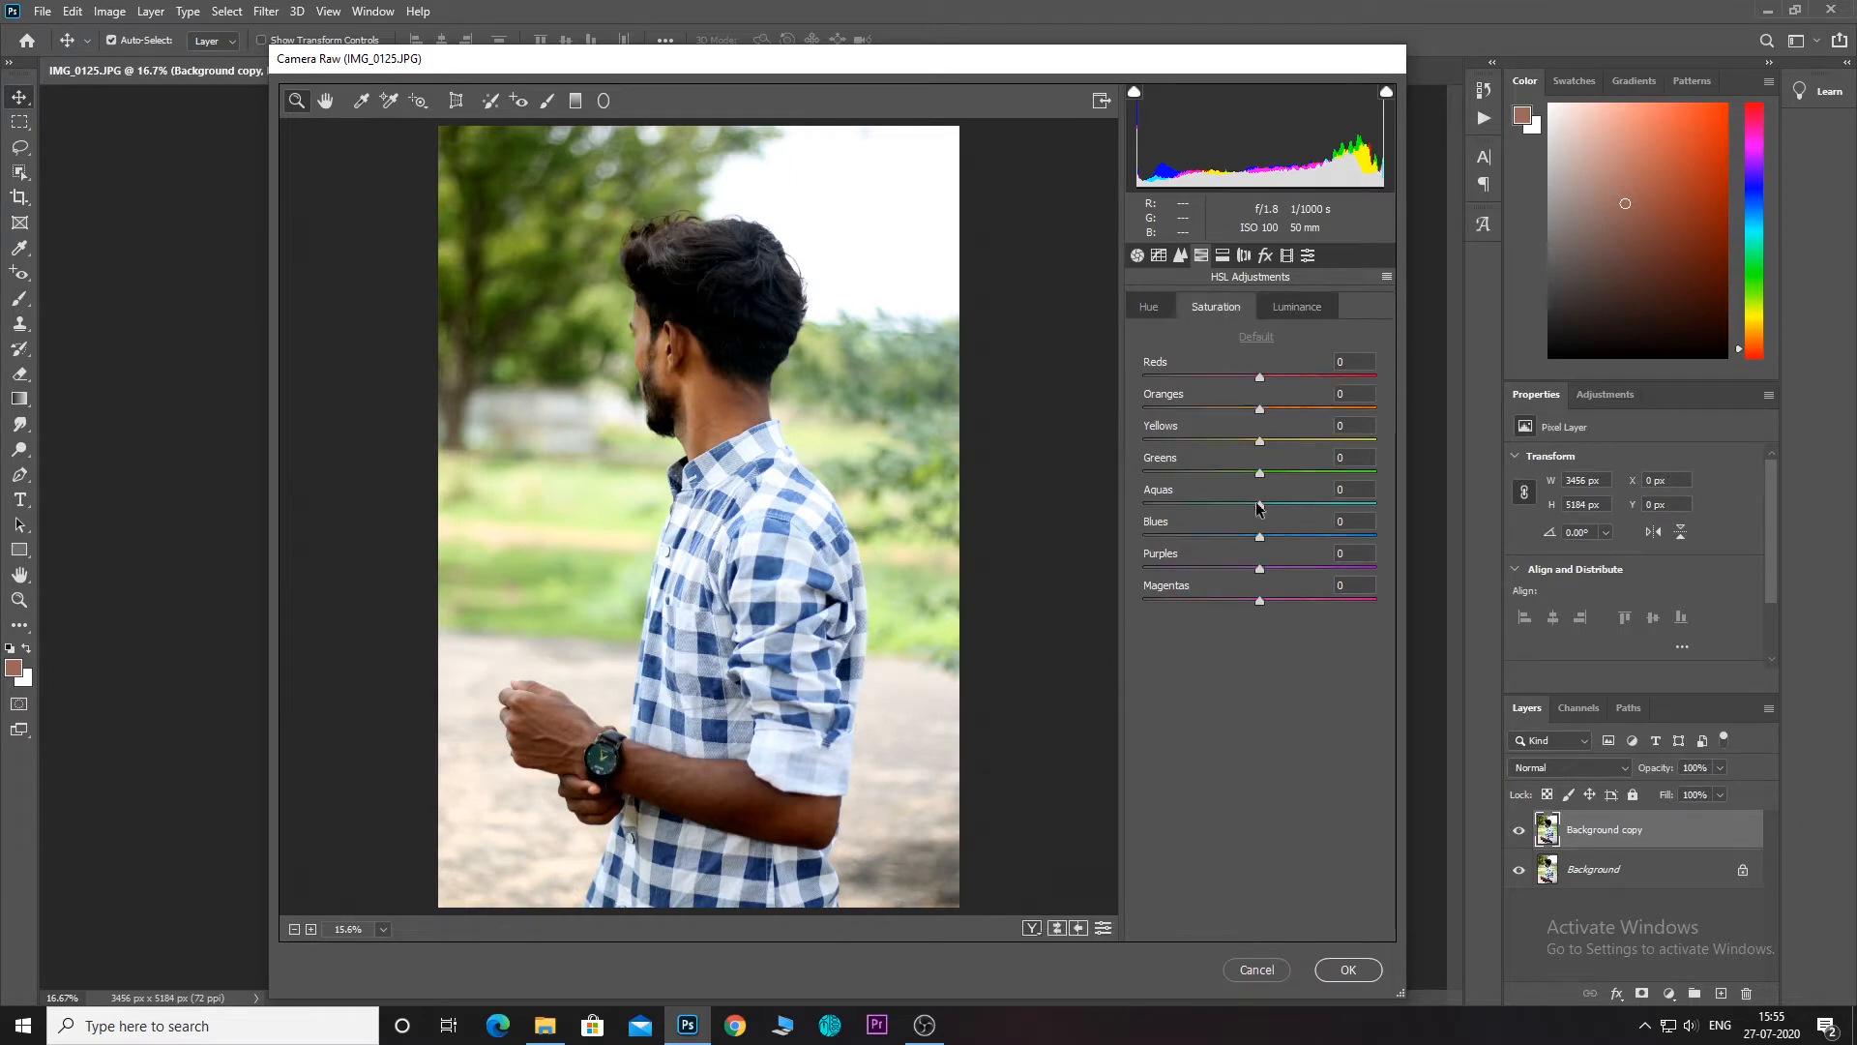
{"action": "left_click_drag", "start_coordinate": [1261, 469], "coordinate": [1144, 471]}
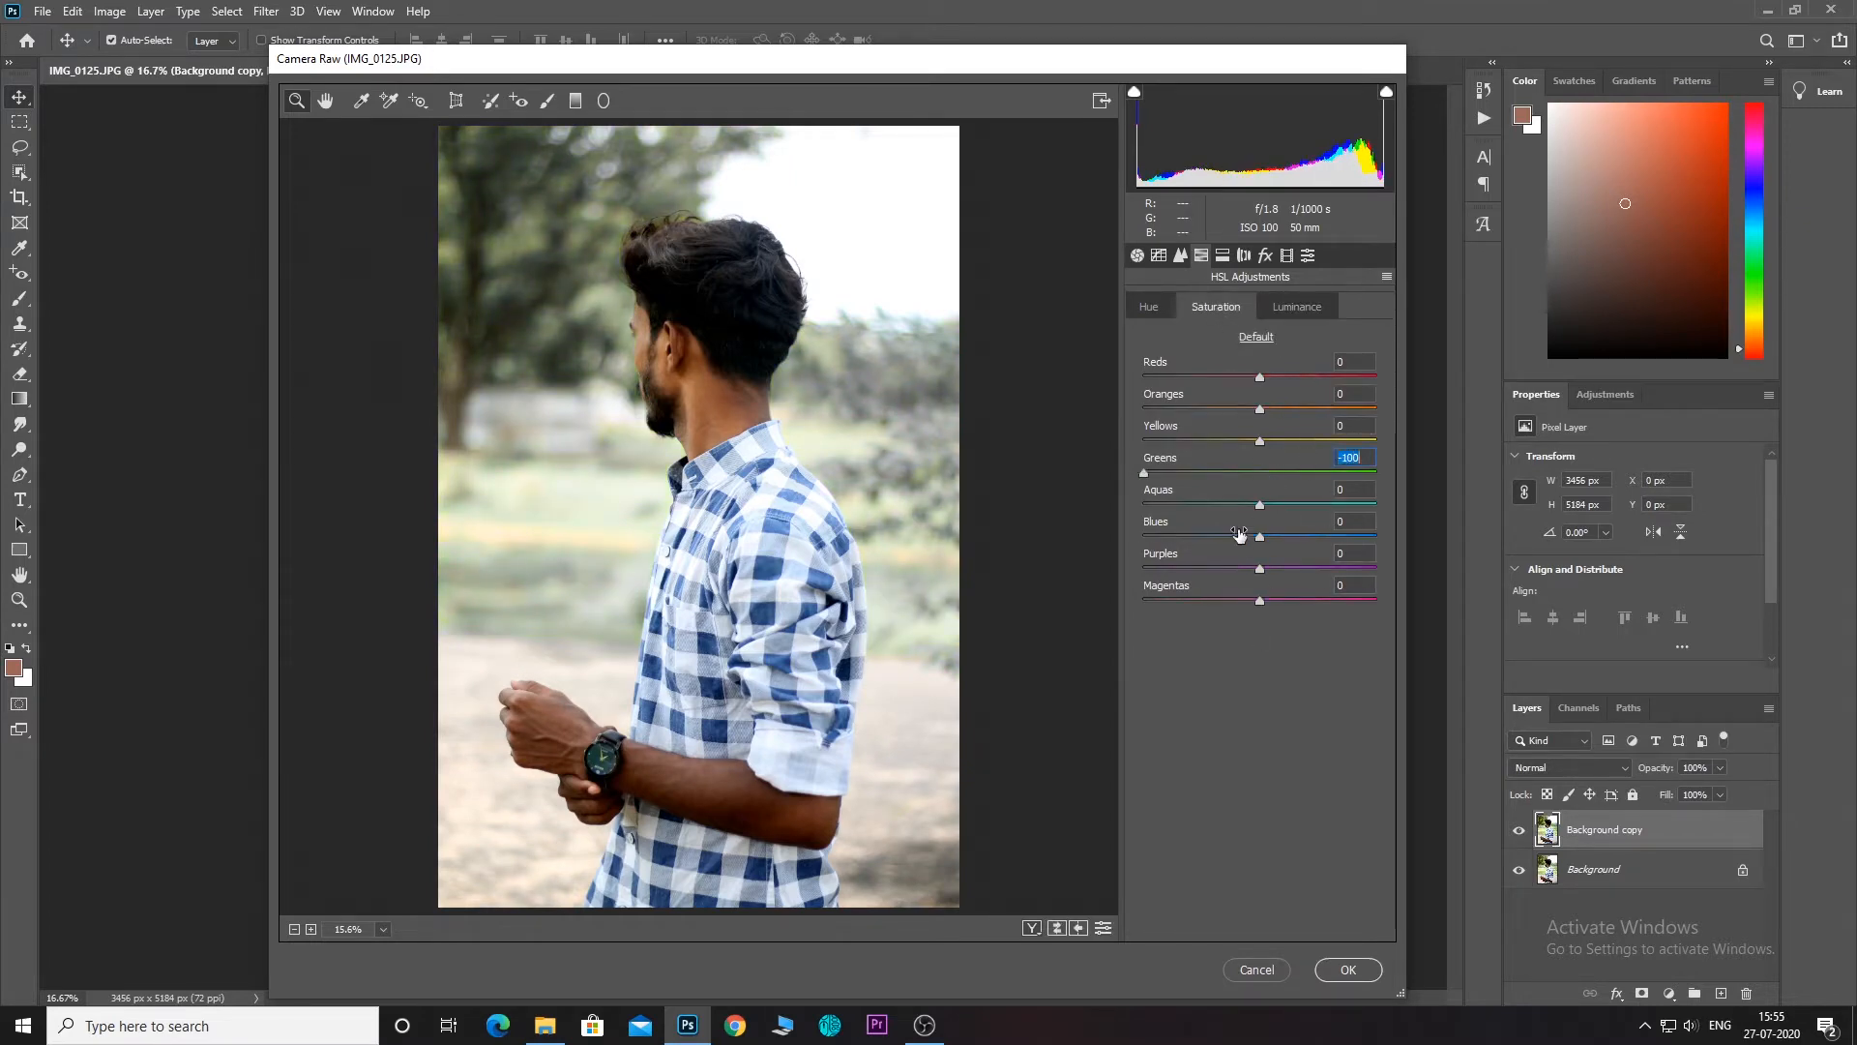
{"action": "mouse_move", "coordinate": [1261, 544]}
{"action": "left_mouse_down"}
{"action": "mouse_move", "coordinate": [1085, 571]}
{"action": "mouse_move", "coordinate": [1291, 556]}
{"action": "left_mouse_up"}
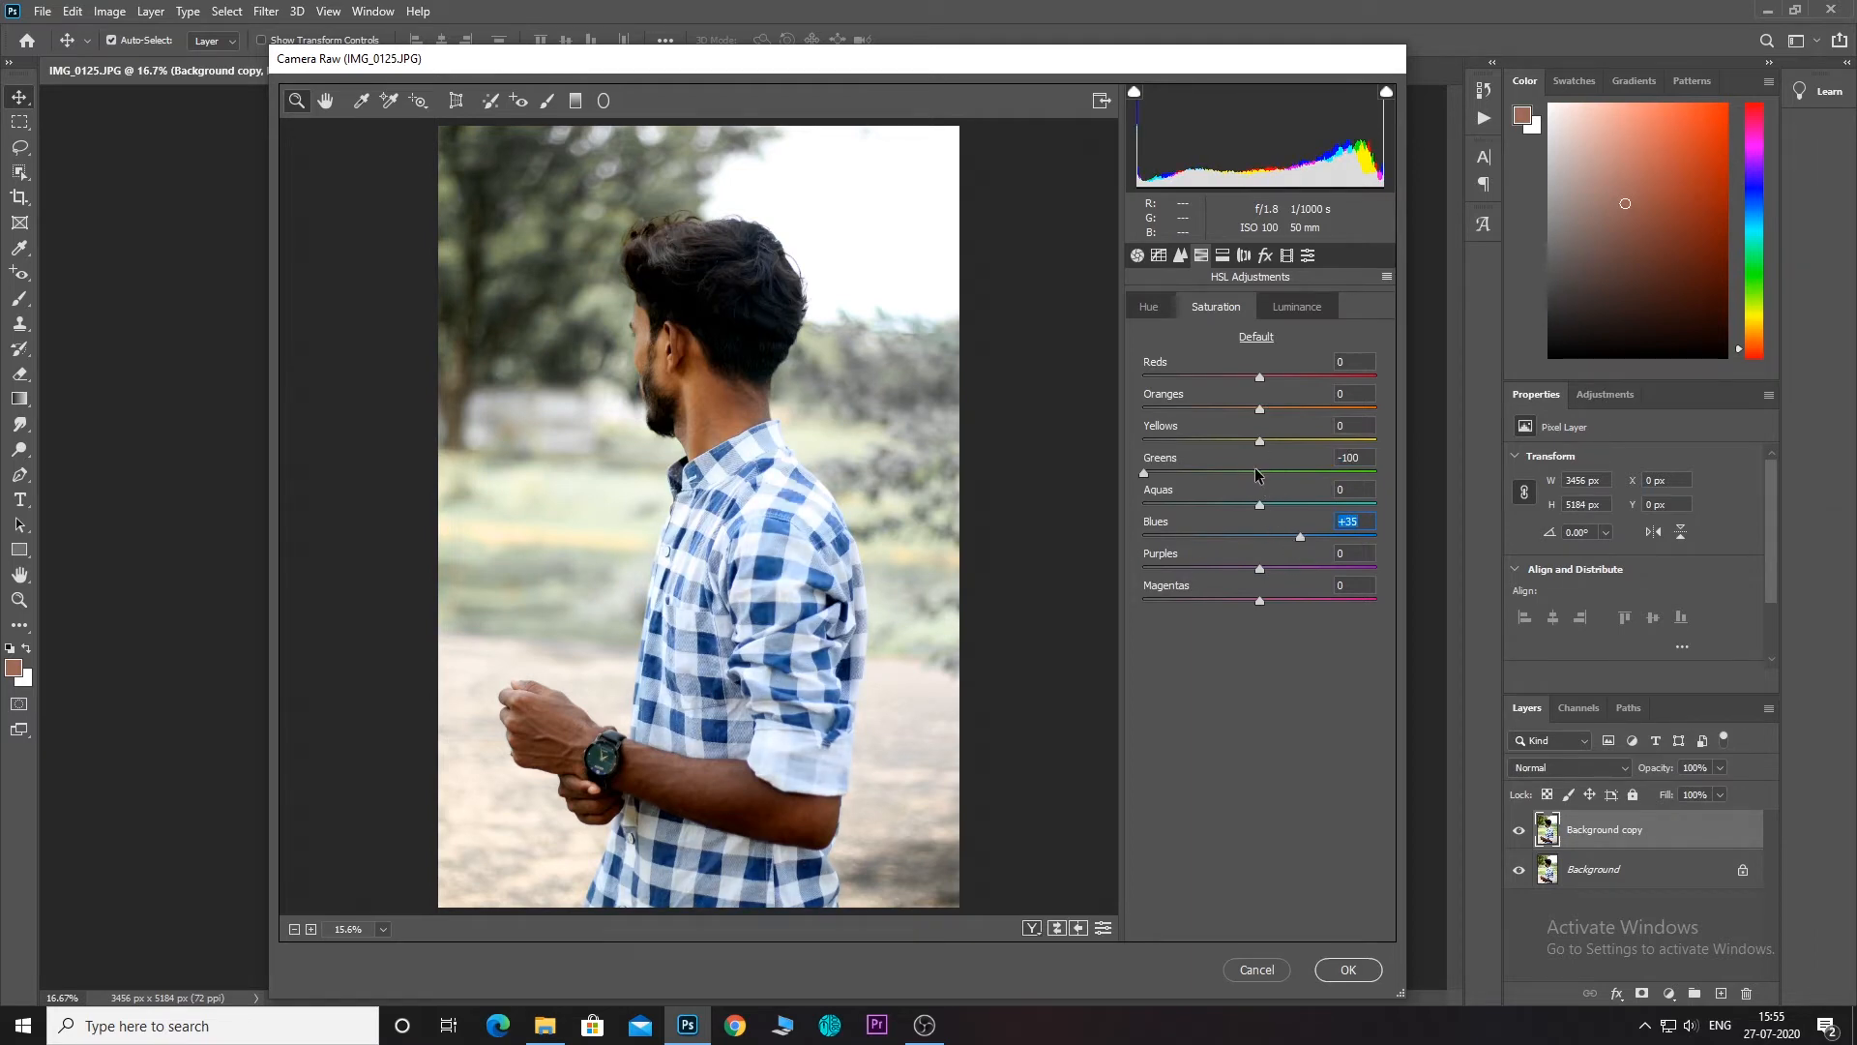
{"action": "left_click_drag", "start_coordinate": [1262, 441], "coordinate": [1128, 464]}
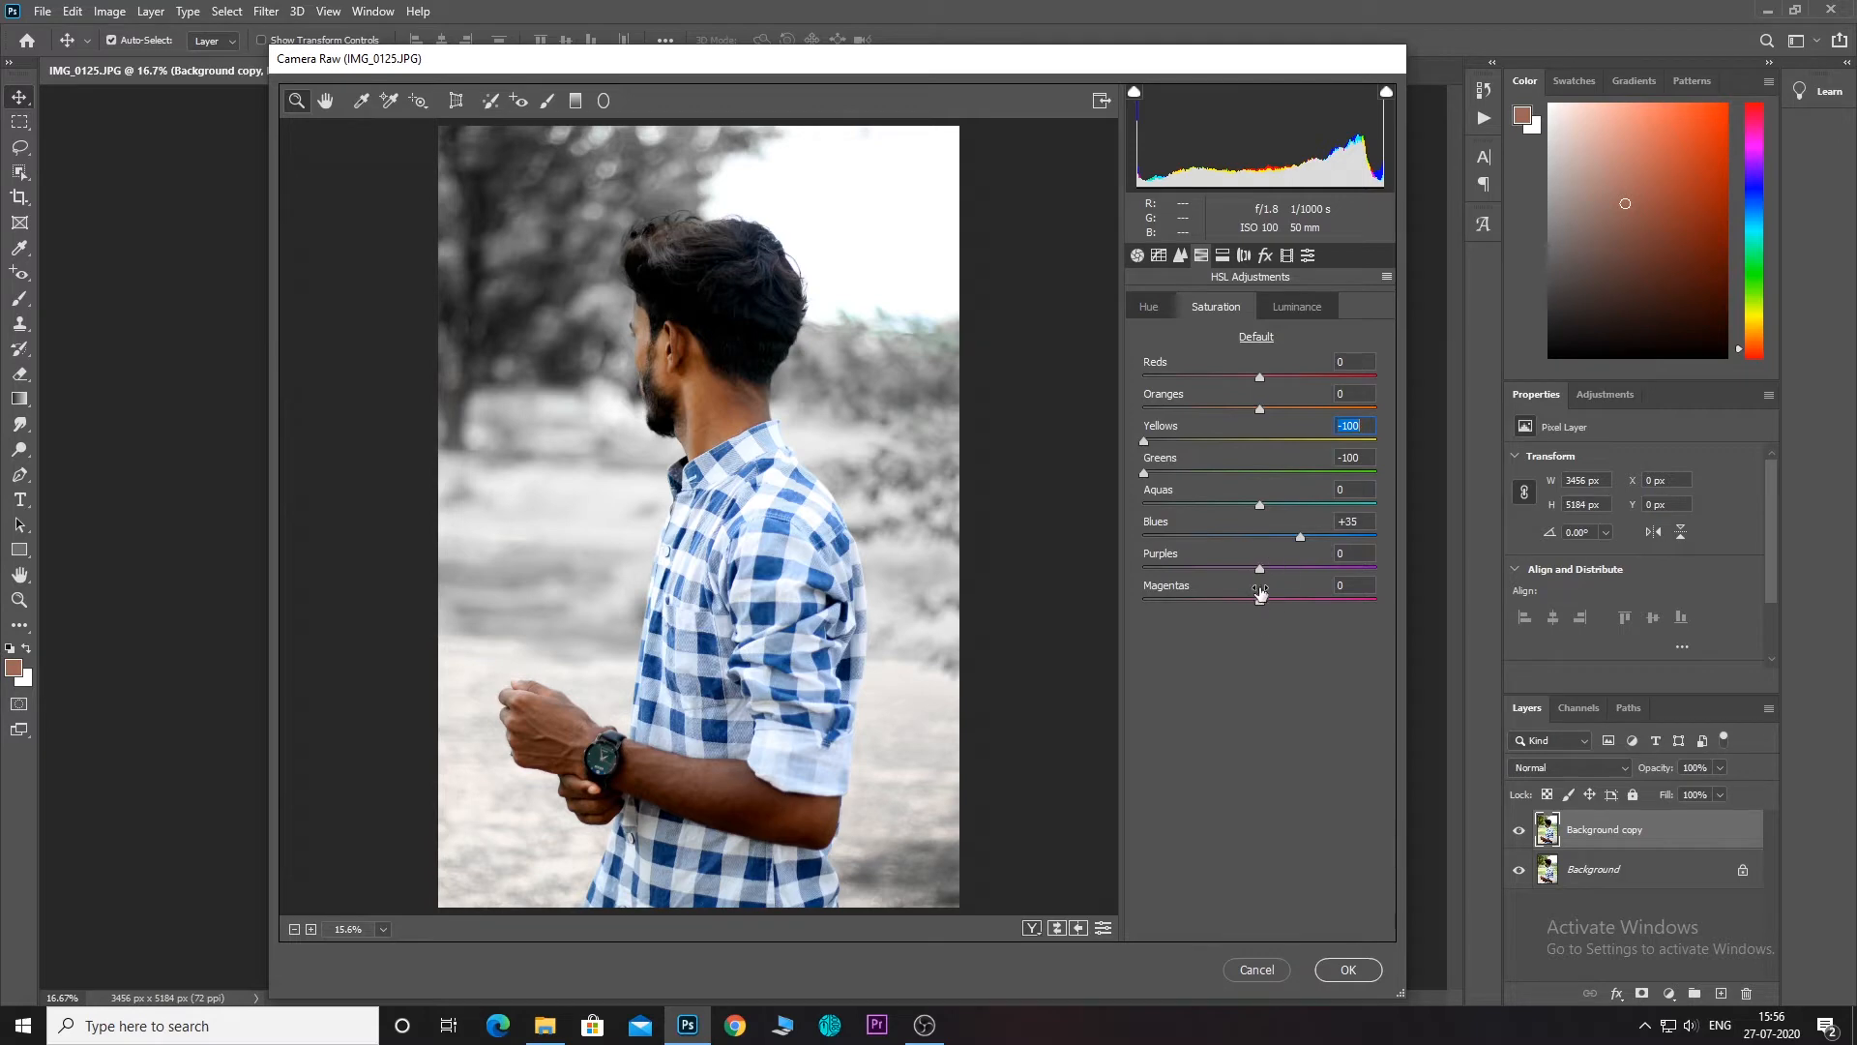
{"action": "left_click", "coordinate": [1349, 969]}
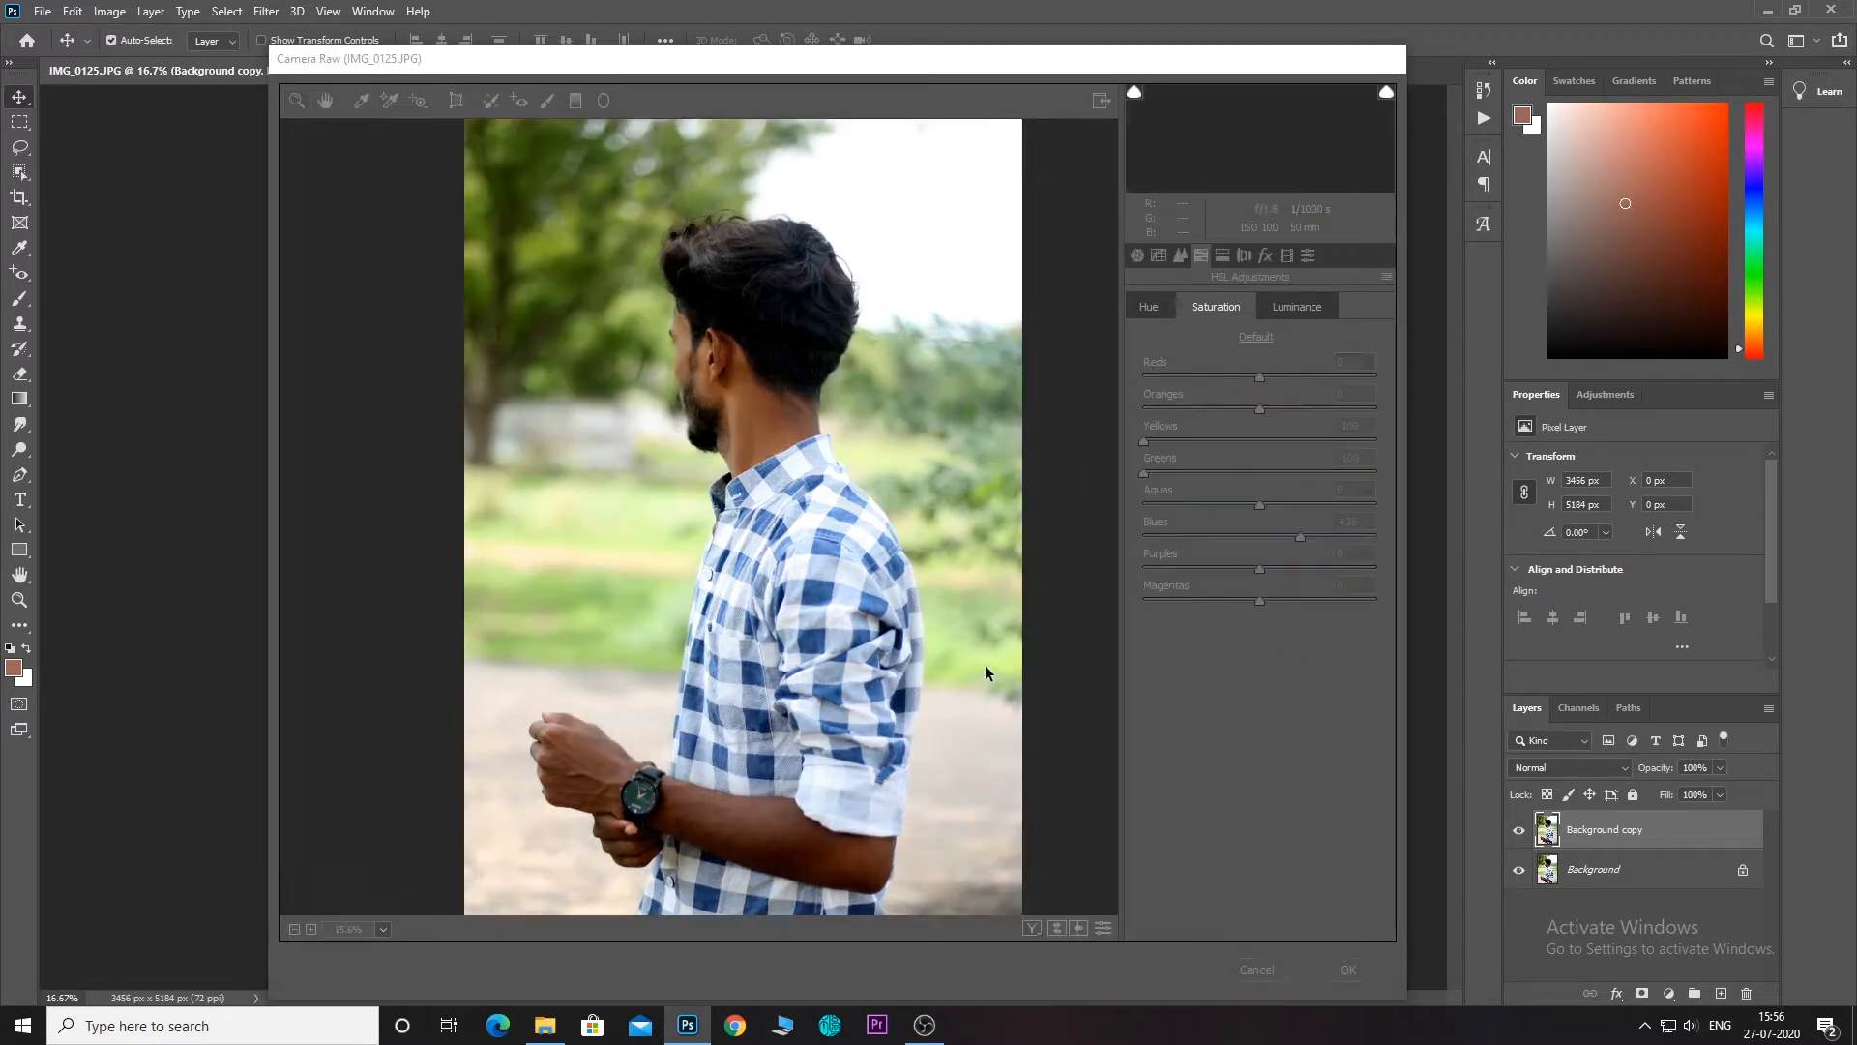
Select the Brush Tool for painting on the Background copy layer.
{"action": "key", "text": "ctrl+plus"}
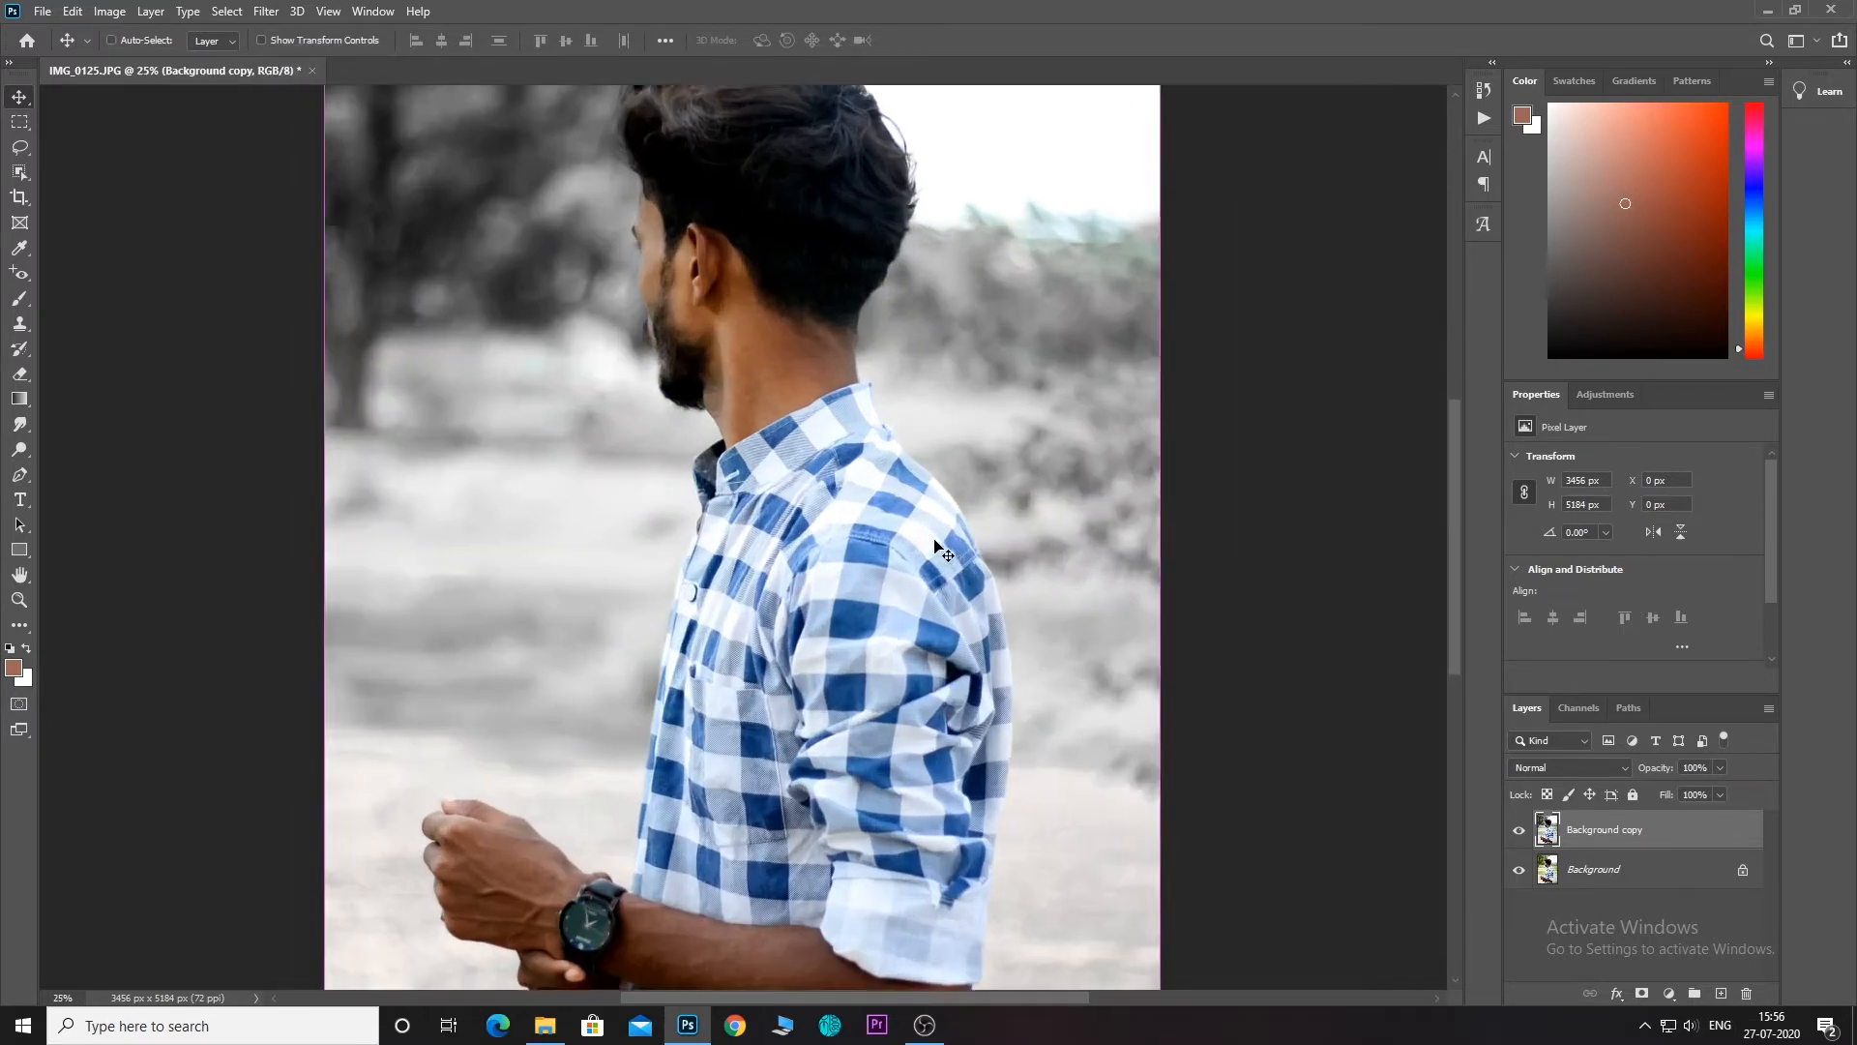
{"action": "left_click_drag", "start_coordinate": [745, 681], "coordinate": [837, 343]}
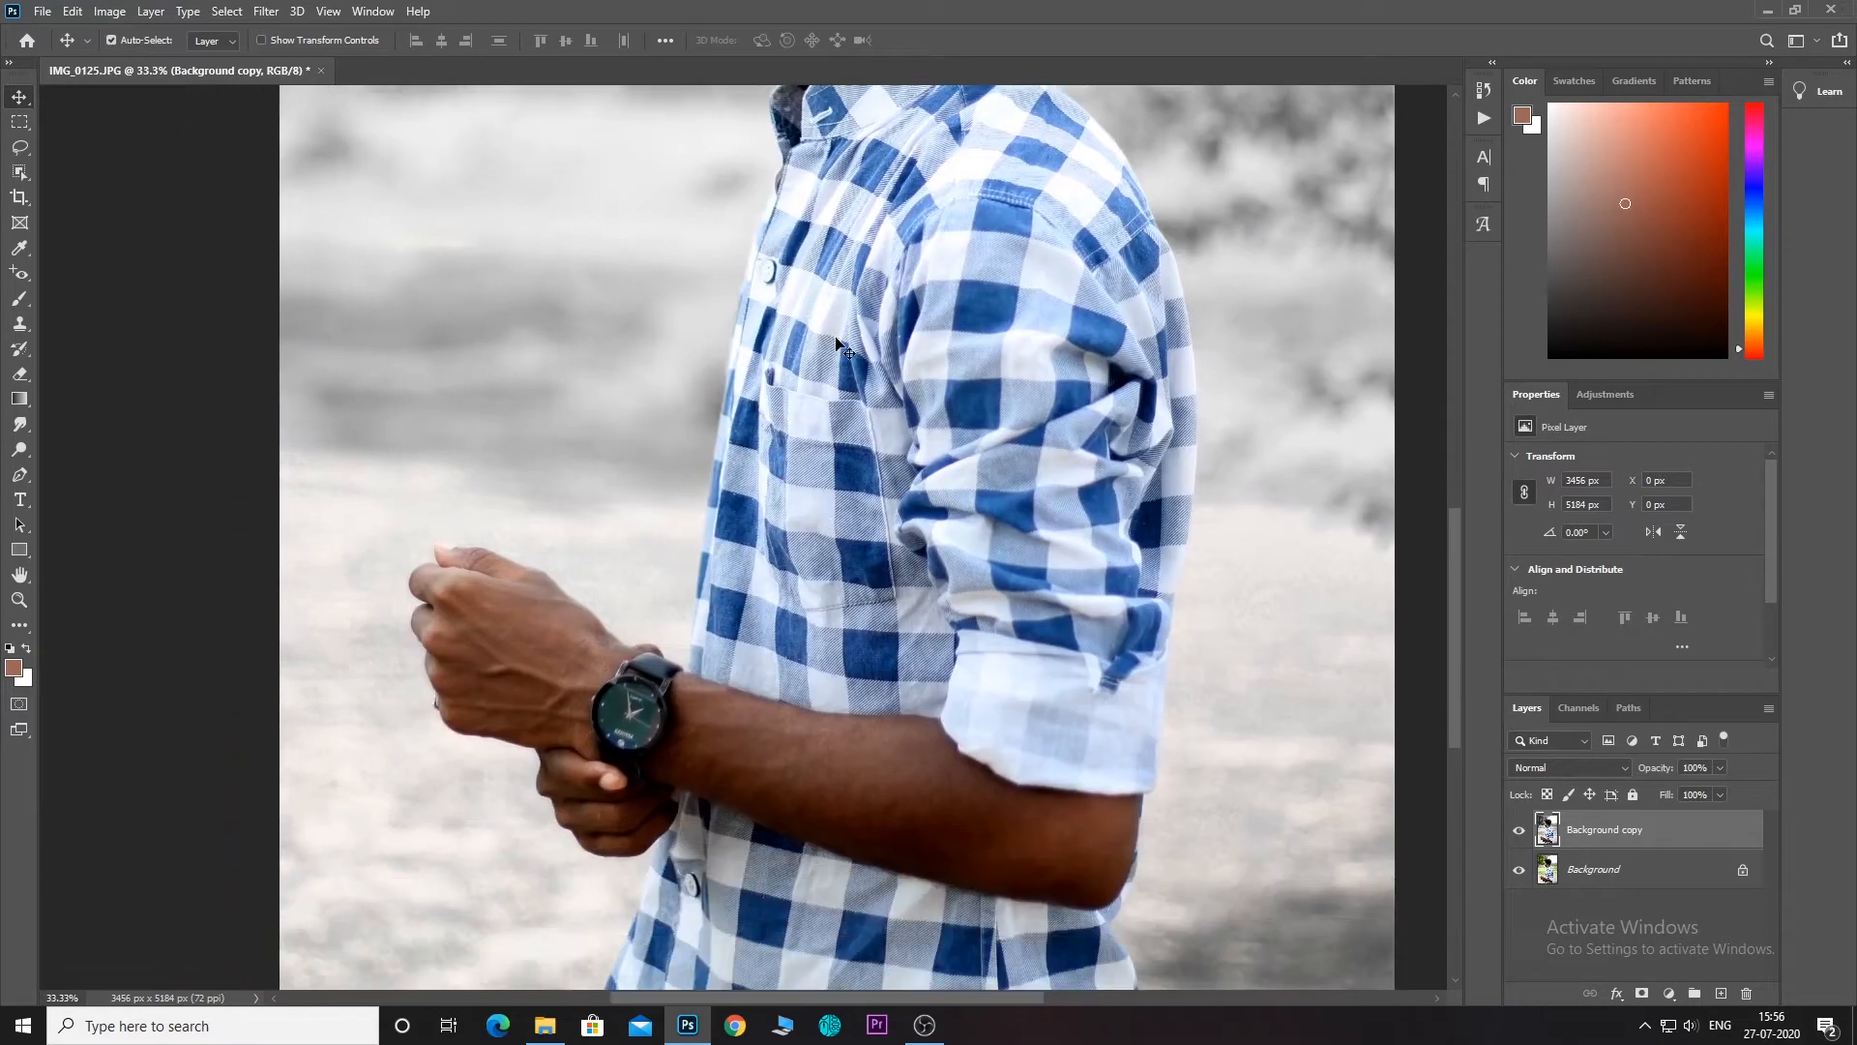
{"action": "key", "text": "ctrl+plus"}
{"action": "mouse_move", "coordinate": [749, 653]}
{"action": "left_mouse_down"}
{"action": "mouse_move", "coordinate": [748, 528]}
{"action": "mouse_move", "coordinate": [745, 747]}
{"action": "left_mouse_up"}
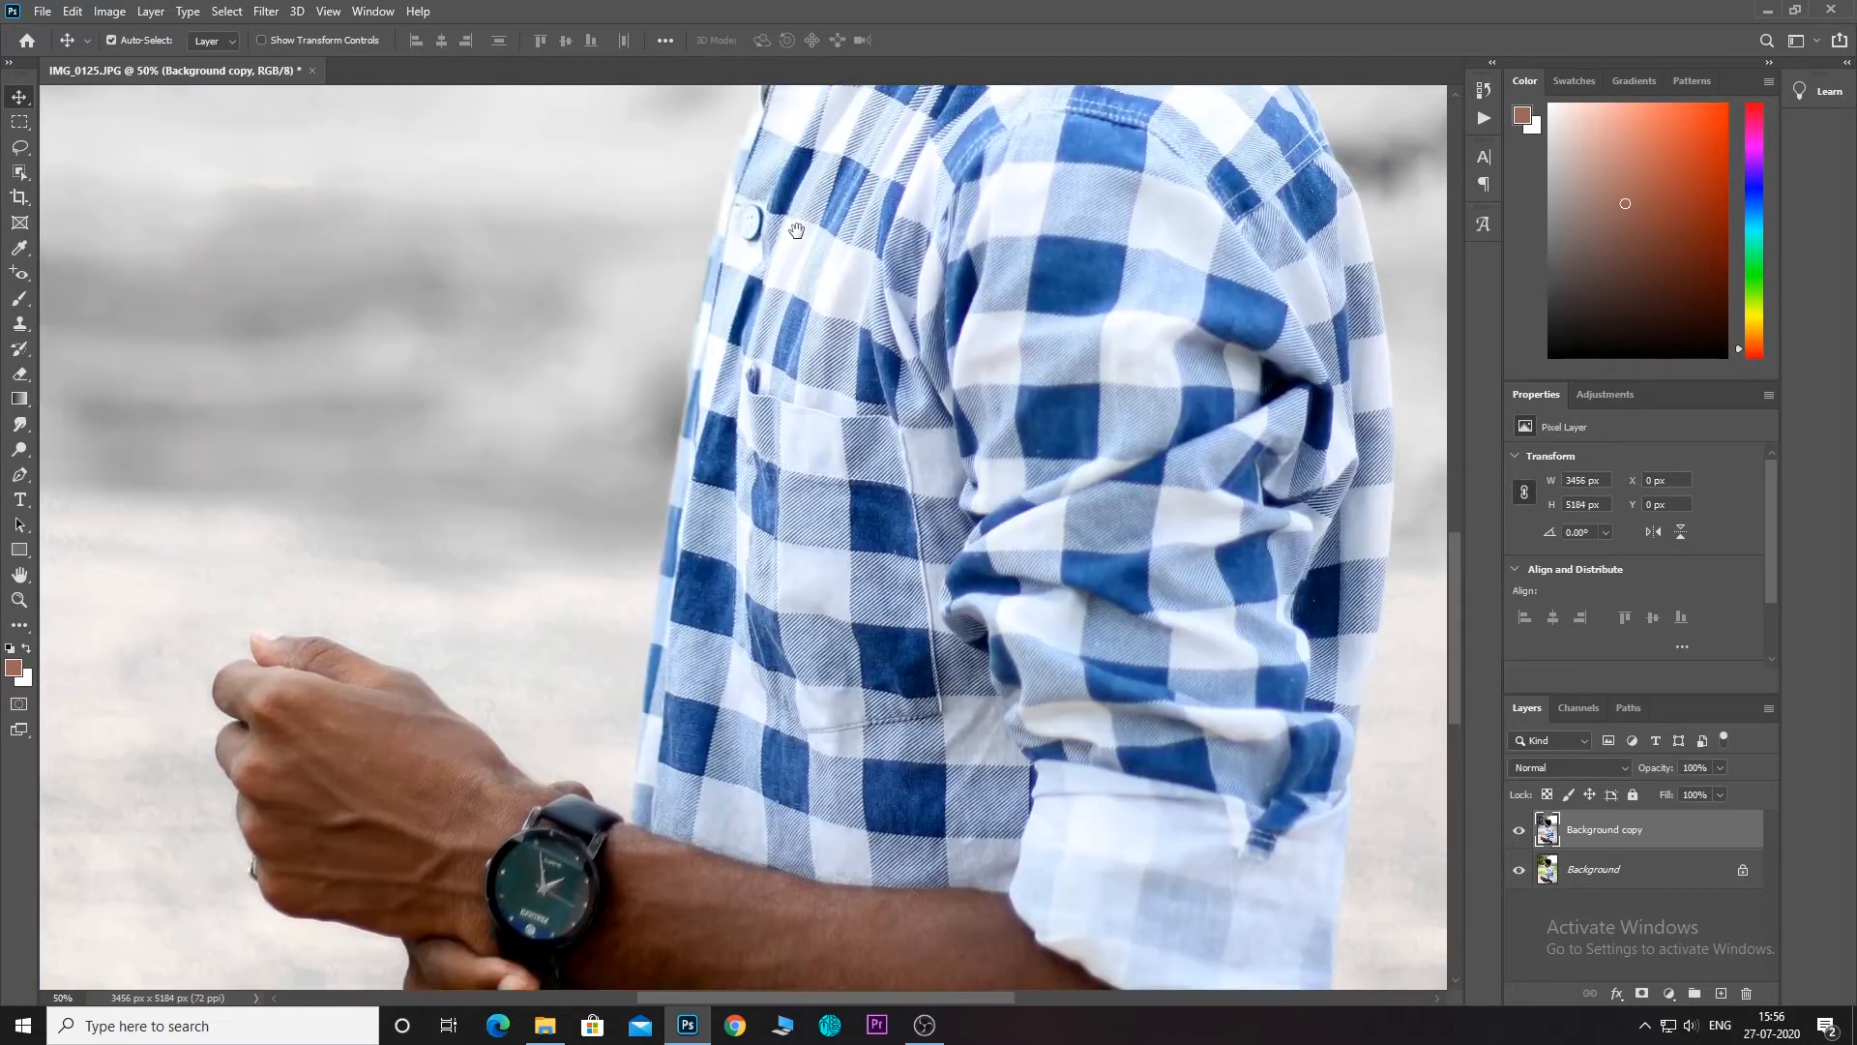
{"action": "left_click", "coordinate": [16, 303]}
{"action": "right_click", "coordinate": [15, 307]}
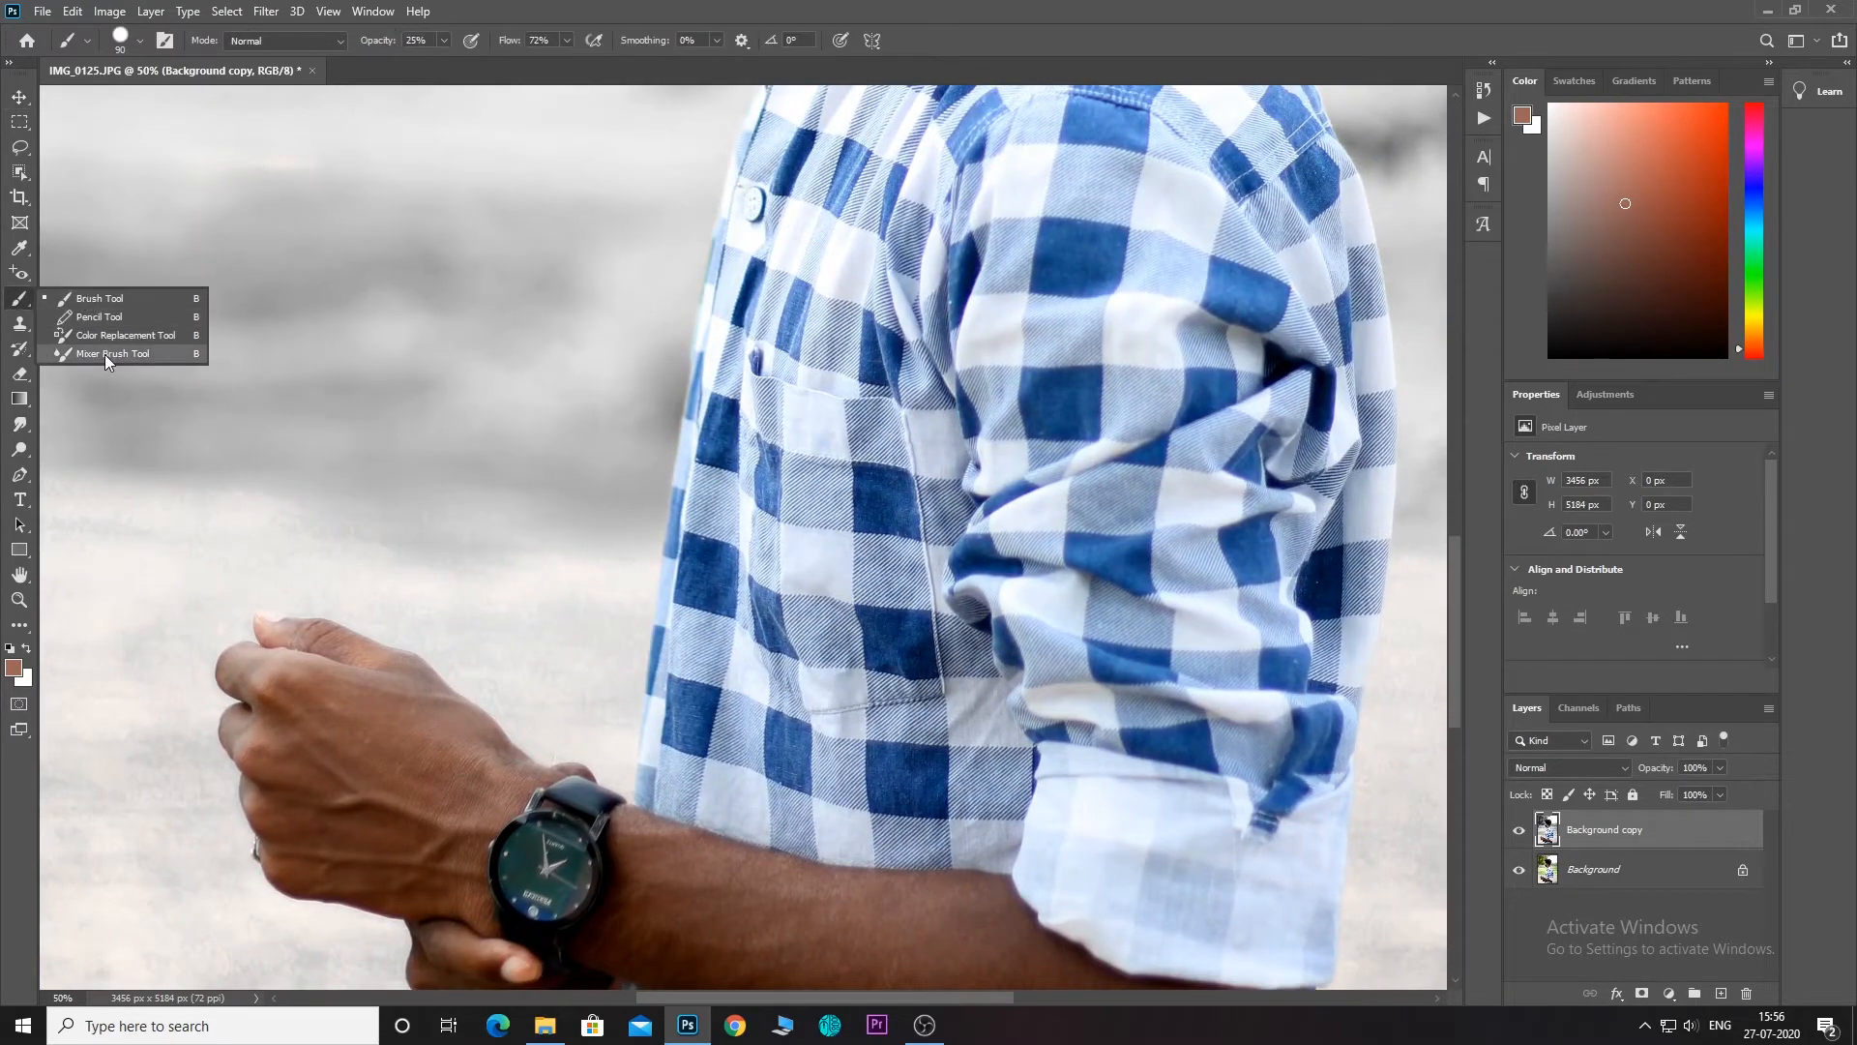
{"action": "left_click", "coordinate": [106, 354]}
{"action": "right_click", "coordinate": [16, 302]}
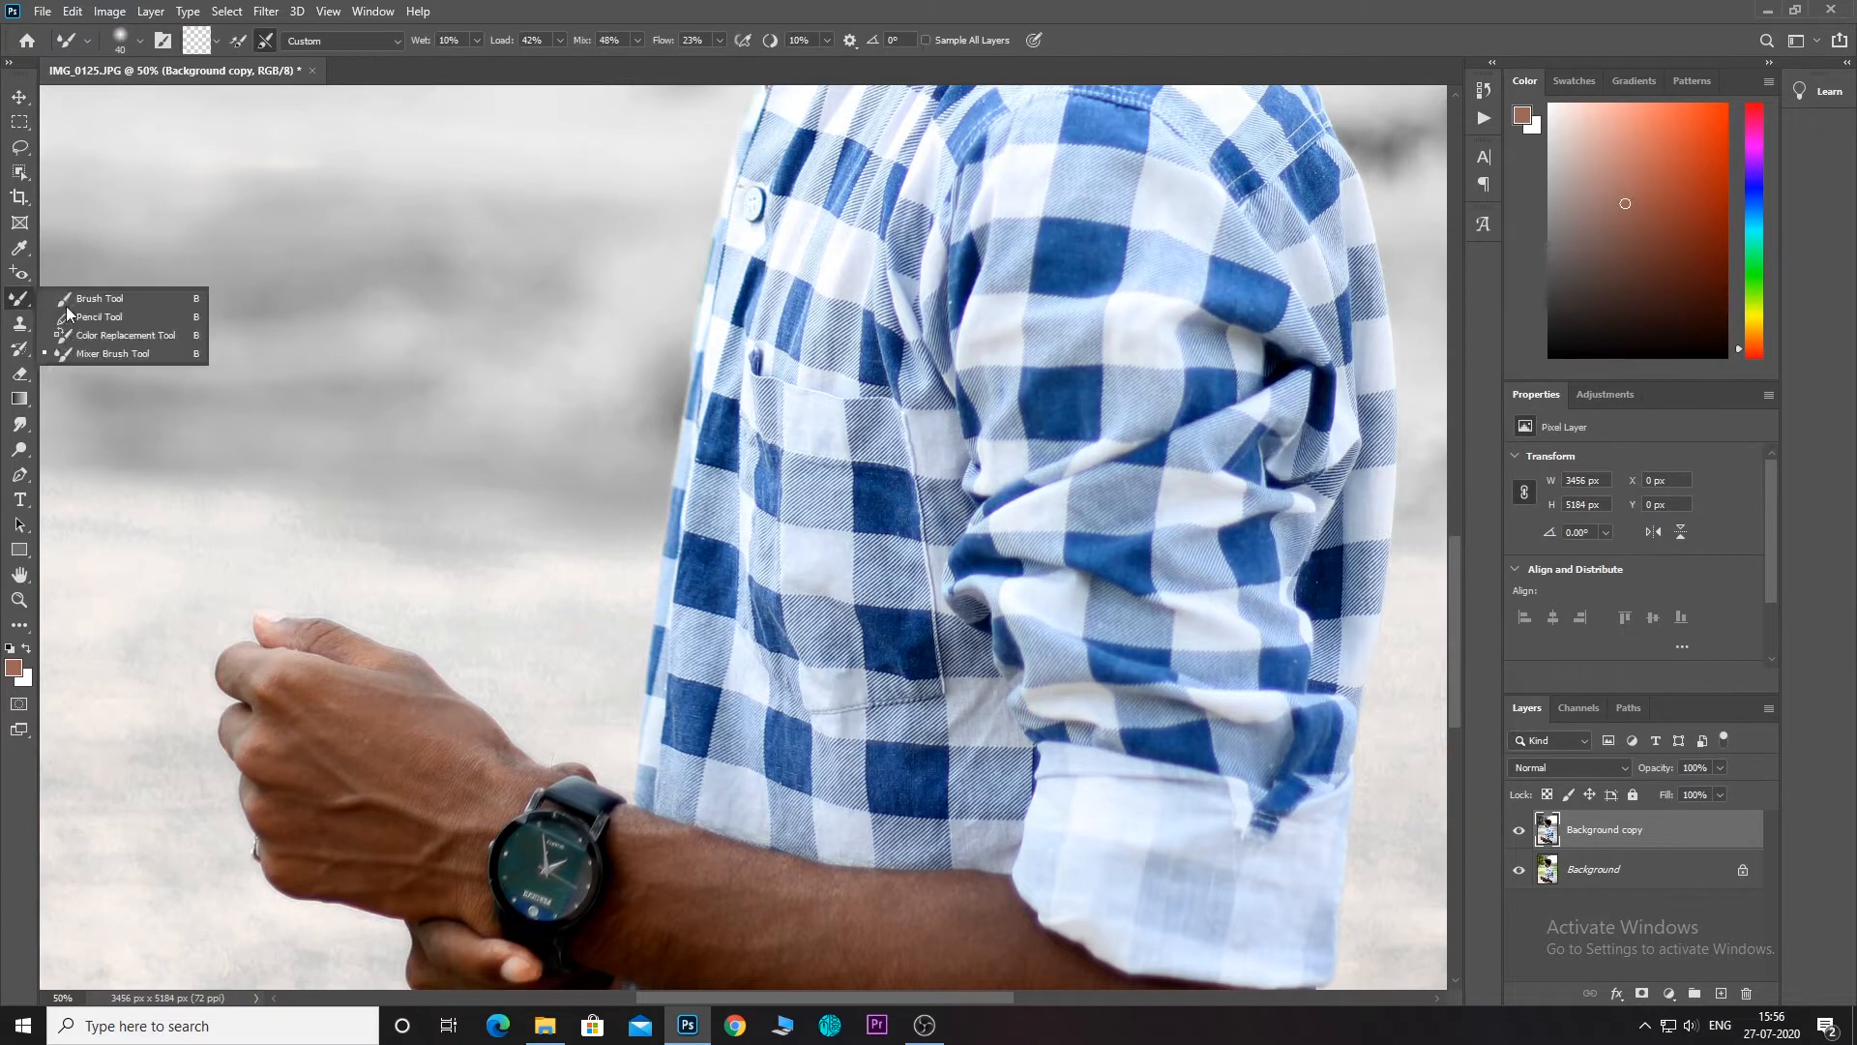
{"action": "left_click", "coordinate": [121, 302]}
Set the foreground colour to the skin tone sampled from the man's neck just below the ear.
{"action": "left_click", "coordinate": [14, 667]}
{"action": "scroll", "coordinate": [954, 559], "scroll_direction": "up", "scroll_amount": 8}
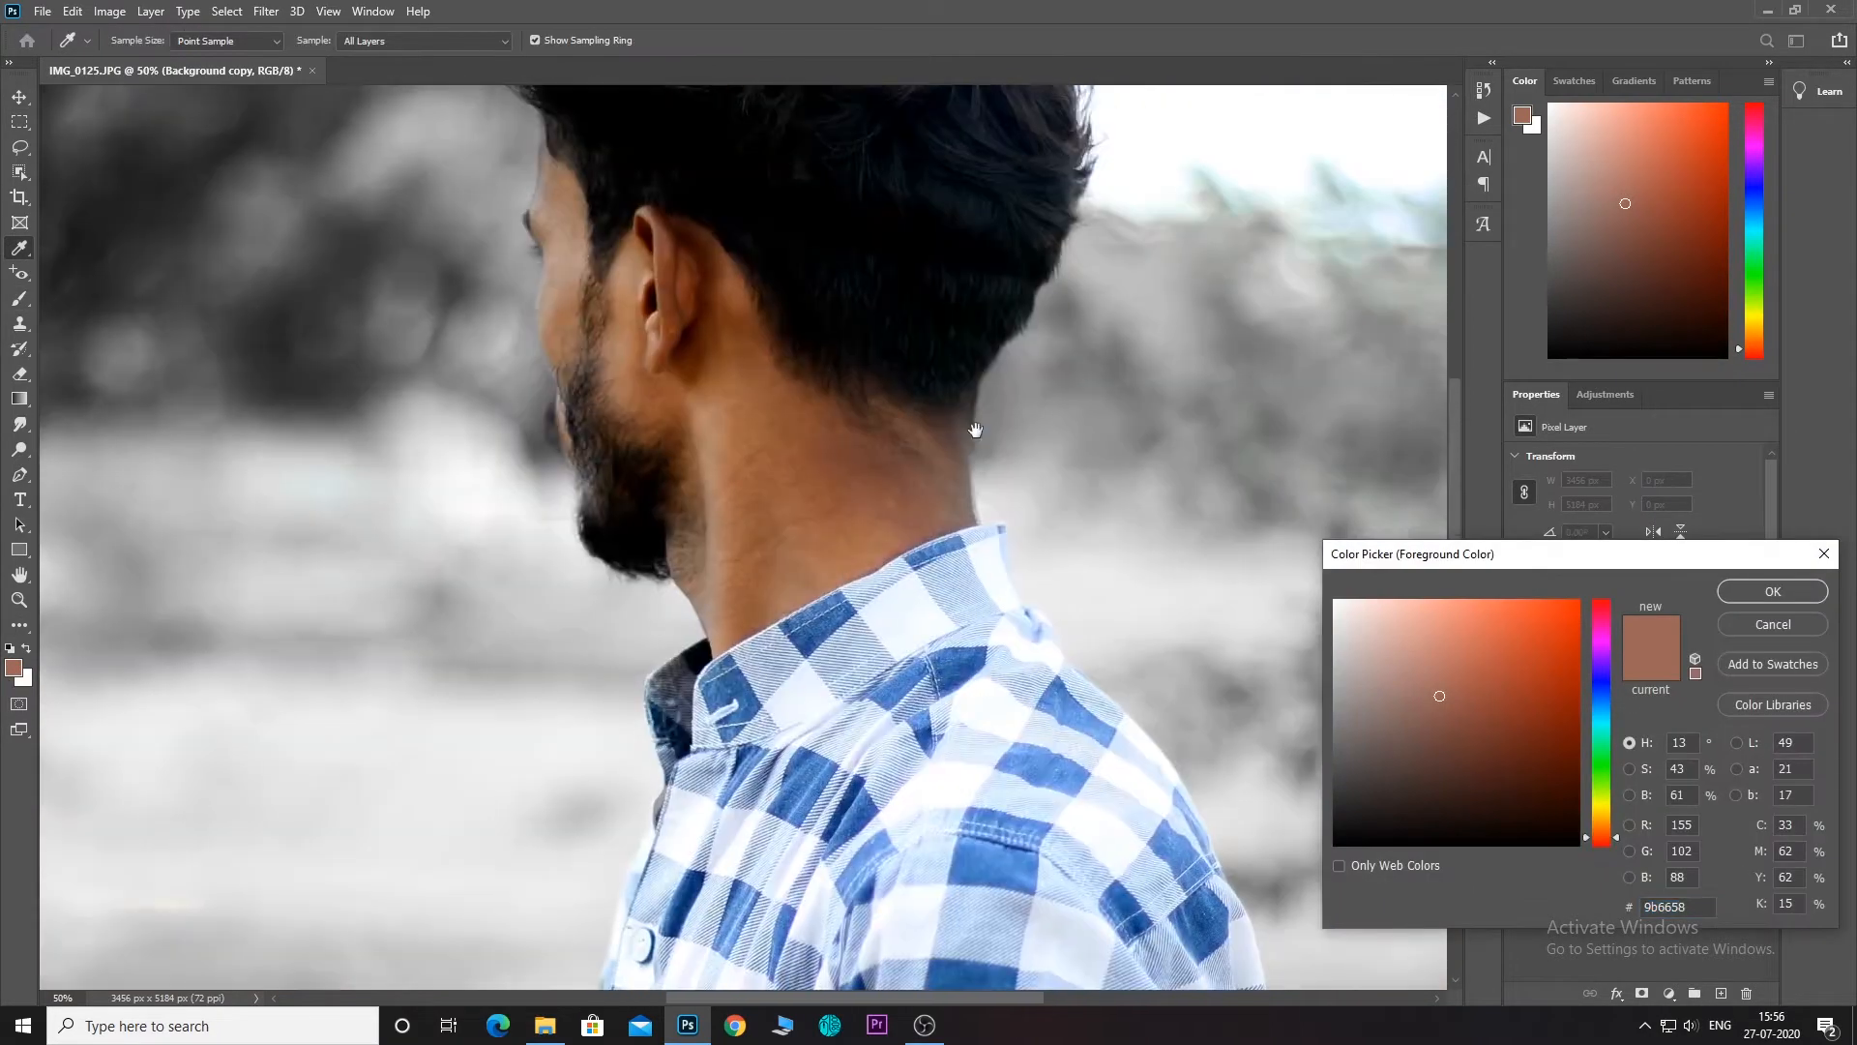
{"action": "left_click", "coordinate": [735, 394]}
{"action": "left_click", "coordinate": [1783, 592]}
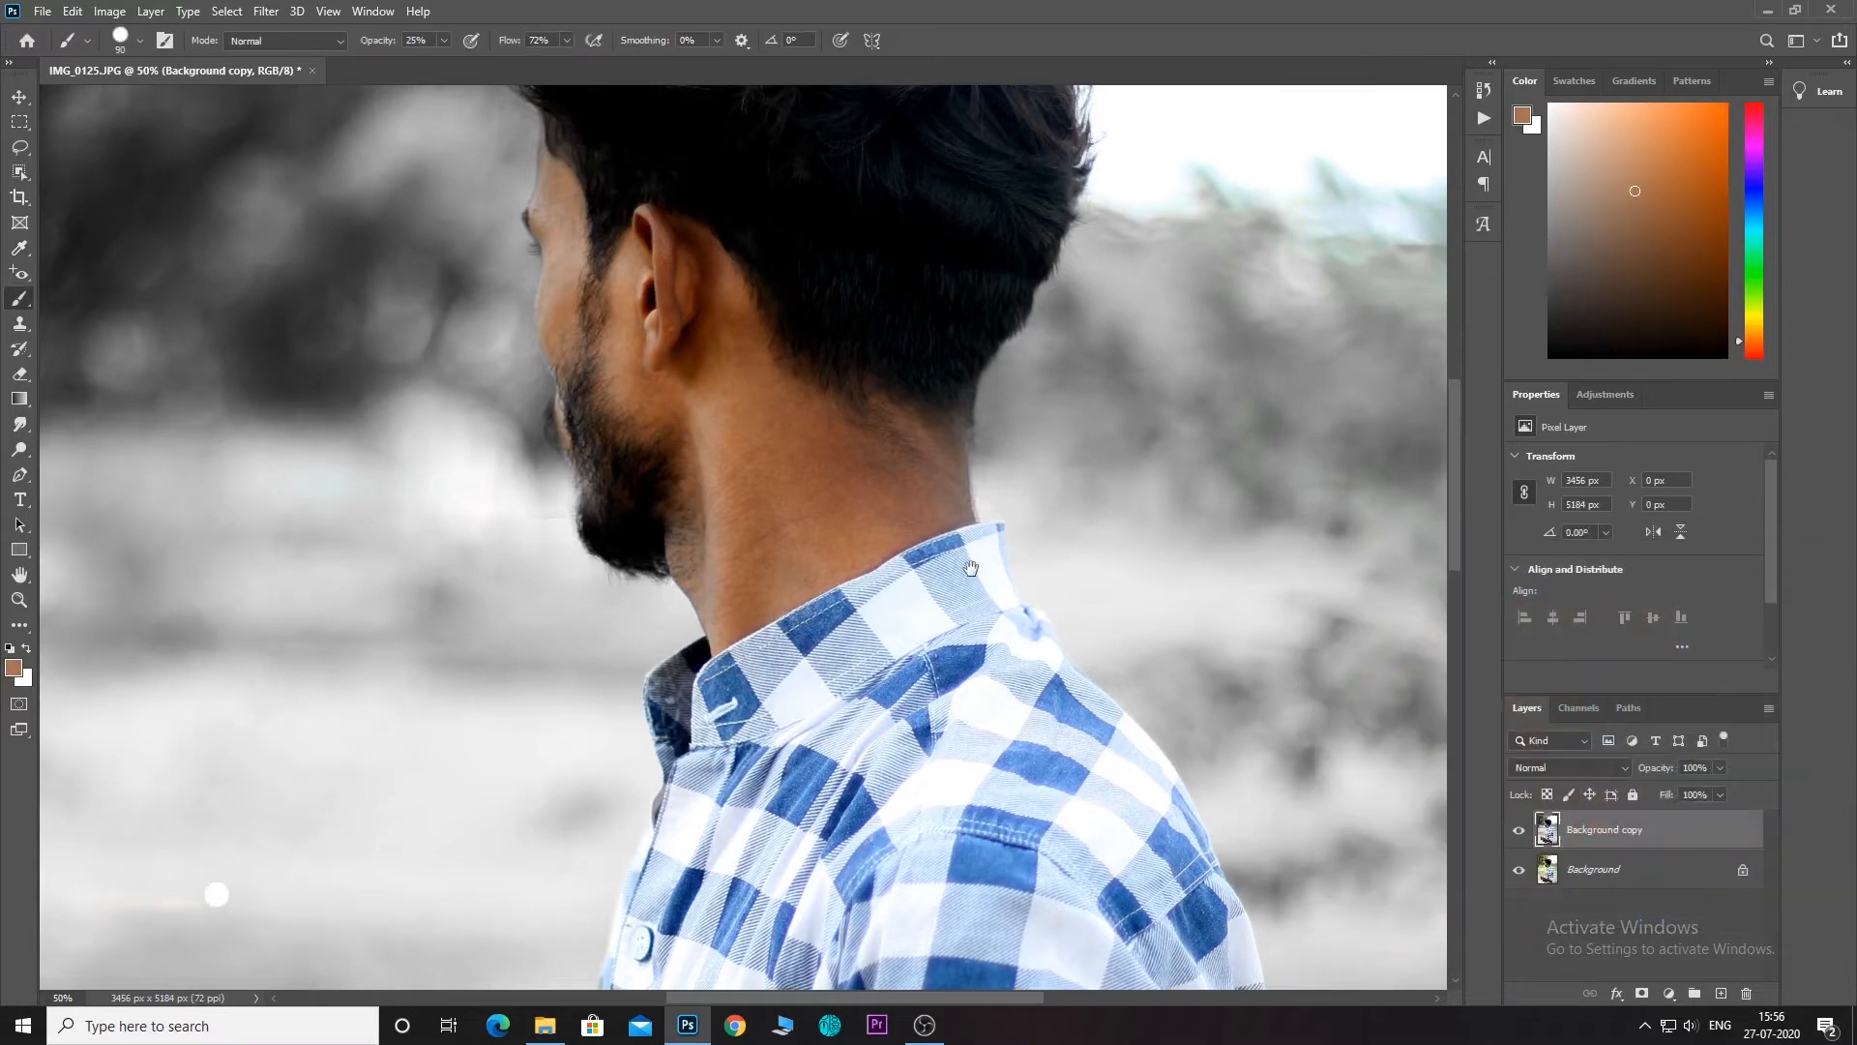
Enlarge the brush to 200 px and create a new empty layer above Background copy for painting the forearm.
{"action": "scroll", "coordinate": [962, 719], "scroll_direction": "down", "scroll_amount": 8}
{"action": "key", "text": "bracketright"}
{"action": "key", "text": "bracketright"}
{"action": "key", "text": "bracketright"}
{"action": "key", "text": "bracketright"}
{"action": "key", "text": "bracketright"}
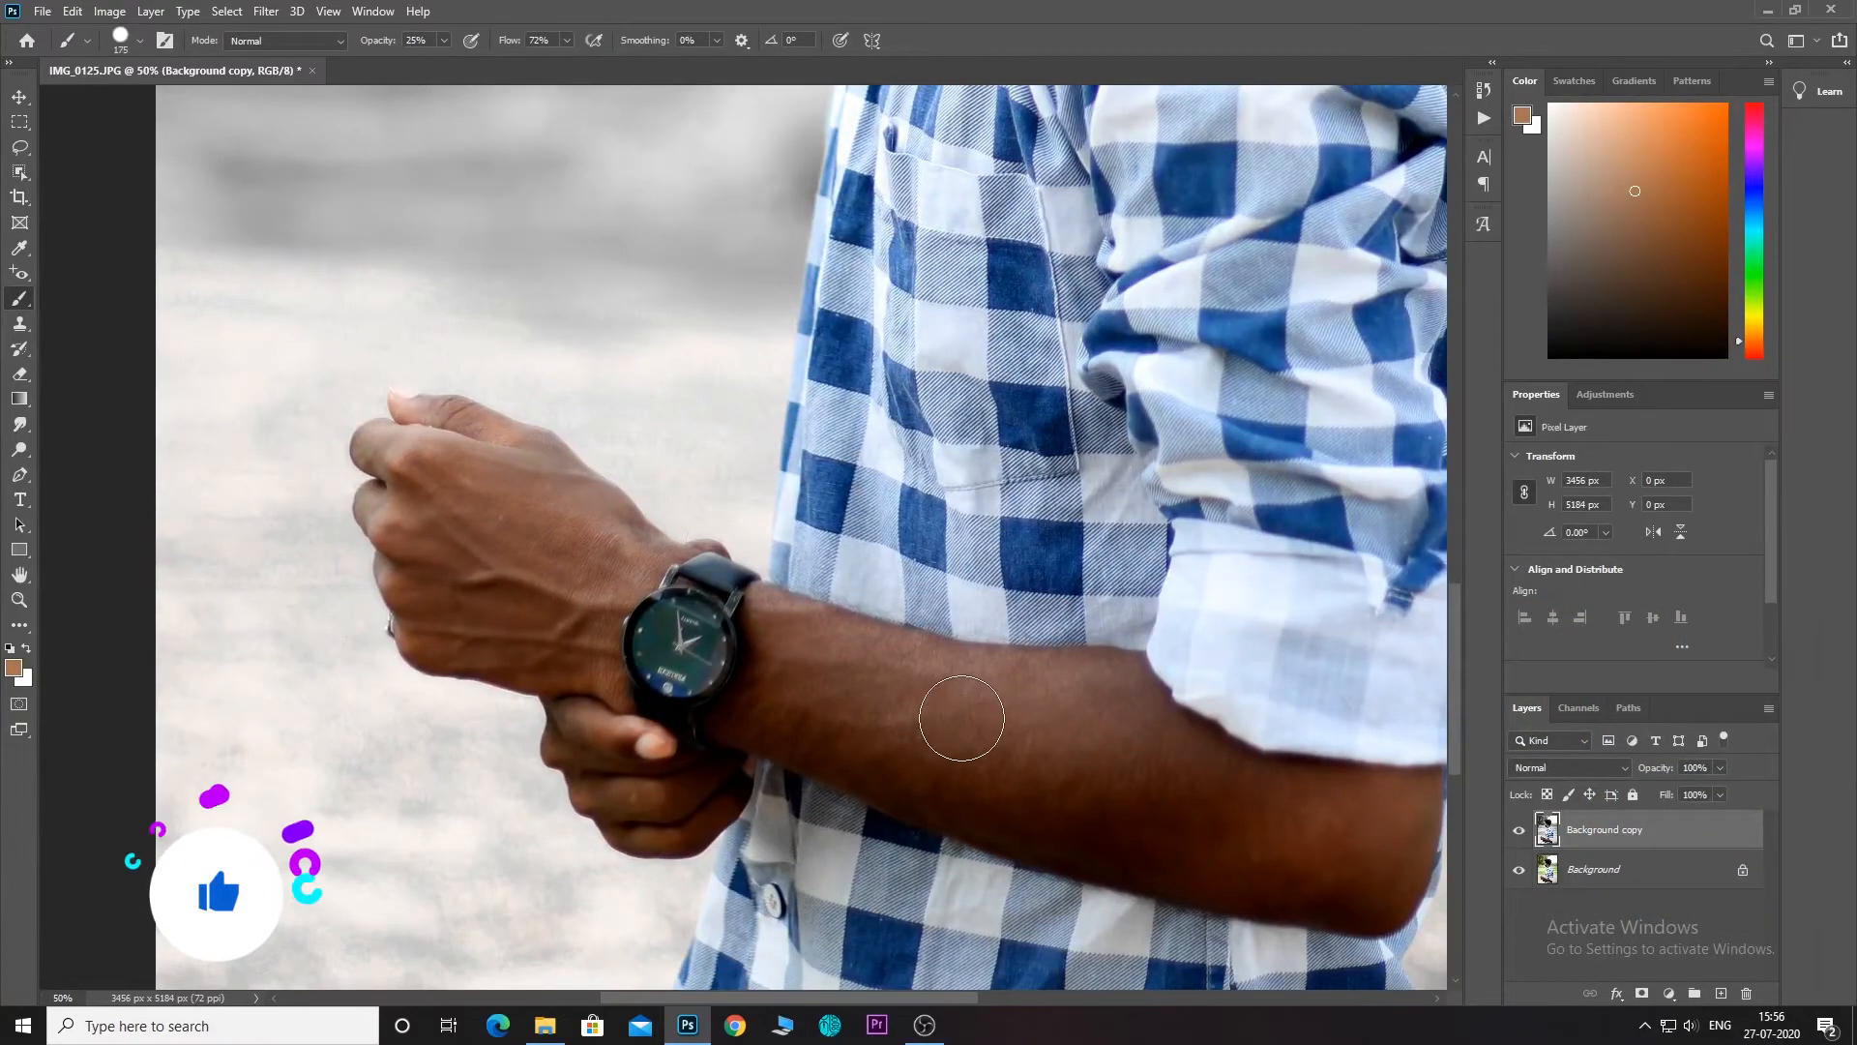
{"action": "left_click", "coordinate": [1721, 994]}
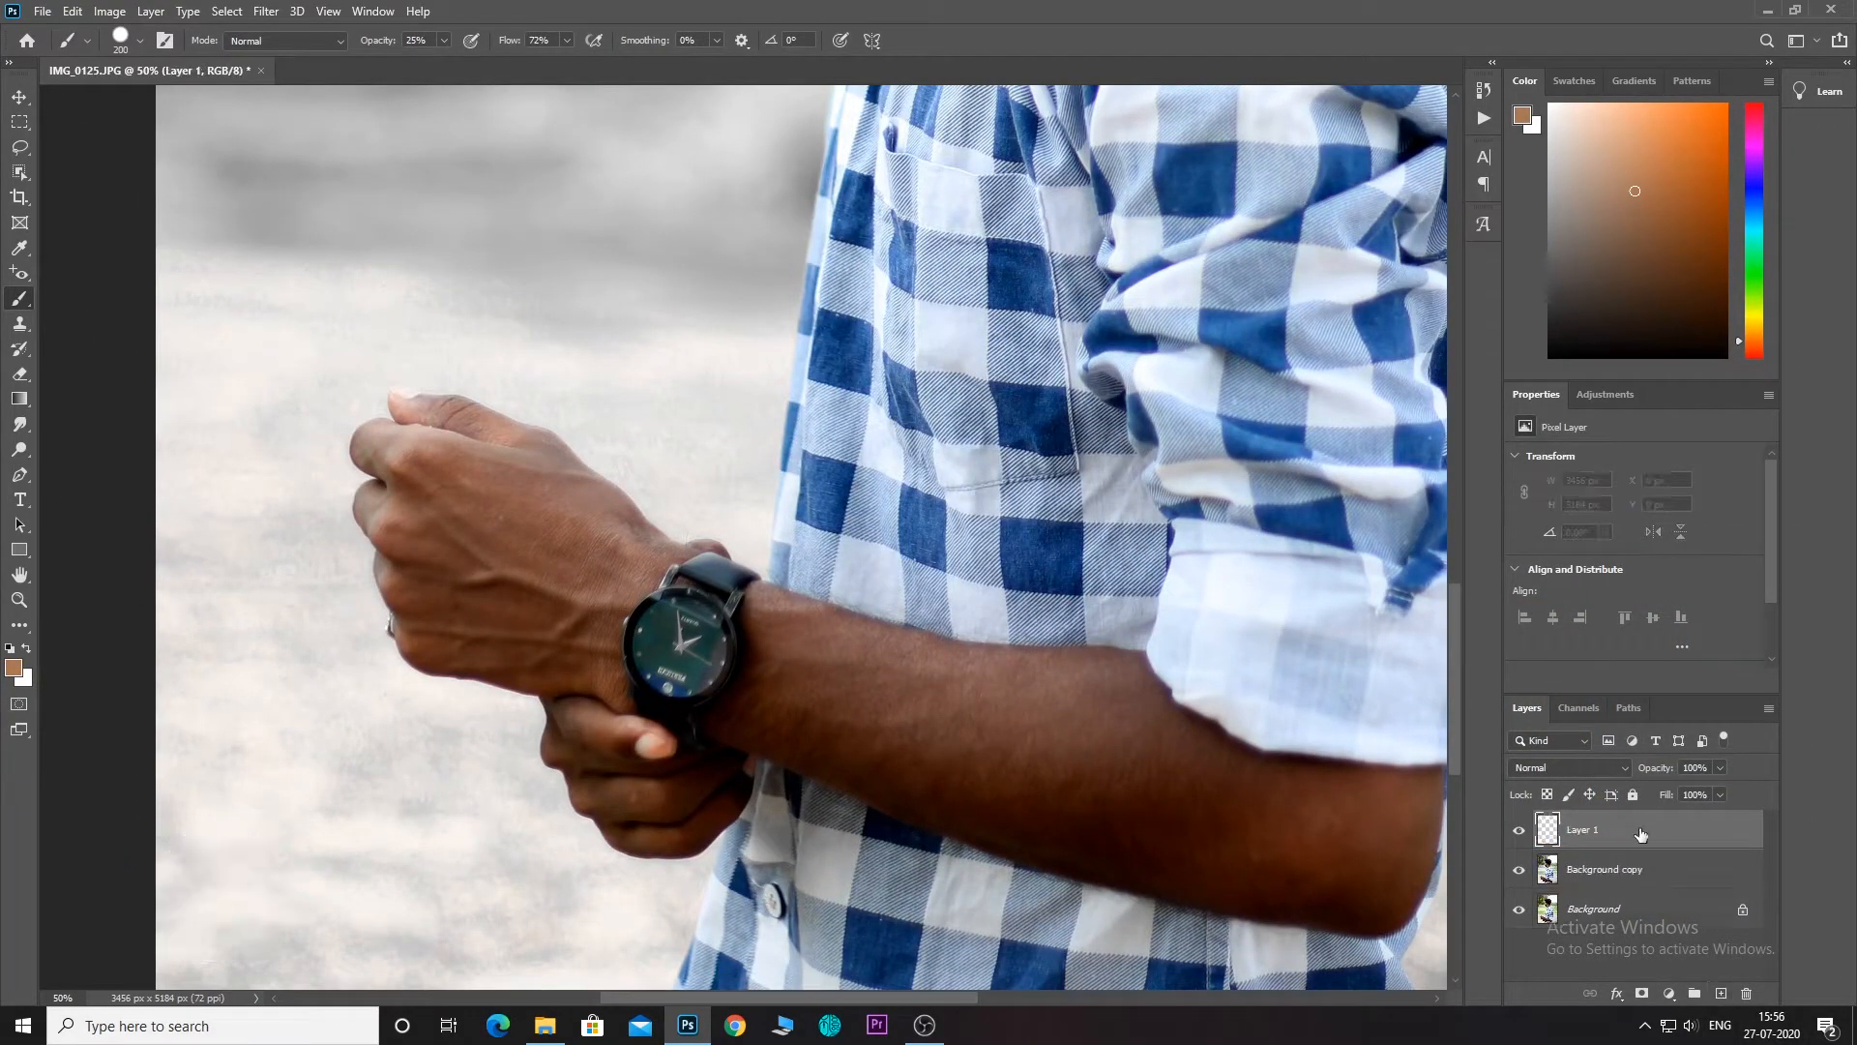
Undo the test stroke on the forearm and set the brush opacity to 16%, flow to 16% and smoothing to 66%.
{"action": "left_click_drag", "start_coordinate": [1056, 728], "coordinate": [1155, 756]}
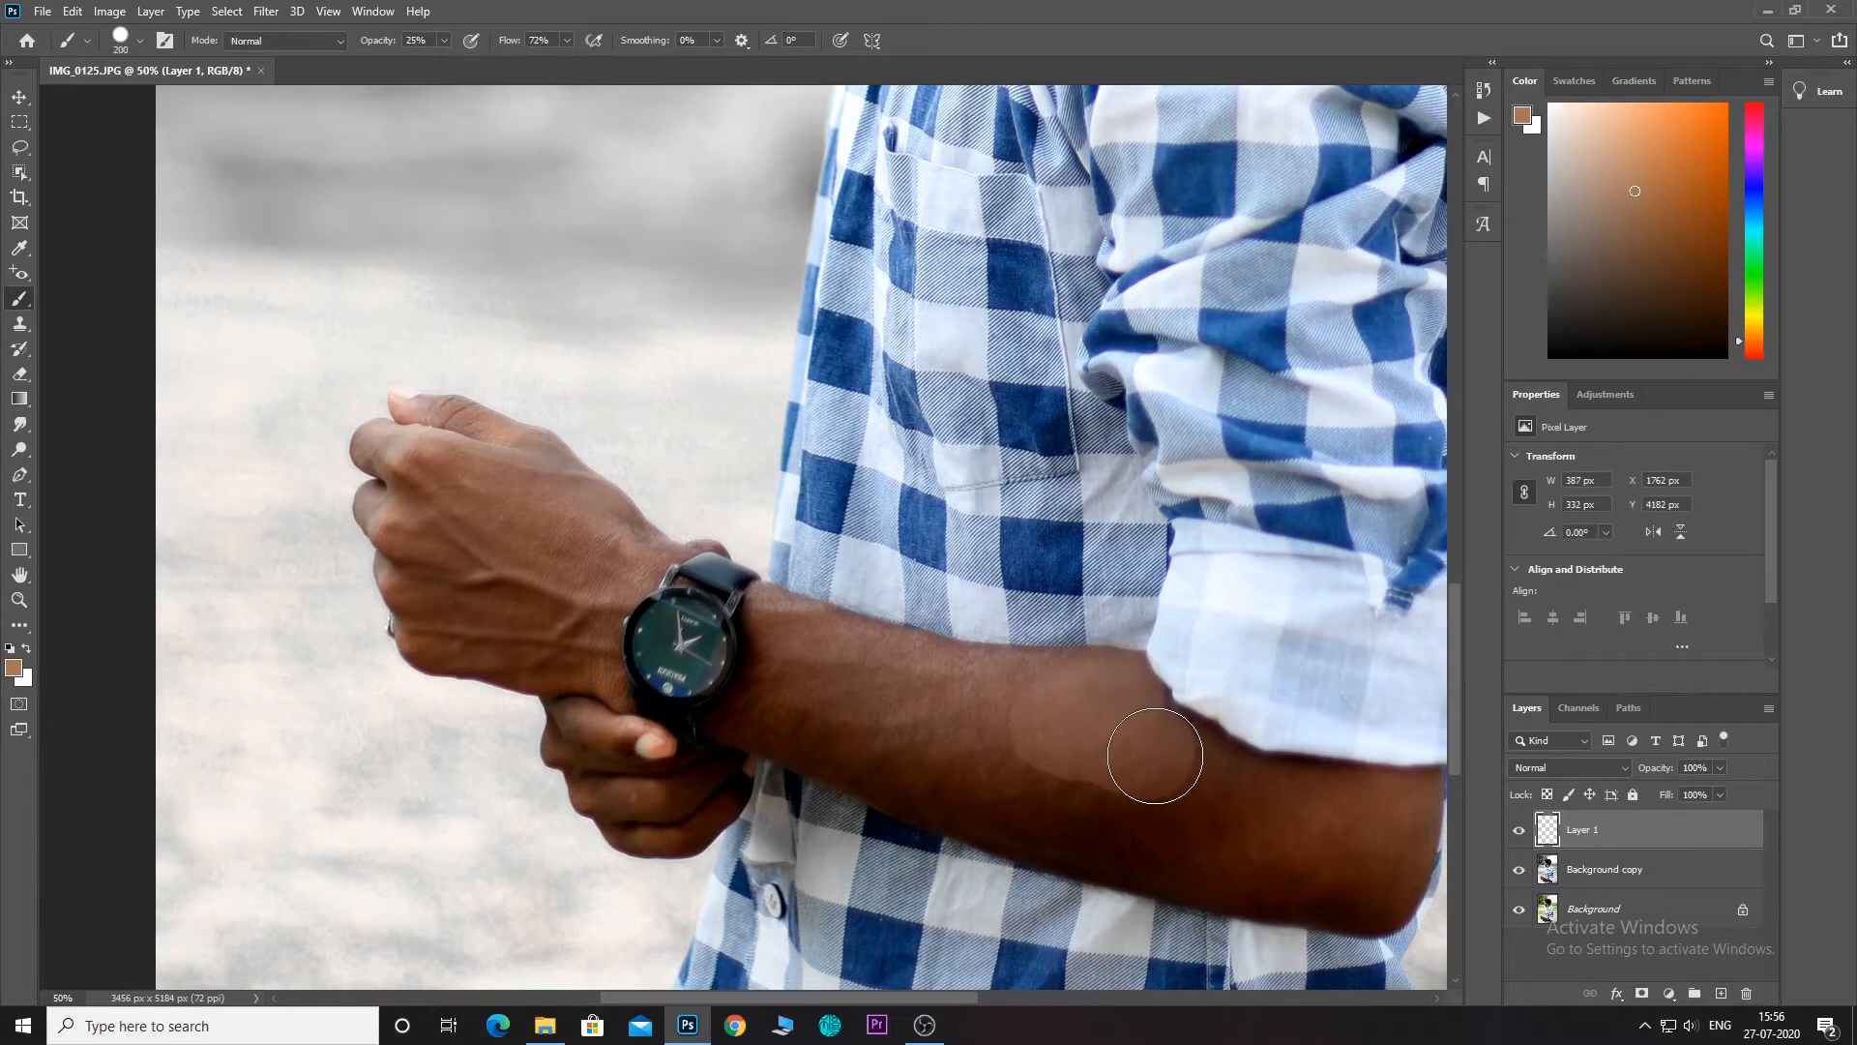
{"action": "key", "text": "ctrl+z"}
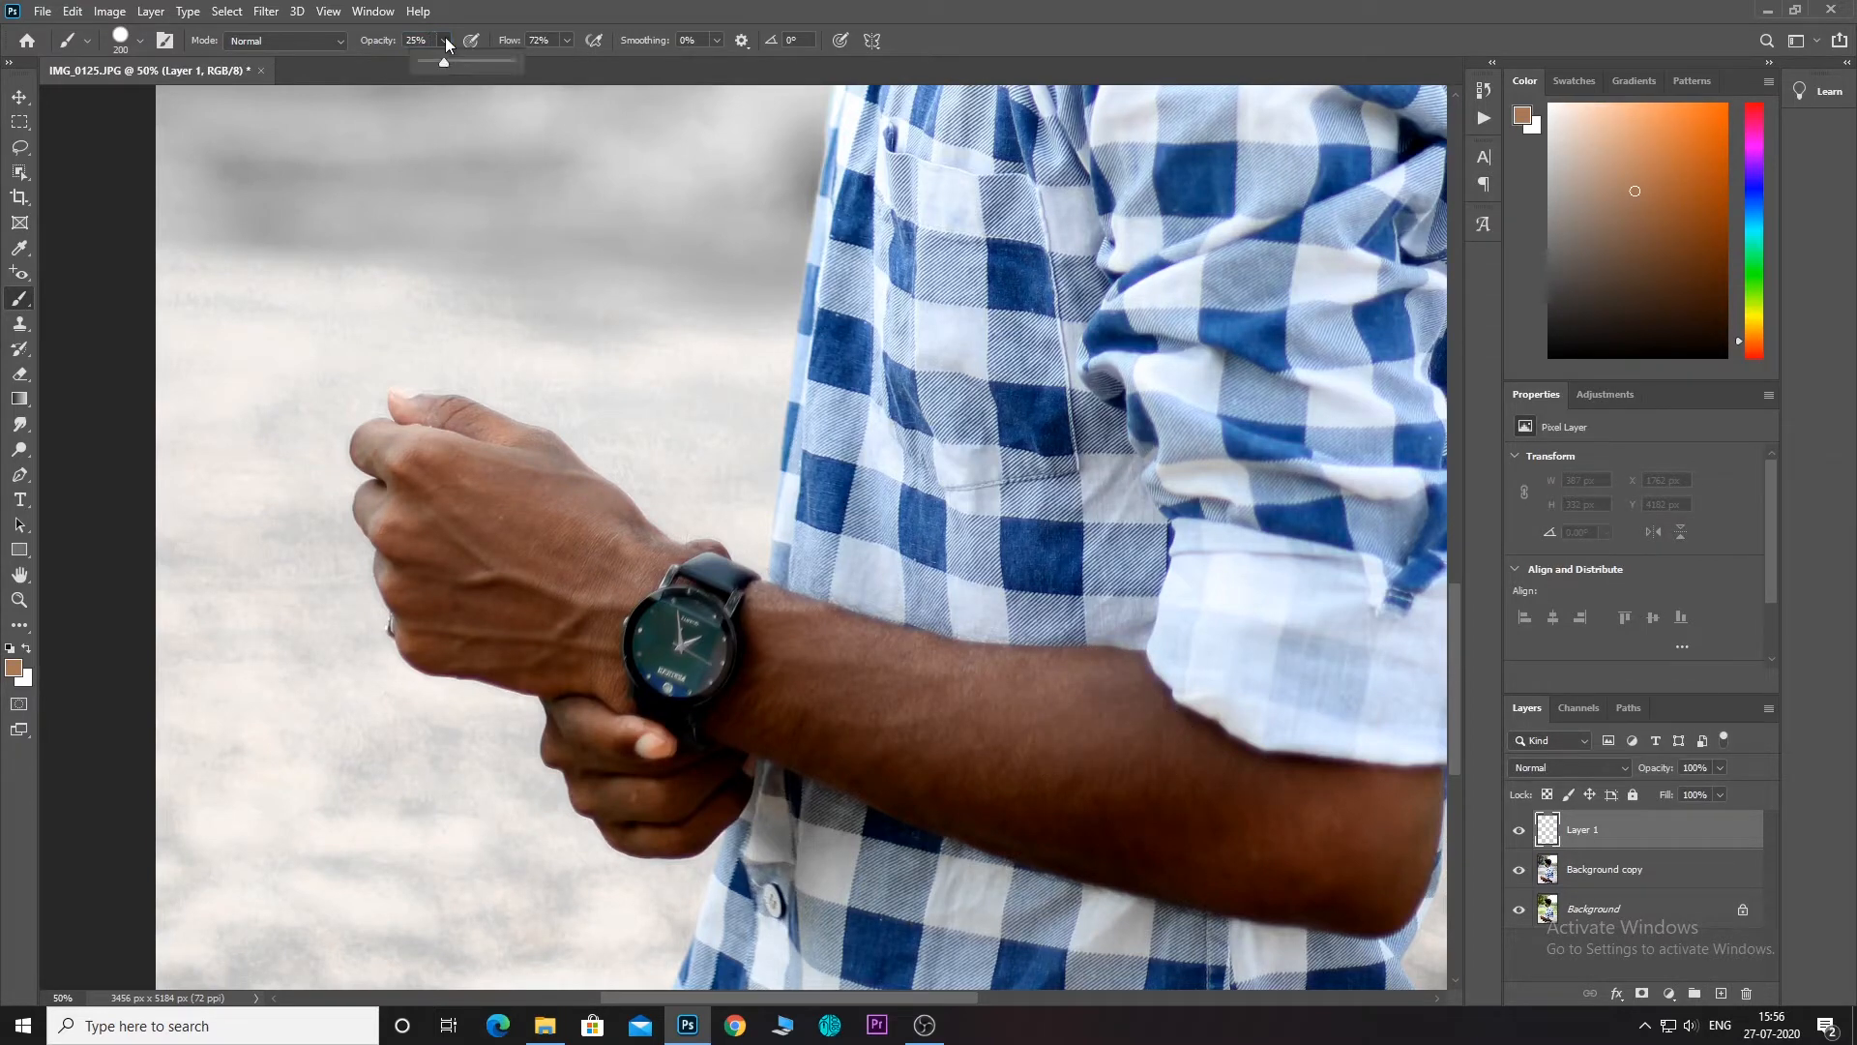
{"action": "left_click", "coordinate": [568, 41]}
{"action": "left_click", "coordinate": [716, 45]}
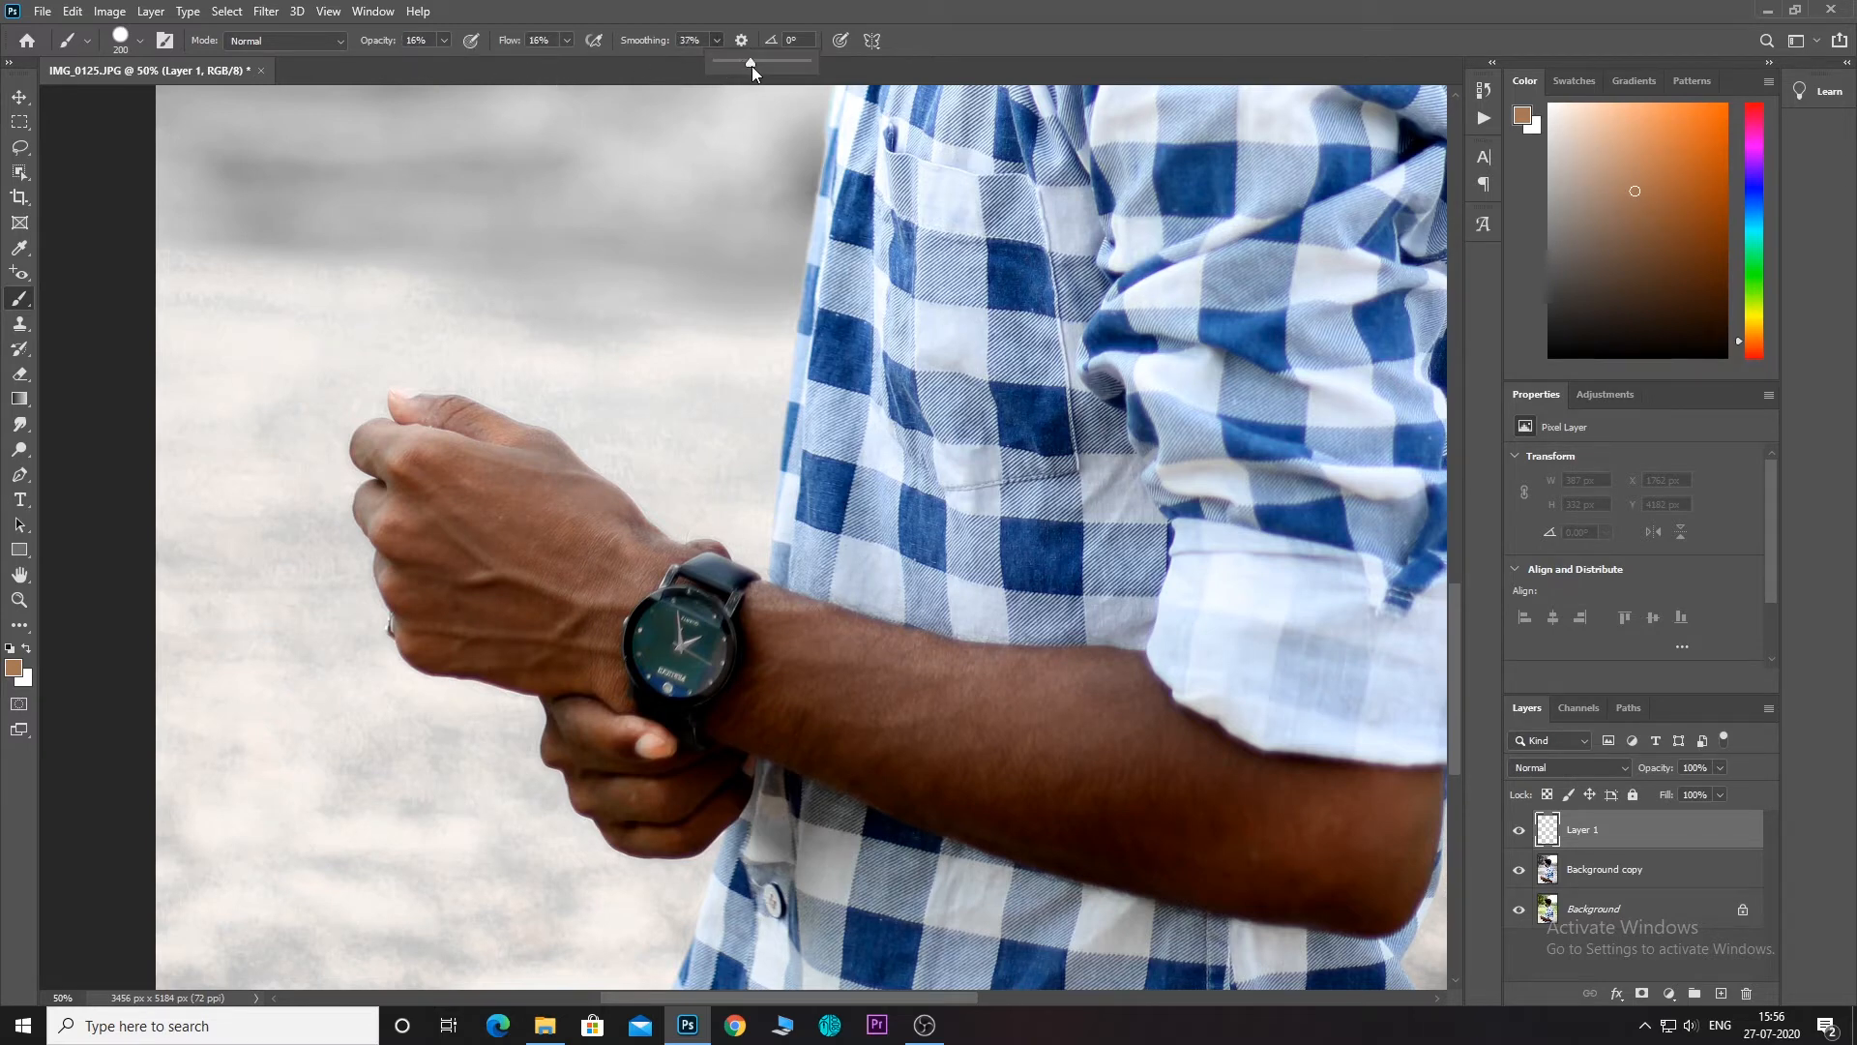
{"action": "left_click_drag", "start_coordinate": [751, 66], "coordinate": [778, 68]}
Raise the brush opacity to 21% and paint the sampled skin tone over the forearm and the back of the hand.
{"action": "mouse_move", "coordinate": [1152, 820]}
{"action": "left_mouse_down"}
{"action": "mouse_move", "coordinate": [1037, 771]}
{"action": "mouse_move", "coordinate": [1071, 745]}
{"action": "mouse_move", "coordinate": [1378, 849]}
{"action": "mouse_move", "coordinate": [1220, 796]}
{"action": "mouse_move", "coordinate": [1224, 780]}
{"action": "mouse_move", "coordinate": [1081, 709]}
{"action": "mouse_move", "coordinate": [1262, 784]}
{"action": "mouse_move", "coordinate": [1080, 670]}
{"action": "left_mouse_up"}
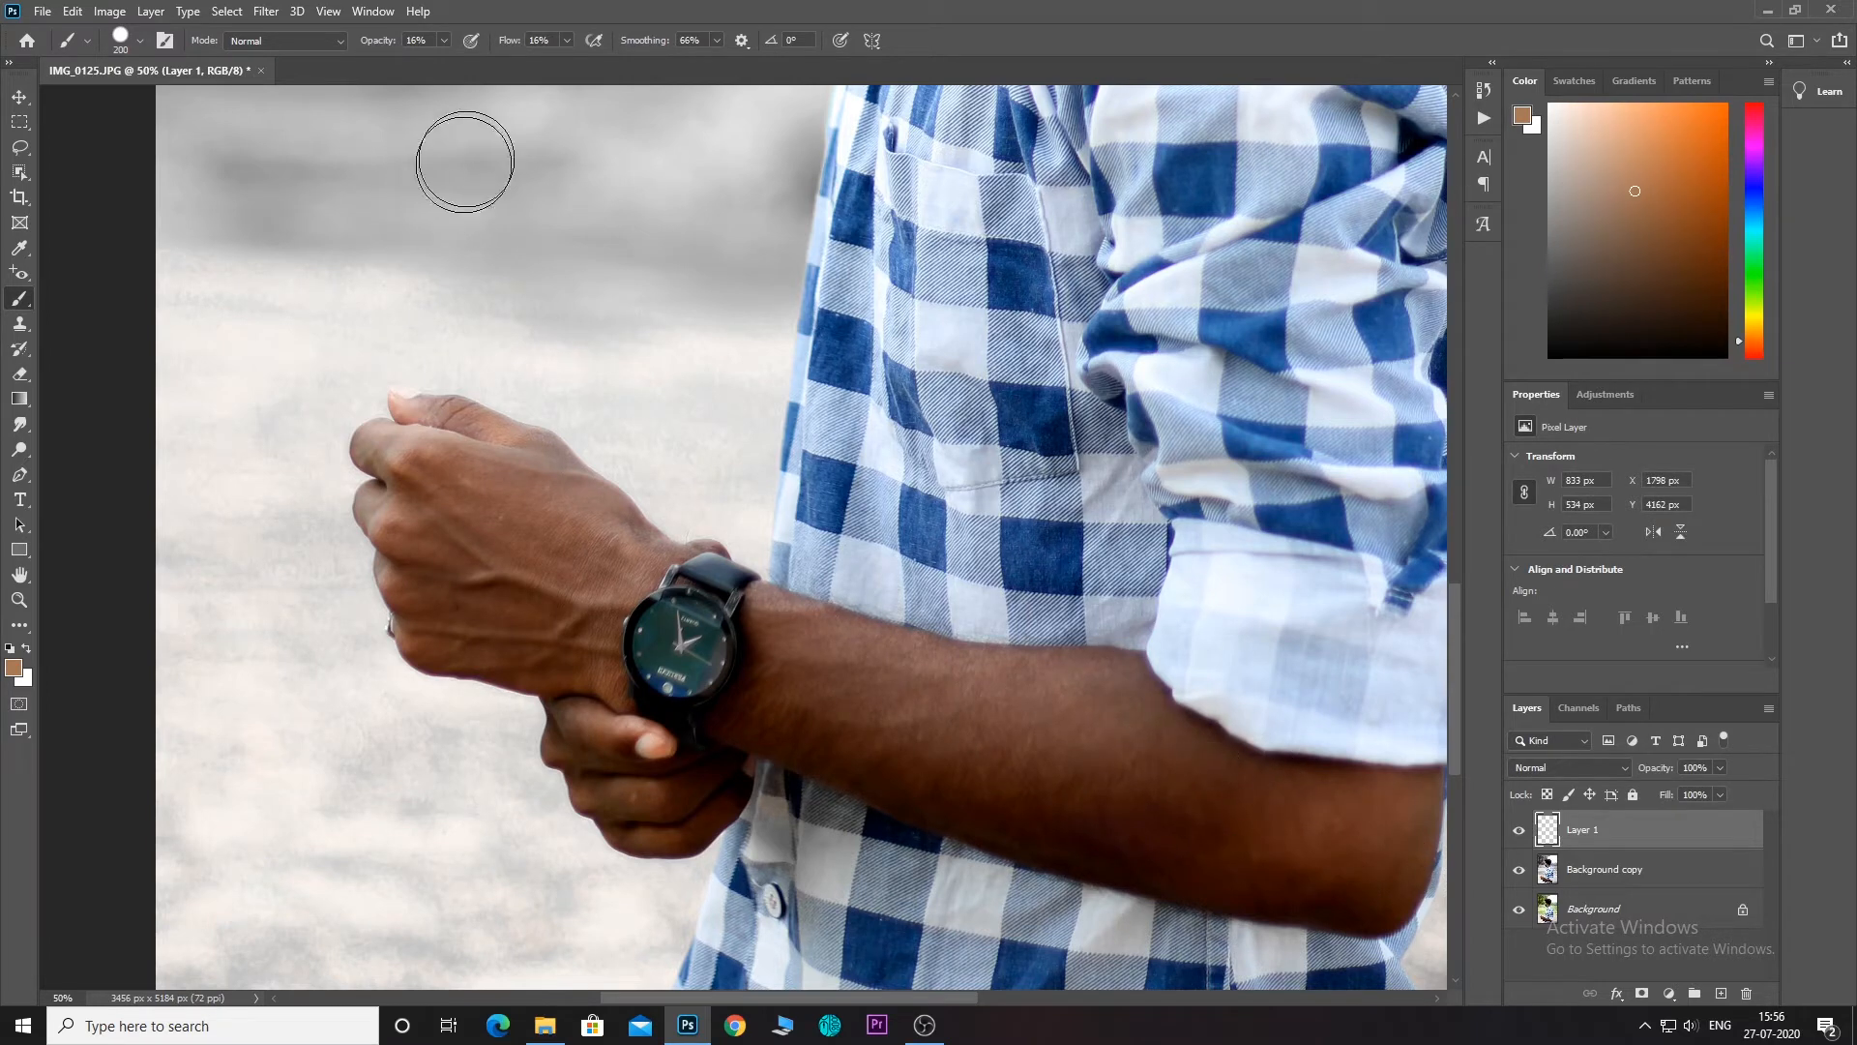
{"action": "key", "text": "ctrl+minus"}
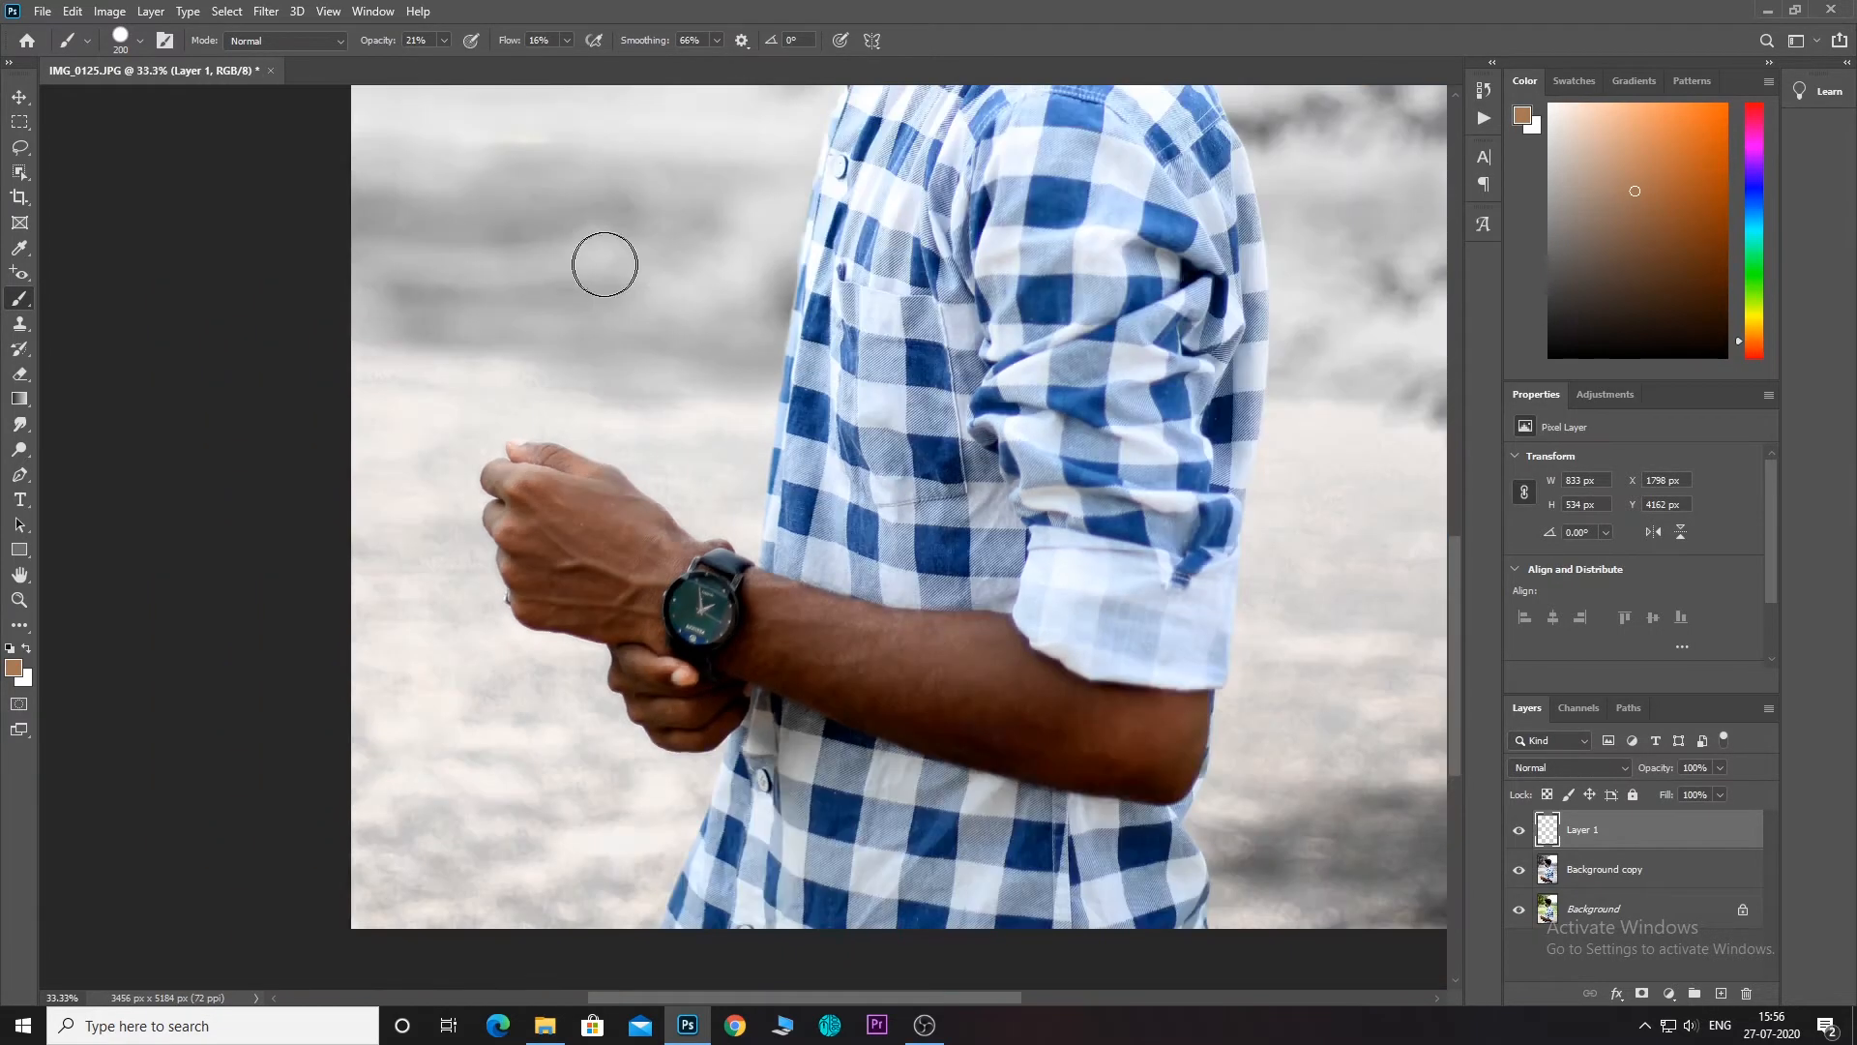
{"action": "mouse_move", "coordinate": [795, 662]}
{"action": "left_mouse_down"}
{"action": "mouse_move", "coordinate": [1028, 742]}
{"action": "mouse_move", "coordinate": [1061, 713]}
{"action": "mouse_move", "coordinate": [1082, 756]}
{"action": "mouse_move", "coordinate": [983, 738]}
{"action": "mouse_move", "coordinate": [1045, 750]}
{"action": "mouse_move", "coordinate": [758, 635]}
{"action": "mouse_move", "coordinate": [1004, 700]}
{"action": "left_mouse_up"}
{"action": "mouse_move", "coordinate": [610, 512]}
{"action": "left_mouse_down"}
{"action": "mouse_move", "coordinate": [566, 527]}
{"action": "mouse_move", "coordinate": [560, 600]}
{"action": "mouse_move", "coordinate": [639, 540]}
{"action": "left_mouse_up"}
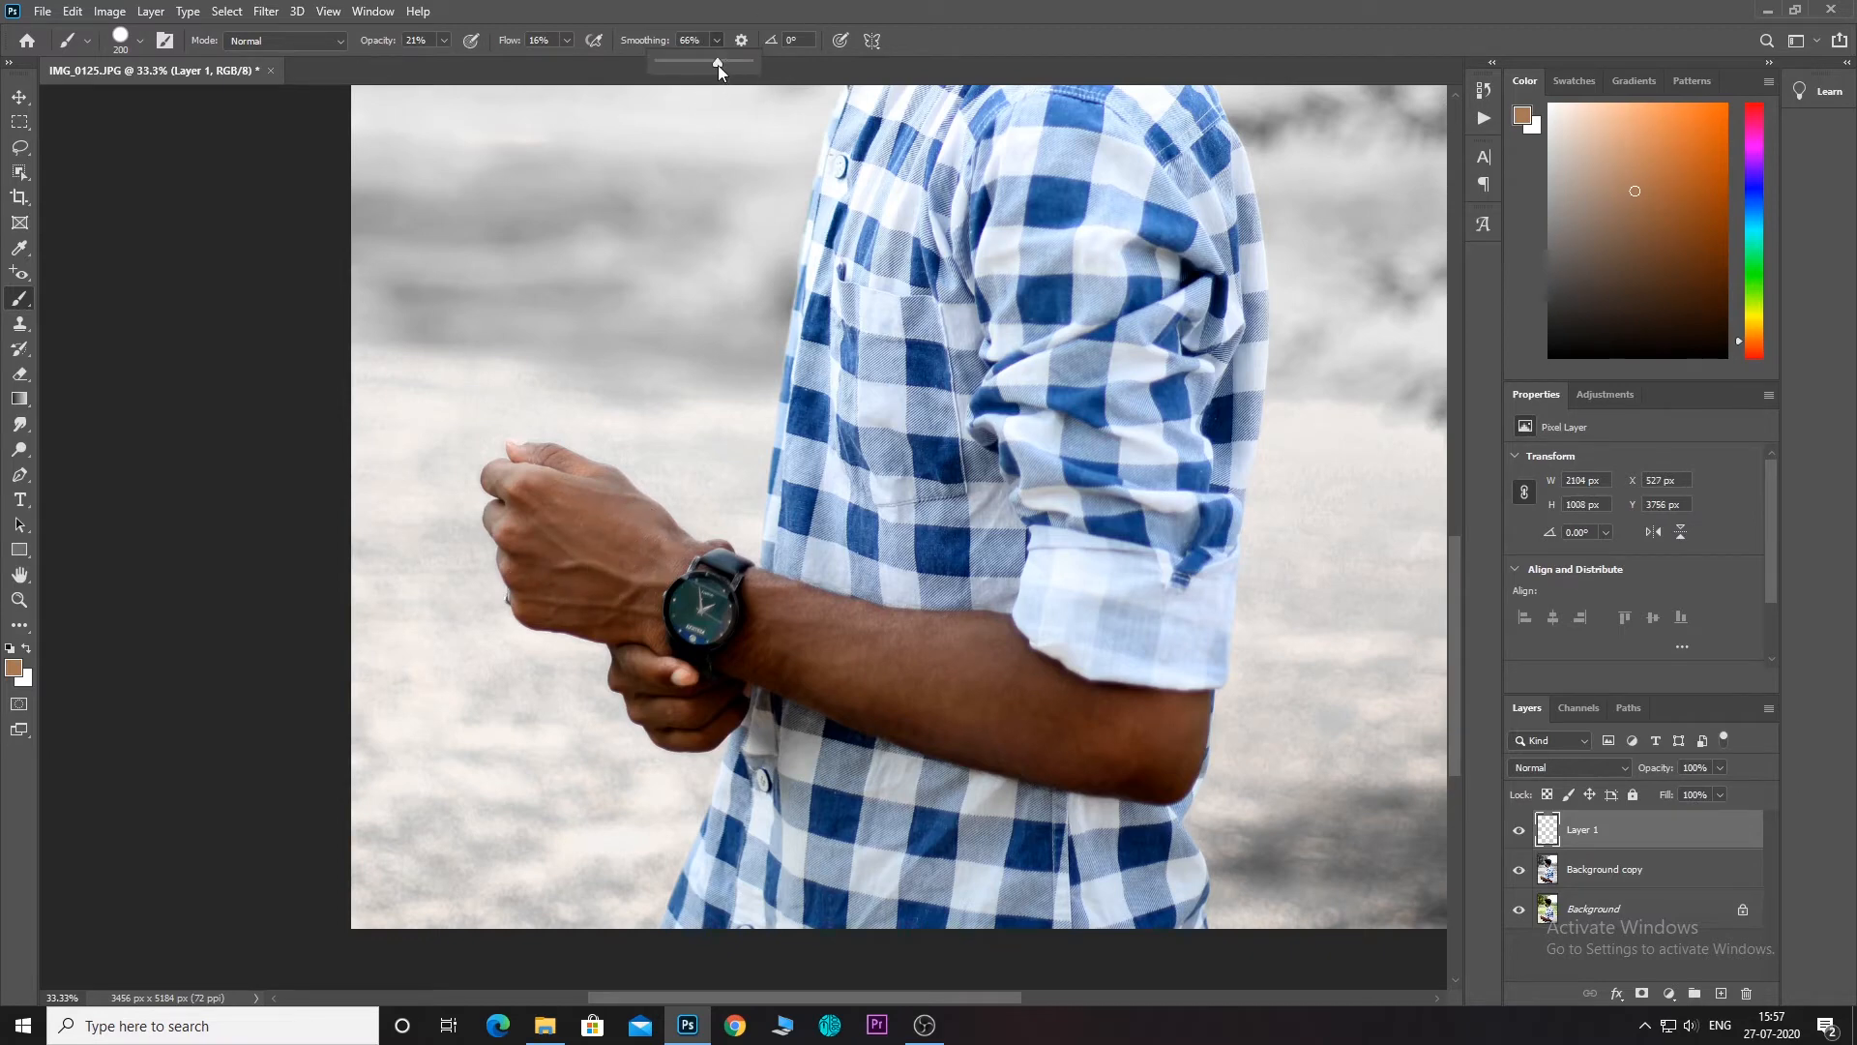
Set the brush smoothing to 100% and paint the skin tone over the hand, forearm and neck.
{"action": "left_click_drag", "start_coordinate": [718, 64], "coordinate": [759, 64]}
{"action": "mouse_move", "coordinate": [551, 585]}
{"action": "left_mouse_down"}
{"action": "mouse_move", "coordinate": [628, 609]}
{"action": "mouse_move", "coordinate": [633, 513]}
{"action": "mouse_move", "coordinate": [627, 549]}
{"action": "mouse_move", "coordinate": [785, 640]}
{"action": "mouse_move", "coordinate": [770, 598]}
{"action": "mouse_move", "coordinate": [759, 648]}
{"action": "mouse_move", "coordinate": [829, 701]}
{"action": "mouse_move", "coordinate": [989, 734]}
{"action": "mouse_move", "coordinate": [984, 663]}
{"action": "mouse_move", "coordinate": [1026, 670]}
{"action": "mouse_move", "coordinate": [1148, 727]}
{"action": "mouse_move", "coordinate": [1159, 765]}
{"action": "mouse_move", "coordinate": [941, 738]}
{"action": "mouse_move", "coordinate": [796, 689]}
{"action": "mouse_move", "coordinate": [750, 600]}
{"action": "mouse_move", "coordinate": [882, 680]}
{"action": "left_mouse_up"}
{"action": "mouse_move", "coordinate": [804, 281]}
{"action": "left_mouse_down"}
{"action": "mouse_move", "coordinate": [847, 728]}
{"action": "mouse_move", "coordinate": [792, 789]}
{"action": "left_mouse_up"}
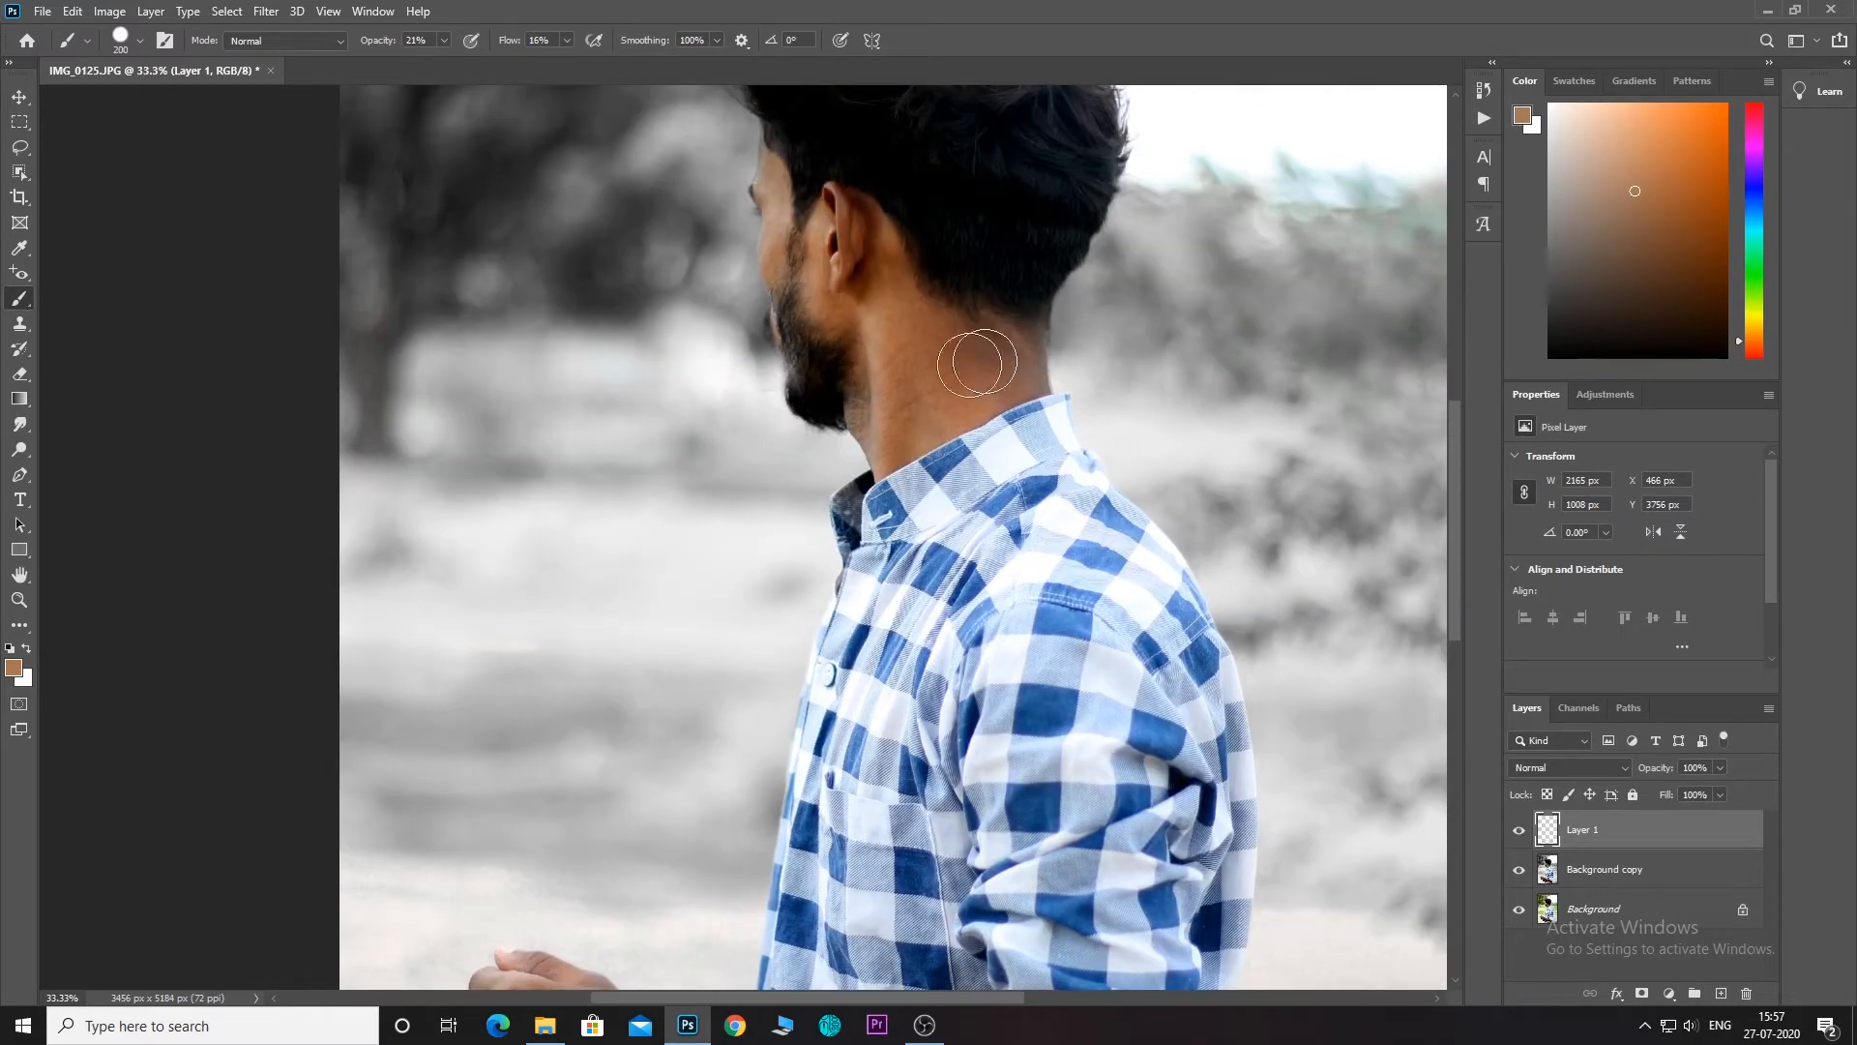
{"action": "left_click_drag", "start_coordinate": [978, 360], "coordinate": [998, 362]}
Switch to the Mixer Brush Tool and try blending the painted skin at the elbow on Layer 1.
{"action": "right_click", "coordinate": [20, 297]}
{"action": "left_click", "coordinate": [100, 354]}
{"action": "left_click_drag", "start_coordinate": [335, 586], "coordinate": [394, 253]}
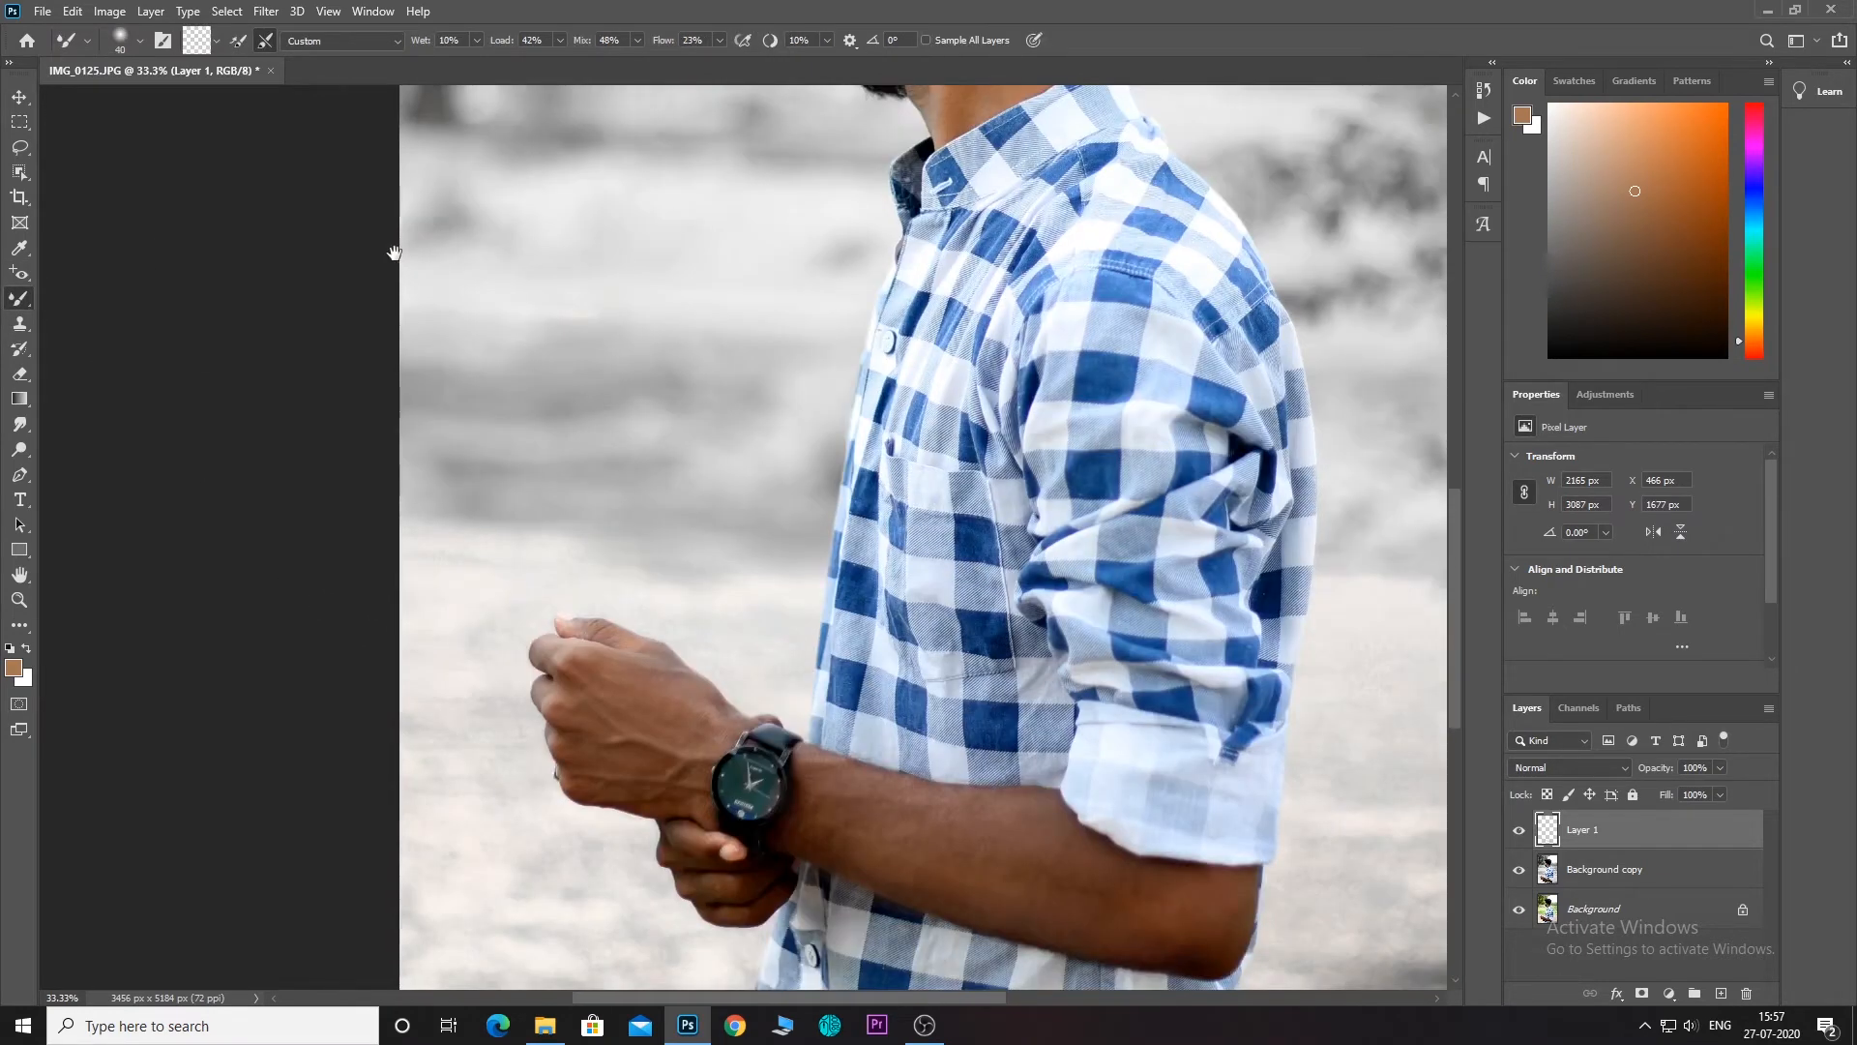
{"action": "left_click_drag", "start_coordinate": [1200, 975], "coordinate": [1178, 949]}
{"action": "key", "text": "ctrl+z"}
Try to blend the skin tones on the neck with the Mixer Brush enlarged to 150 px.
{"action": "left_click_drag", "start_coordinate": [1053, 369], "coordinate": [968, 556]}
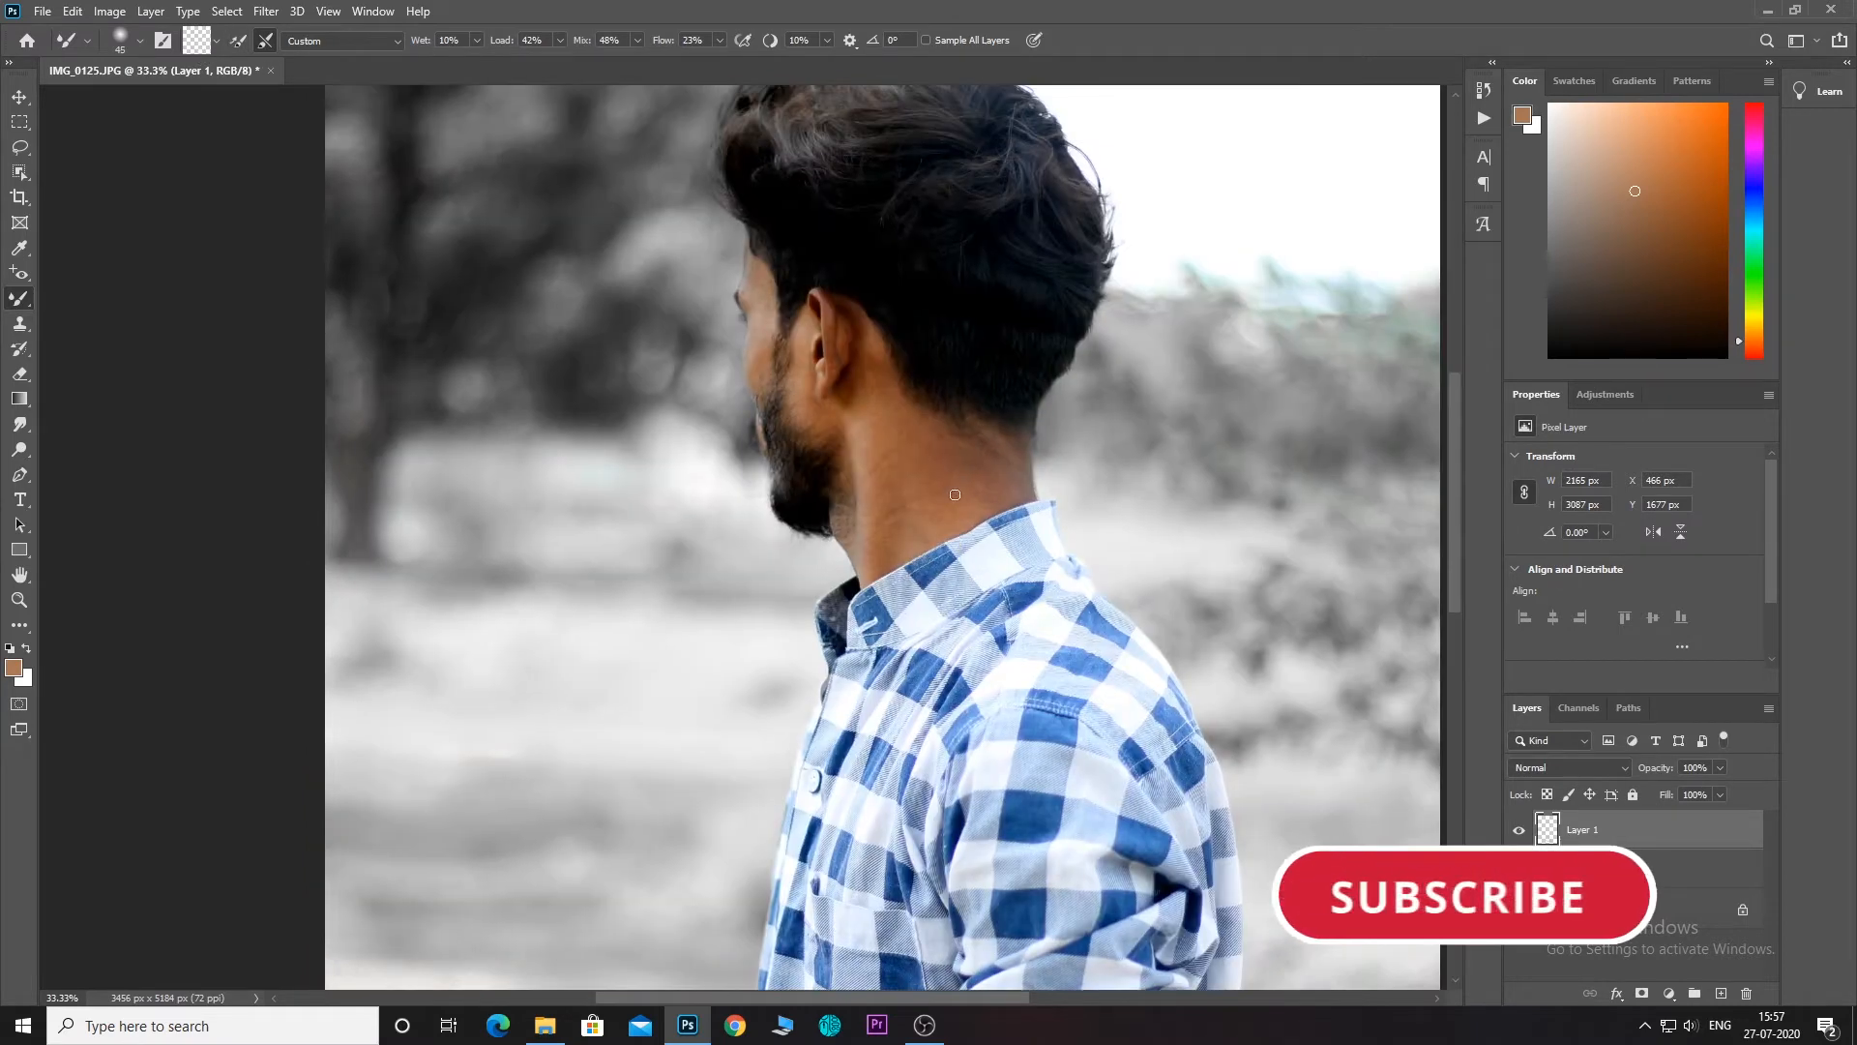
{"action": "key", "text": "bracketright"}
{"action": "key", "text": "bracketright"}
{"action": "key", "text": "bracketright"}
{"action": "key", "text": "bracketright"}
{"action": "key", "text": "bracketright"}
{"action": "key", "text": "bracketright"}
{"action": "key", "text": "bracketright"}
{"action": "key", "text": "bracketright"}
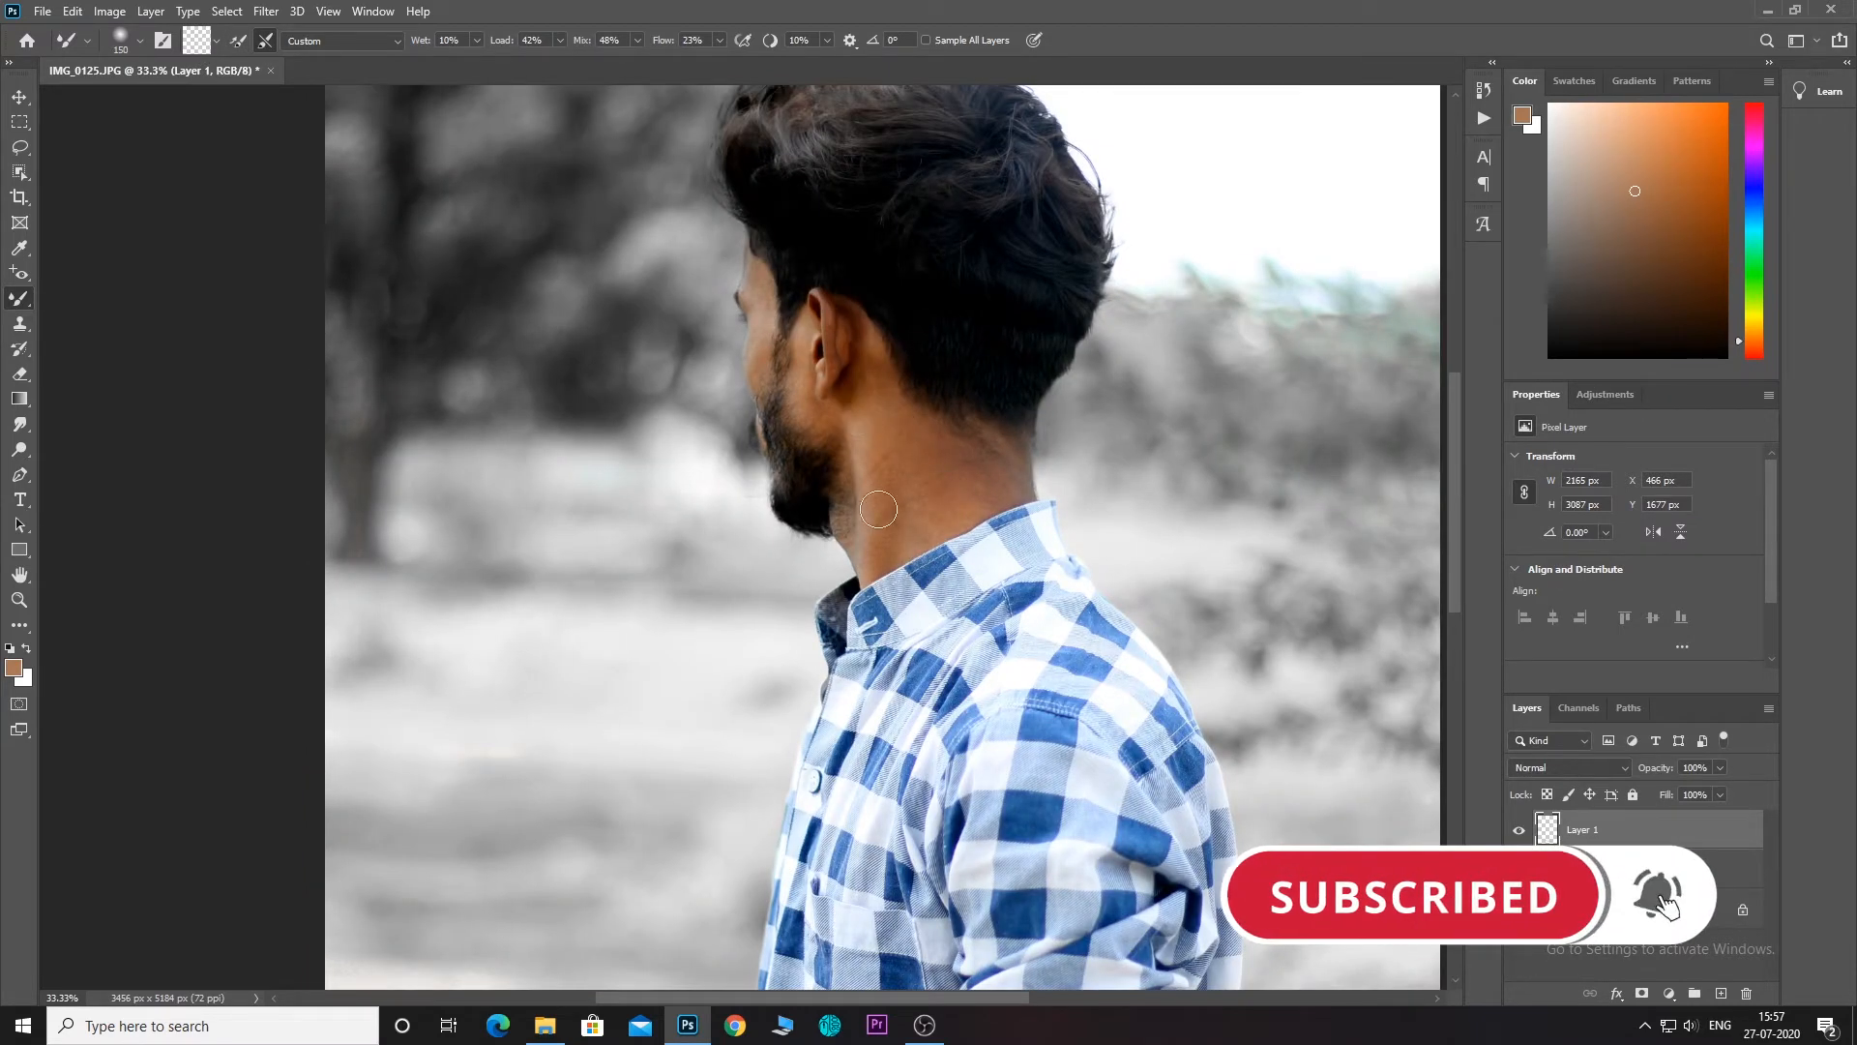
{"action": "mouse_move", "coordinate": [885, 386]}
{"action": "left_mouse_down"}
{"action": "mouse_move", "coordinate": [922, 466]}
{"action": "mouse_move", "coordinate": [987, 486]}
{"action": "mouse_move", "coordinate": [1004, 455]}
{"action": "left_mouse_up"}
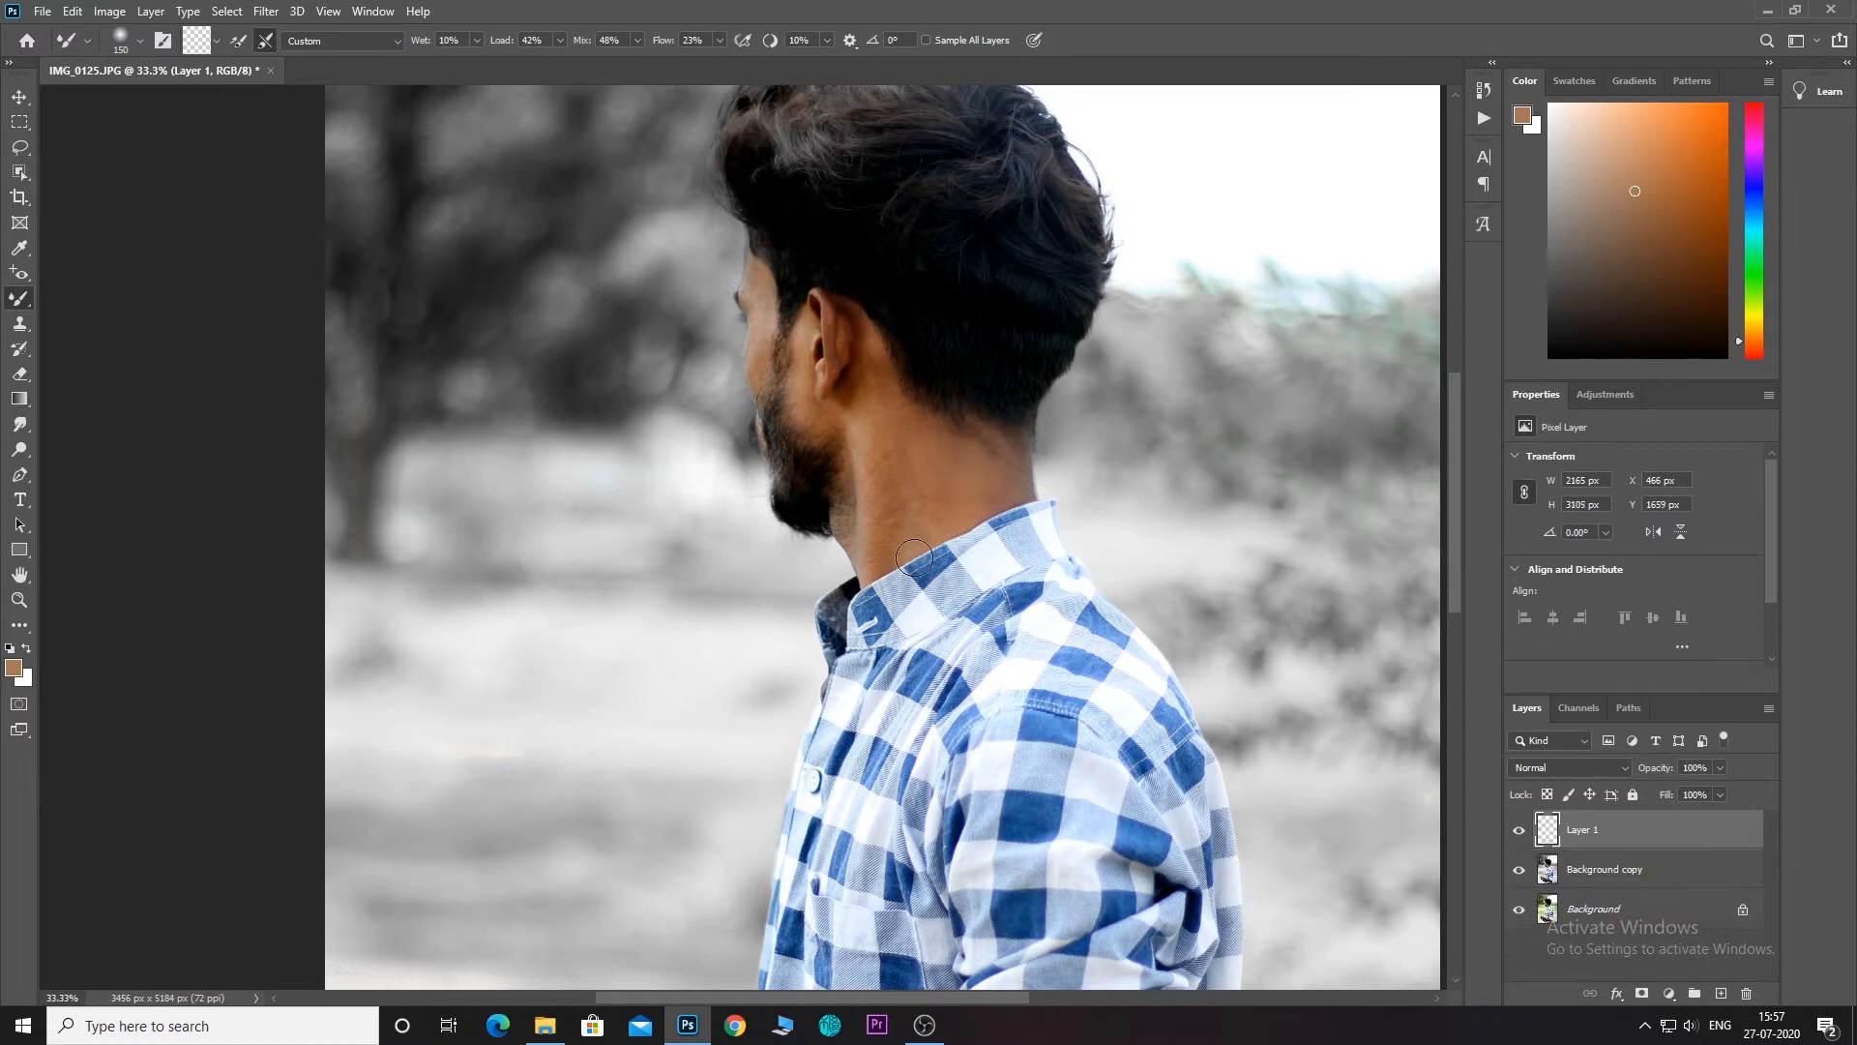
{"action": "key", "text": "ctrl+z"}
Reduce the opacity of Layer 1 to soften the painted skin tone over the photo.
{"action": "left_click", "coordinate": [1614, 874]}
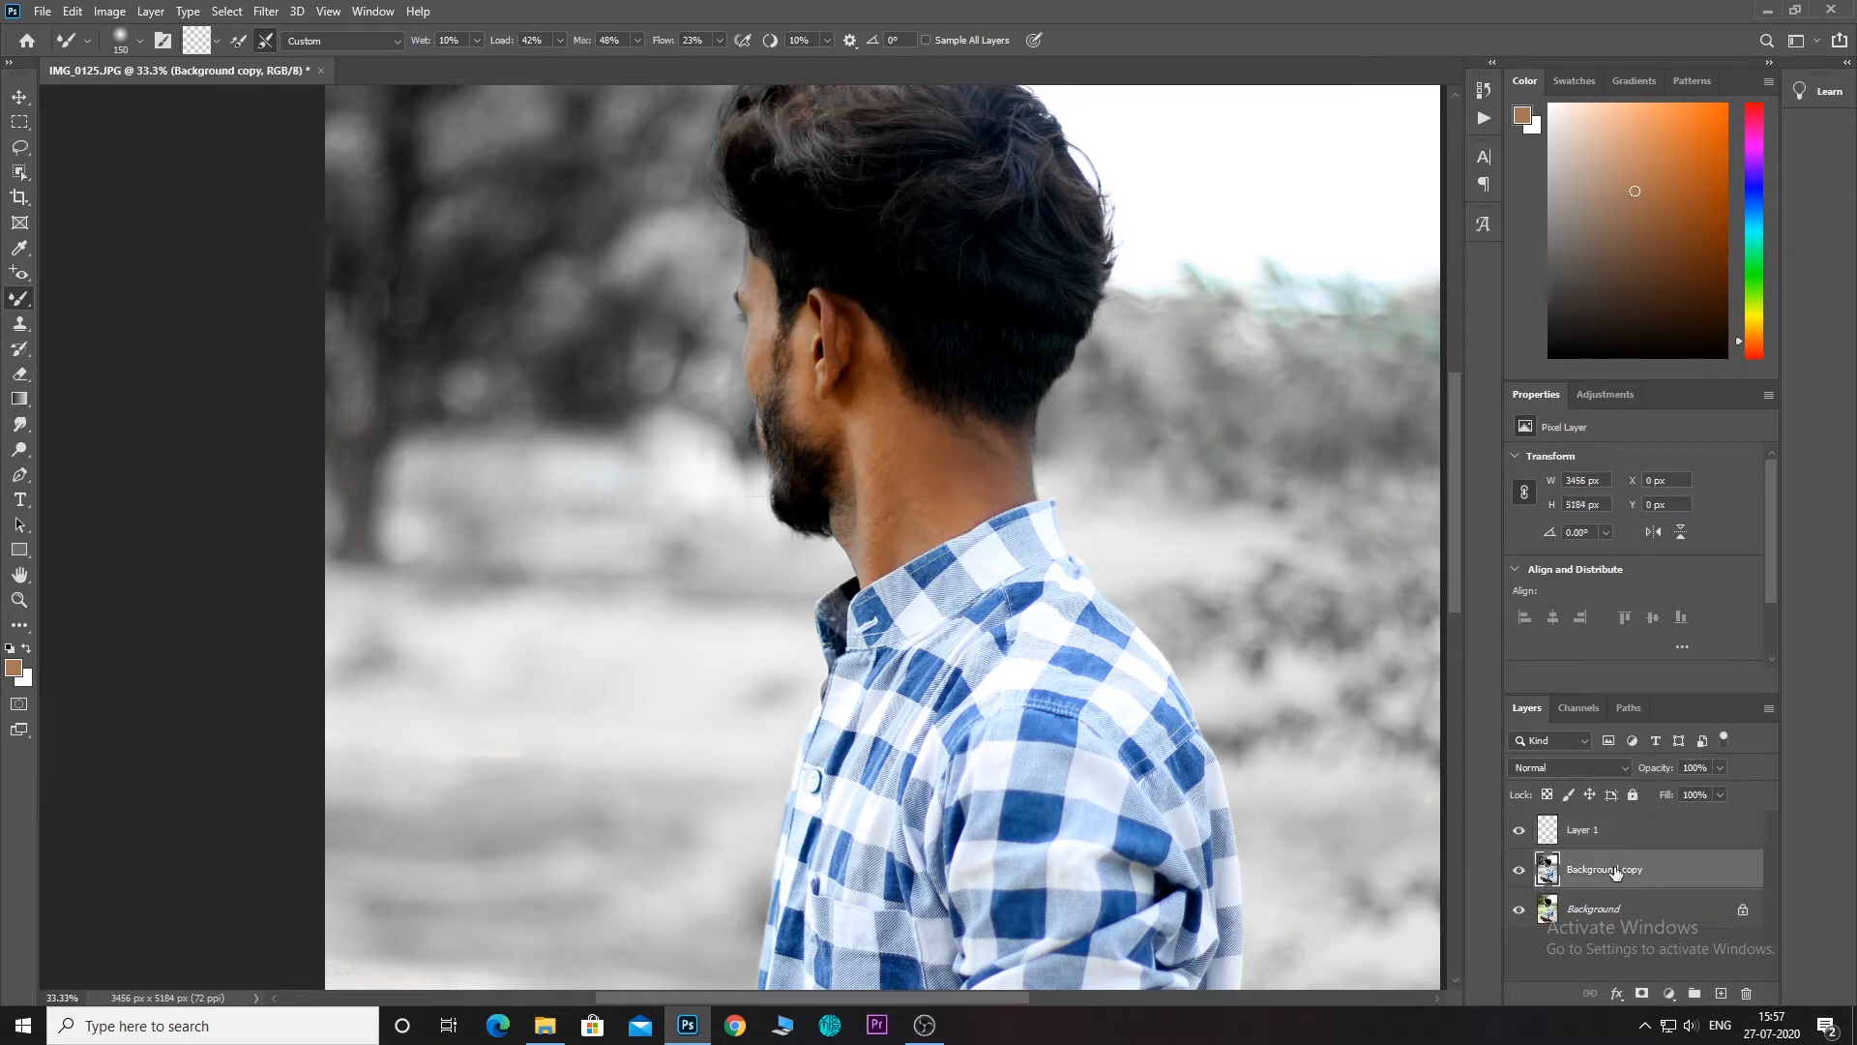
{"action": "left_click", "coordinate": [1643, 831]}
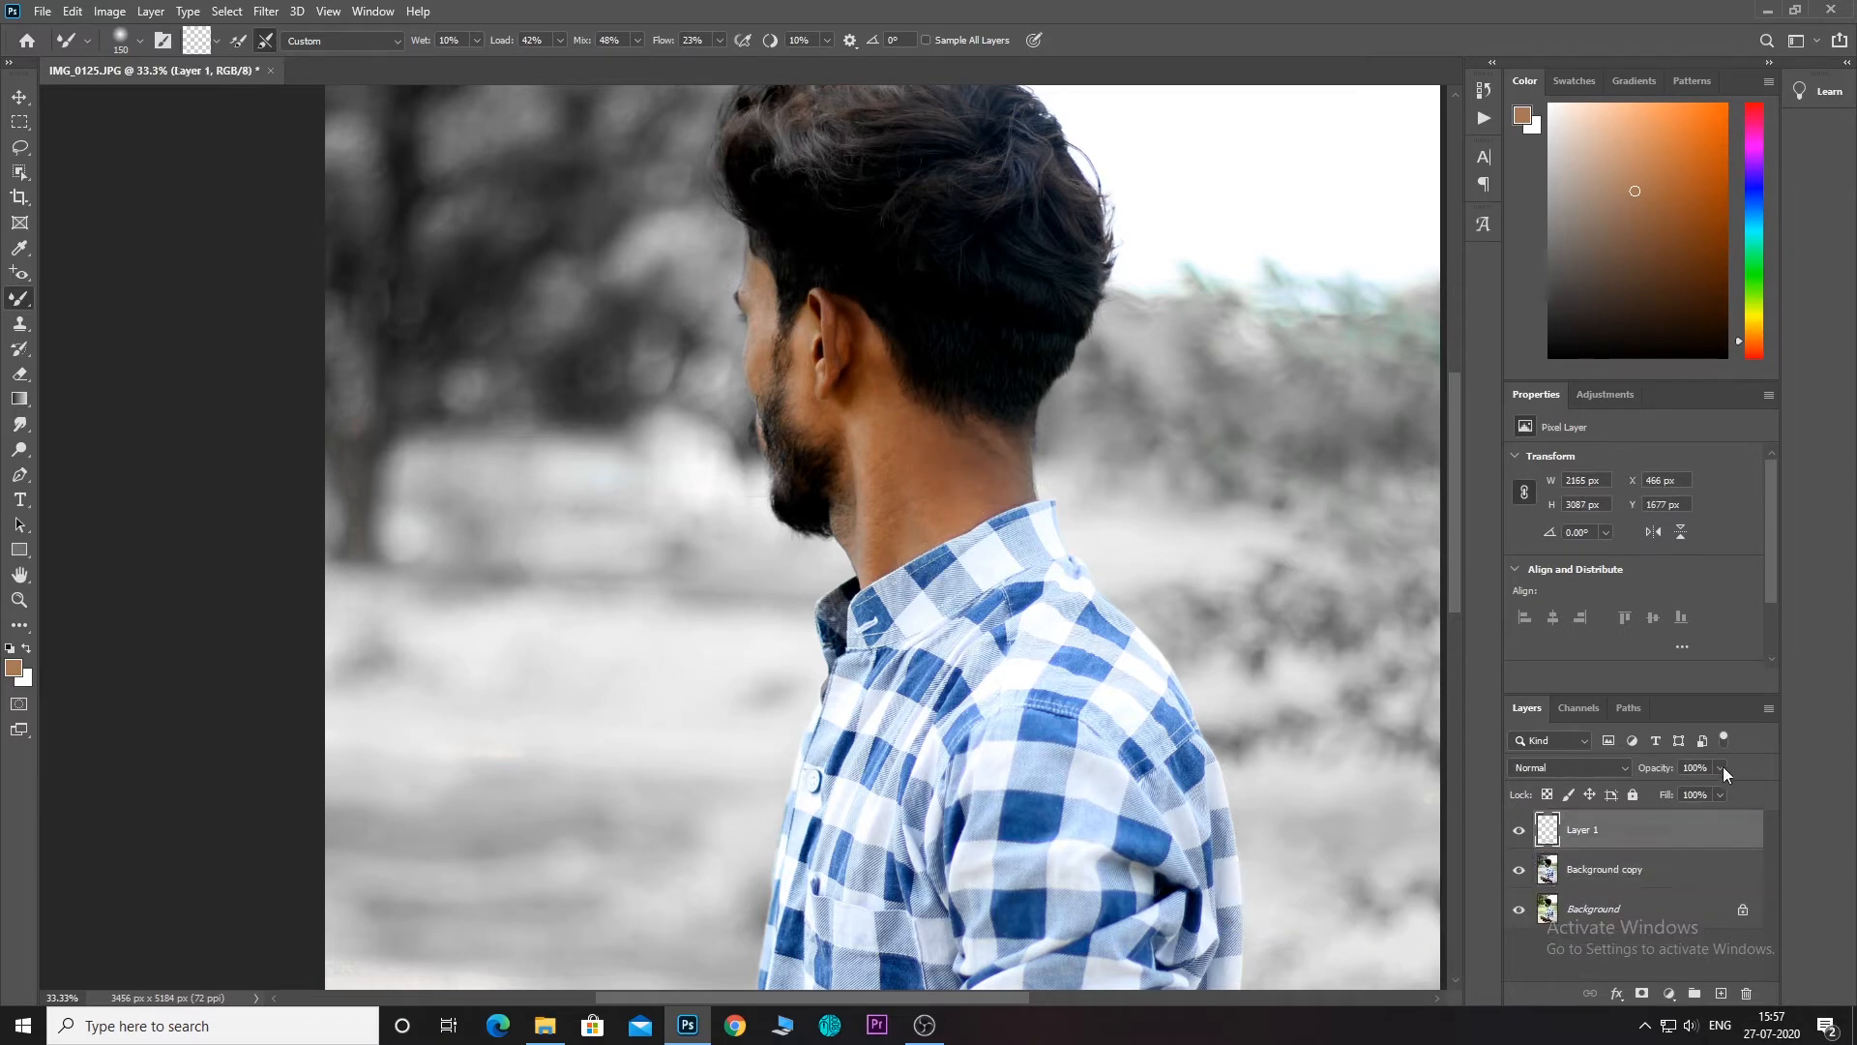
{"action": "left_click_drag", "start_coordinate": [1700, 791], "coordinate": [1699, 791]}
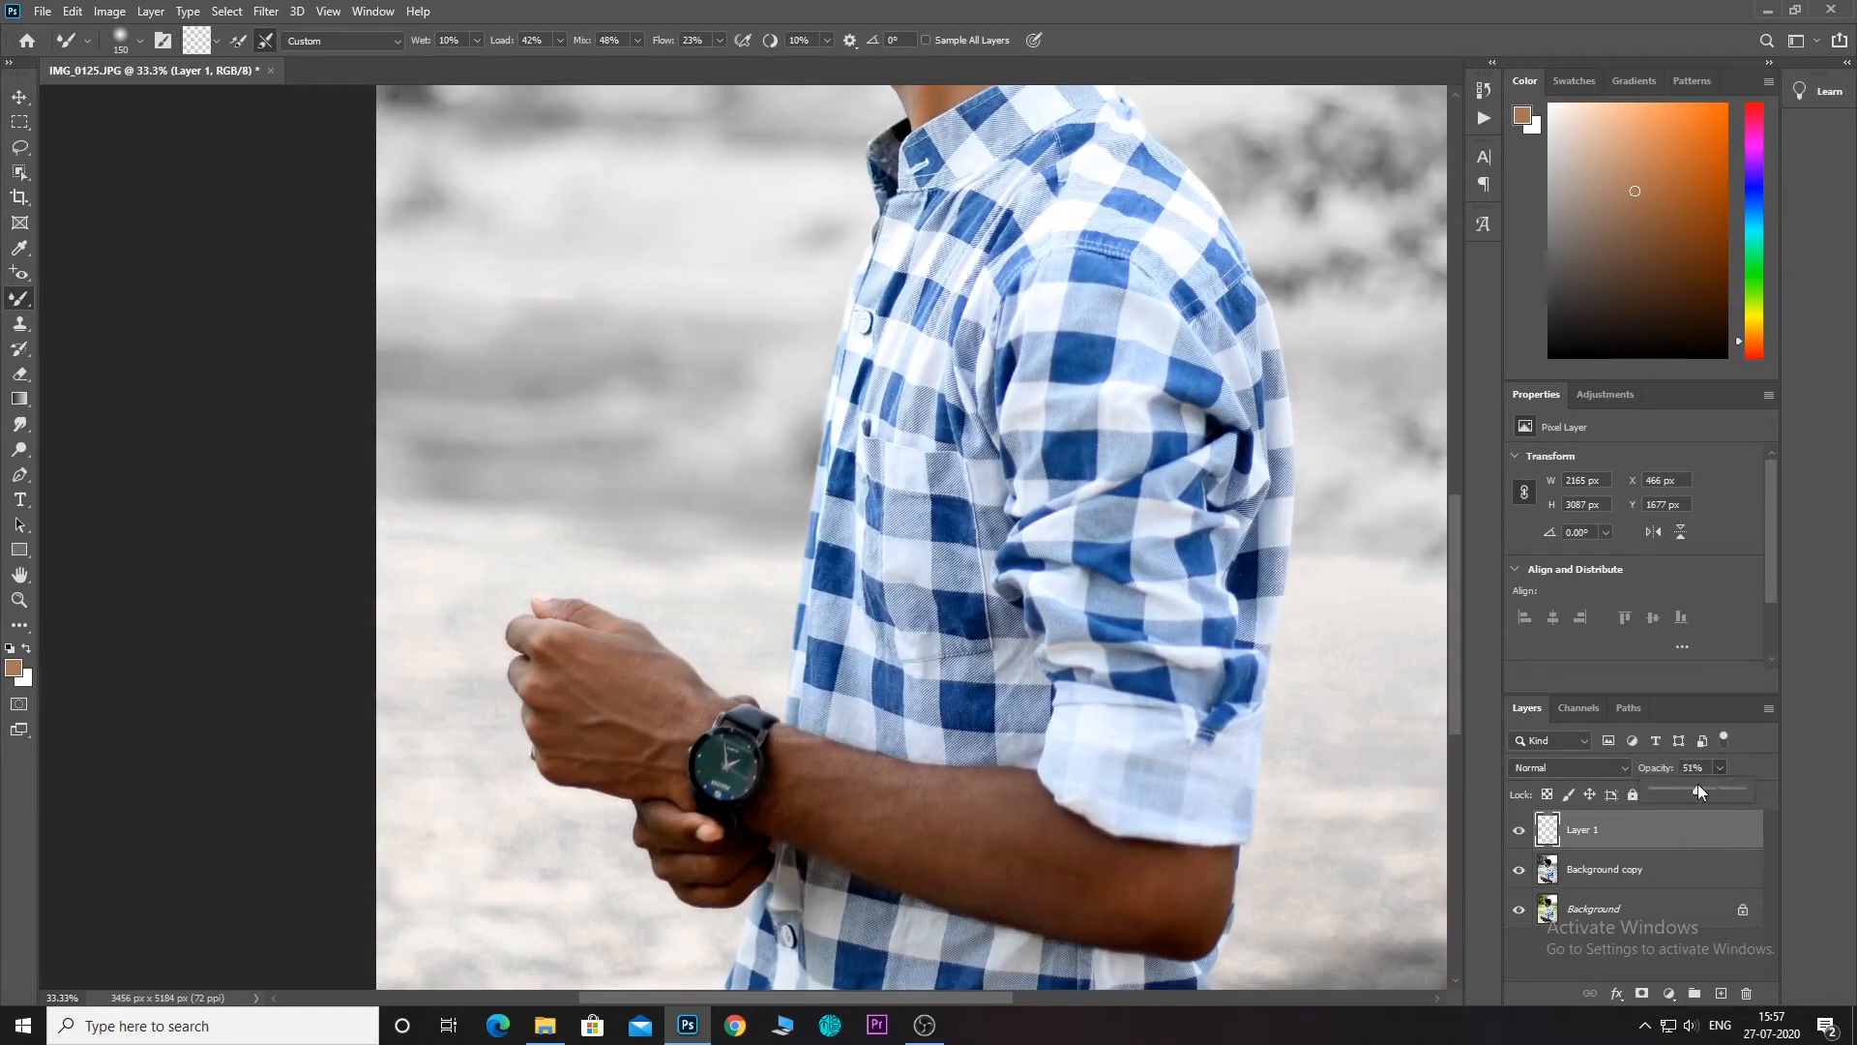
{"action": "mouse_move", "coordinate": [1698, 786]}
{"action": "left_mouse_down"}
{"action": "mouse_move", "coordinate": [1662, 793]}
{"action": "mouse_move", "coordinate": [1728, 793]}
{"action": "left_mouse_up"}
Merge Layer 1 with the Background copy layer.
{"action": "left_click", "coordinate": [1600, 875]}
{"action": "left_click", "coordinate": [1600, 876]}
{"action": "left_click", "coordinate": [1611, 844]}
{"action": "left_click", "coordinate": [1611, 868]}
{"action": "left_click", "coordinate": [1614, 841], "text": "ctrl"}
{"action": "right_click", "coordinate": [1613, 841]}
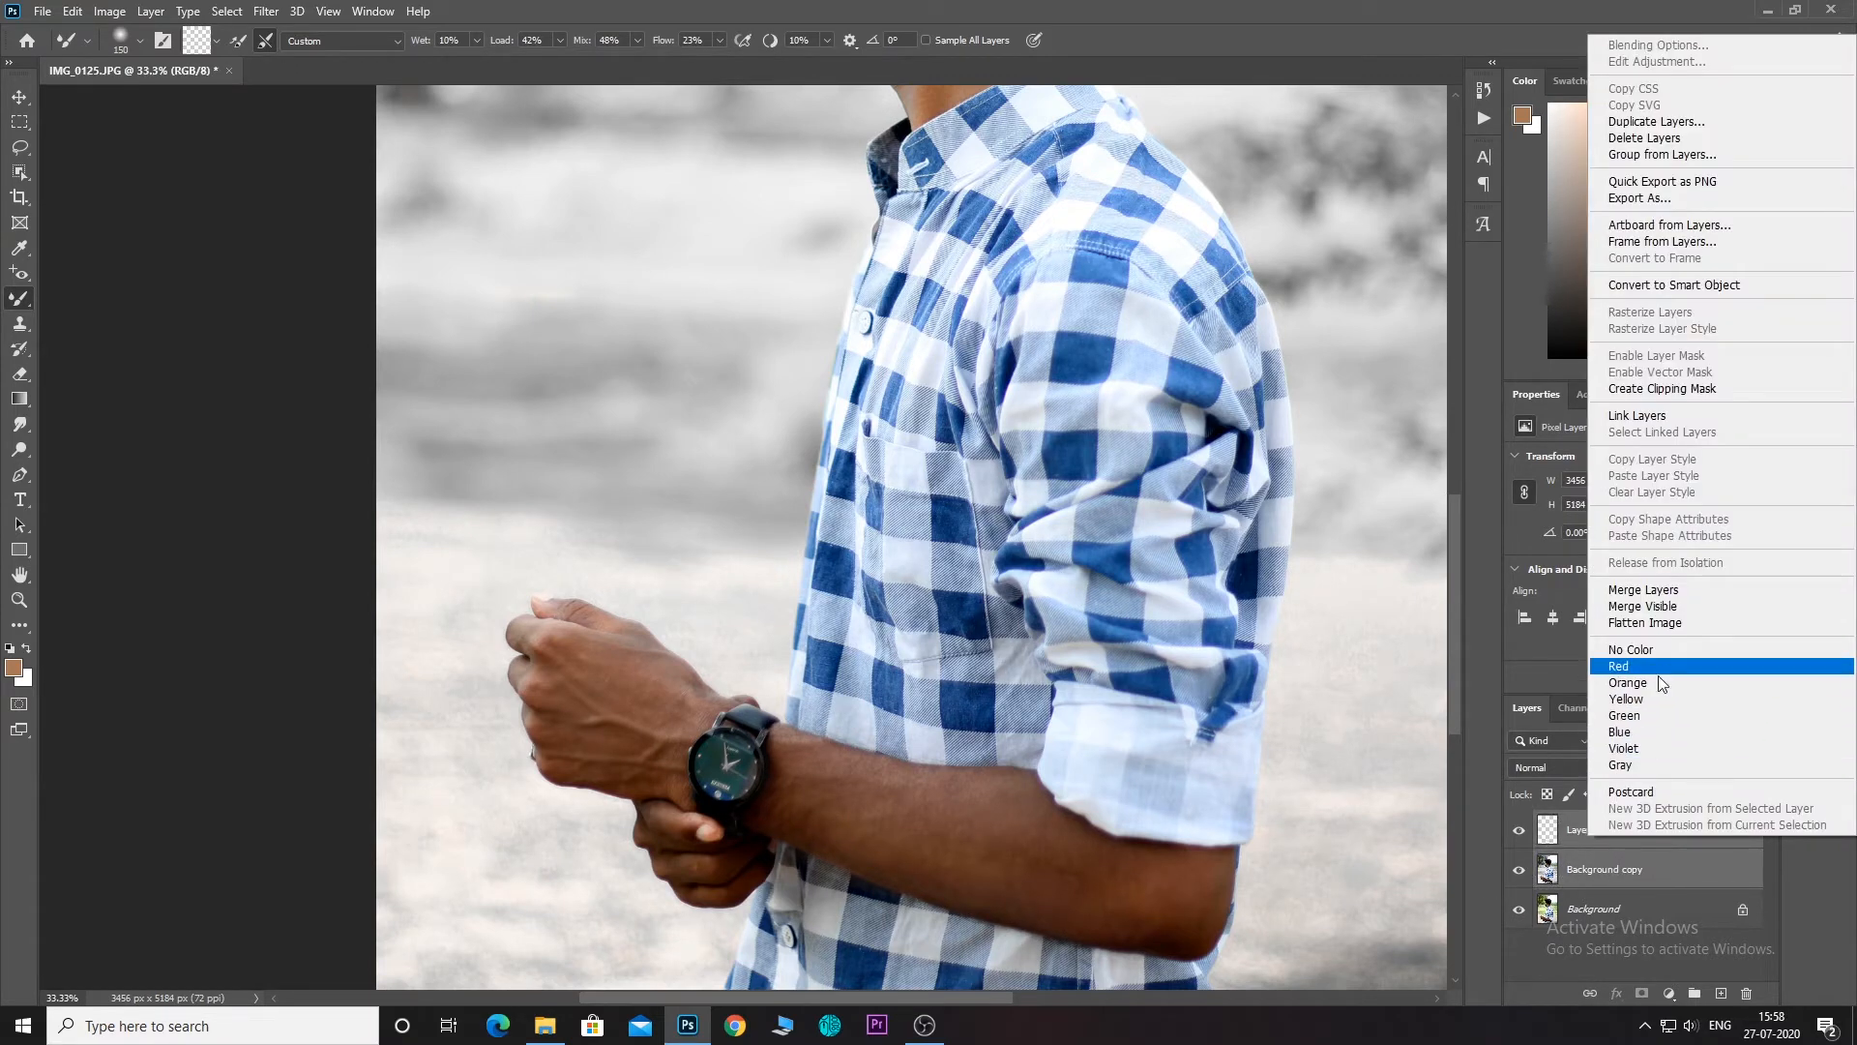
{"action": "left_click", "coordinate": [1667, 590]}
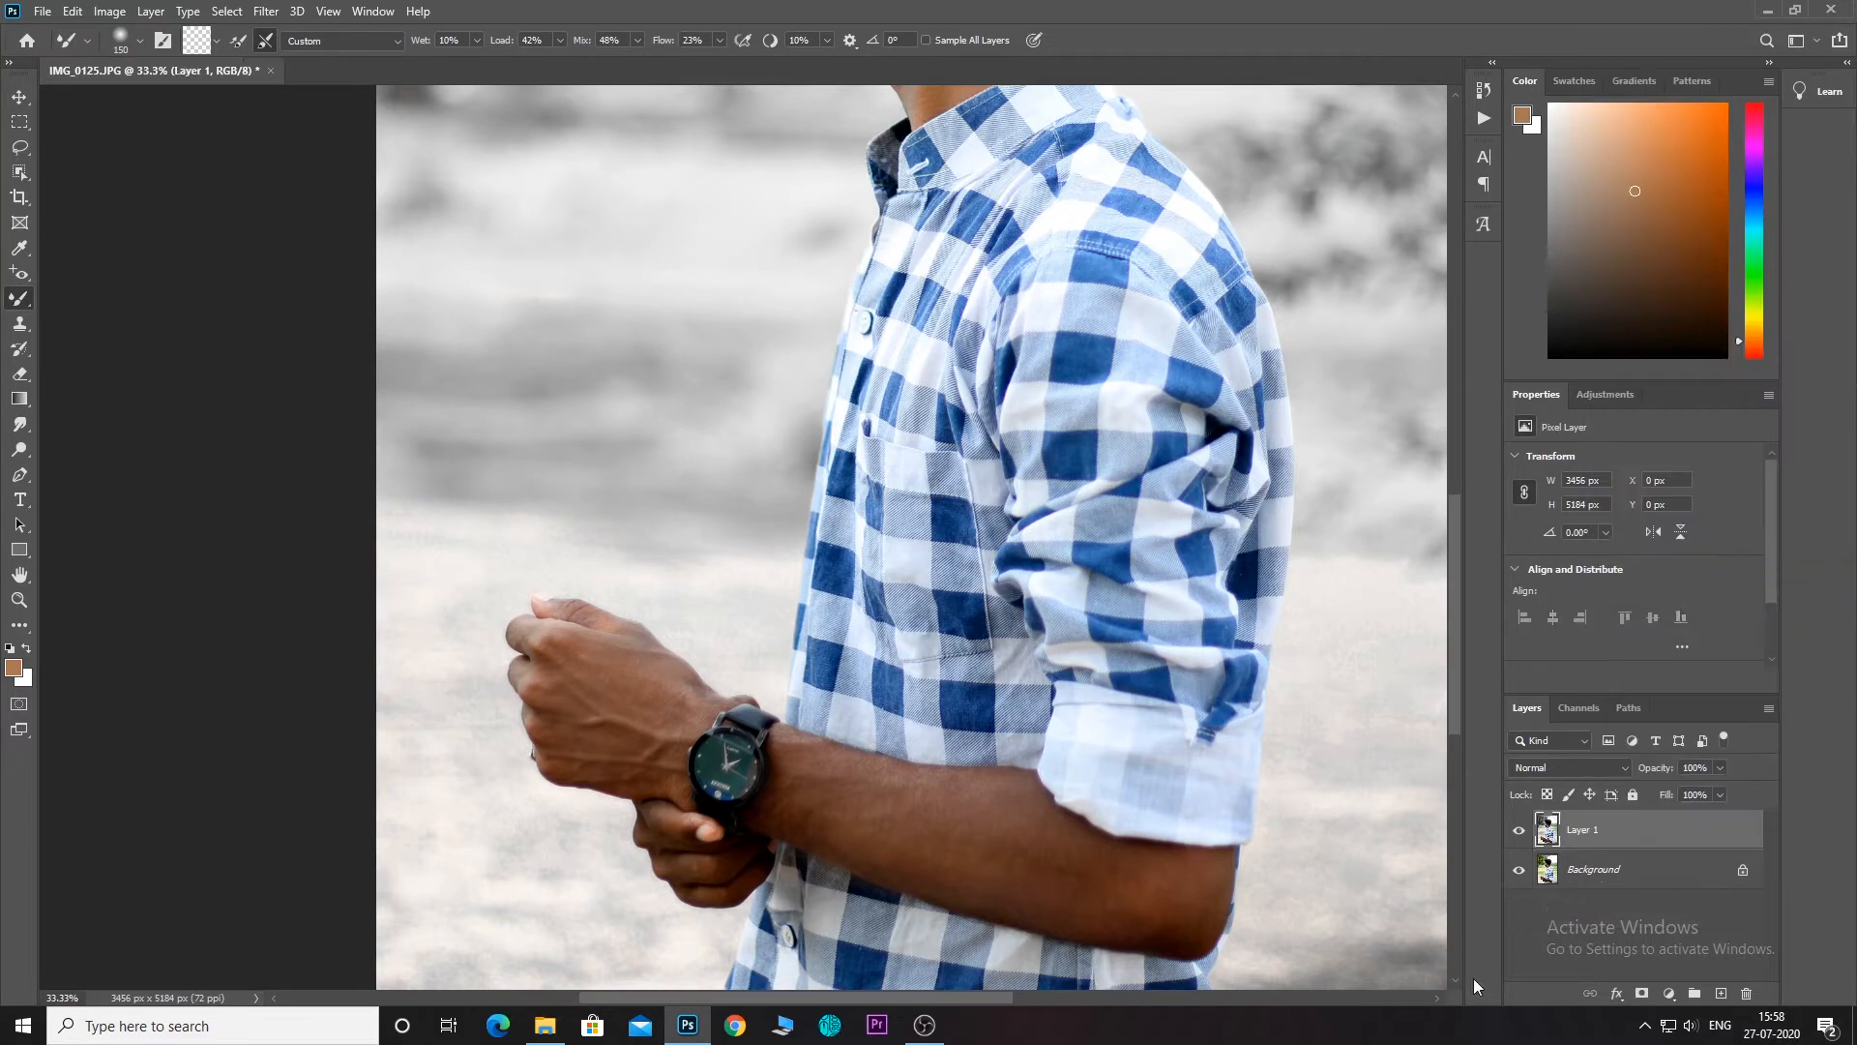
Shrink the Mixer Brush and blend the skin tones around the man's ear on the merged layer.
{"action": "scroll", "coordinate": [888, 619], "scroll_direction": "up", "scroll_amount": 5}
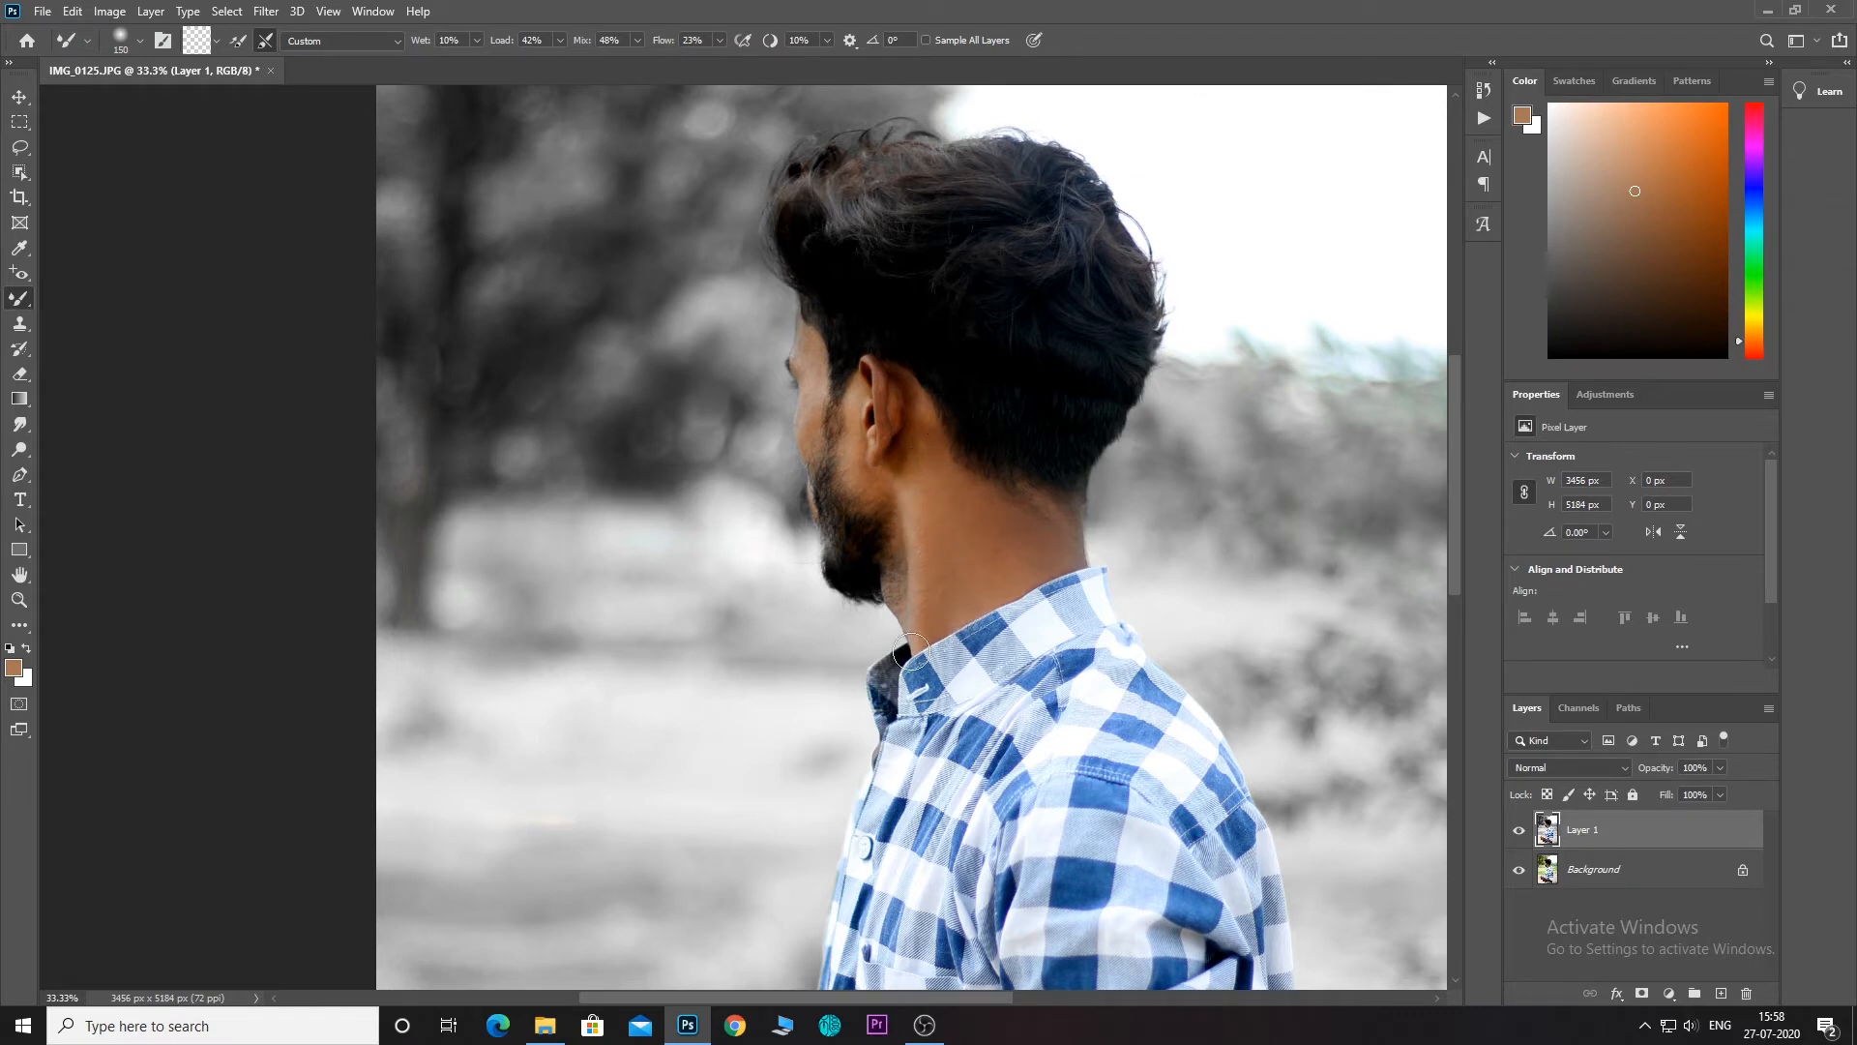
{"action": "scroll", "coordinate": [975, 650], "scroll_direction": "up", "scroll_amount": 3}
{"action": "scroll", "coordinate": [855, 592], "scroll_direction": "up", "scroll_amount": 2}
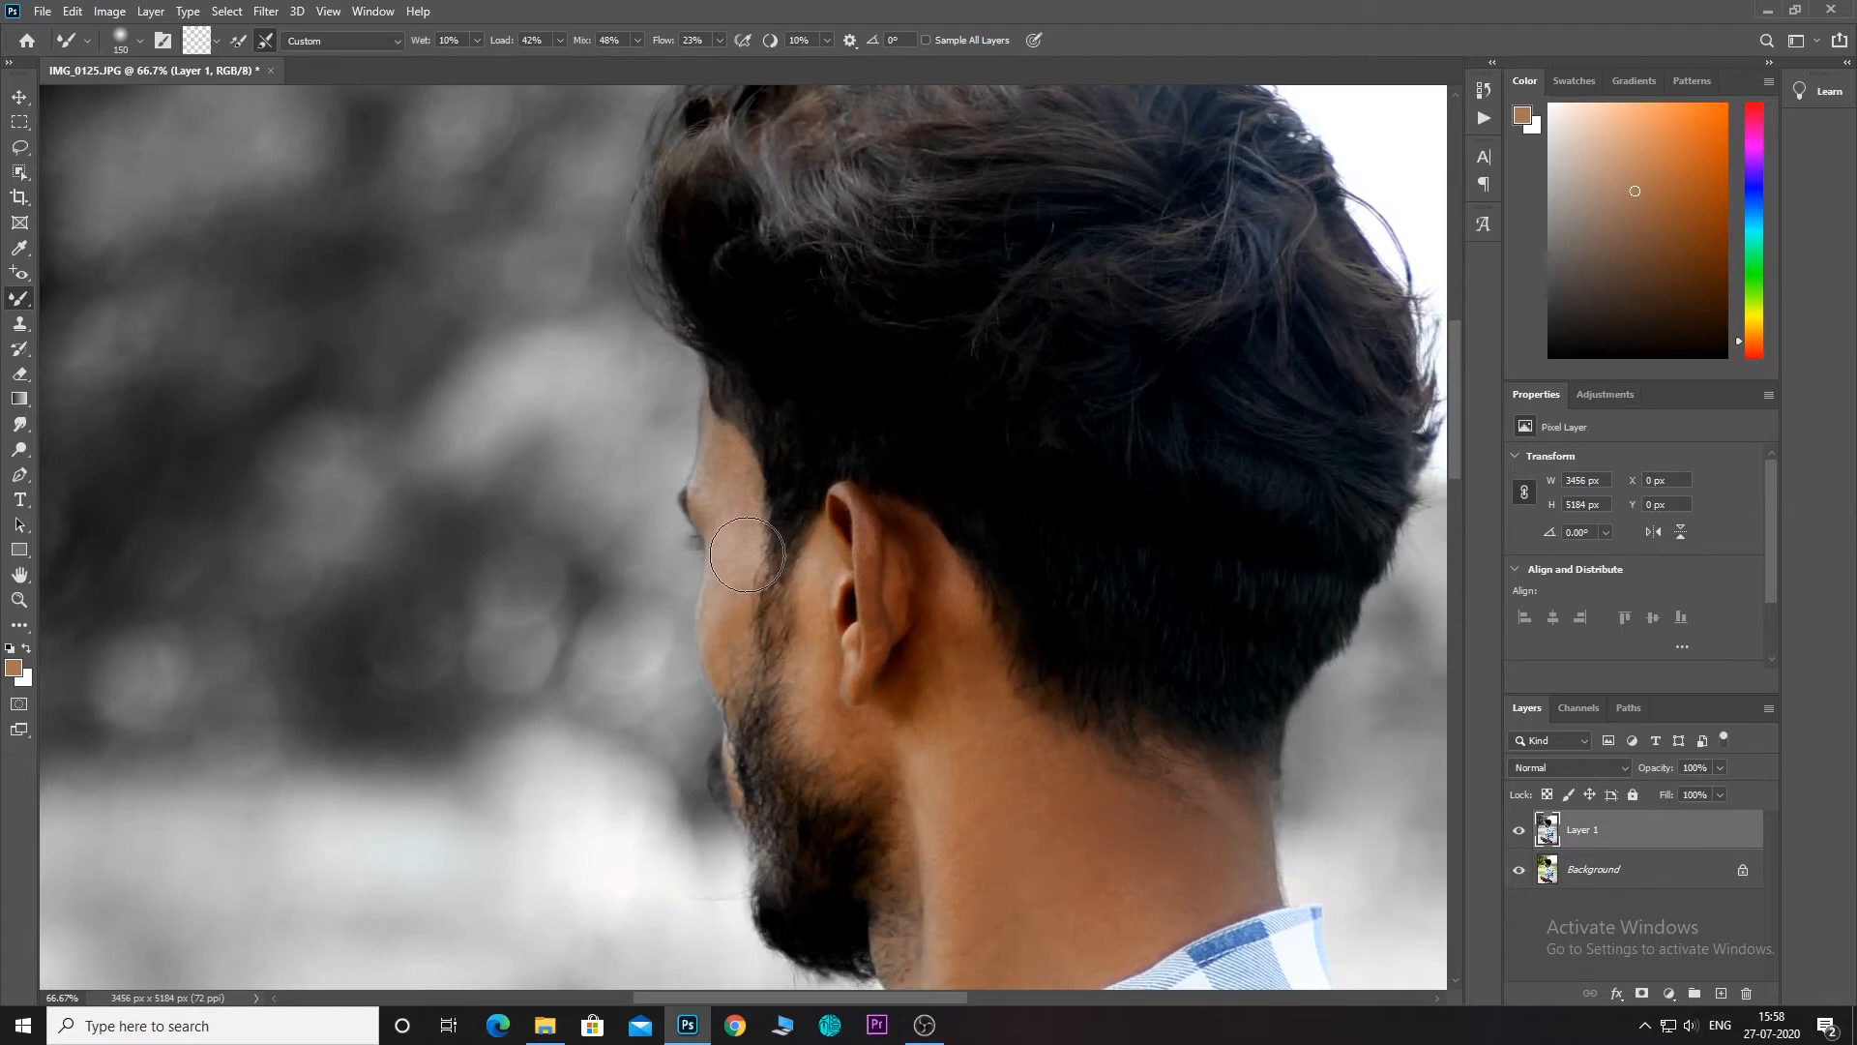
{"action": "key", "text": "bracketleft"}
{"action": "key", "text": "bracketleft"}
{"action": "key", "text": "bracketleft"}
{"action": "key", "text": "bracketleft"}
{"action": "key", "text": "bracketleft"}
{"action": "left_click_drag", "start_coordinate": [912, 594], "coordinate": [818, 518]}
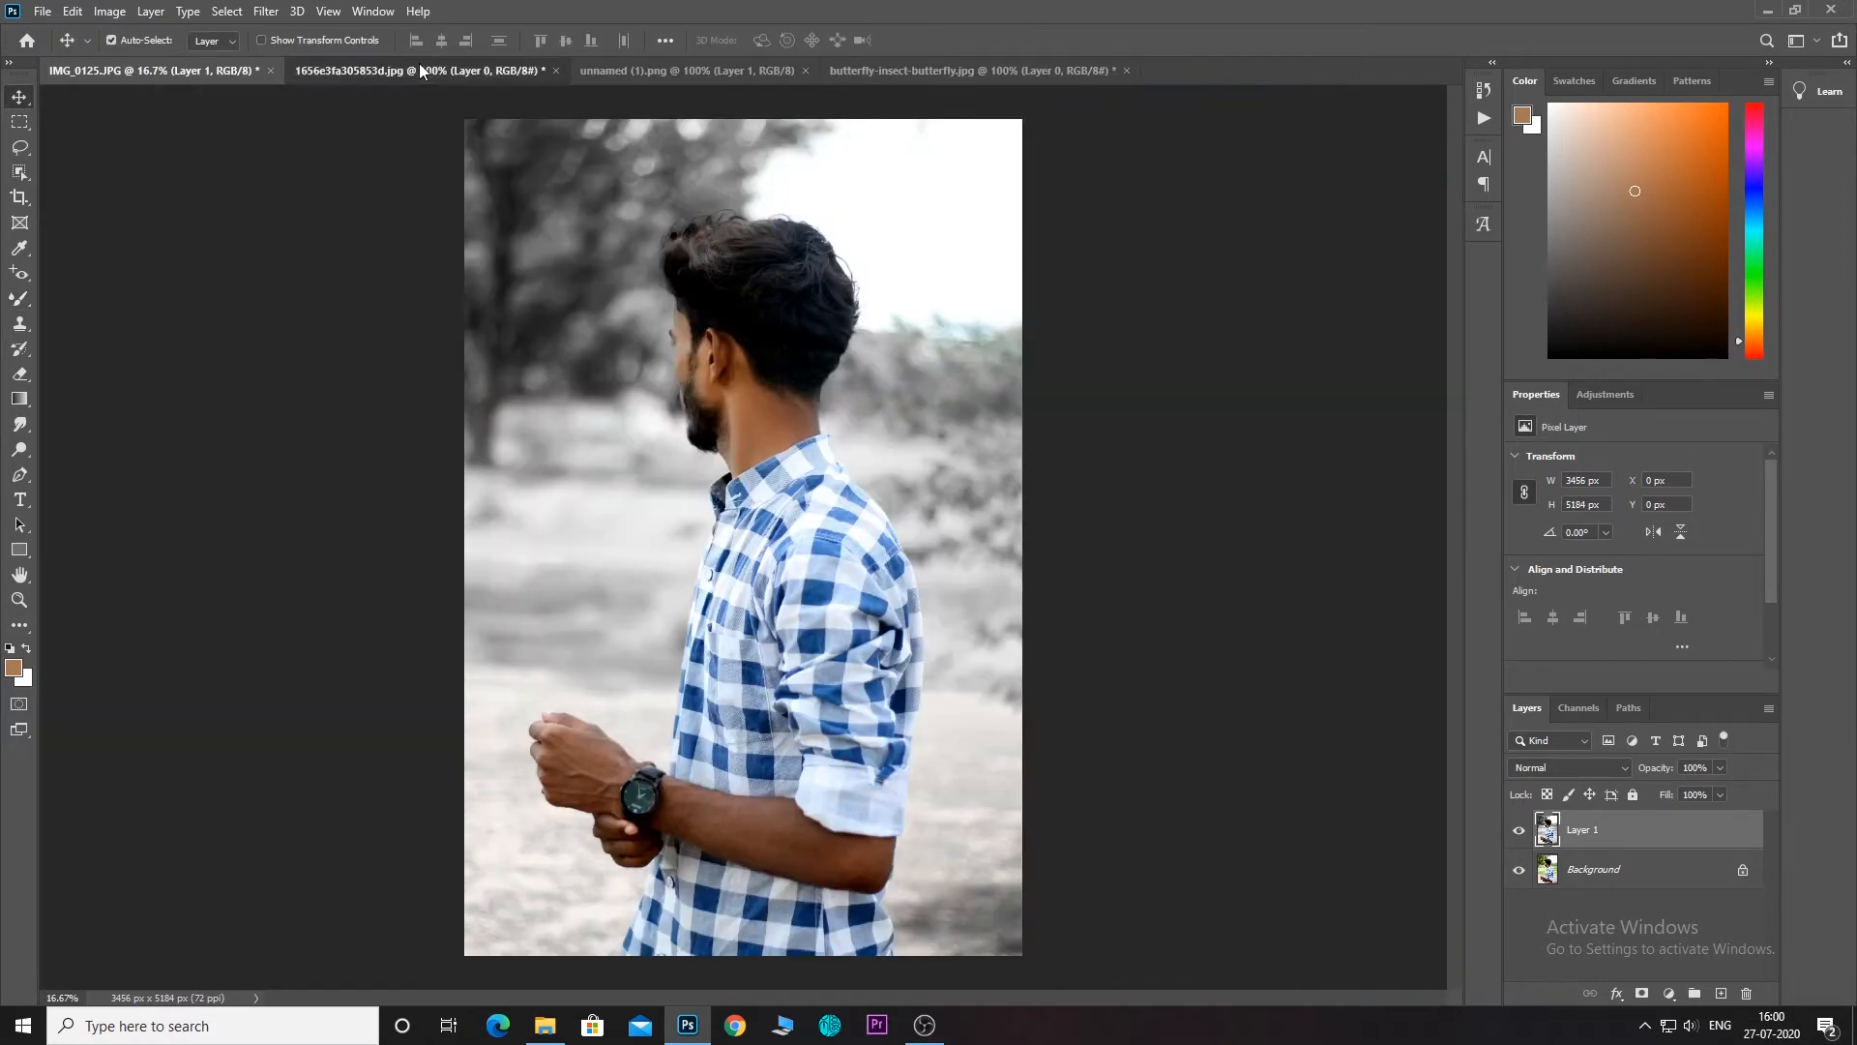
Select the blue butterfly in 1656e3fa305853d.jpg with Select Subject and copy it to a new layer.
{"action": "left_click", "coordinate": [418, 71]}
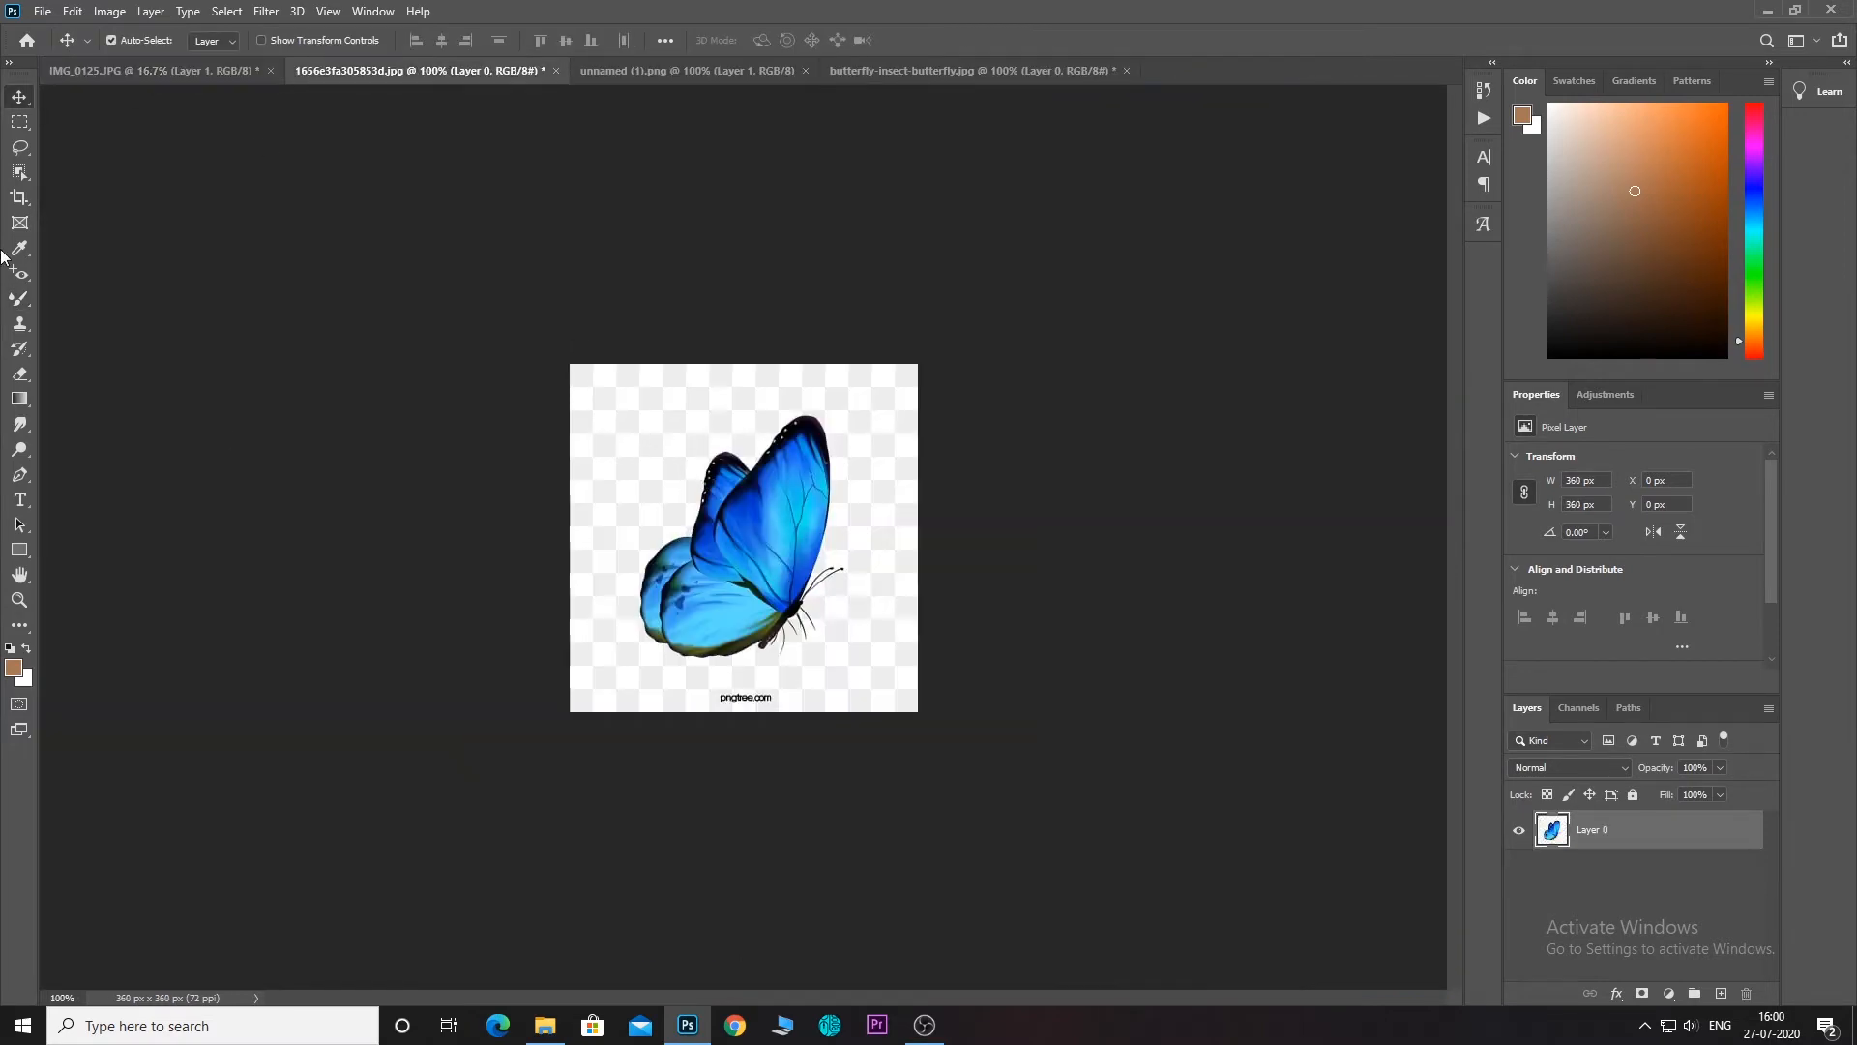
{"action": "right_click", "coordinate": [36, 165]}
{"action": "left_click", "coordinate": [82, 171]}
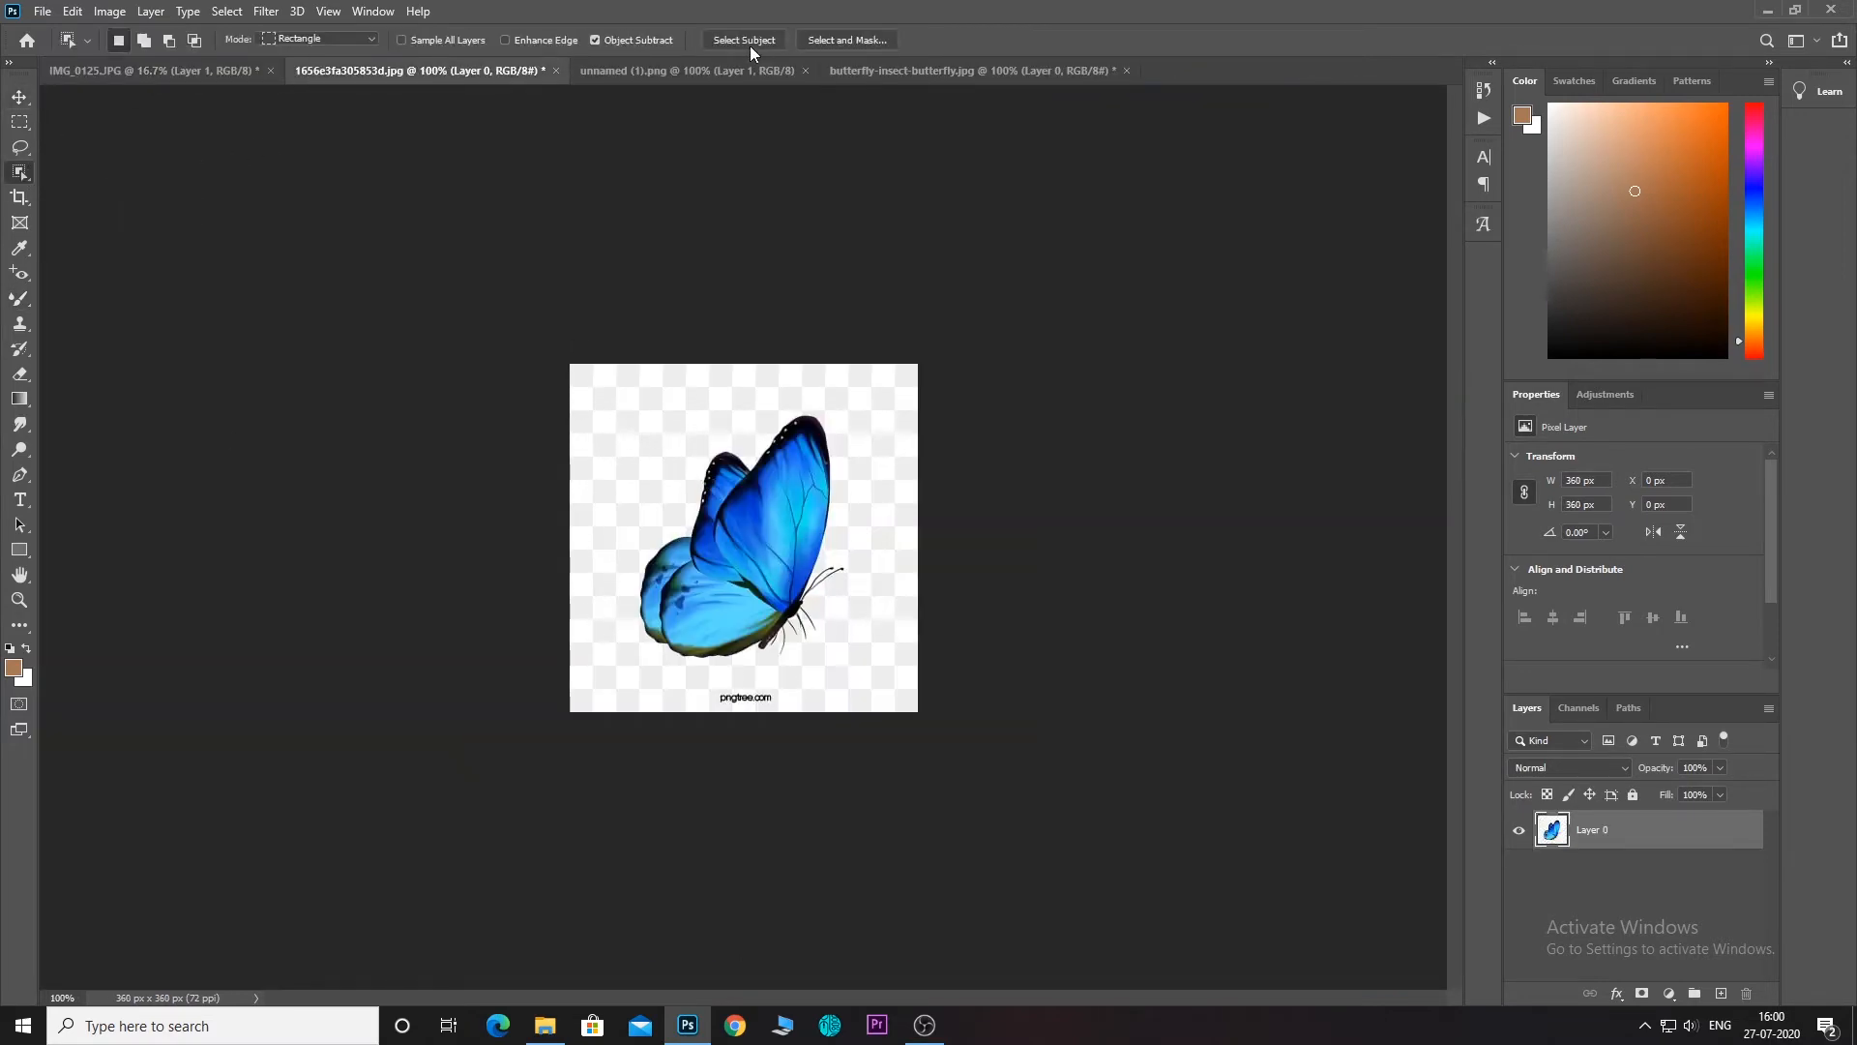
{"action": "left_click", "coordinate": [753, 42]}
{"action": "key", "text": "ctrl+j"}
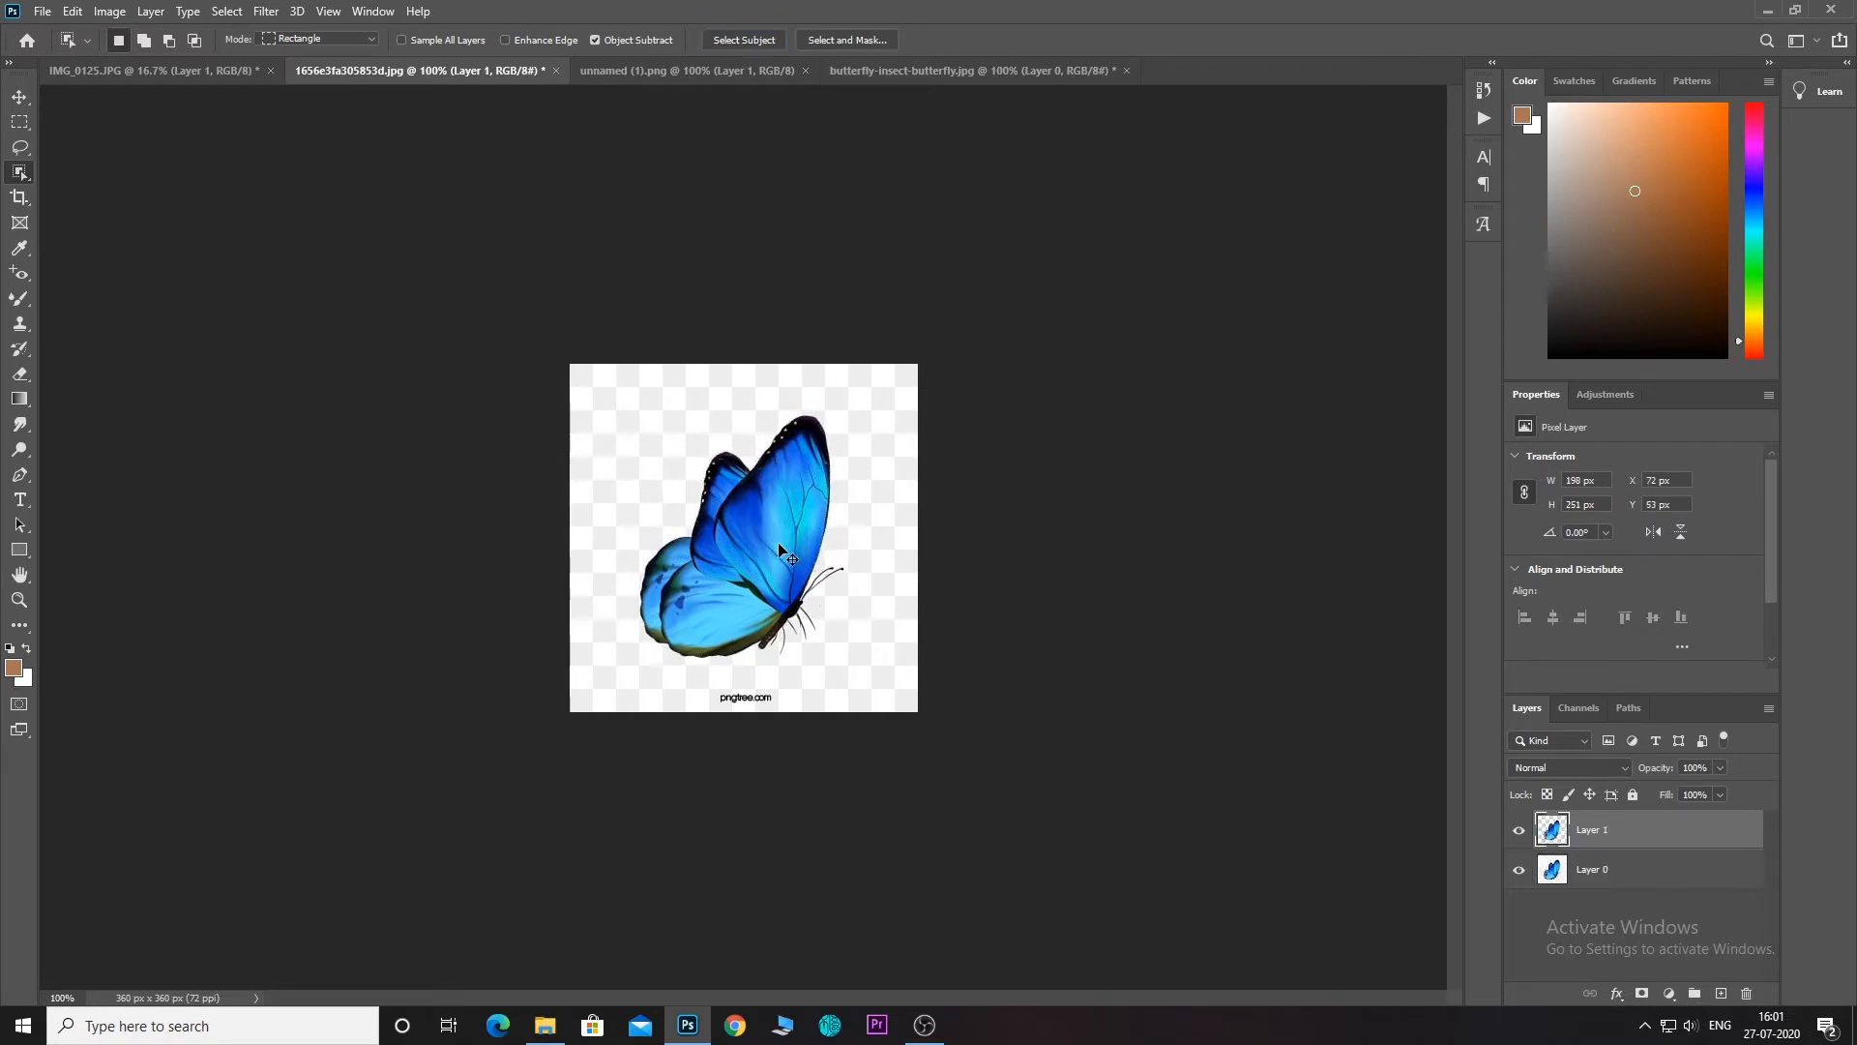
Move the cut-out blue butterfly into IMG_0125.JPG and place it in the background behind the man's shoulder.
{"action": "right_click", "coordinate": [779, 550]}
{"action": "key", "text": "Escape"}
{"action": "key", "text": "v"}
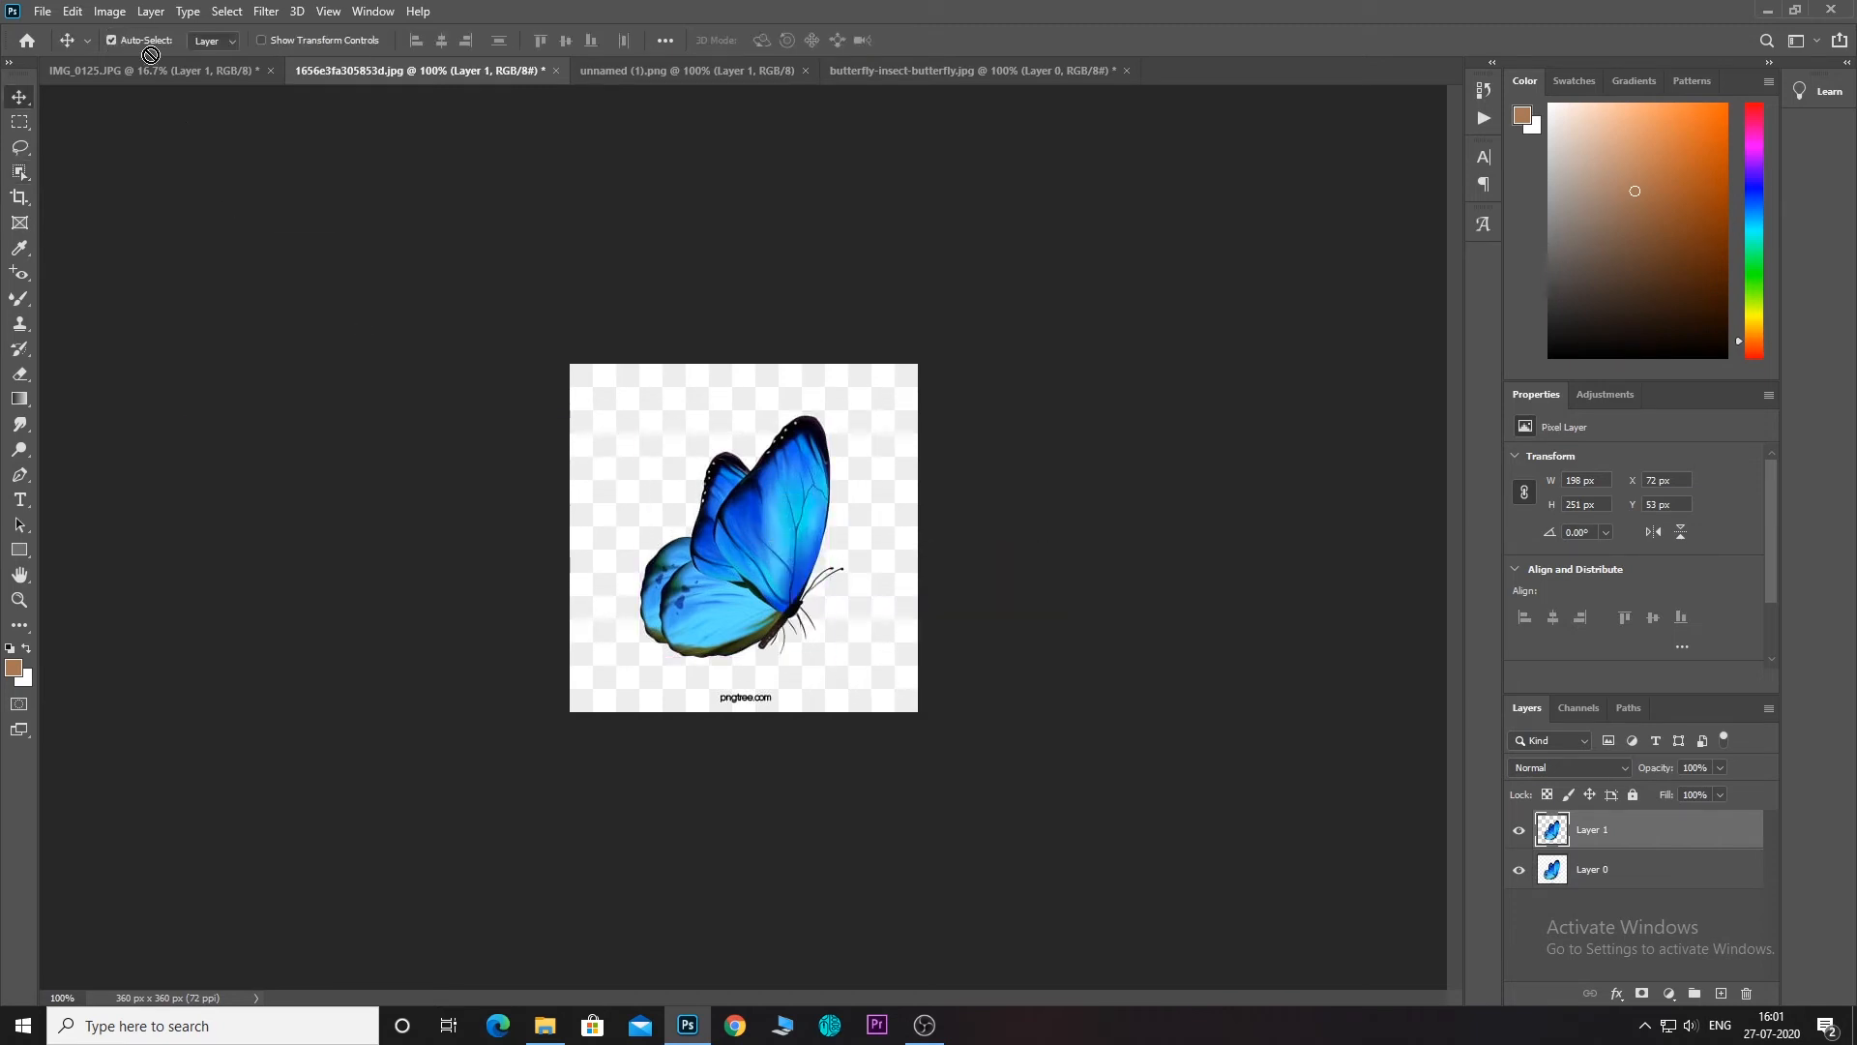
{"action": "left_click_drag", "start_coordinate": [185, 80], "coordinate": [975, 499]}
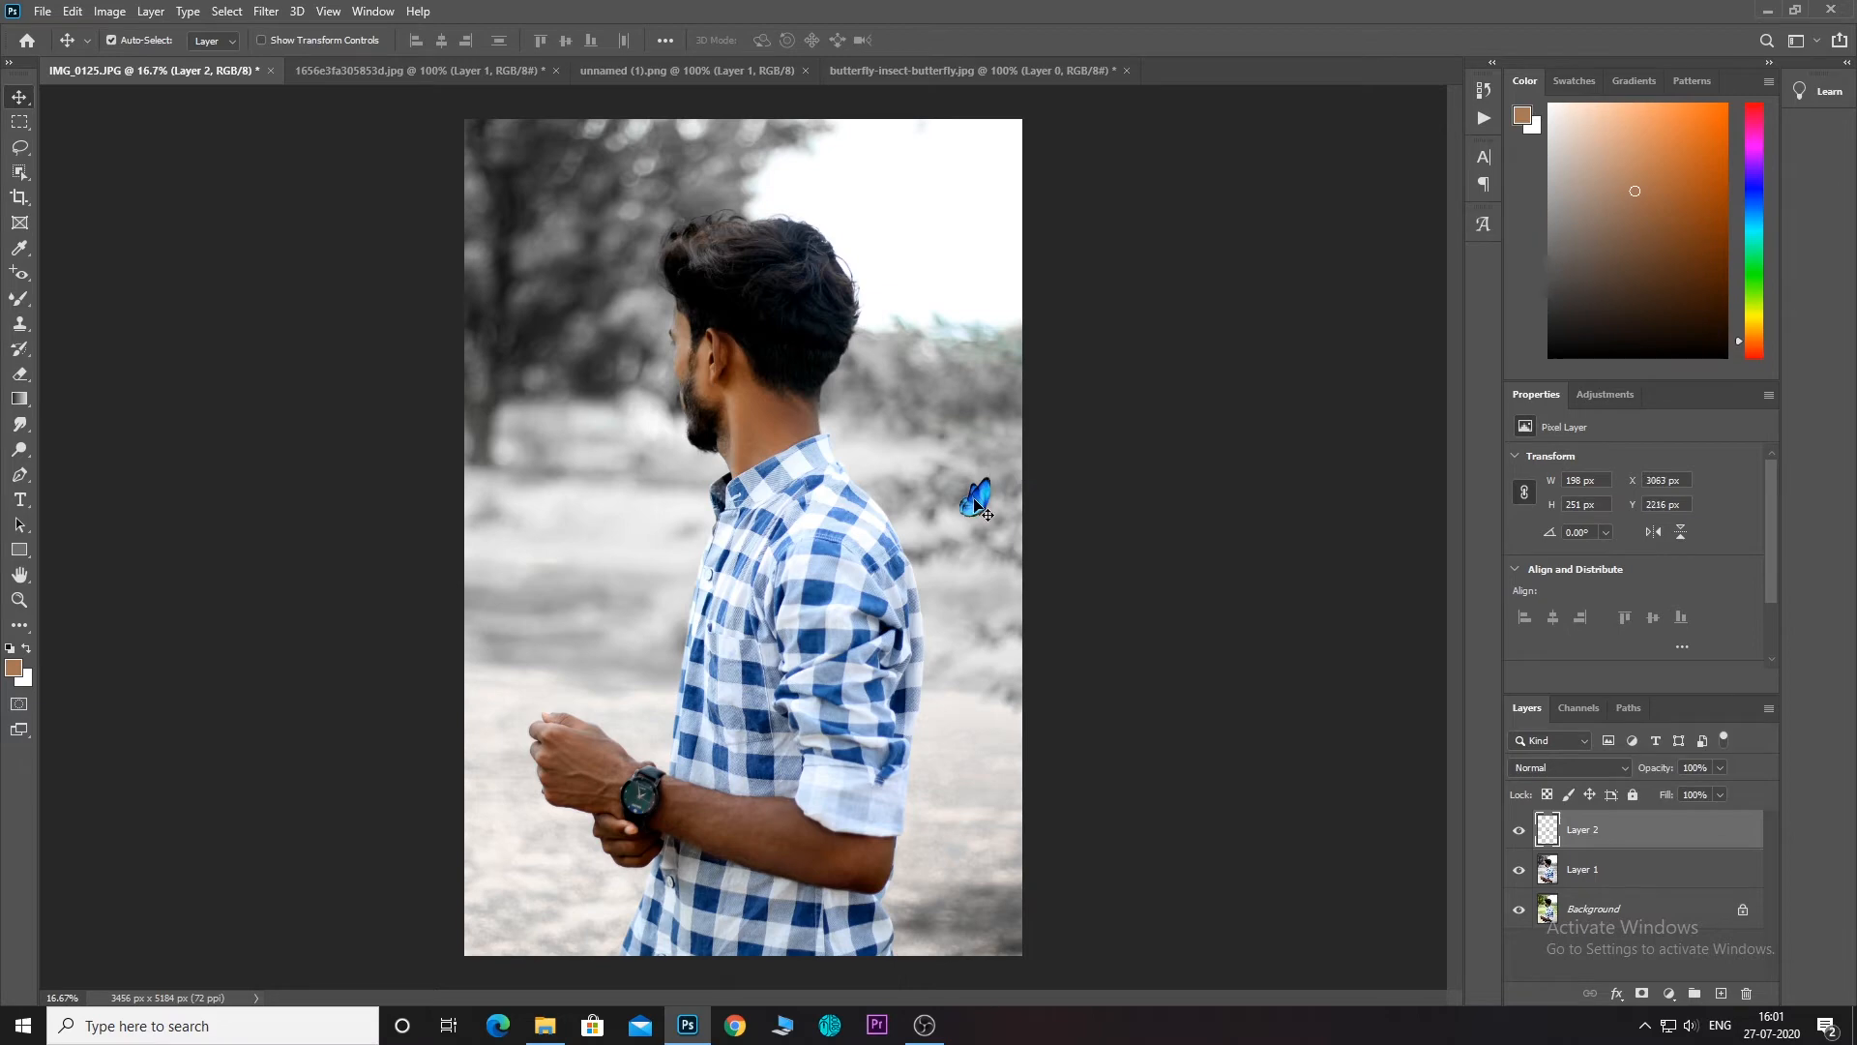
Bring the purple butterfly from unnamed (1).png into the portrait, enlarge it to about 616 x 708 px and place it above the hands.
{"action": "left_click", "coordinate": [592, 76]}
{"action": "left_click_drag", "start_coordinate": [812, 594], "coordinate": [565, 689]}
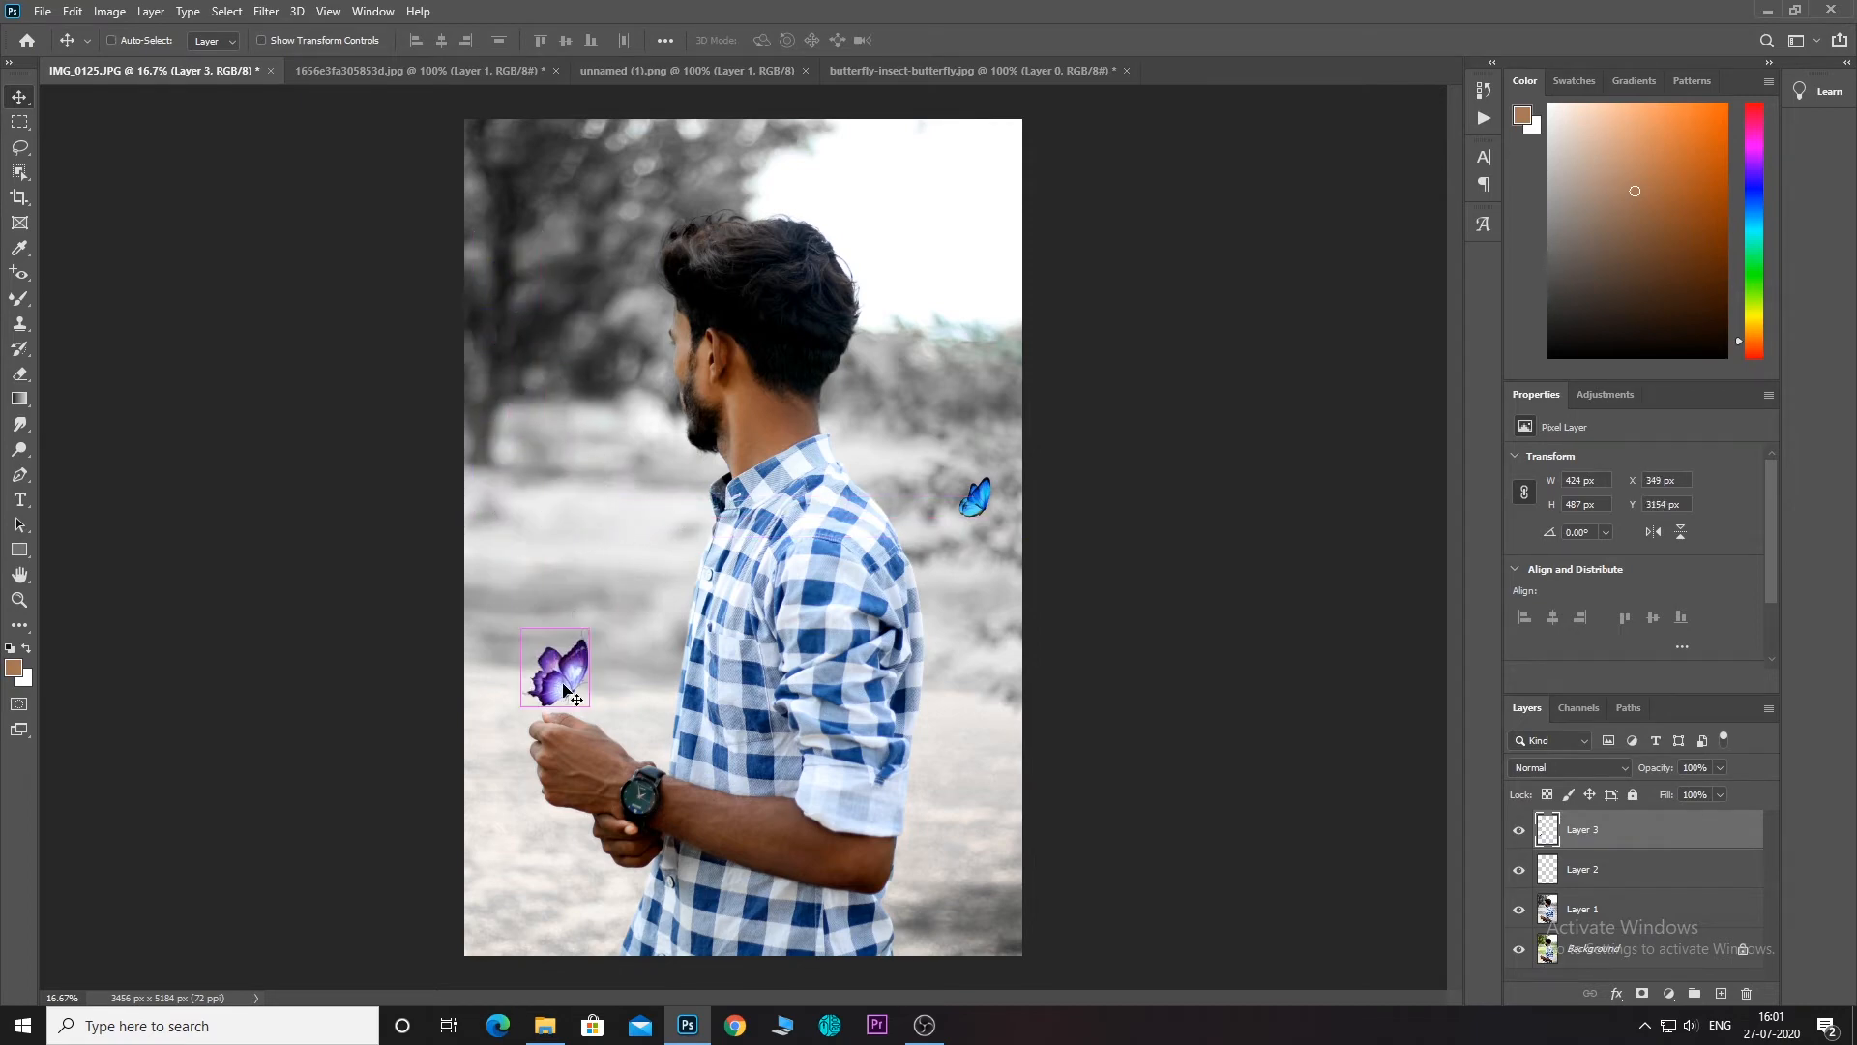
{"action": "key", "text": "ctrl+t"}
{"action": "left_click_drag", "start_coordinate": [590, 627], "coordinate": [631, 598]}
{"action": "left_click_drag", "start_coordinate": [581, 663], "coordinate": [598, 559]}
{"action": "key", "text": "Return"}
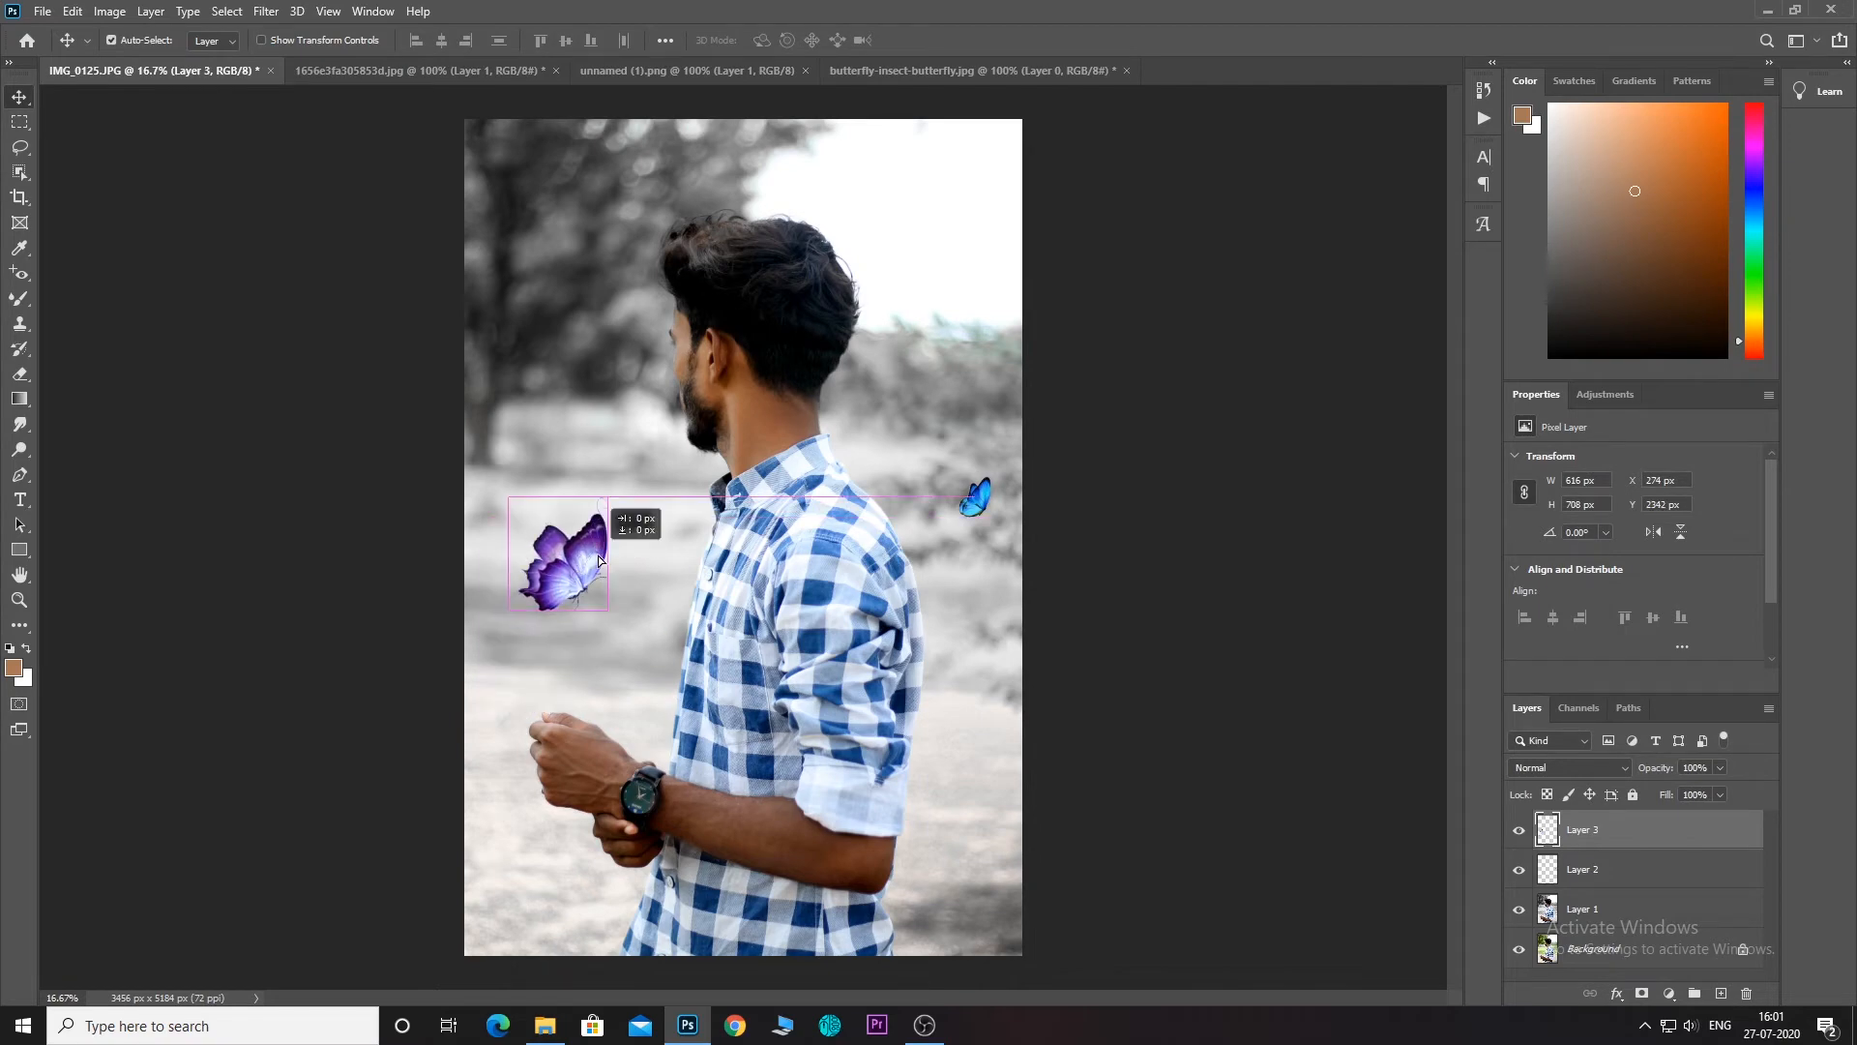
Add the blue butterfly from butterfly-insect-butterfly.jpg to the portrait at a small size, near the trees, with a copy beside the elbow.
{"action": "left_click", "coordinate": [542, 72]}
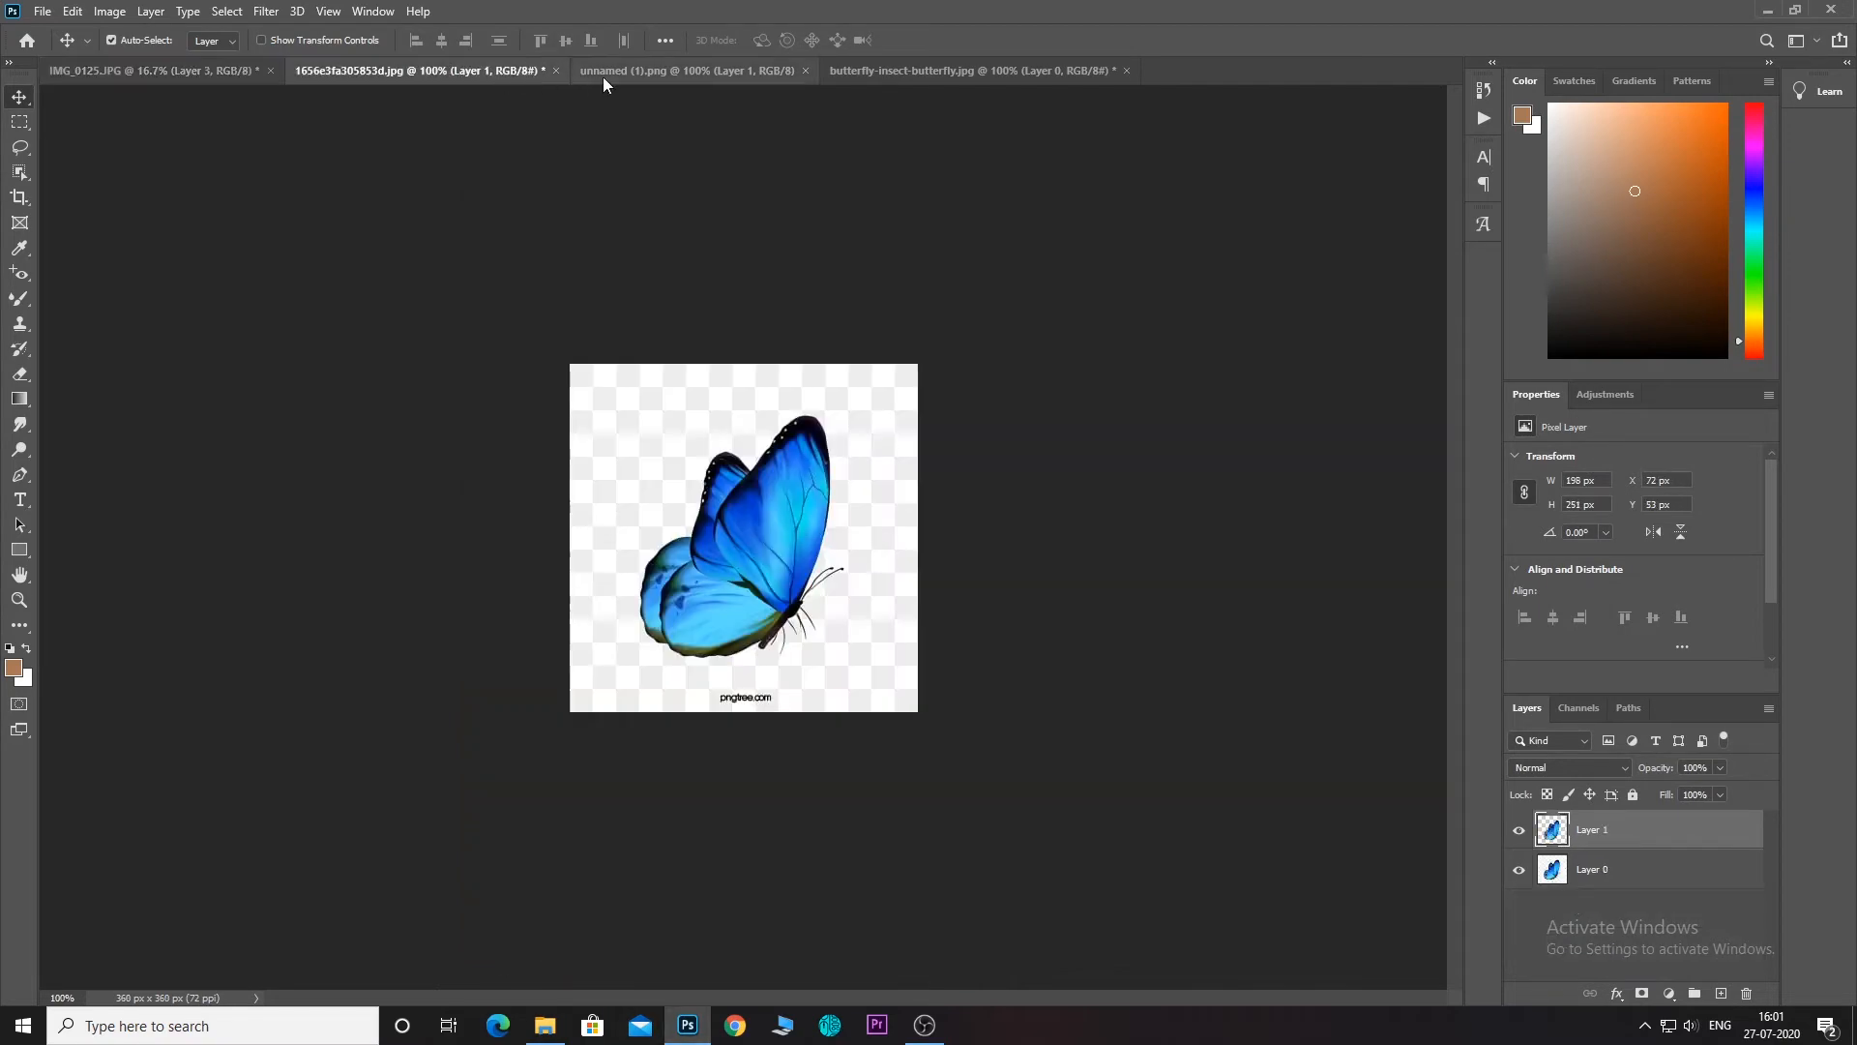
{"action": "left_click", "coordinate": [603, 79]}
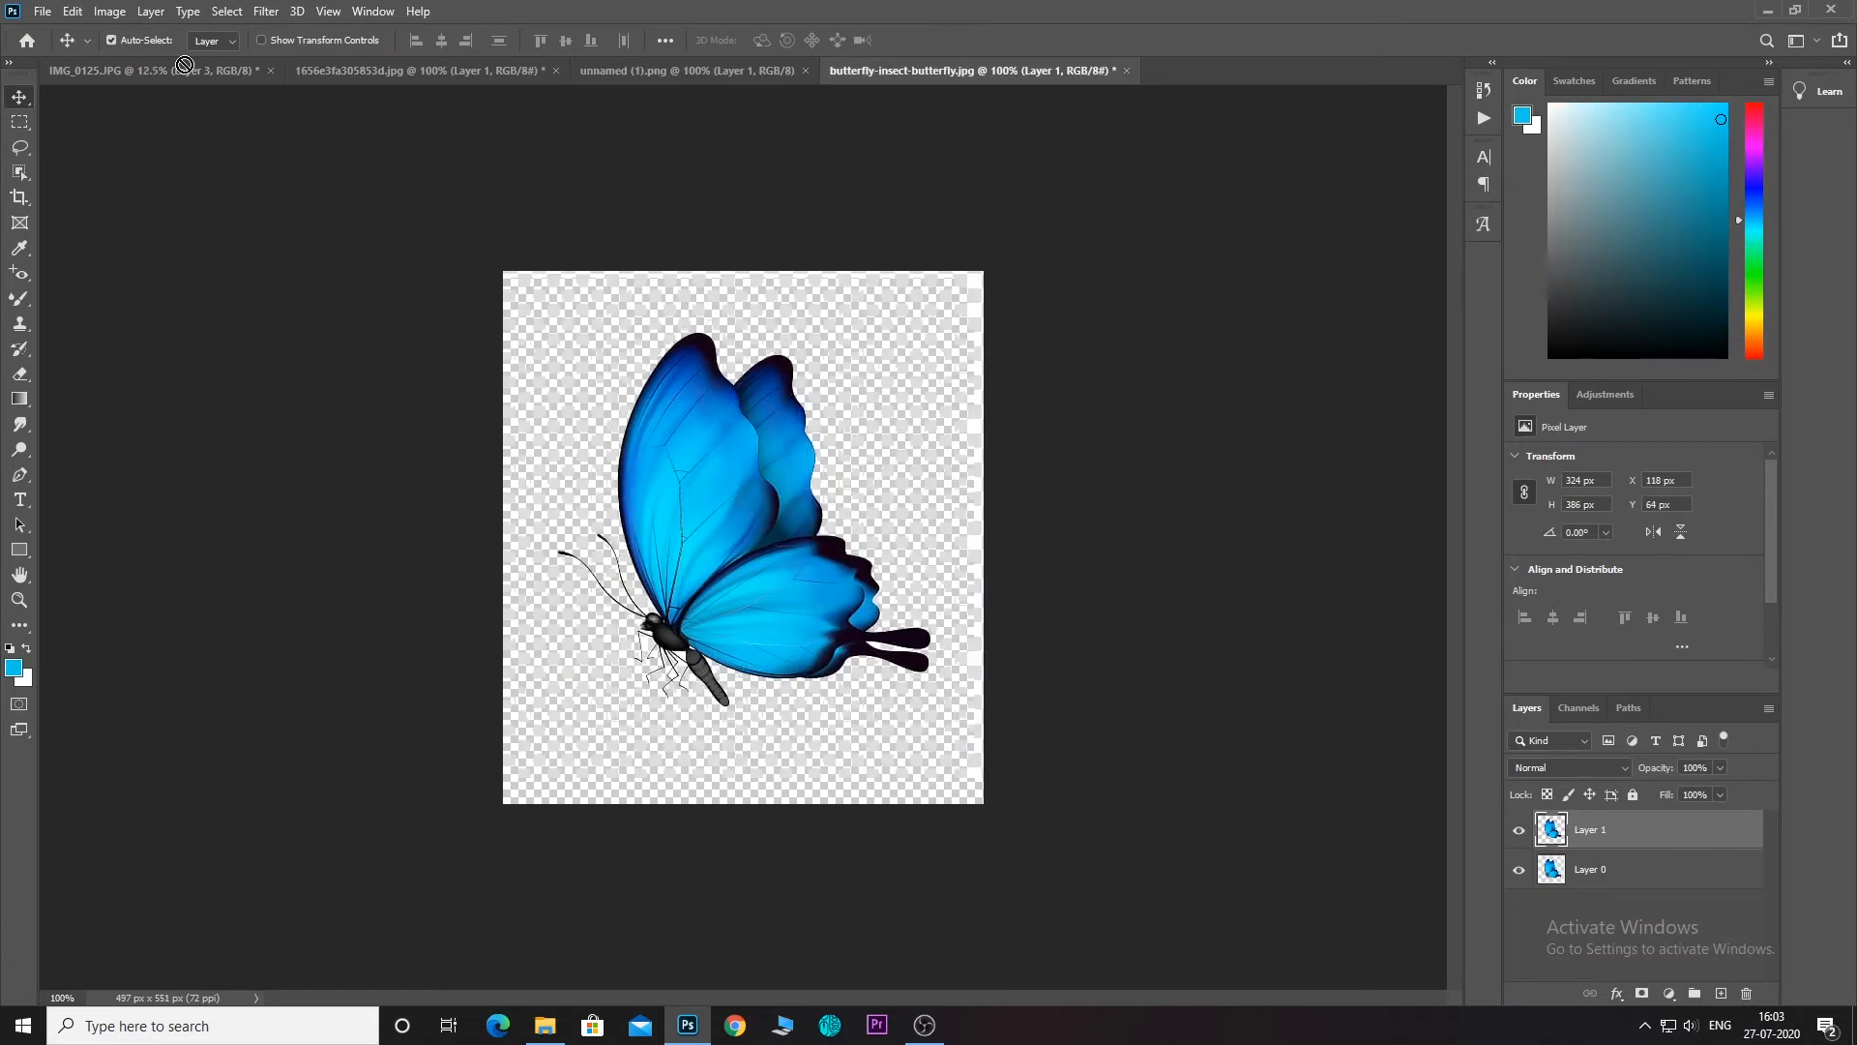
{"action": "left_click_drag", "start_coordinate": [183, 64], "coordinate": [903, 746]}
{"action": "key", "text": "ctrl+t"}
{"action": "key", "text": "Return"}
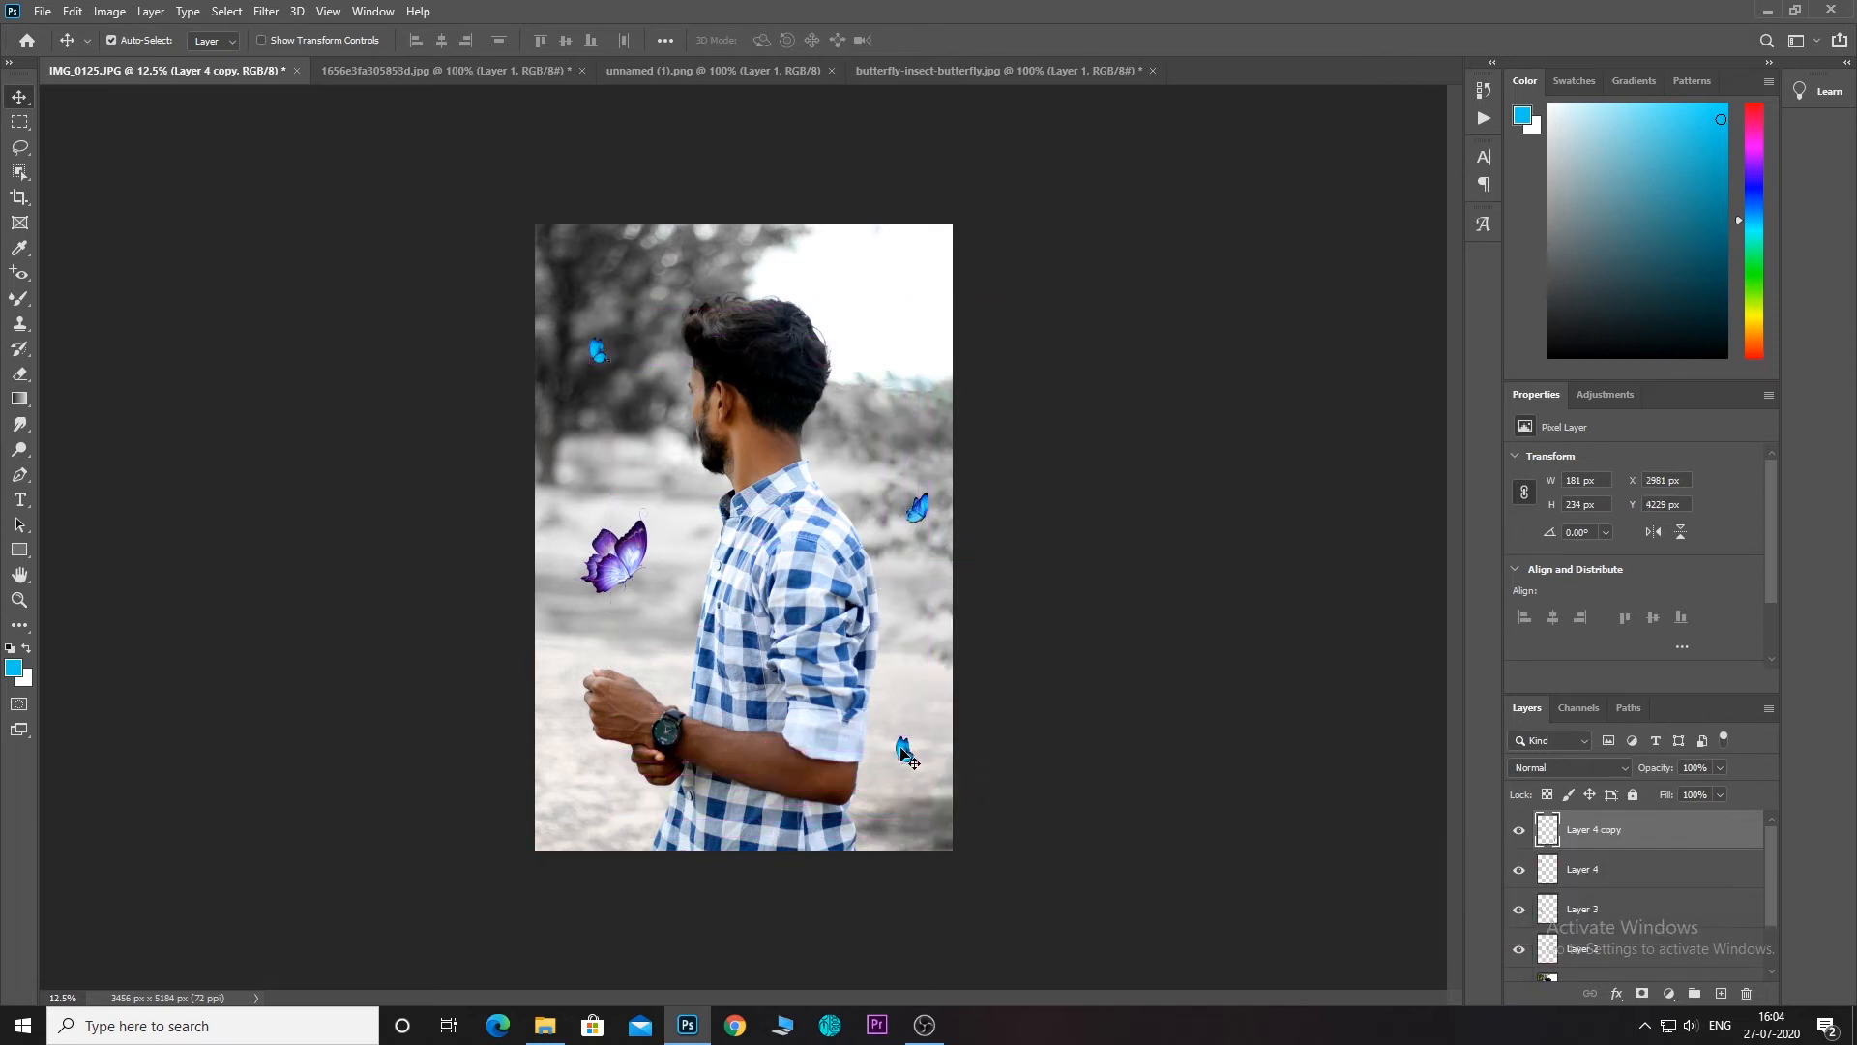
Flip the butterfly copy beside the elbow horizontally and move it slightly up towards the sleeve cuff.
{"action": "right_click", "coordinate": [900, 746]}
{"action": "left_click", "coordinate": [896, 753]}
{"action": "key", "text": "ctrl+t"}
{"action": "right_click", "coordinate": [897, 754]}
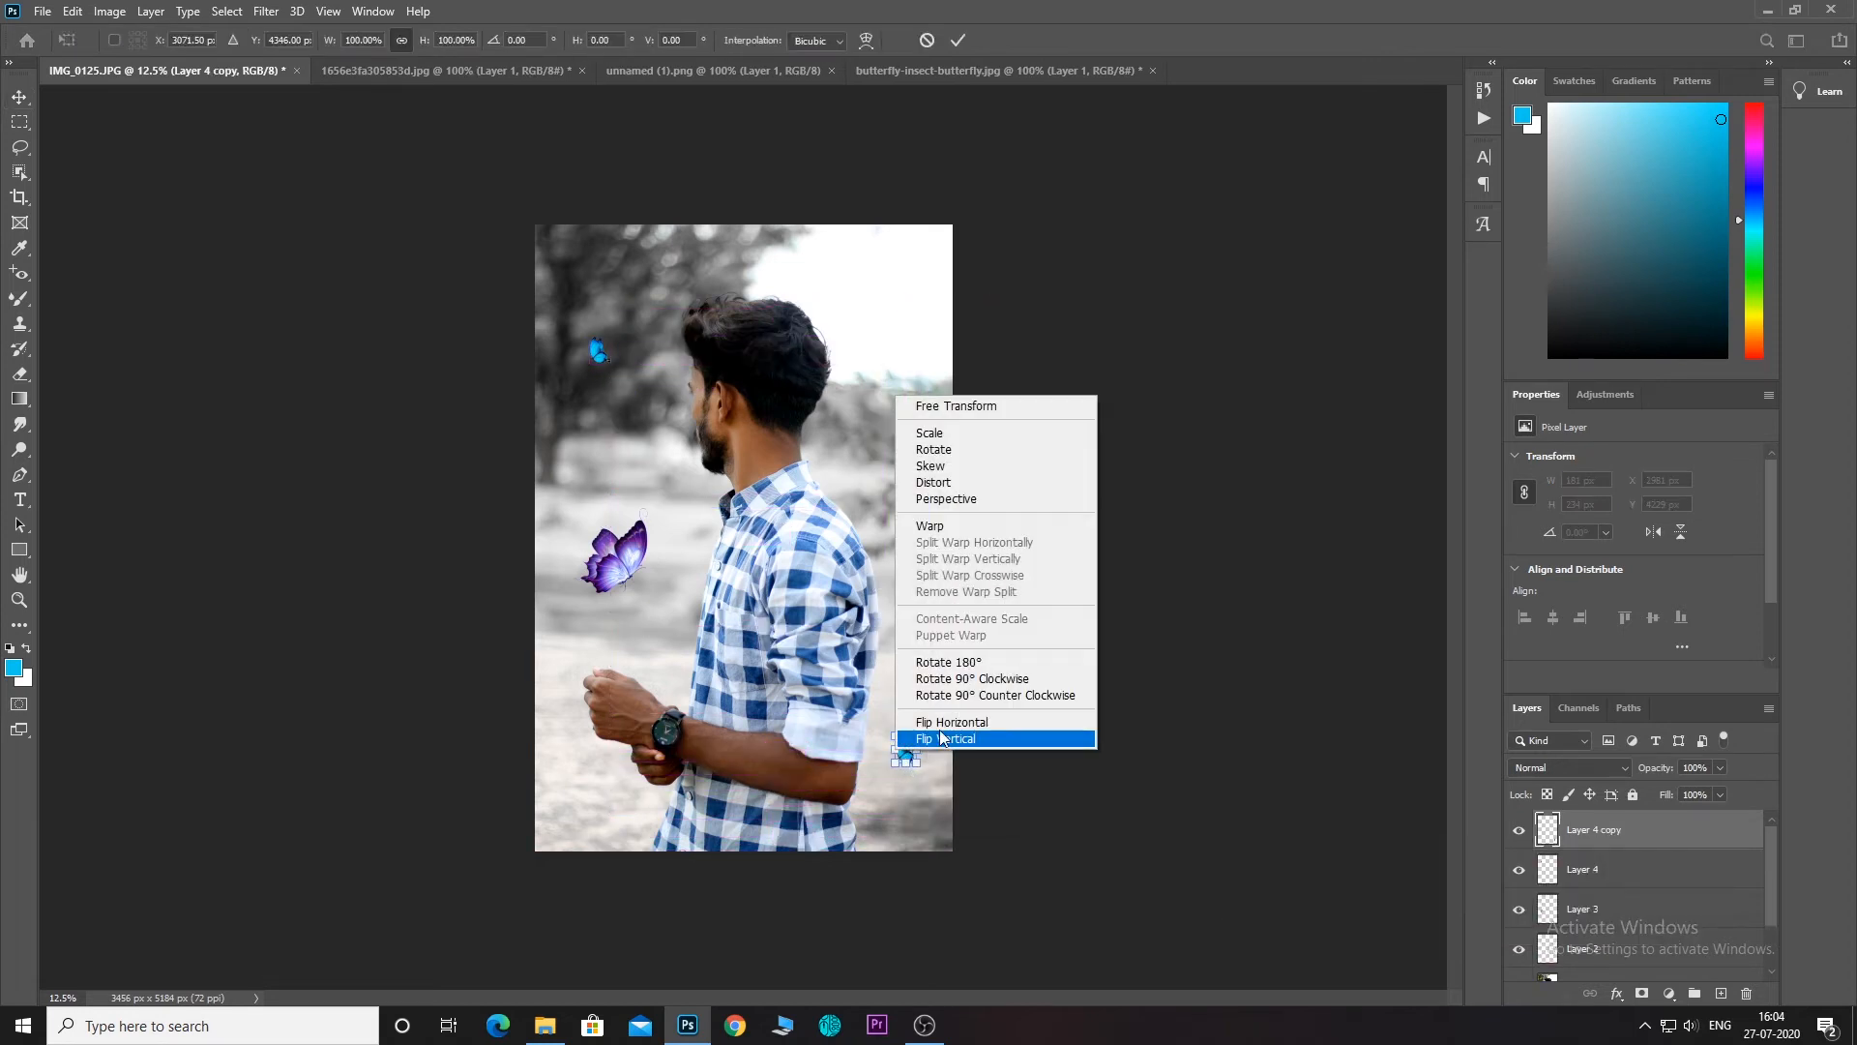
{"action": "left_click", "coordinate": [924, 718]}
{"action": "key", "text": "Return"}
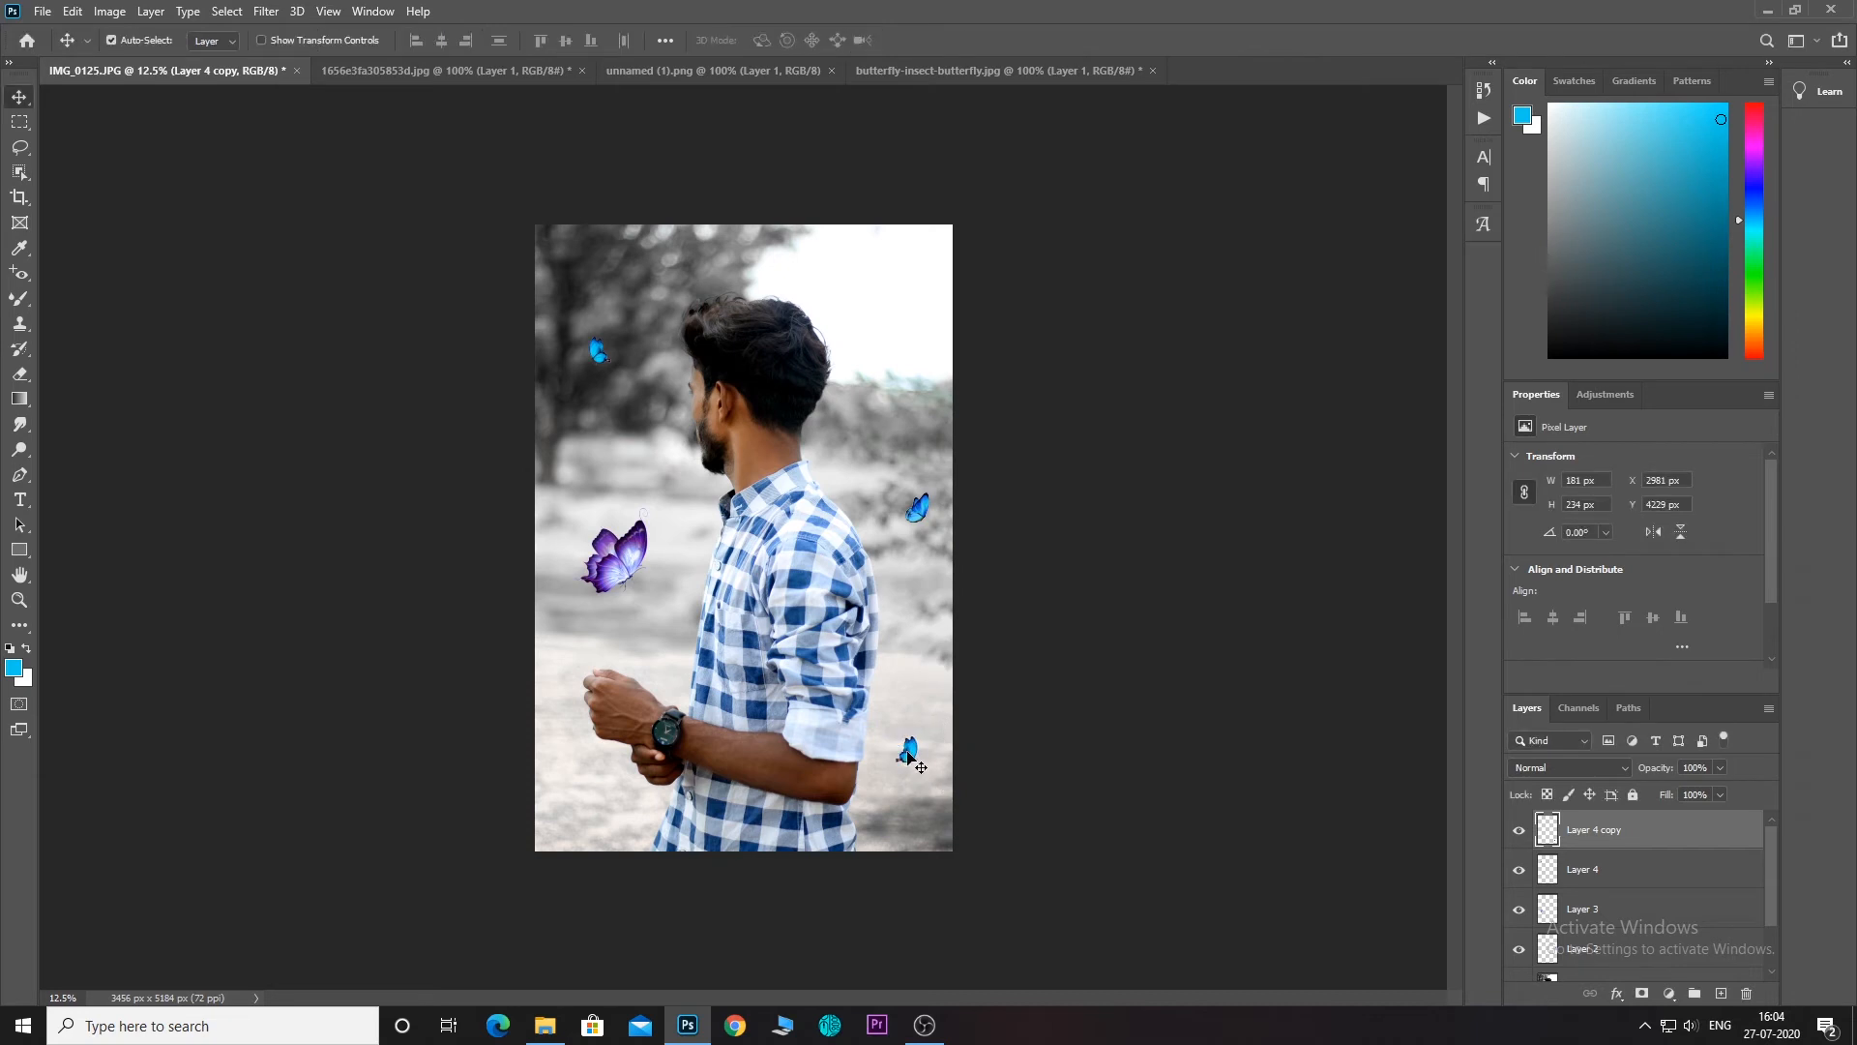
{"action": "left_click_drag", "start_coordinate": [921, 767], "coordinate": [911, 739]}
Duplicate the blue butterfly behind the shoulder to below the hands, and move the original up beside the neck.
{"action": "left_click", "coordinate": [921, 513]}
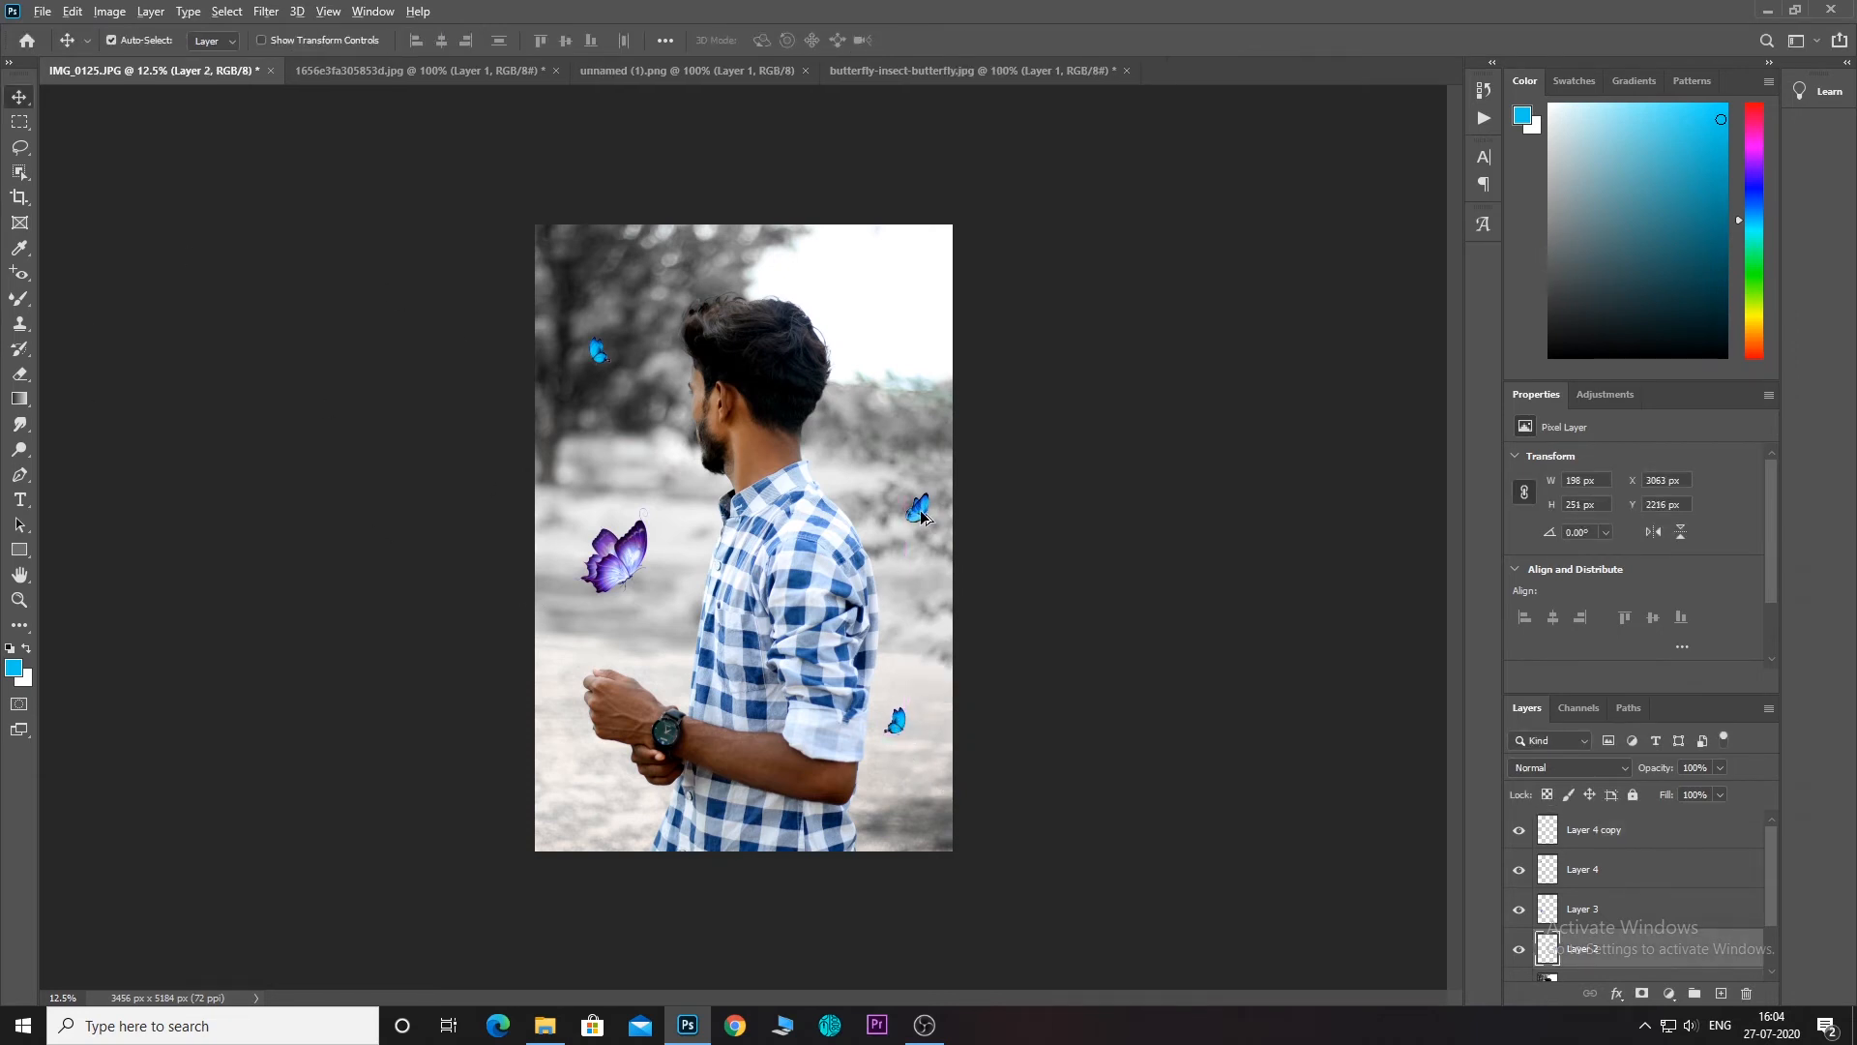
{"action": "left_click_drag", "start_coordinate": [921, 497], "coordinate": [656, 815]}
{"action": "left_click_drag", "start_coordinate": [938, 513], "coordinate": [919, 447]}
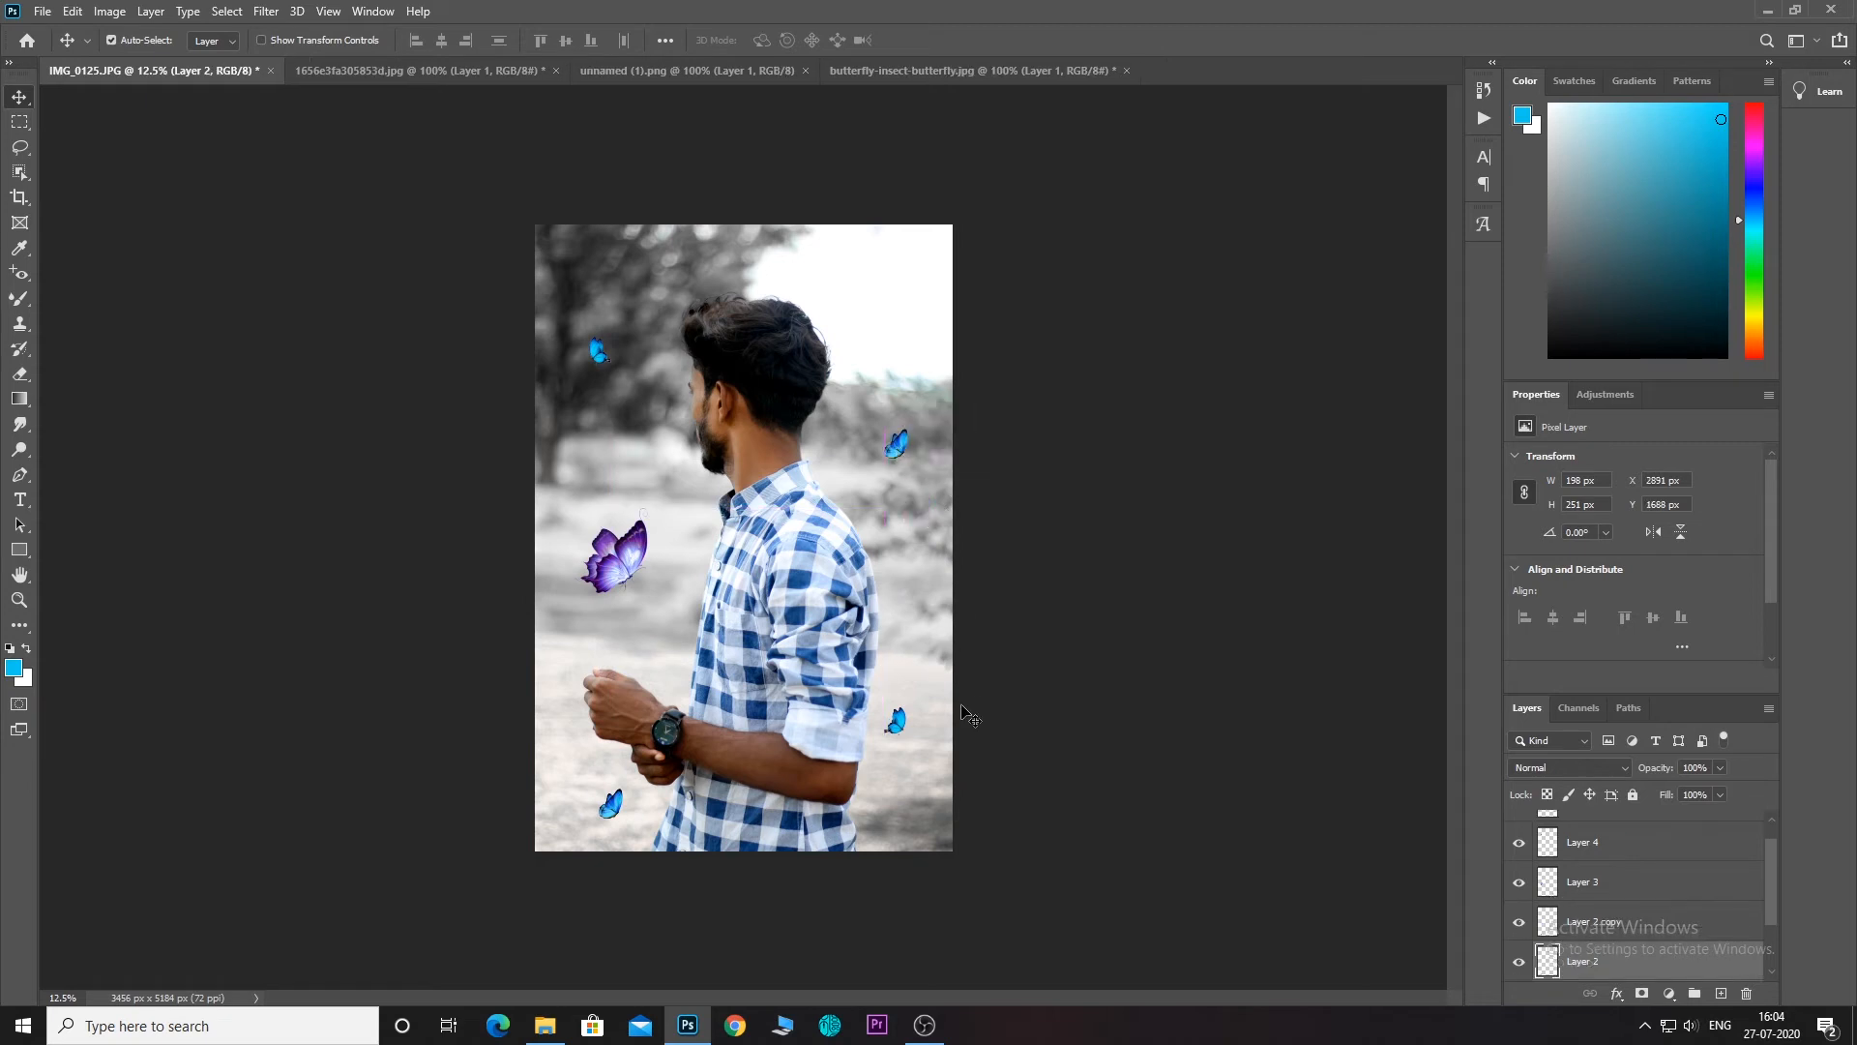
Raise the blue butterfly beside the elbow towards the sleeve, and shift the one below the hands slightly left and flip it horizontally.
{"action": "left_click_drag", "start_coordinate": [906, 725], "coordinate": [920, 684]}
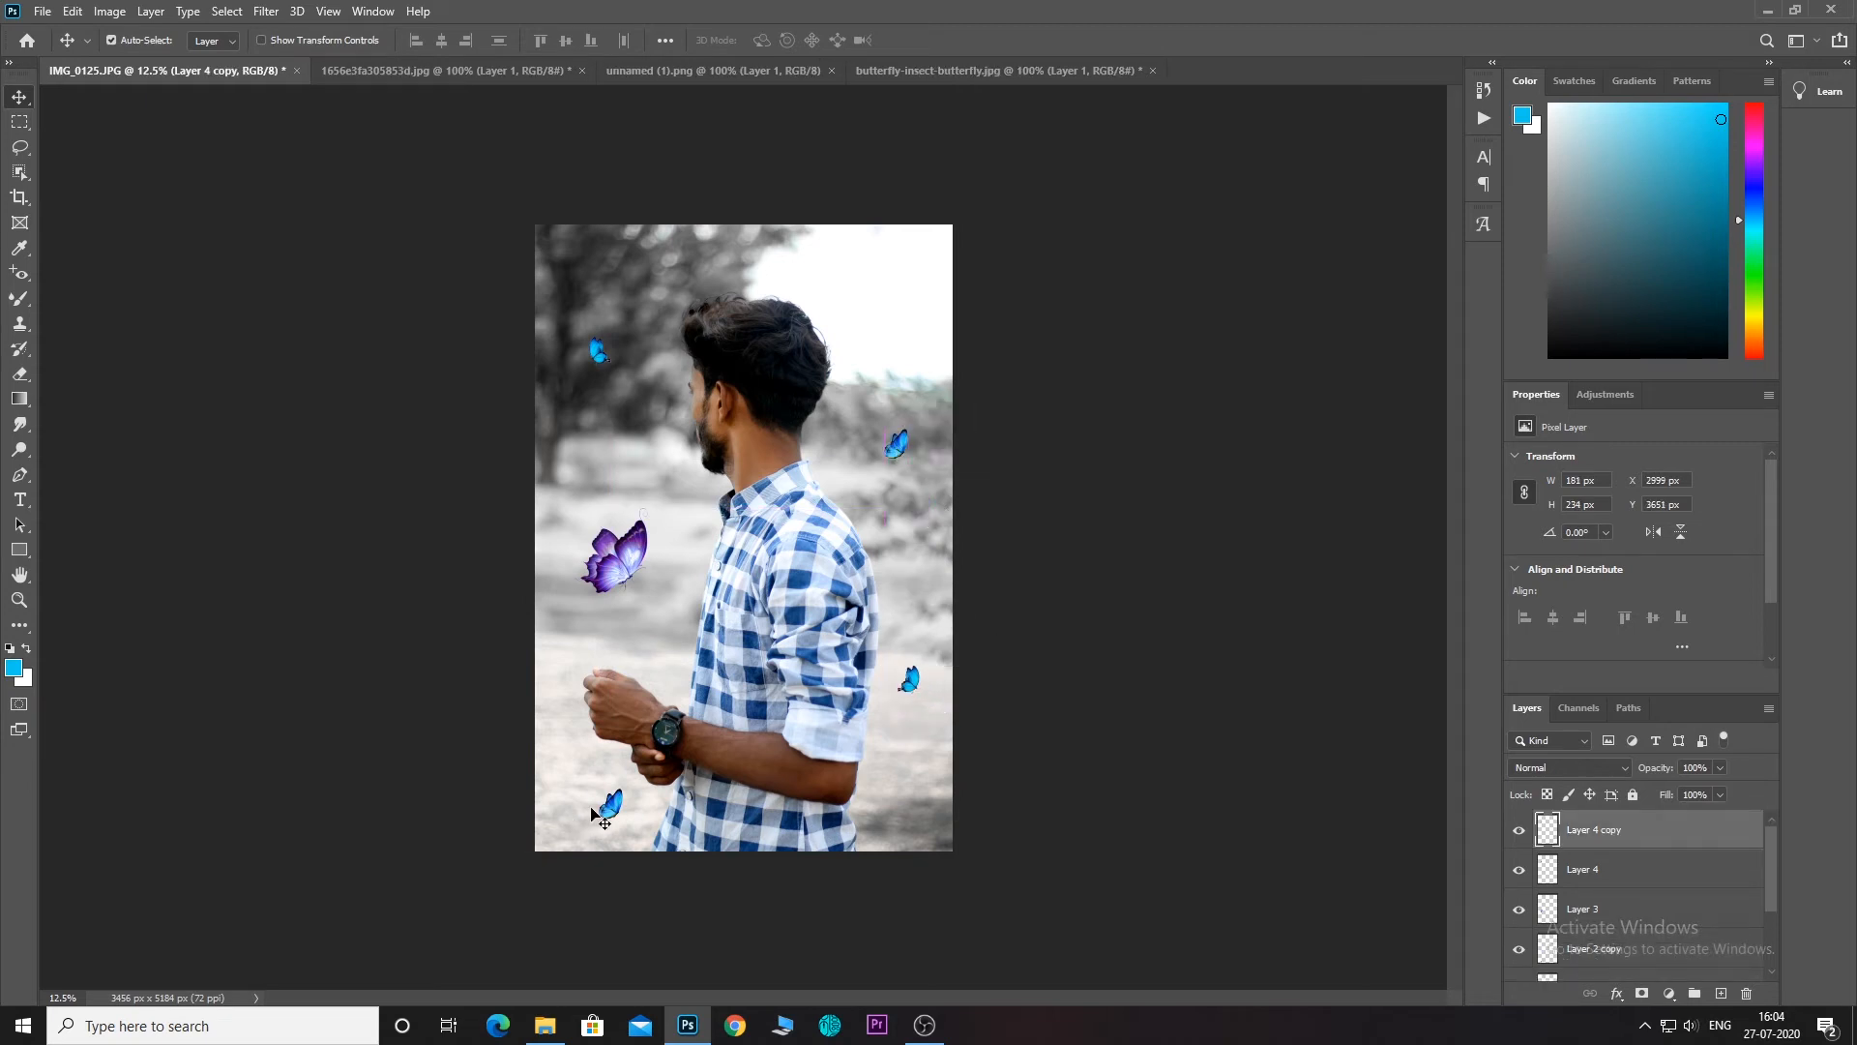
{"action": "left_click_drag", "start_coordinate": [625, 821], "coordinate": [616, 820]}
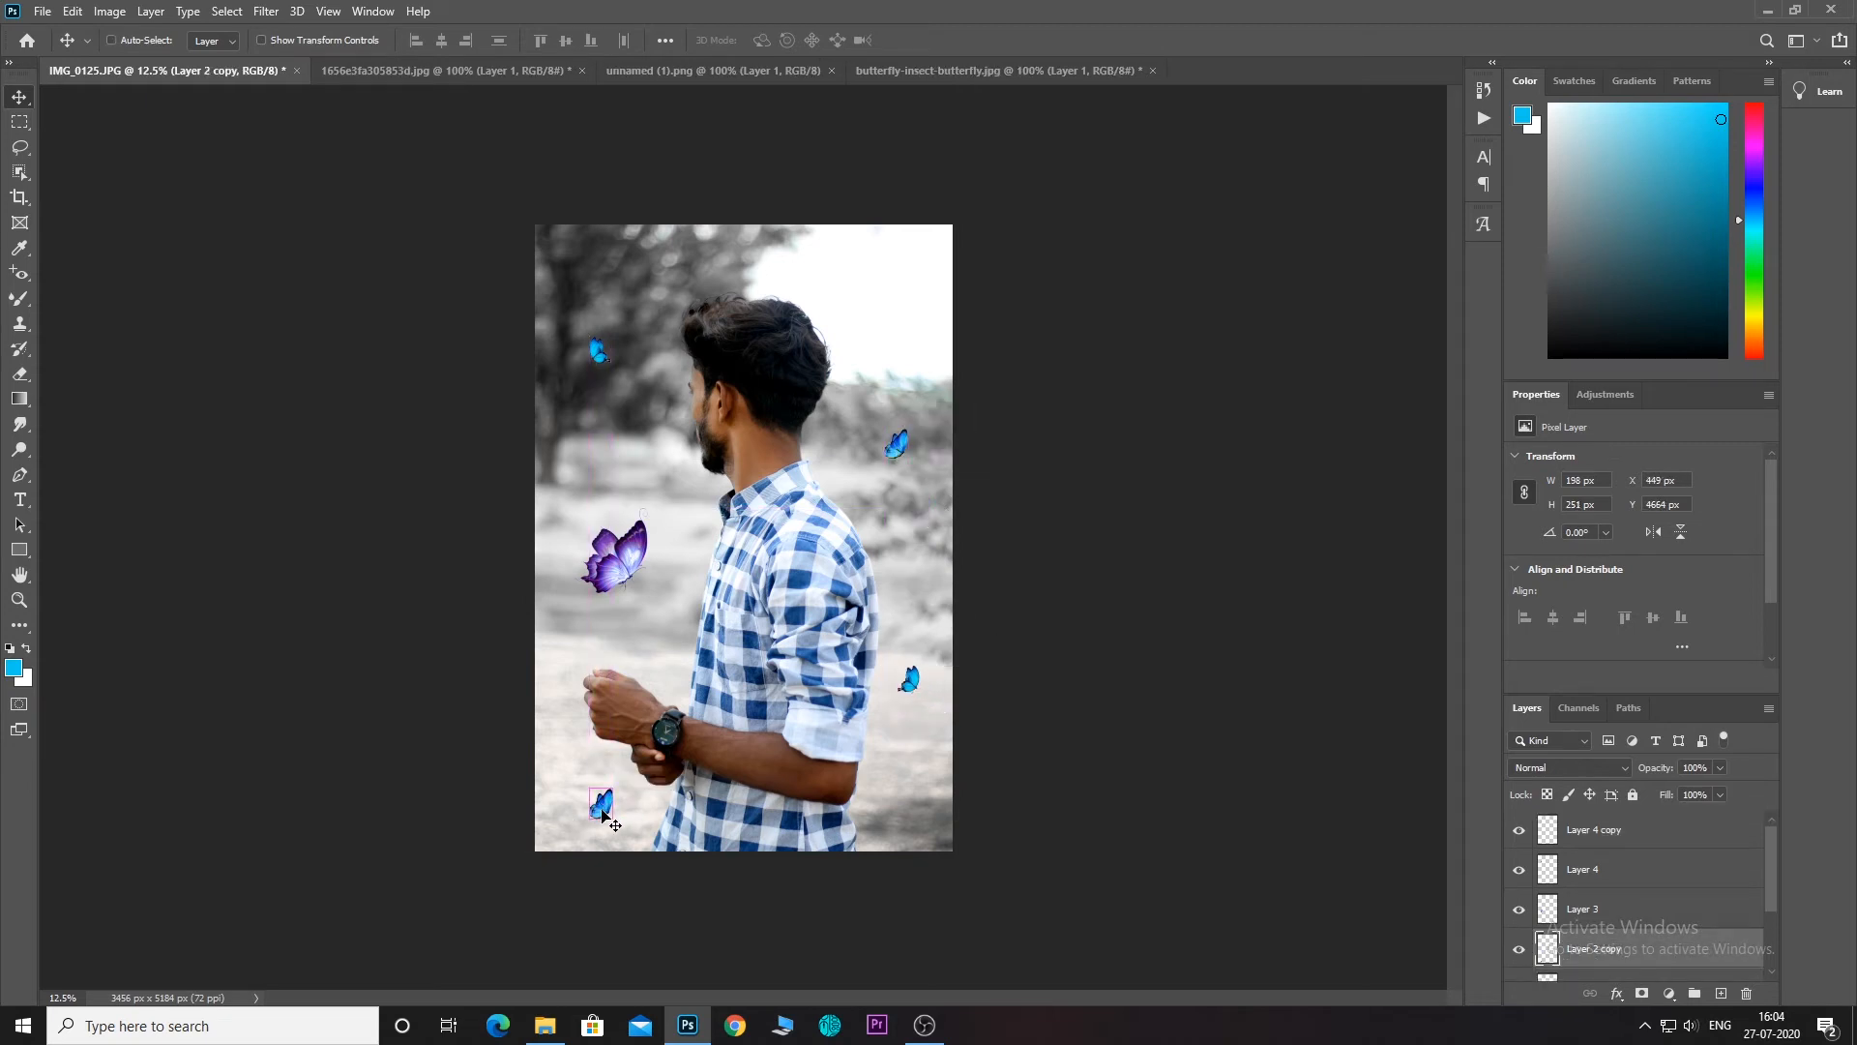
{"action": "key", "text": "ctrl+t"}
{"action": "right_click", "coordinate": [601, 809]}
{"action": "left_click", "coordinate": [642, 785]}
{"action": "key", "text": "Return"}
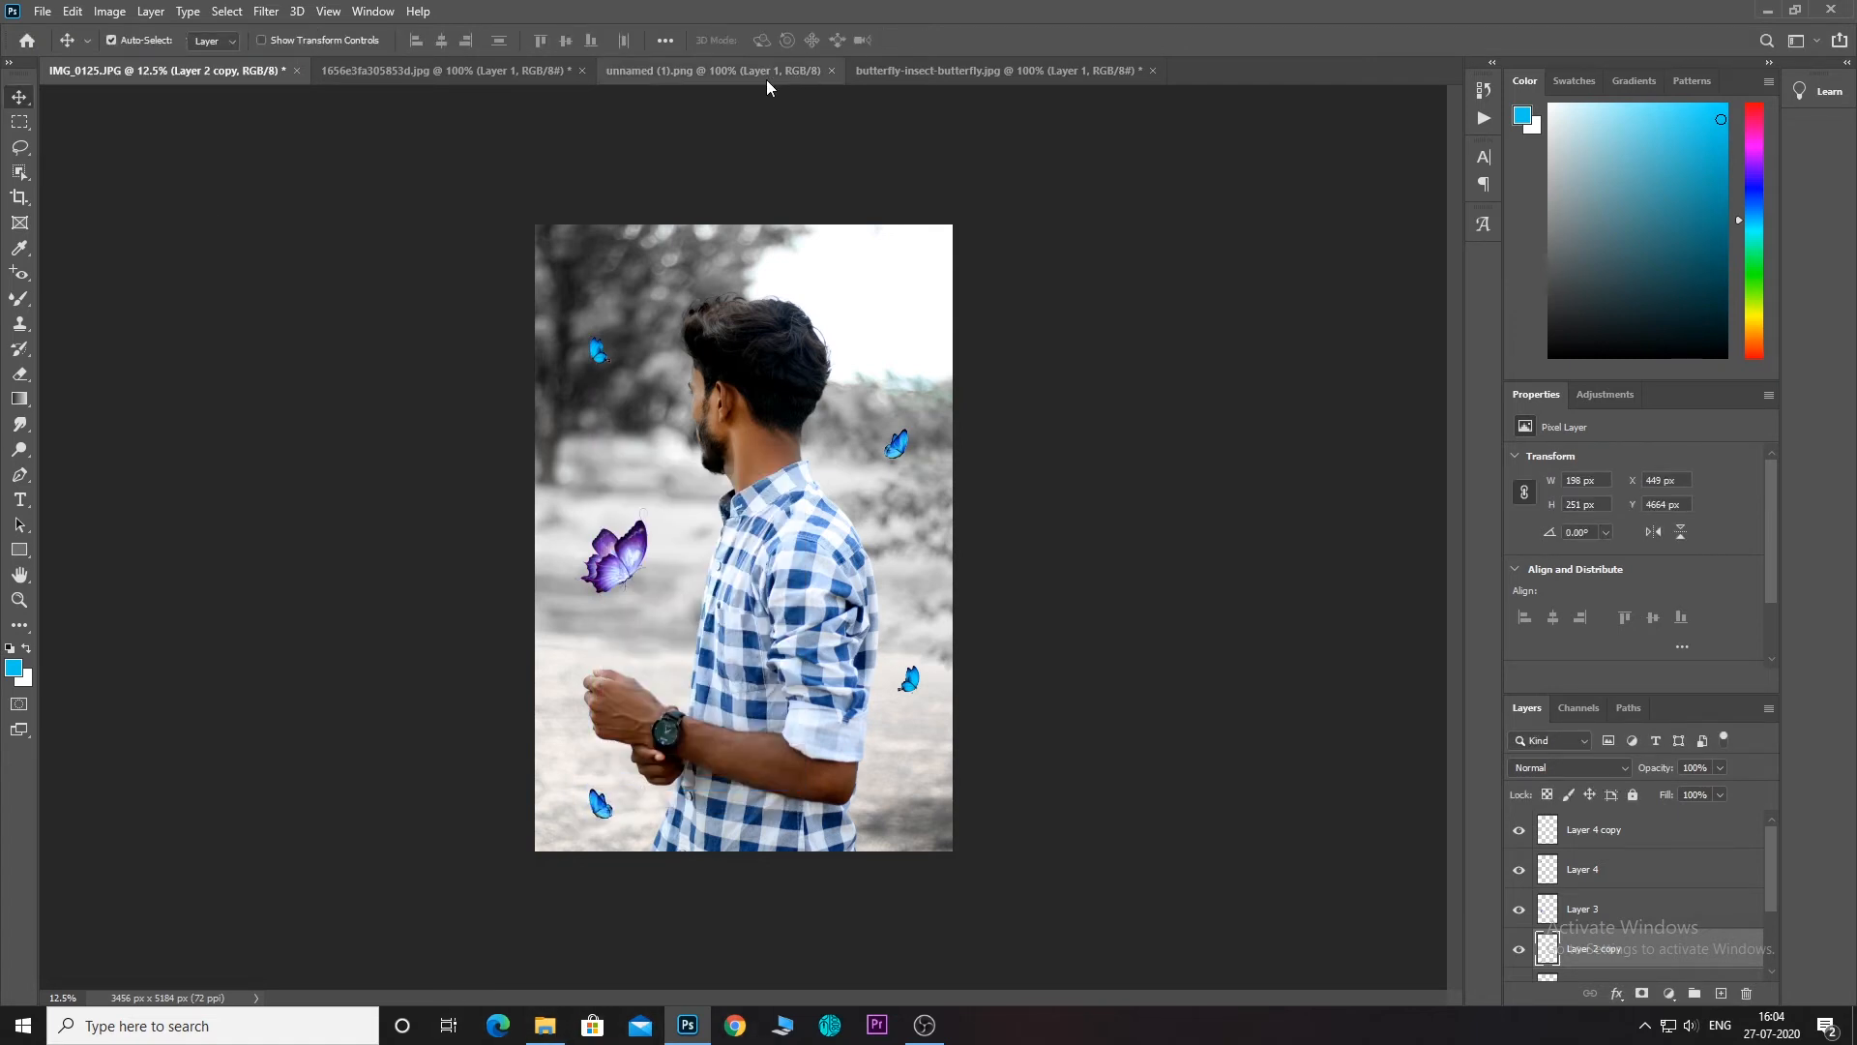
Enclose the small blue butterfly below the upper-right one in butterfly-png-29.png with a rectangular marquee of about 333 x 166 px.
{"action": "left_click", "coordinate": [921, 70]}
{"action": "left_click", "coordinate": [503, 71]}
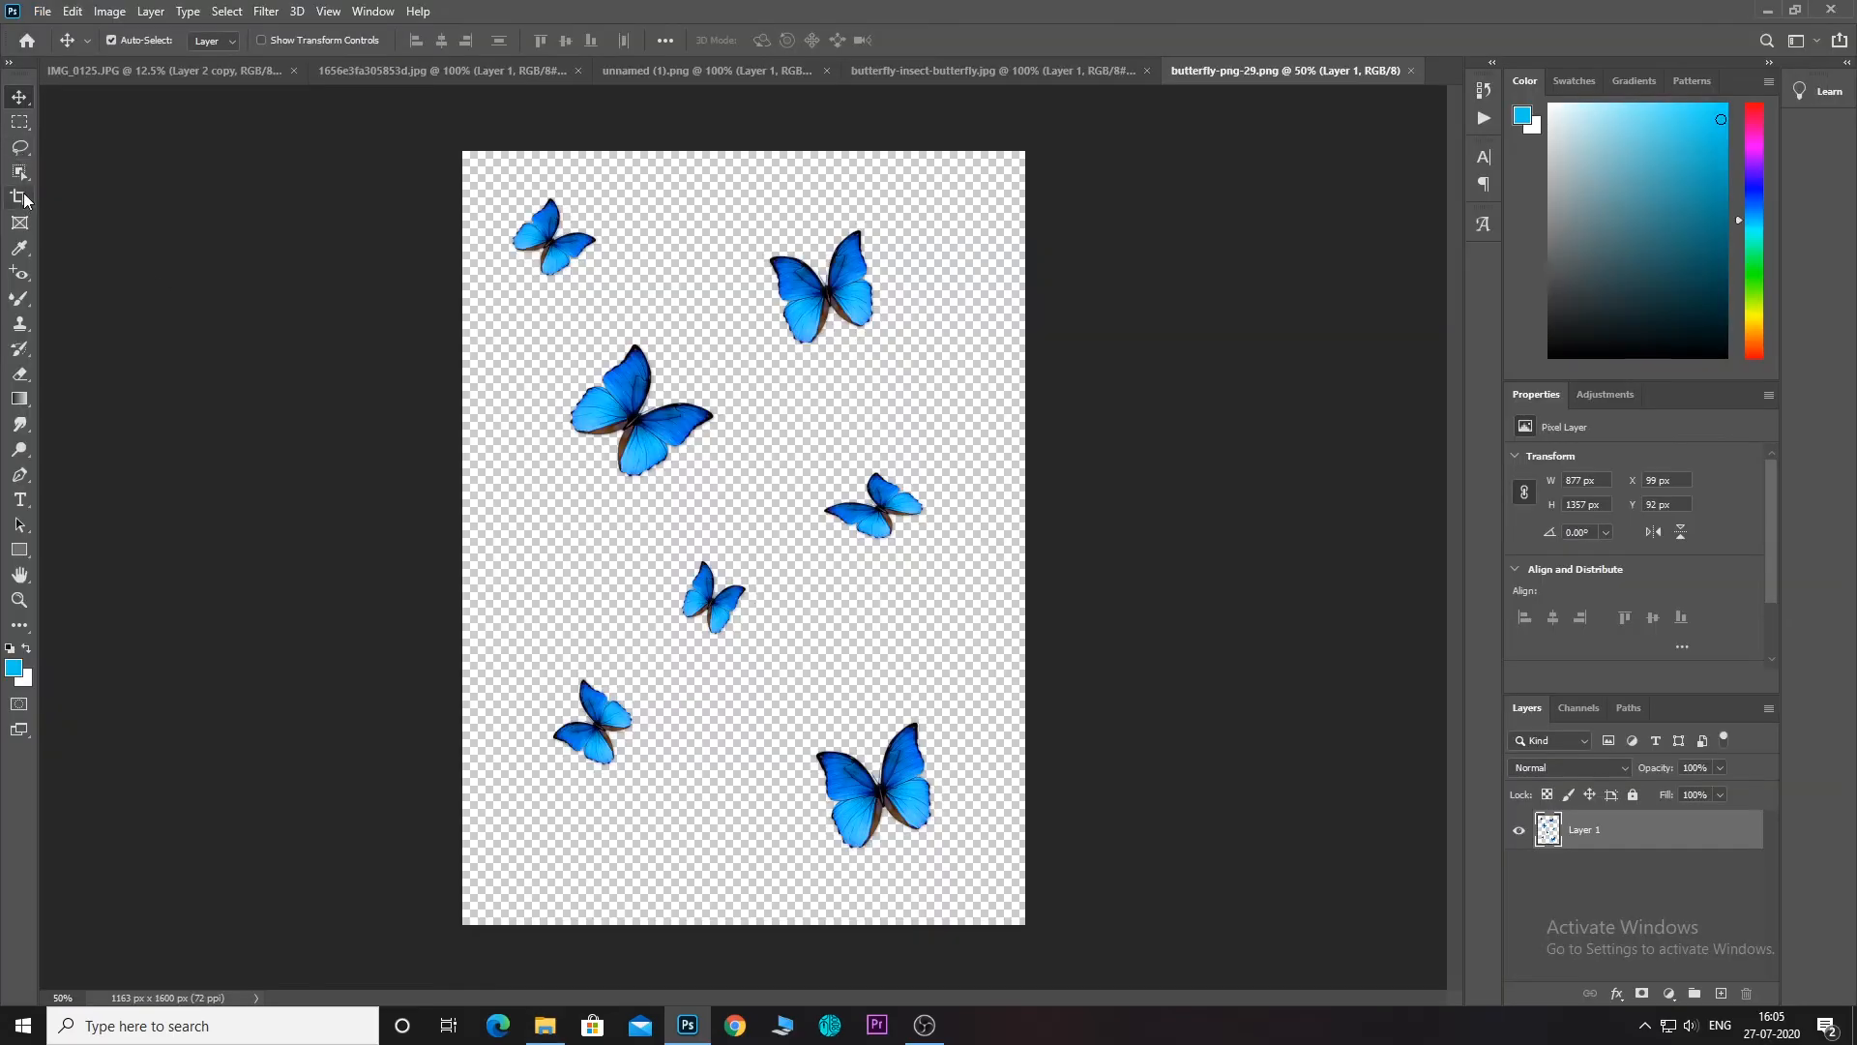
{"action": "left_click", "coordinate": [19, 122]}
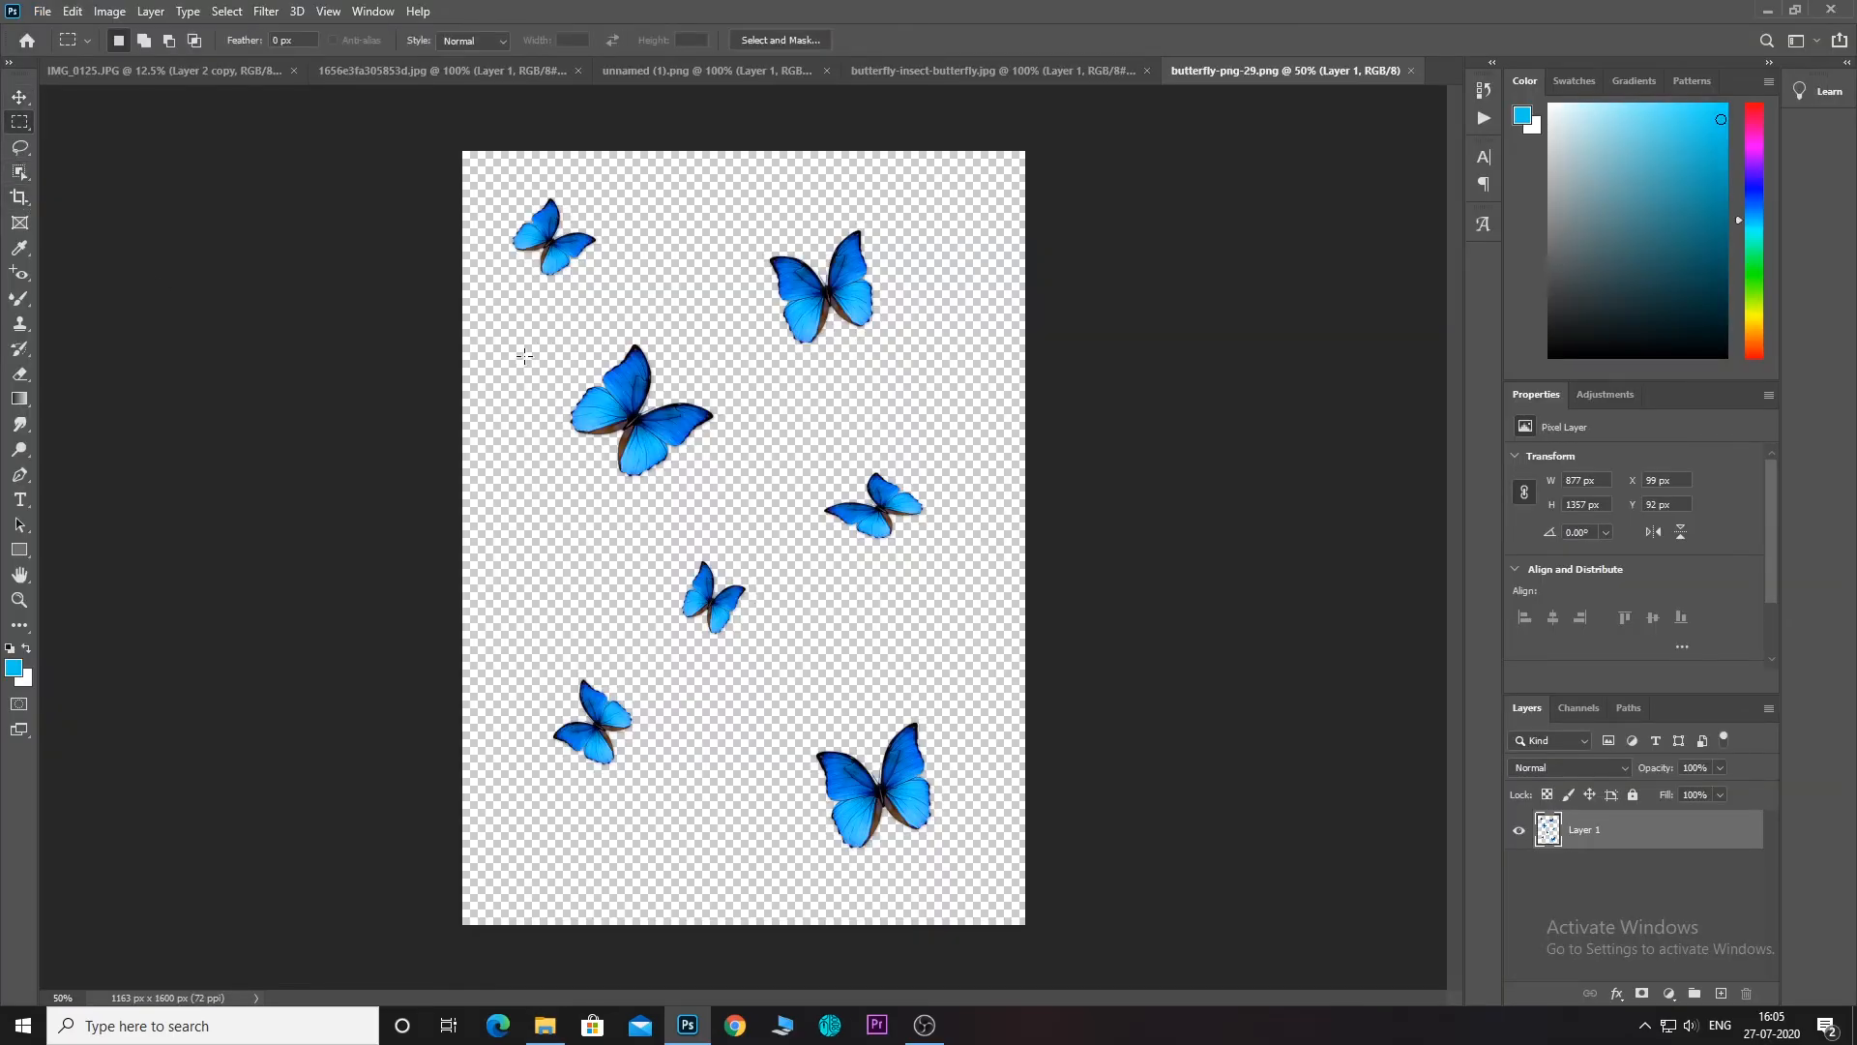
{"action": "left_click_drag", "start_coordinate": [519, 345], "coordinate": [594, 430]}
{"action": "left_click", "coordinate": [866, 569]}
{"action": "left_click_drag", "start_coordinate": [806, 473], "coordinate": [967, 553]}
Nudge the marqueed area upward, then copy the enclosed butterfly and paste it twice within butterfly-png-29.png.
{"action": "key", "text": "Up"}
{"action": "key", "text": "Up"}
{"action": "key", "text": "Up"}
{"action": "key", "text": "Up"}
{"action": "key", "text": "Up"}
{"action": "key", "text": "Up"}
{"action": "key", "text": "Up"}
{"action": "key", "text": "Up"}
{"action": "key", "text": "Up"}
{"action": "key", "text": "Up"}
{"action": "key", "text": "Up"}
{"action": "key", "text": "Up"}
{"action": "key", "text": "Up"}
{"action": "key", "text": "Up"}
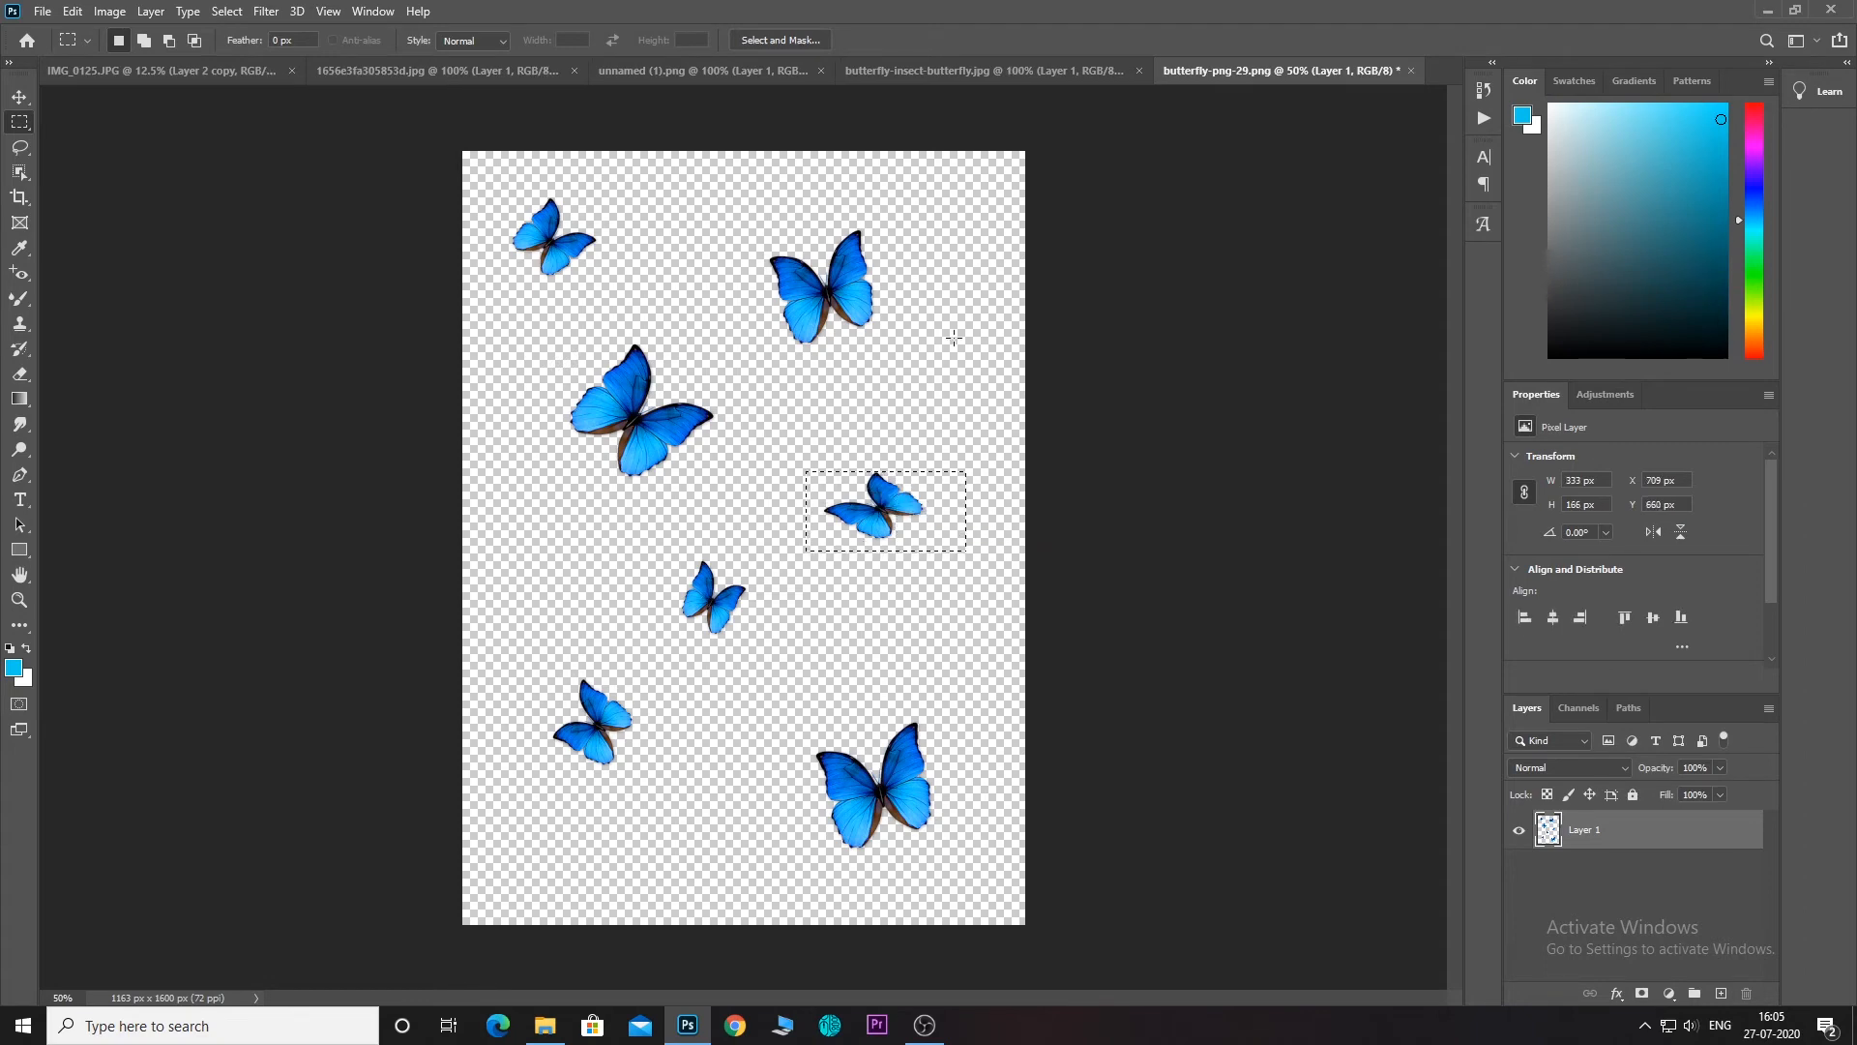
{"action": "key", "text": "ctrl+c"}
{"action": "key", "text": "ctrl+v"}
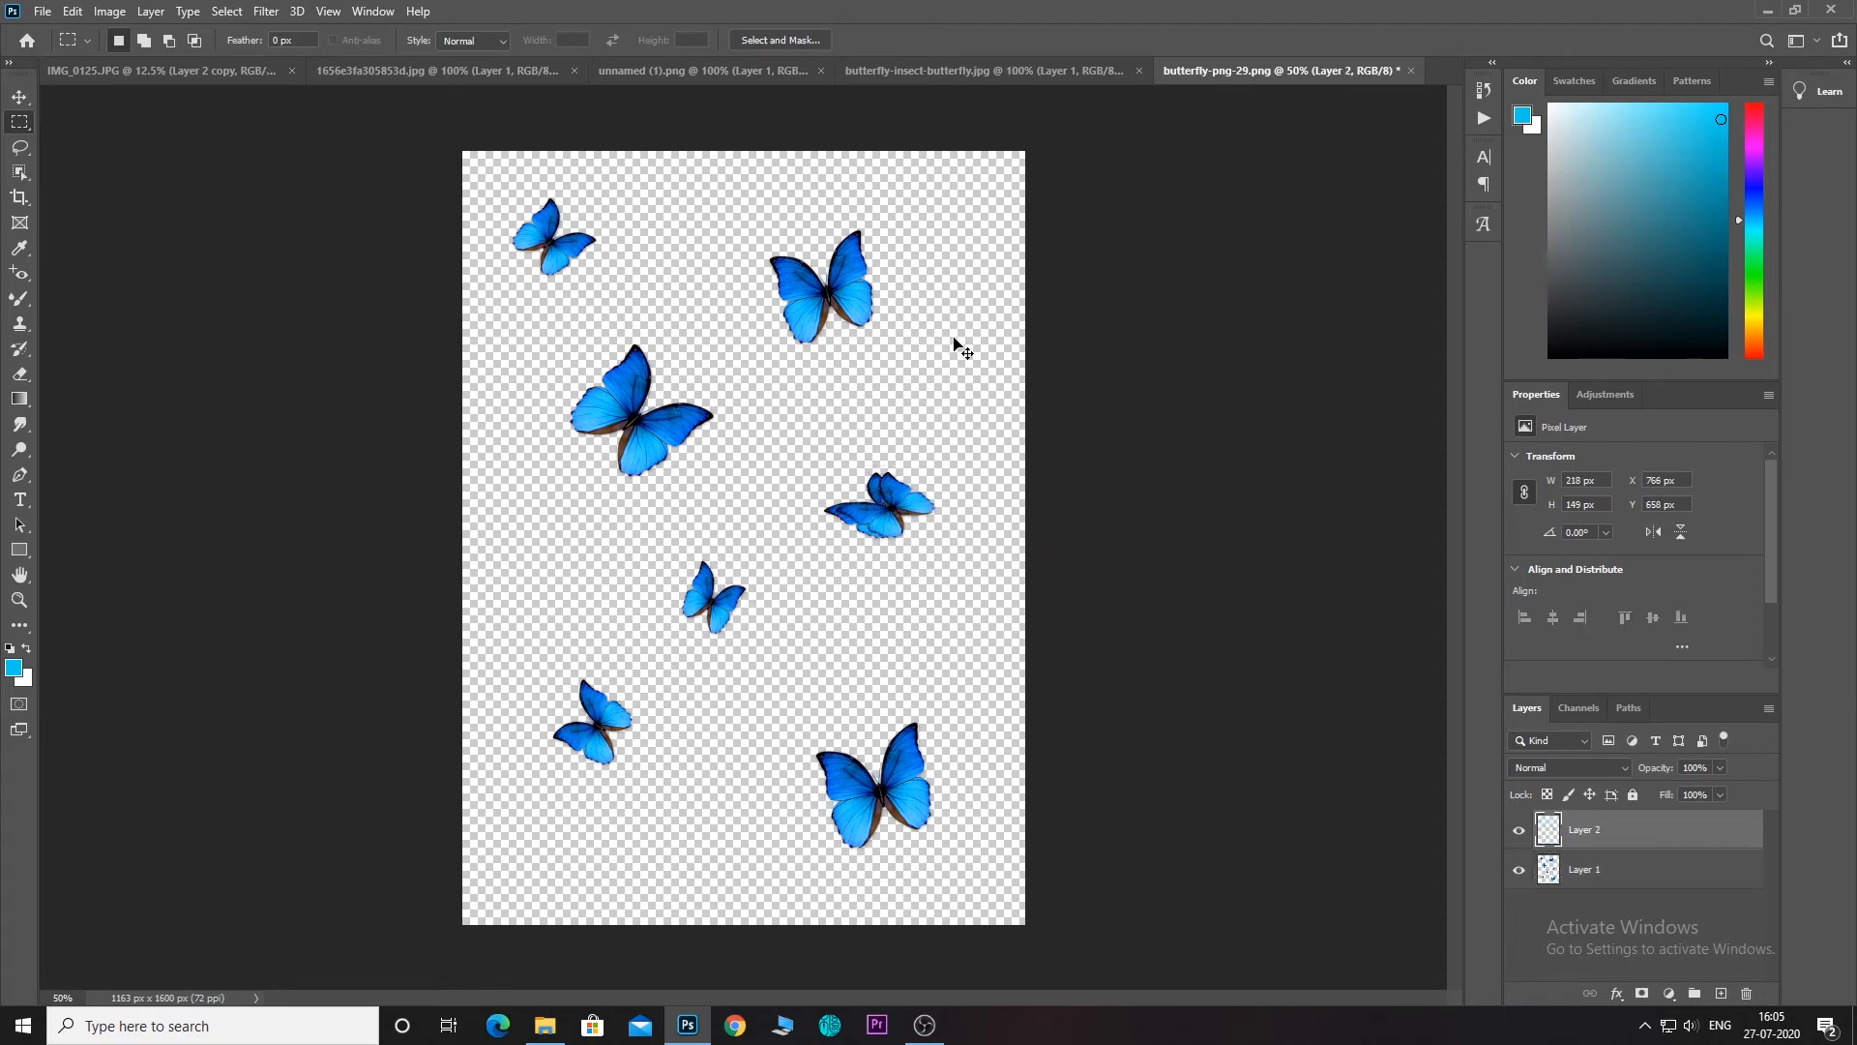
{"action": "key", "text": "ctrl+v"}
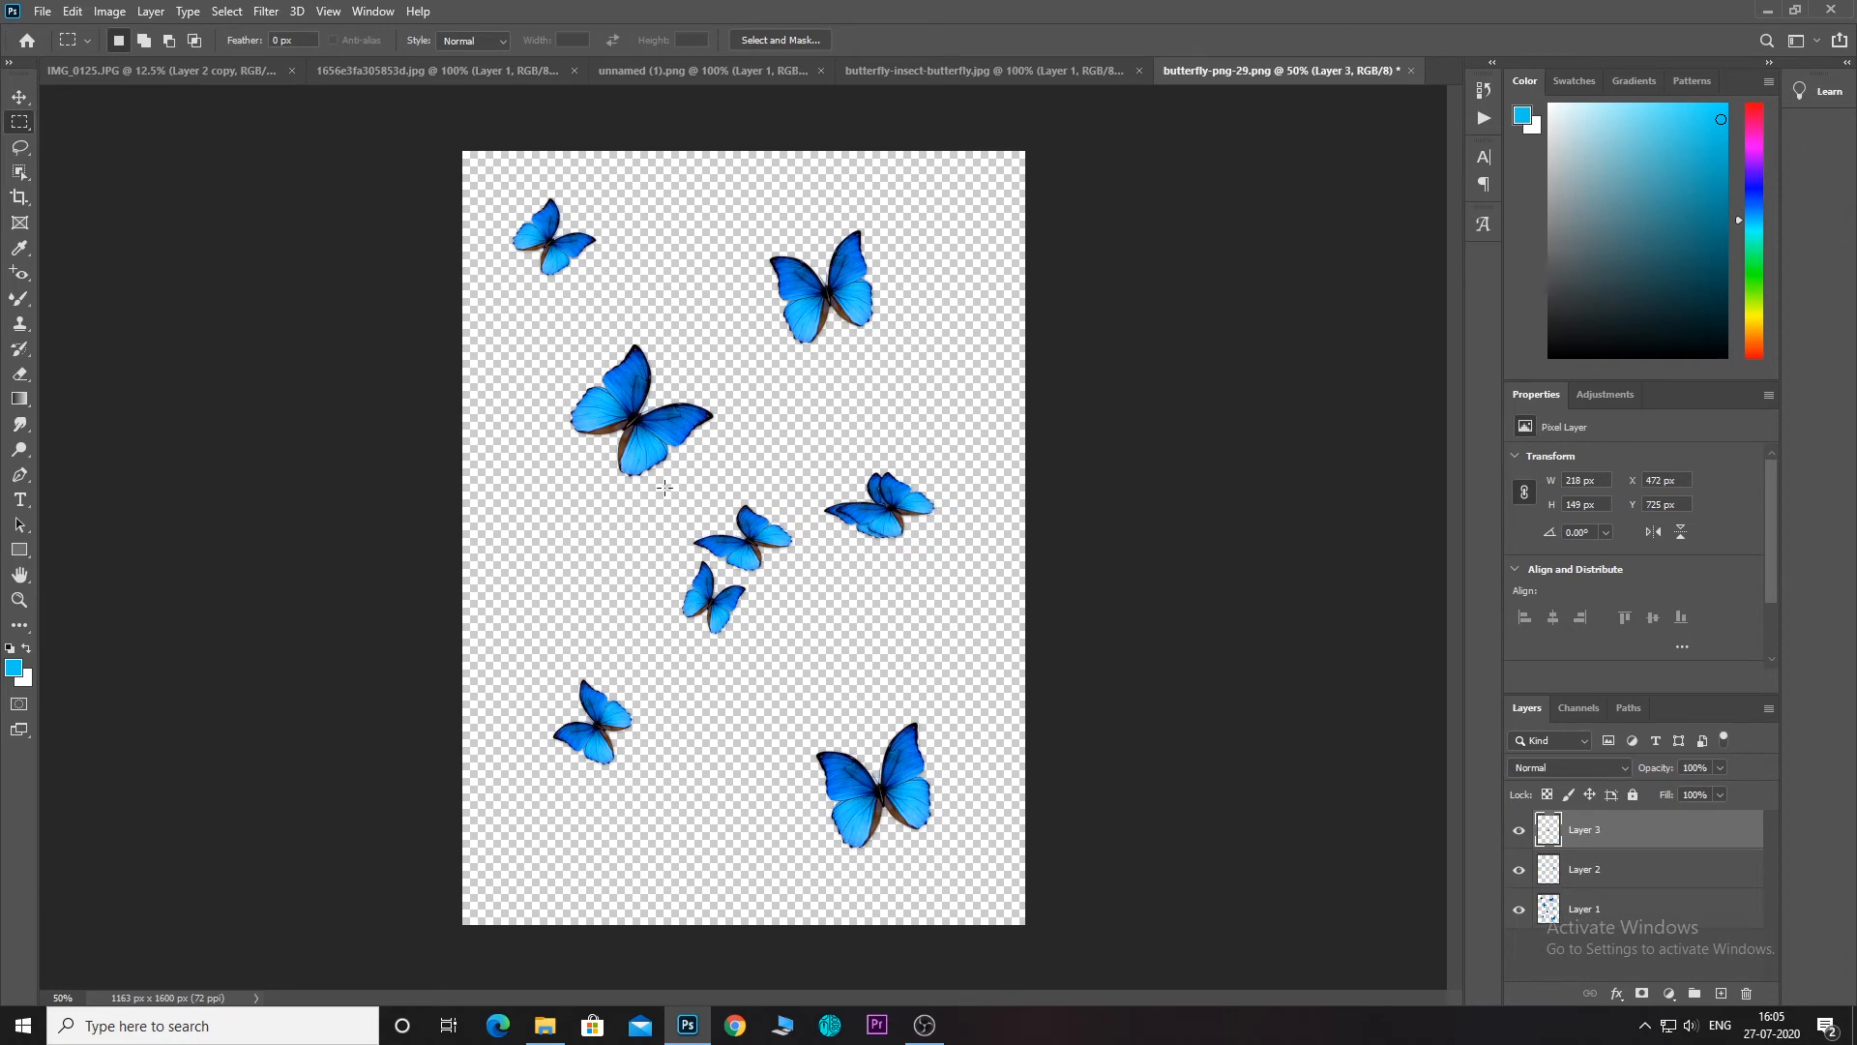
Paste the copied blue butterfly into the portrait IMG_0125.JPG beside the shirt collar, and paste a second copy onto the front of the shirt.
{"action": "left_click", "coordinate": [155, 70]}
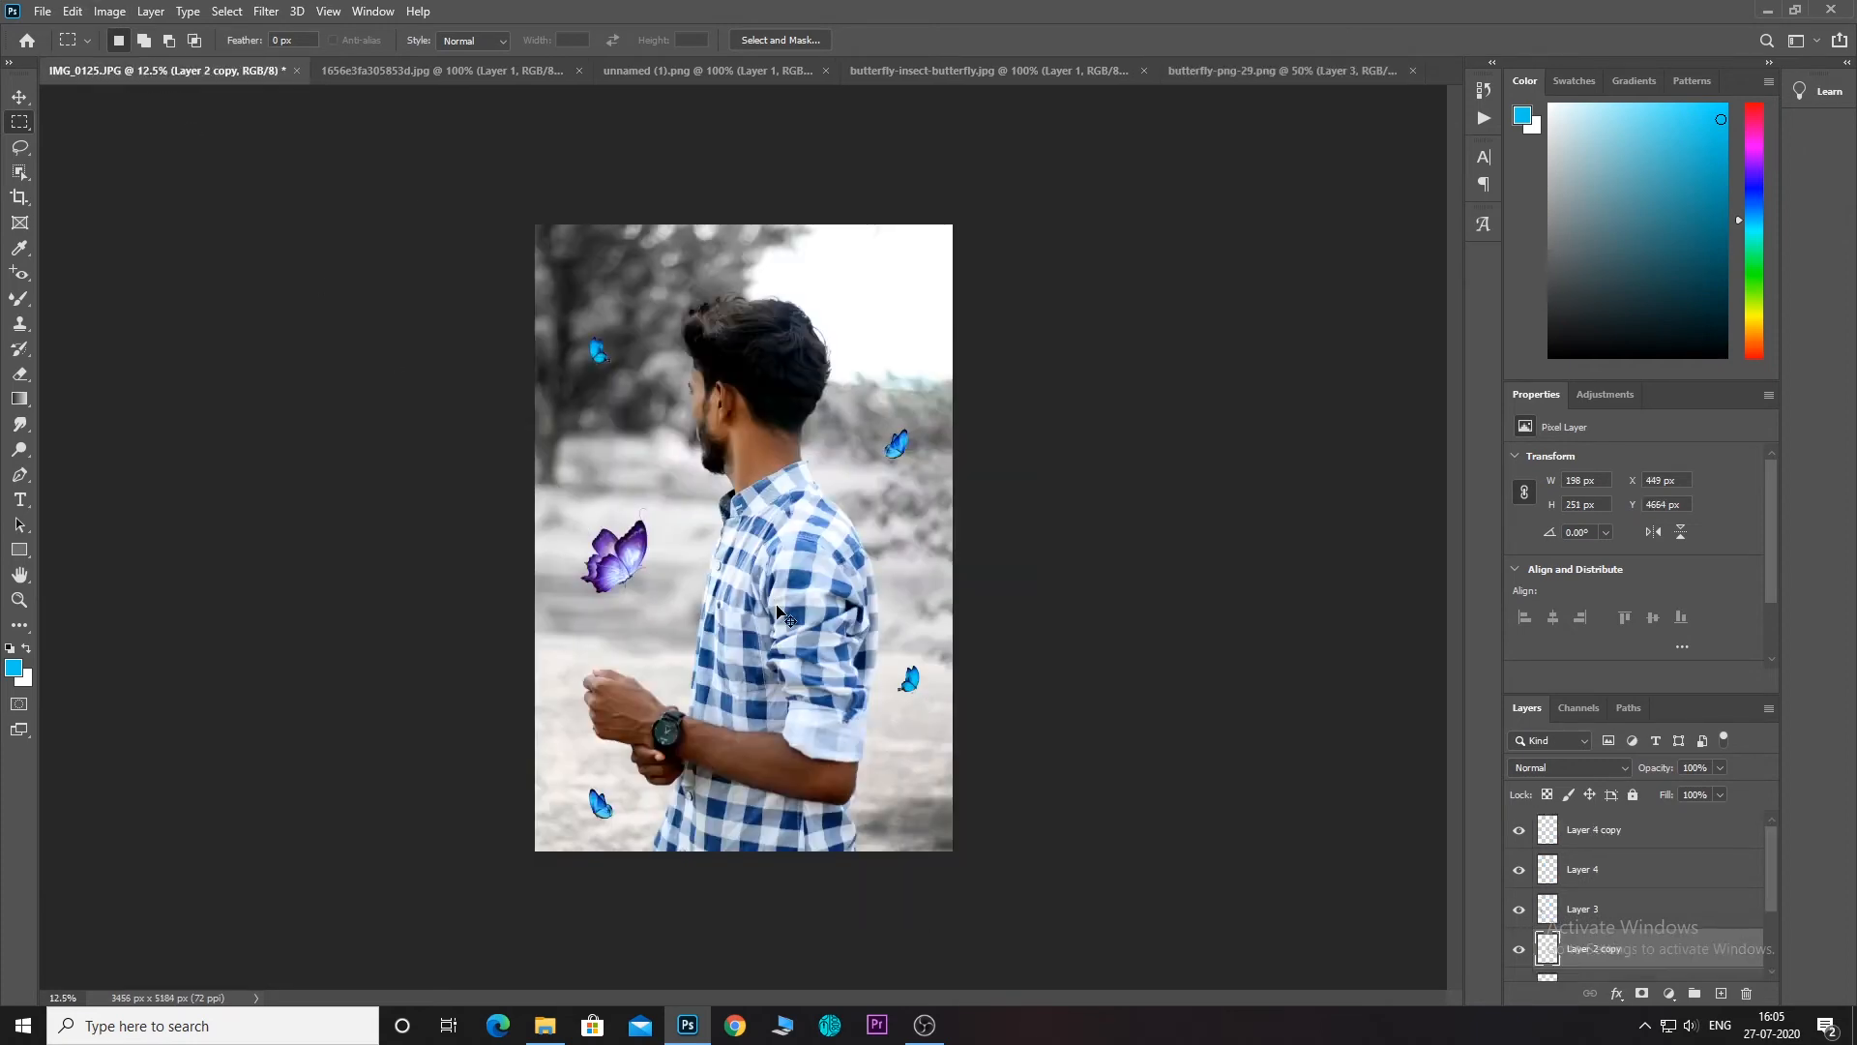
{"action": "key", "text": "ctrl+v"}
{"action": "key", "text": "v"}
{"action": "left_click_drag", "start_coordinate": [762, 552], "coordinate": [691, 511]}
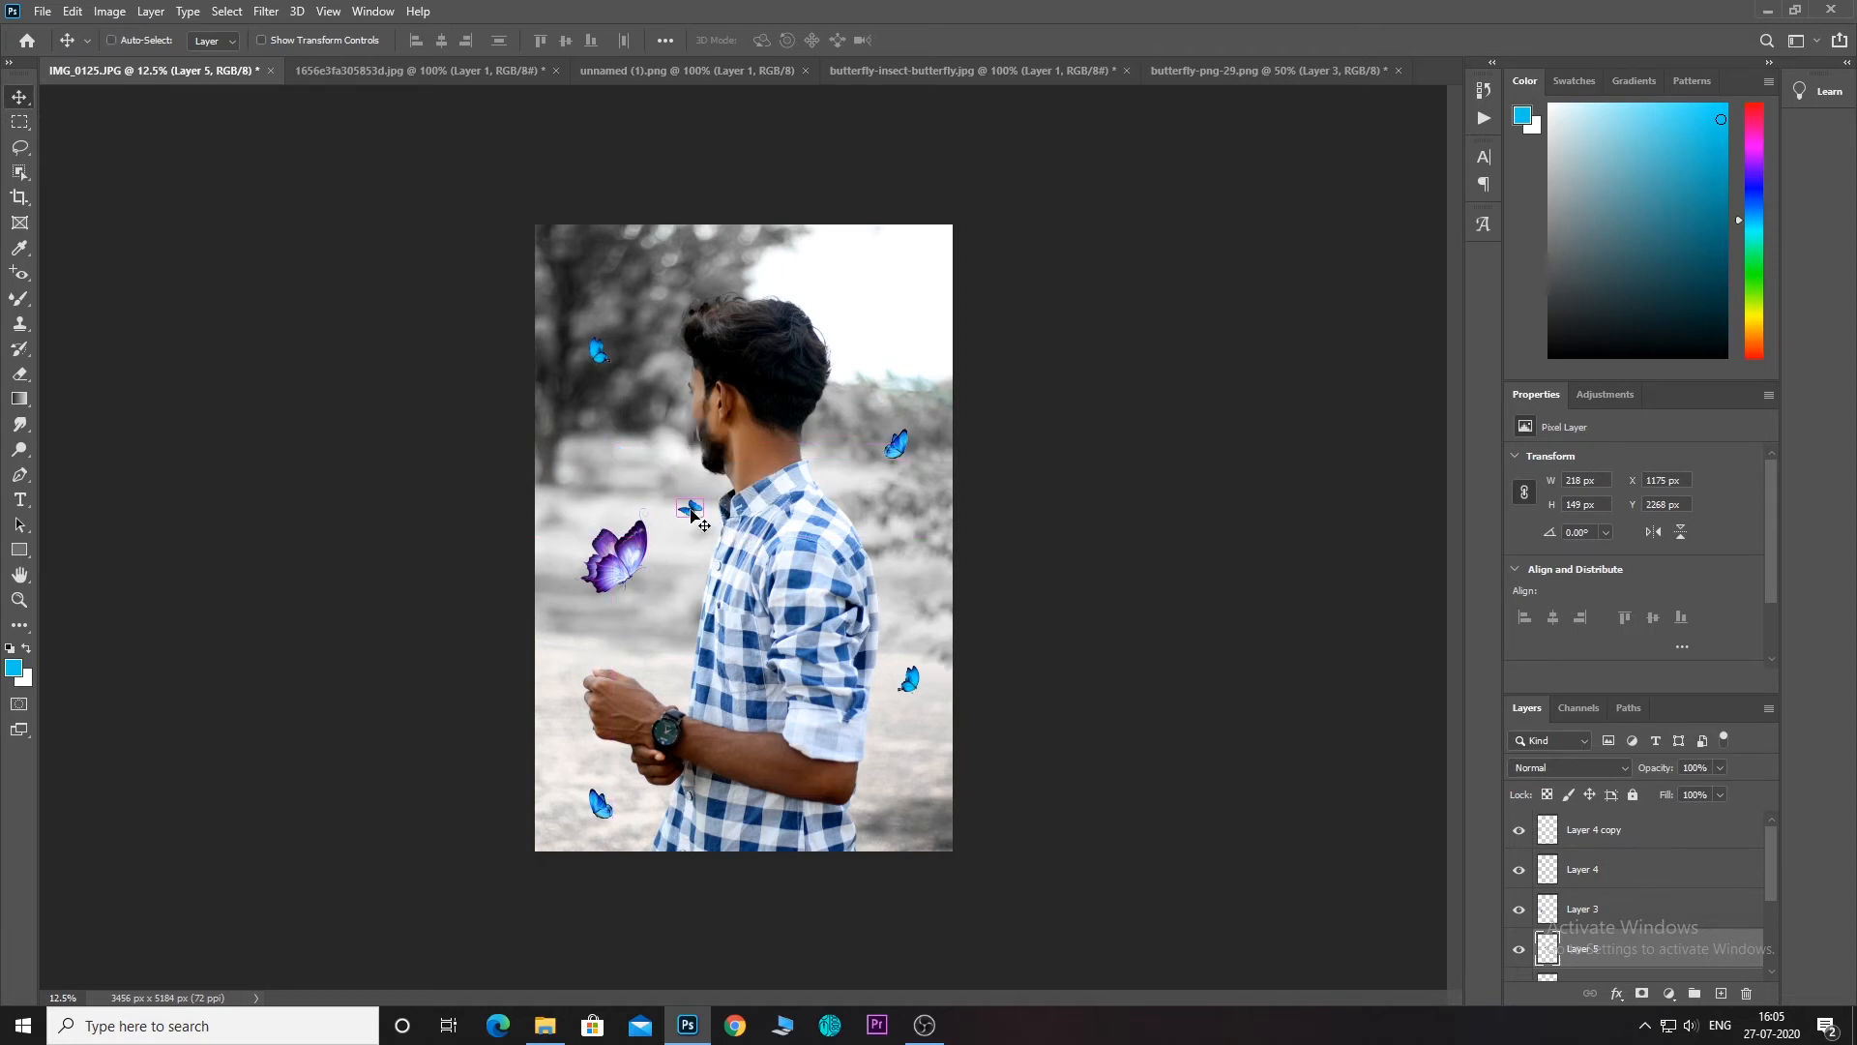
{"action": "key", "text": "ctrl"}
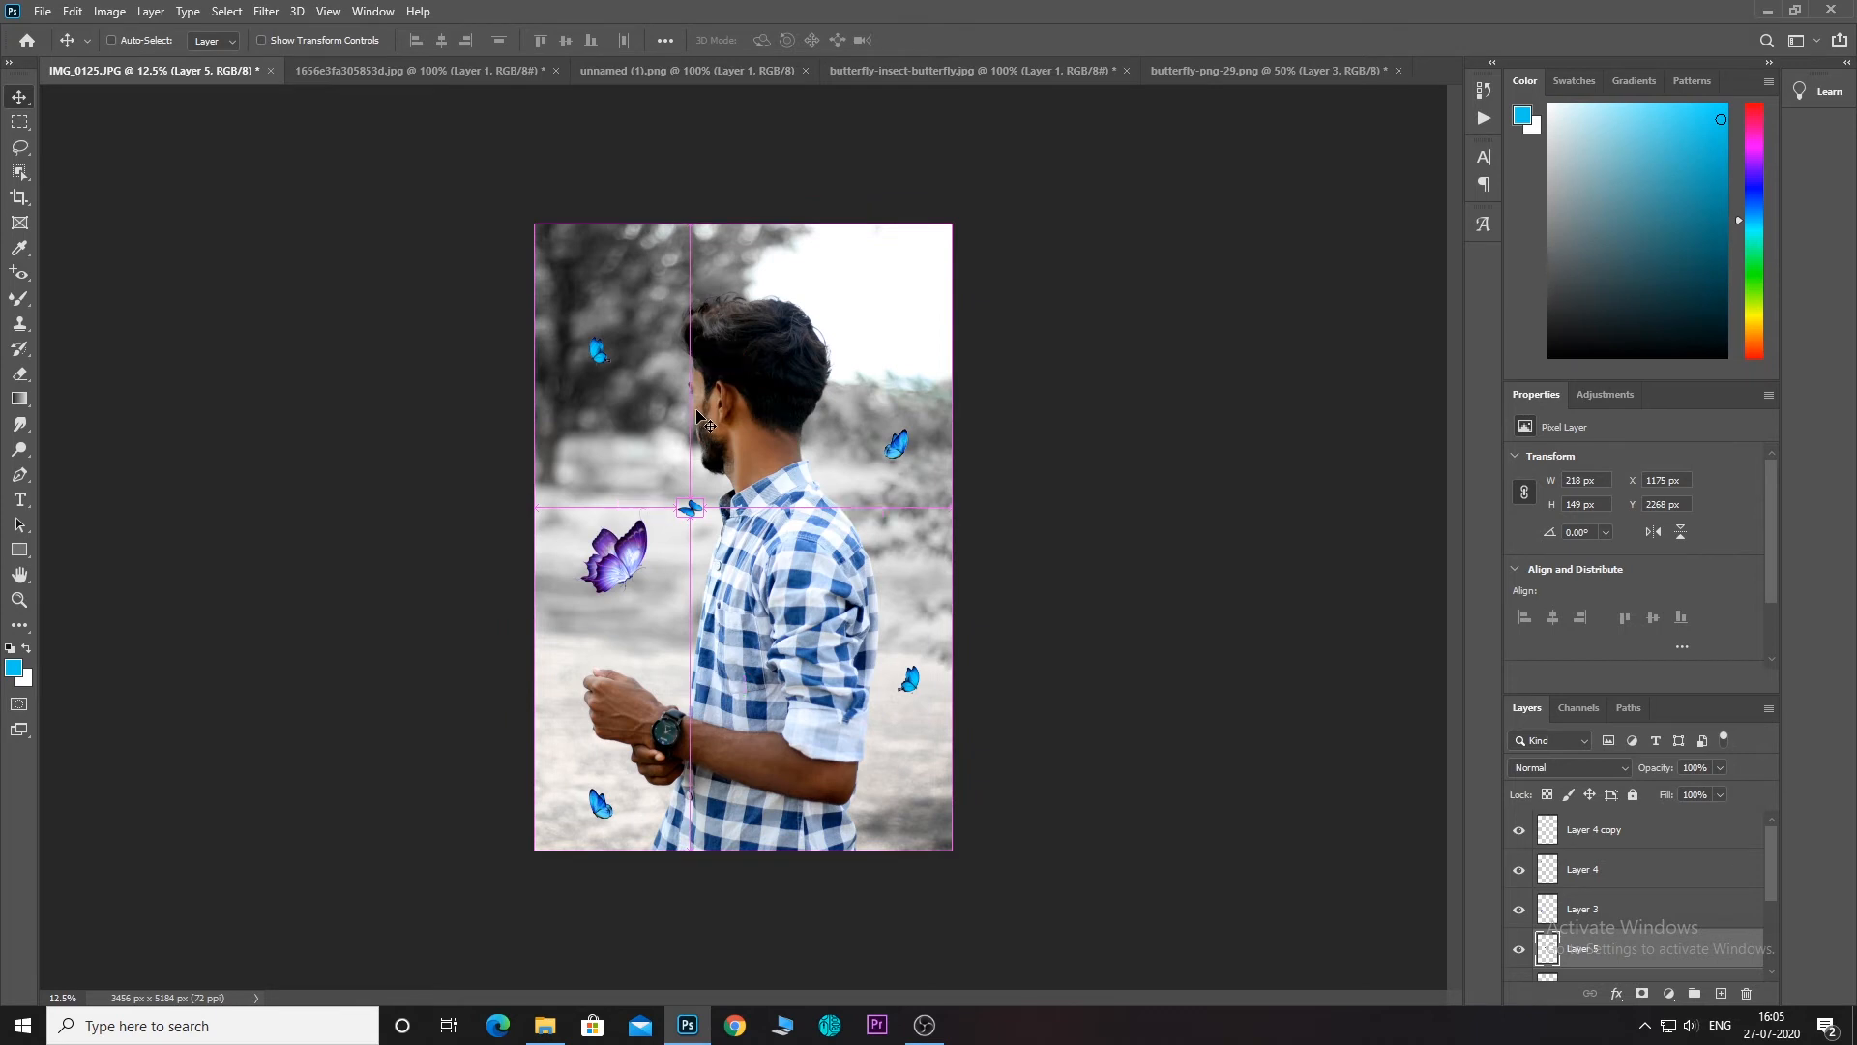
{"action": "key", "text": "ctrl+v"}
{"action": "left_click_drag", "start_coordinate": [755, 571], "coordinate": [745, 650]}
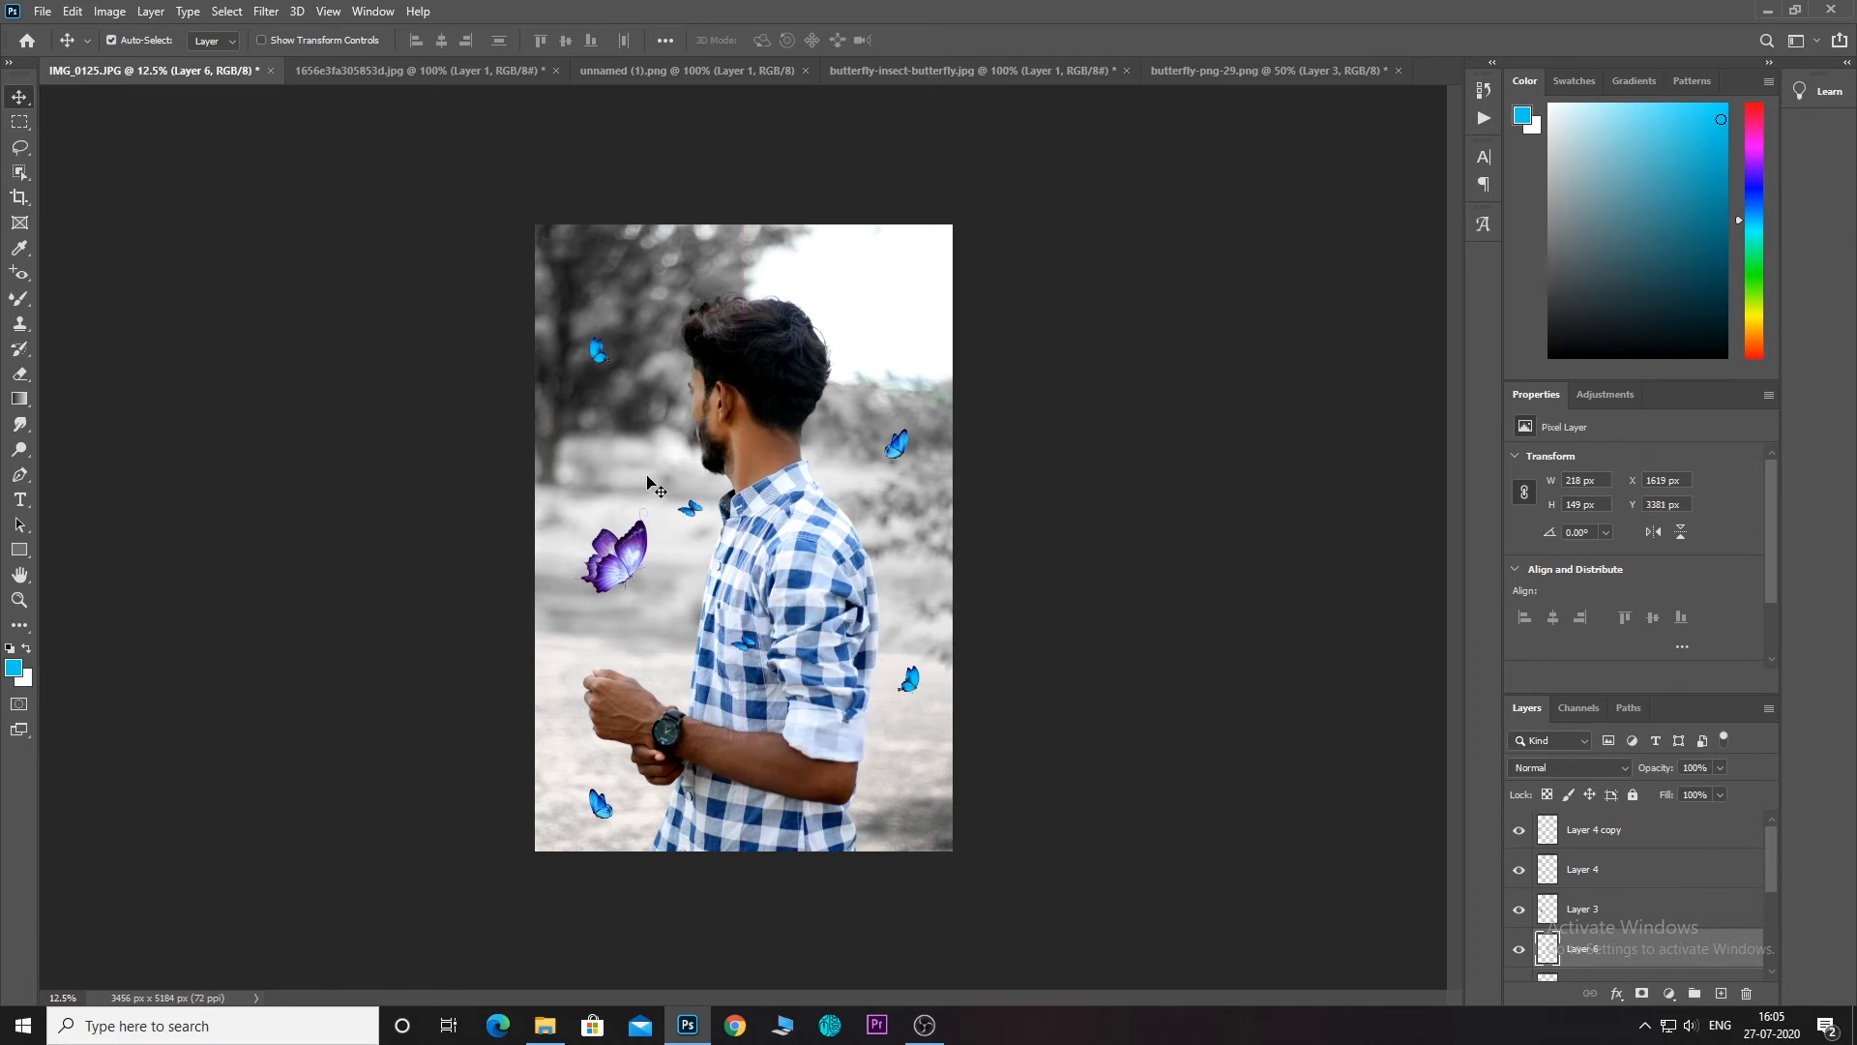
Move the butterfly near the trees slightly up, and shift the one beside the collar up and away from the shirt.
{"action": "left_click_drag", "start_coordinate": [597, 354], "coordinate": [599, 339]}
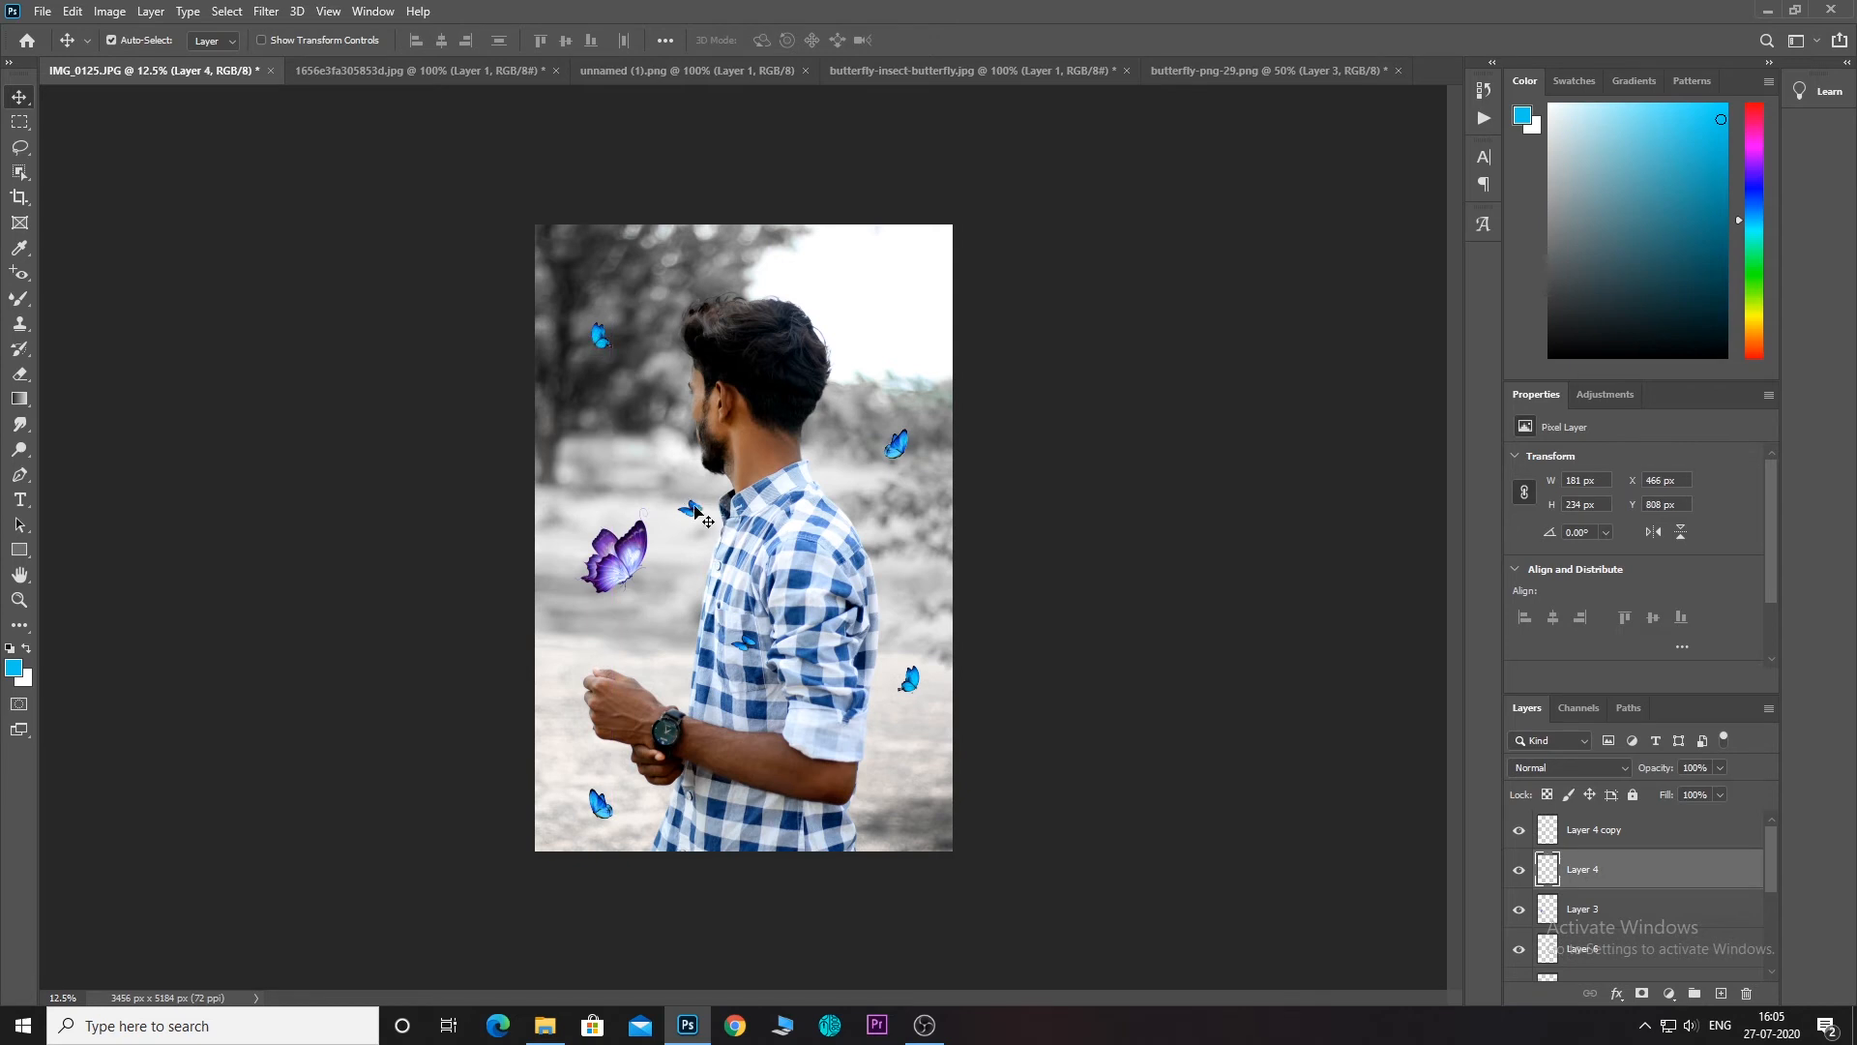
{"action": "left_click_drag", "start_coordinate": [693, 511], "coordinate": [679, 501]}
{"action": "left_click_drag", "start_coordinate": [903, 449], "coordinate": [902, 446]}
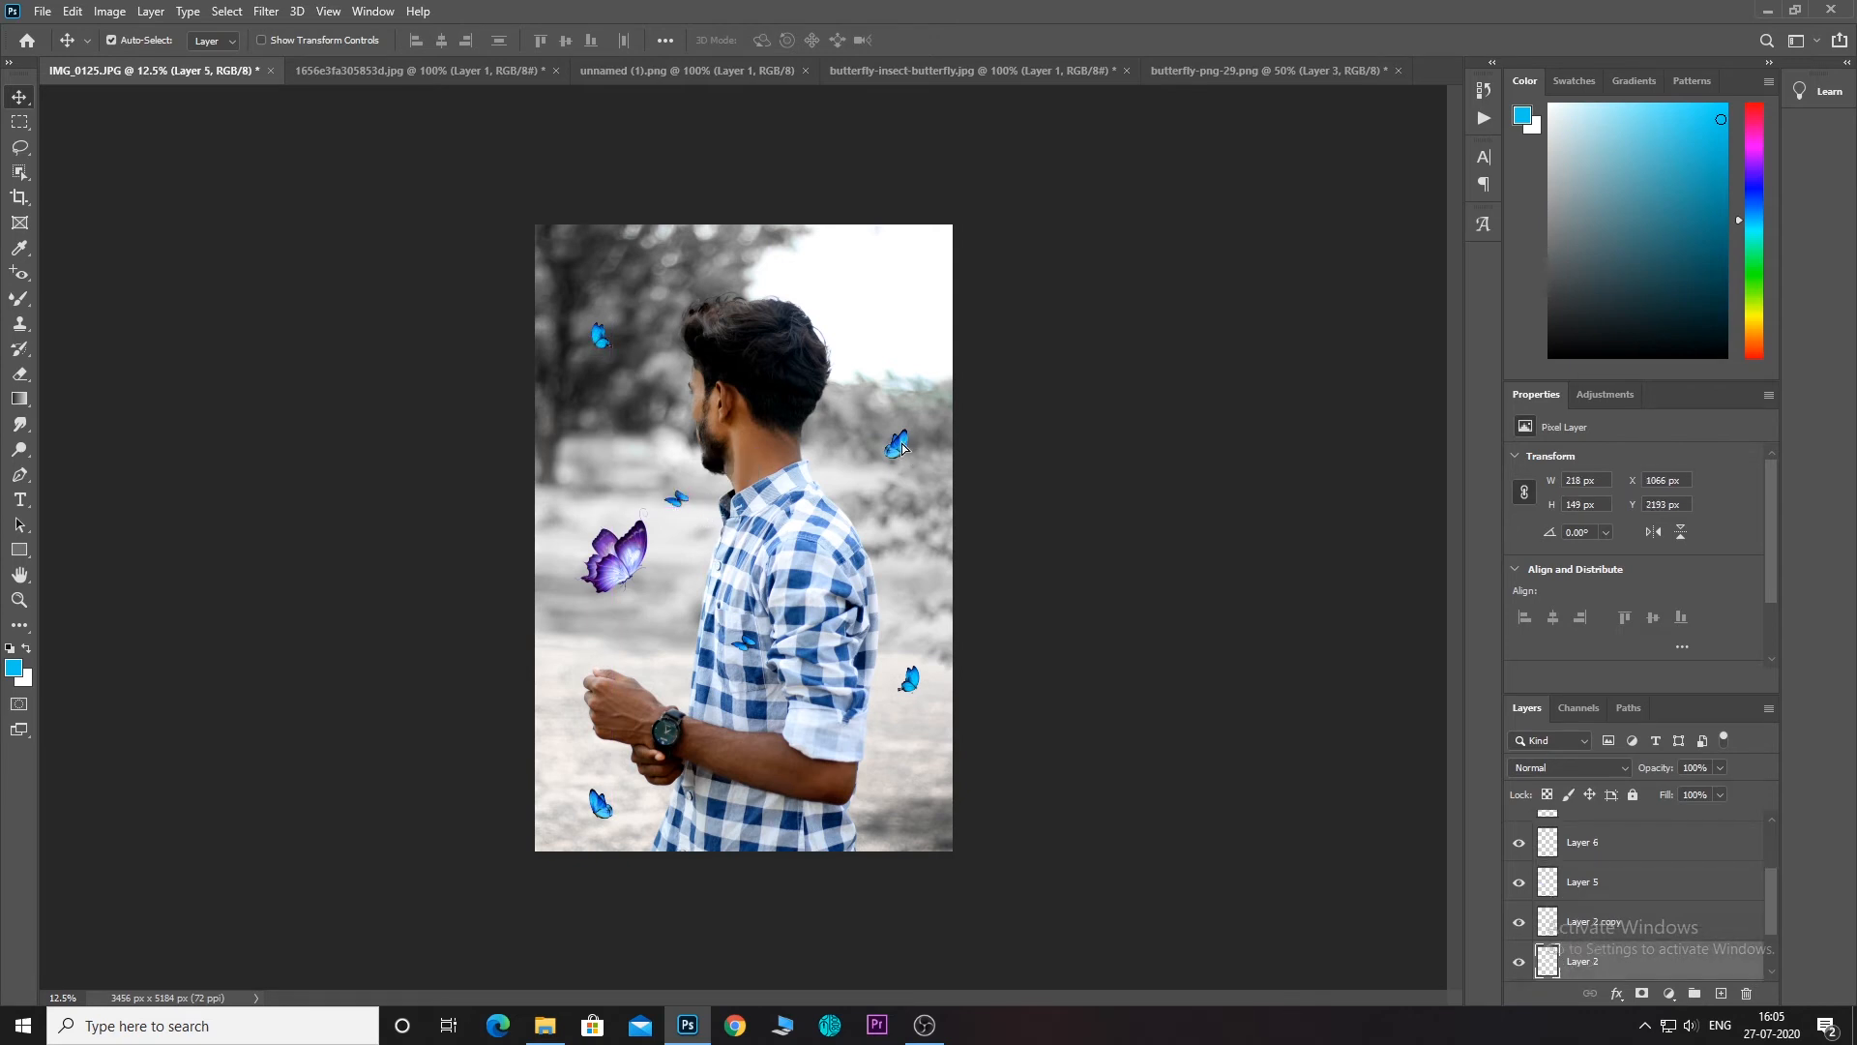
Try a Lens Blur with radius 56 on the blue butterfly behind the shoulder and undo it.
{"action": "left_click", "coordinate": [595, 341]}
{"action": "key", "text": "ctrl+plus"}
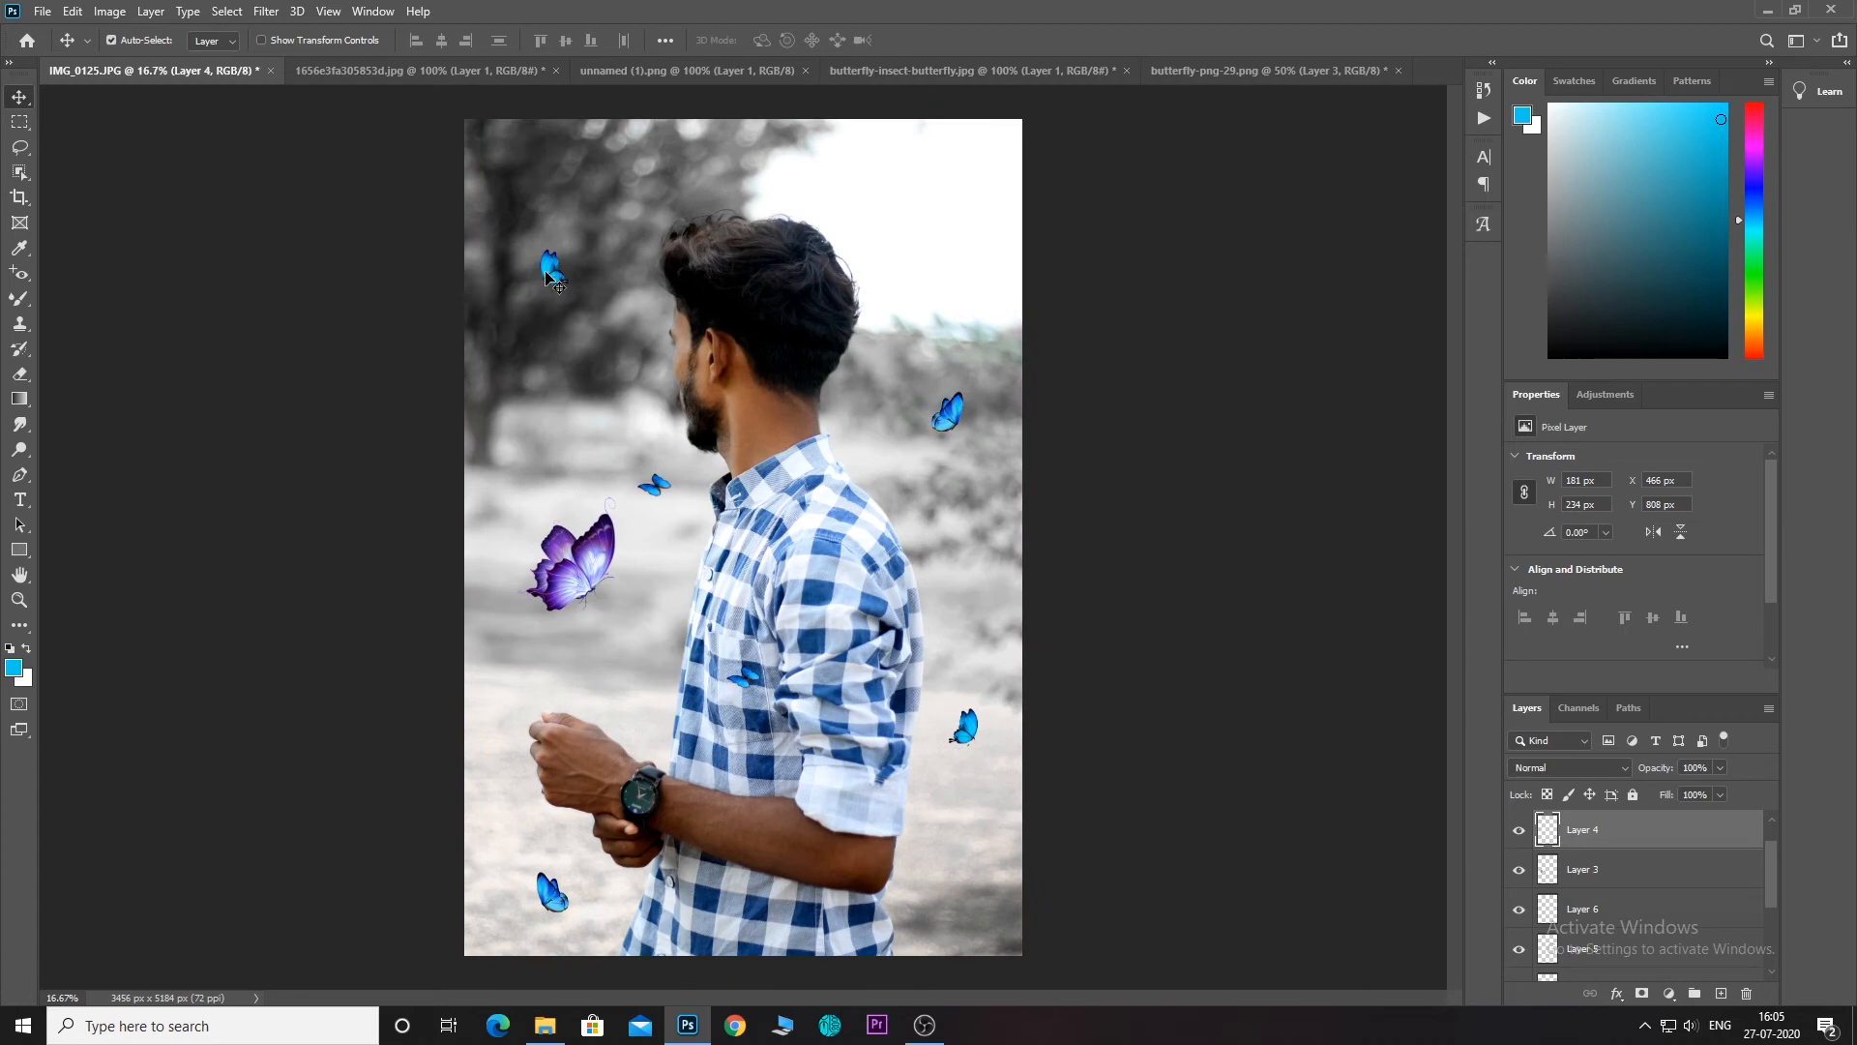
{"action": "right_click", "coordinate": [548, 278]}
{"action": "left_click", "coordinate": [554, 265]}
{"action": "left_click", "coordinate": [955, 415]}
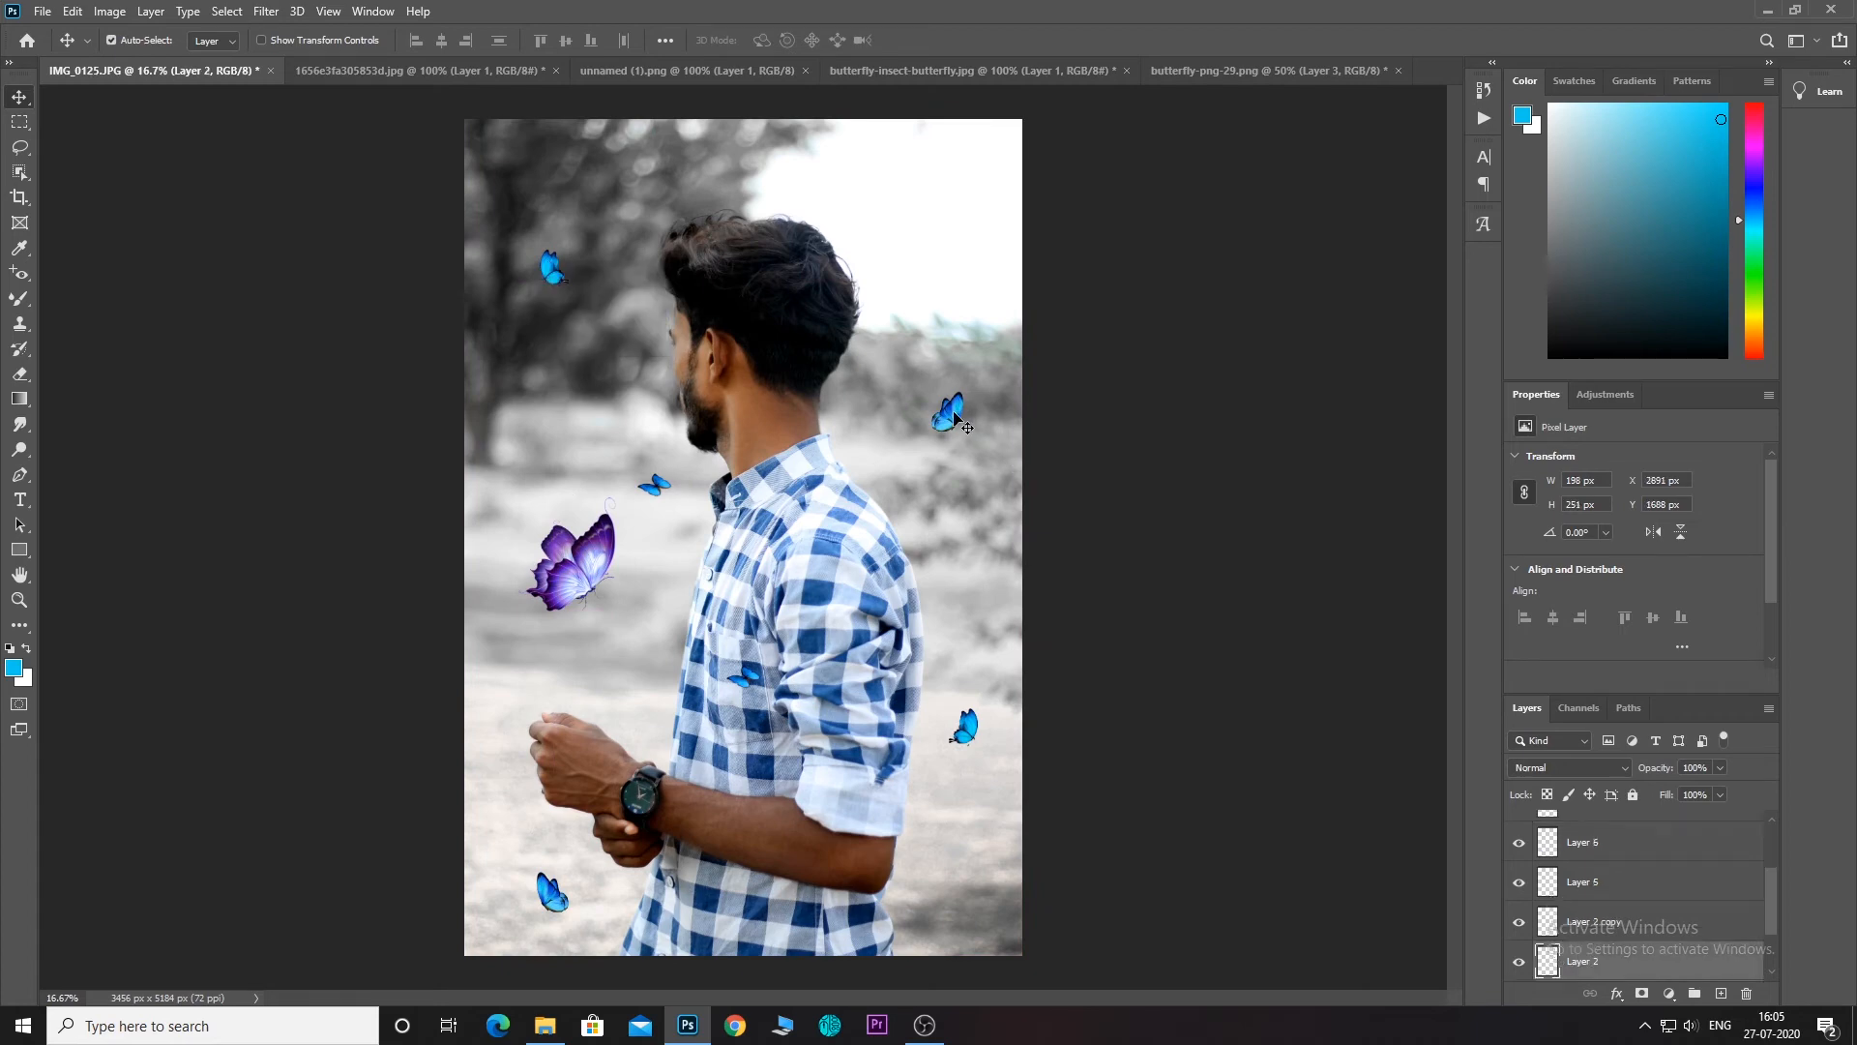
{"action": "right_click", "coordinate": [954, 414]}
{"action": "left_click", "coordinate": [953, 413]}
{"action": "left_click", "coordinate": [266, 12]}
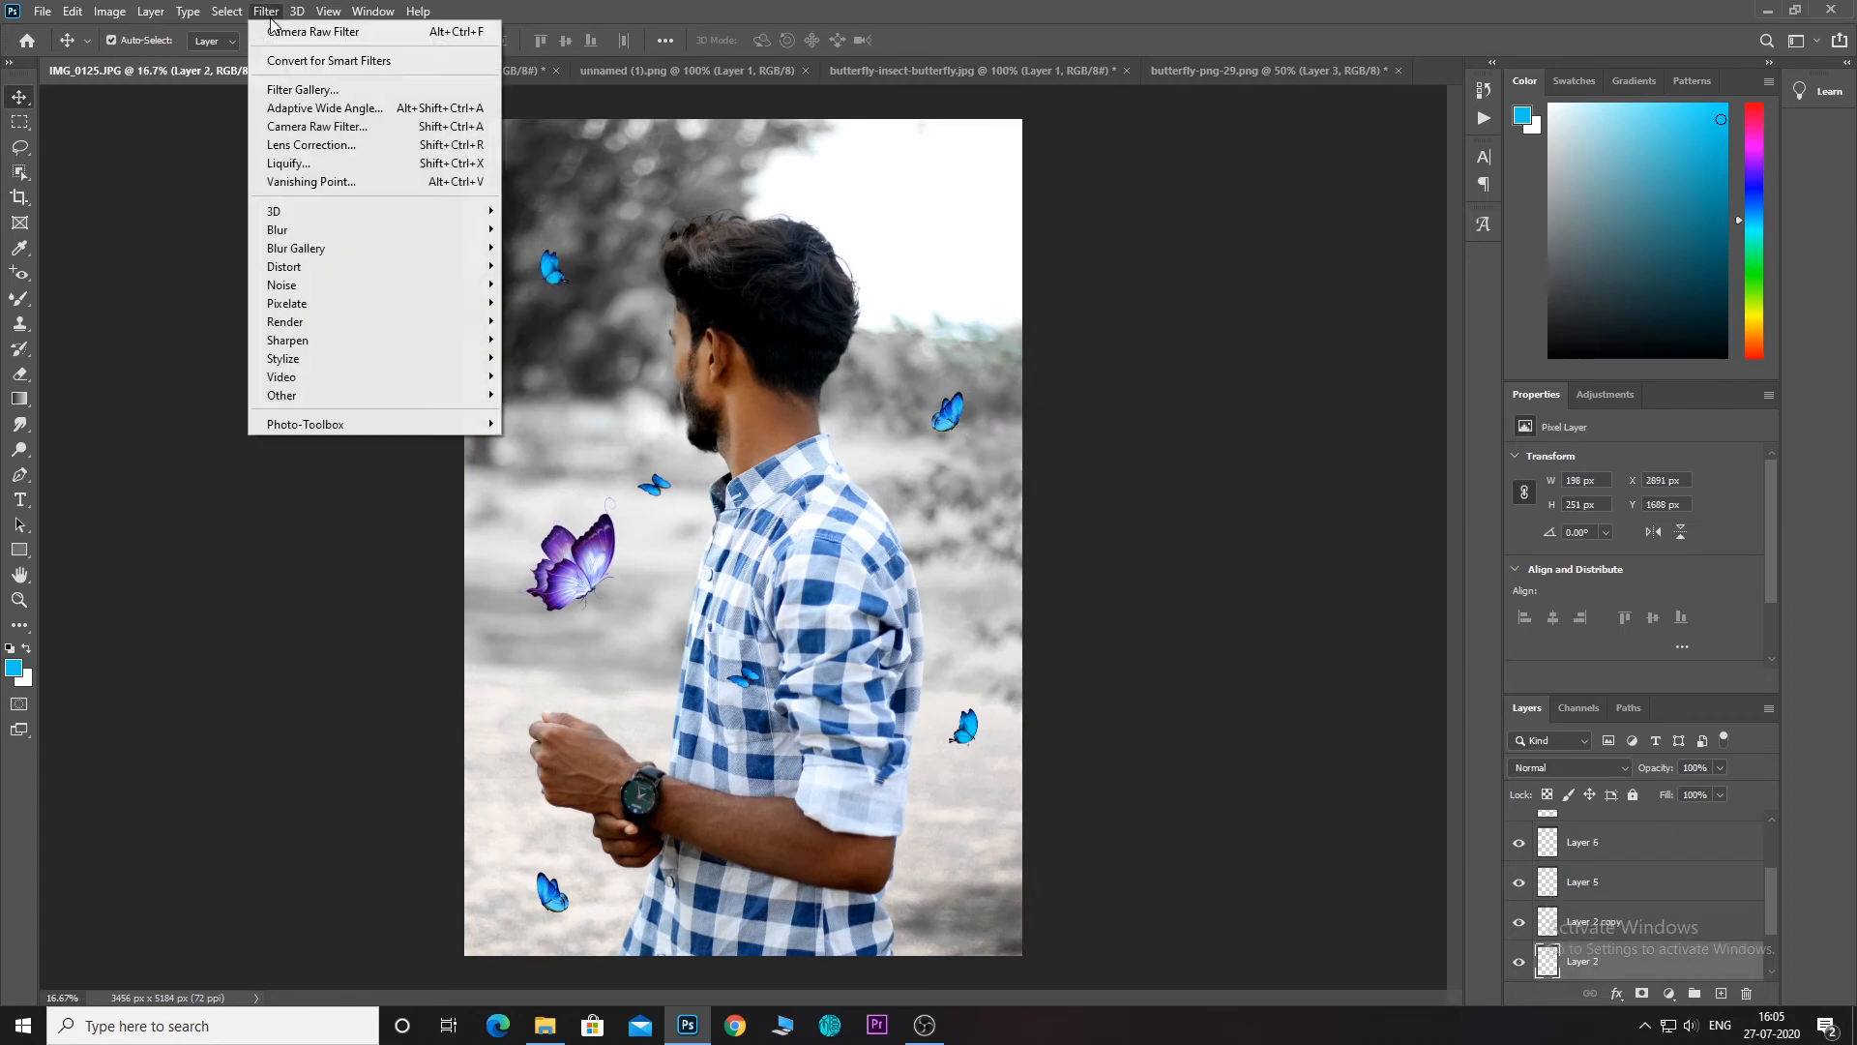
{"action": "mouse_move", "coordinate": [387, 229]}
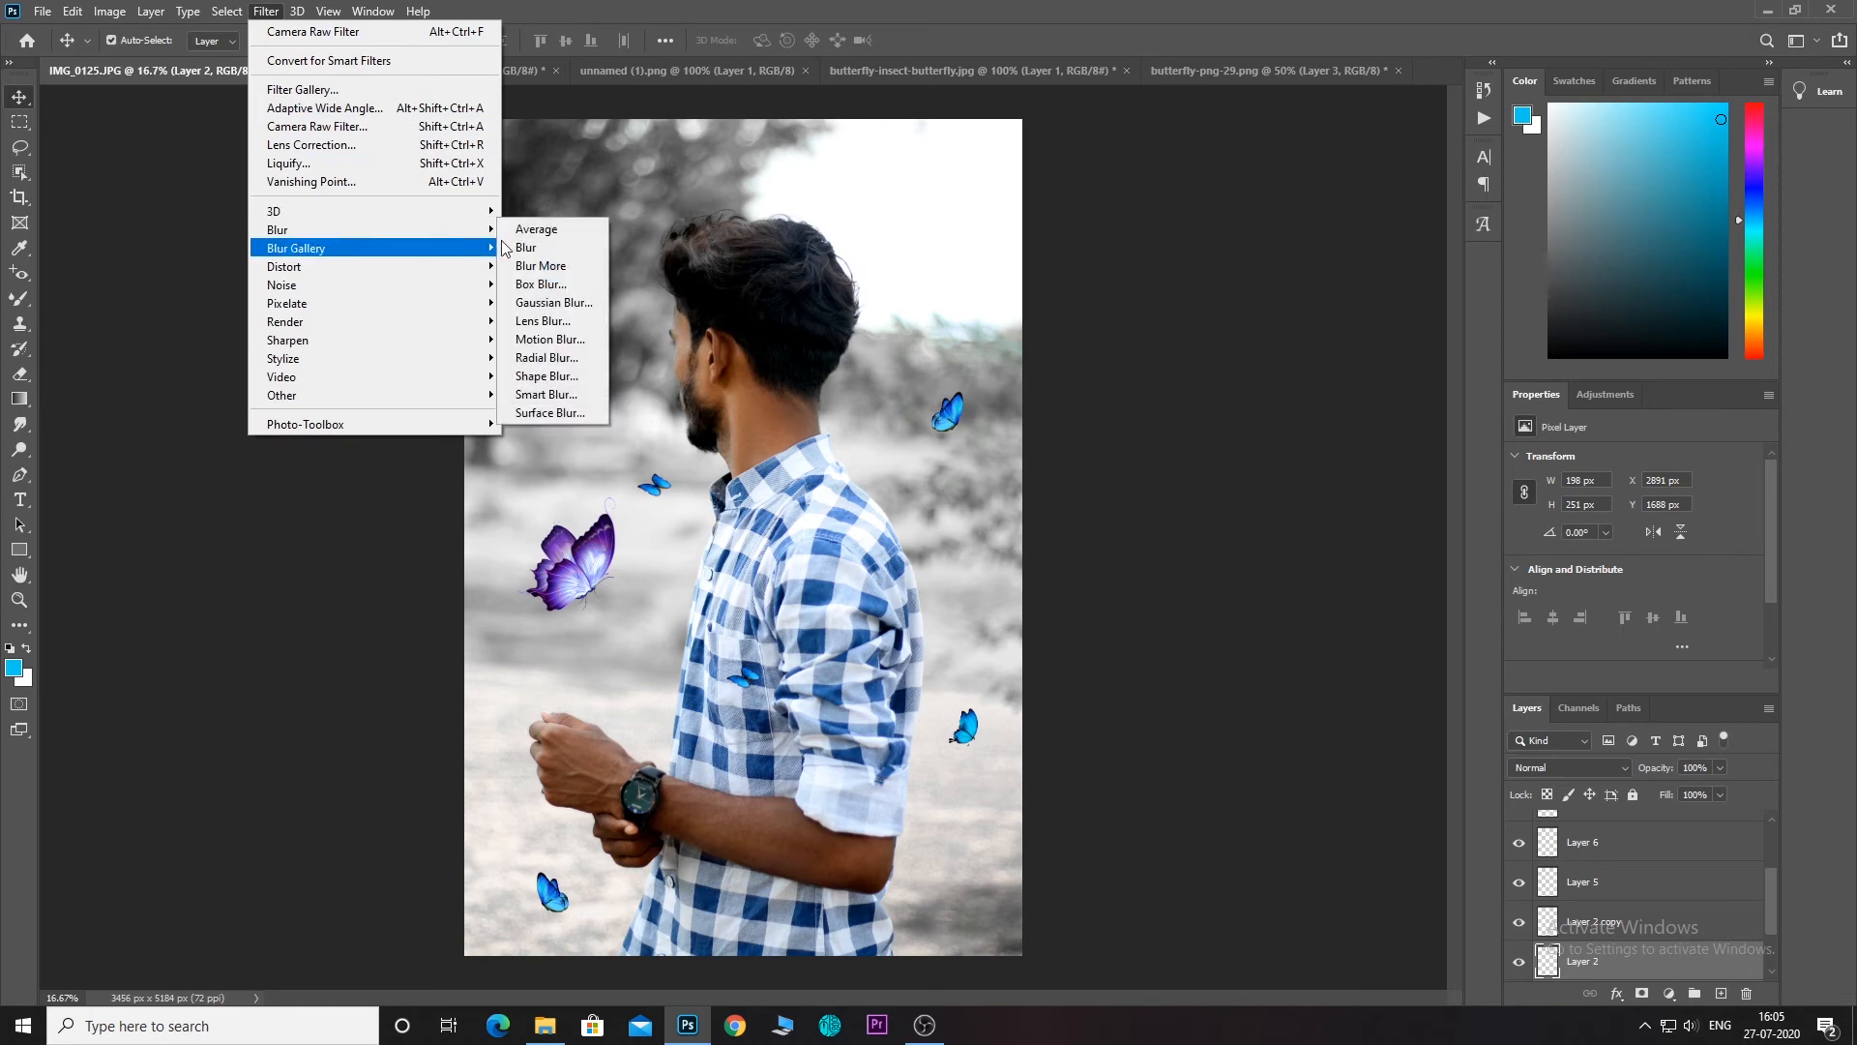
{"action": "left_click", "coordinate": [544, 321]}
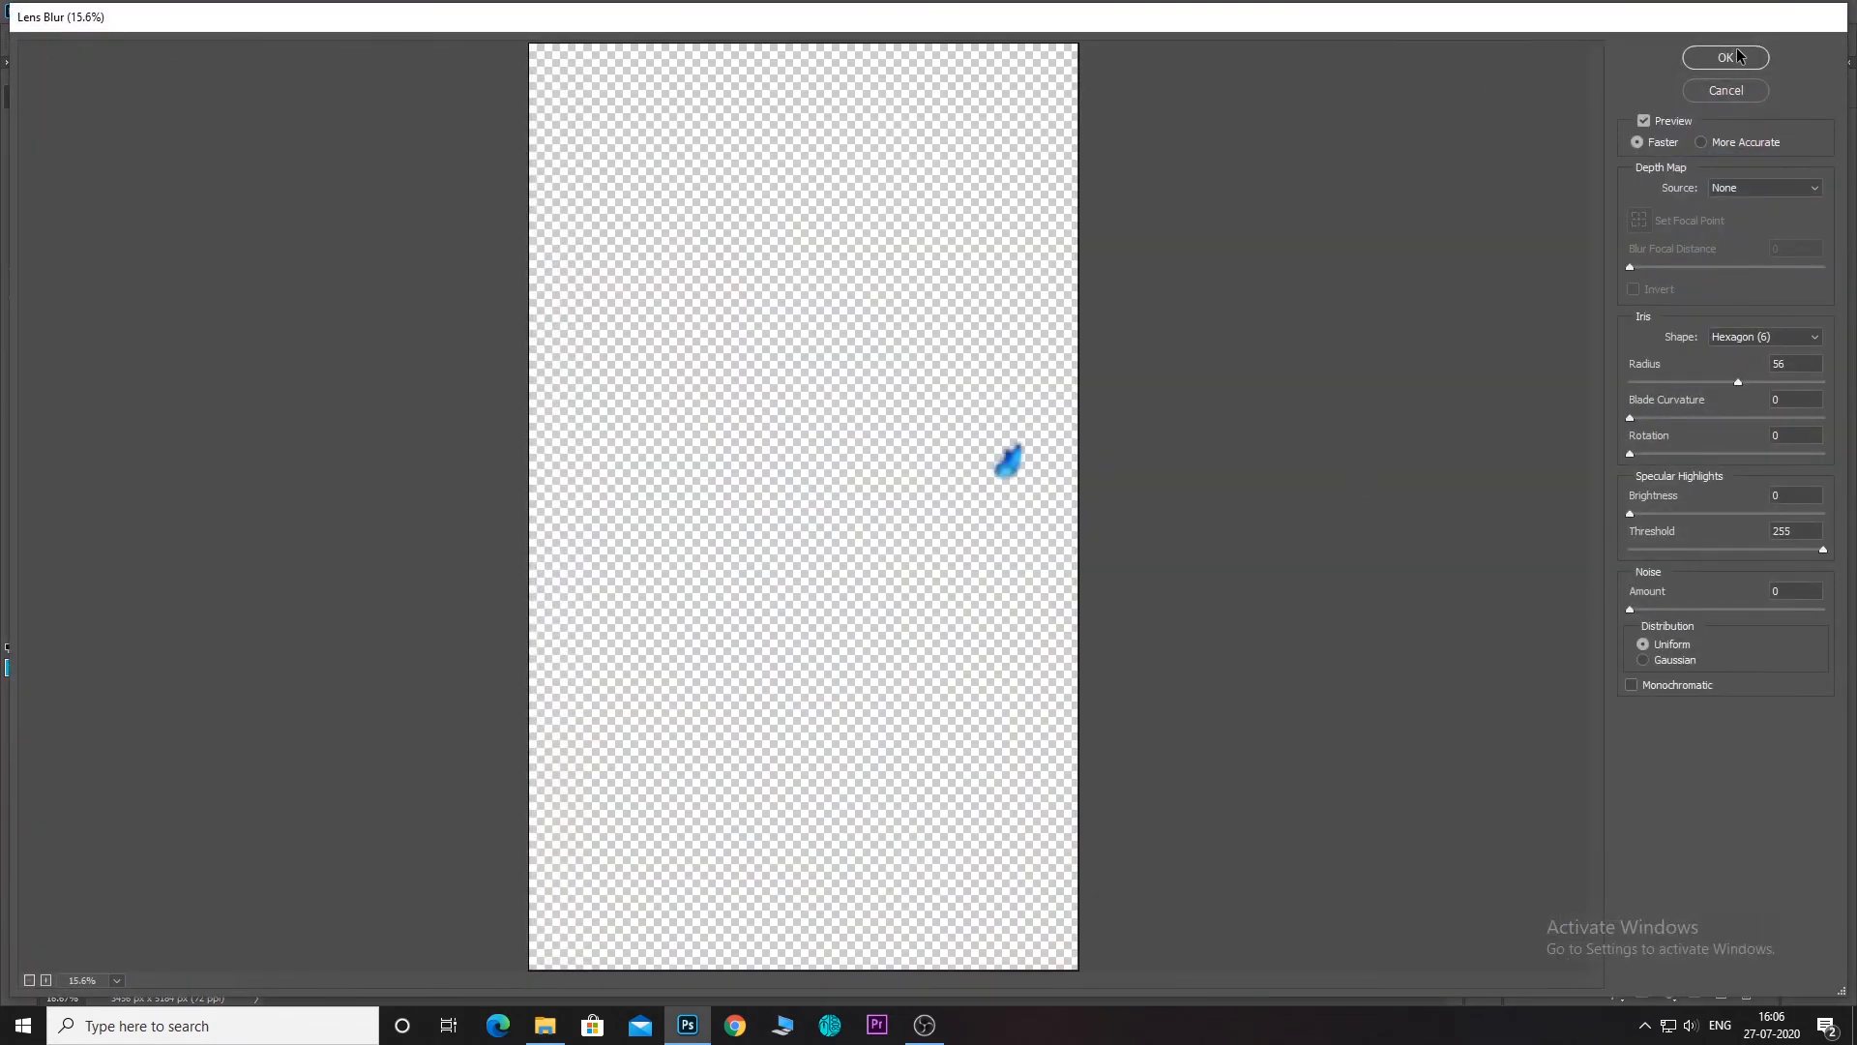
{"action": "left_click", "coordinate": [1726, 57]}
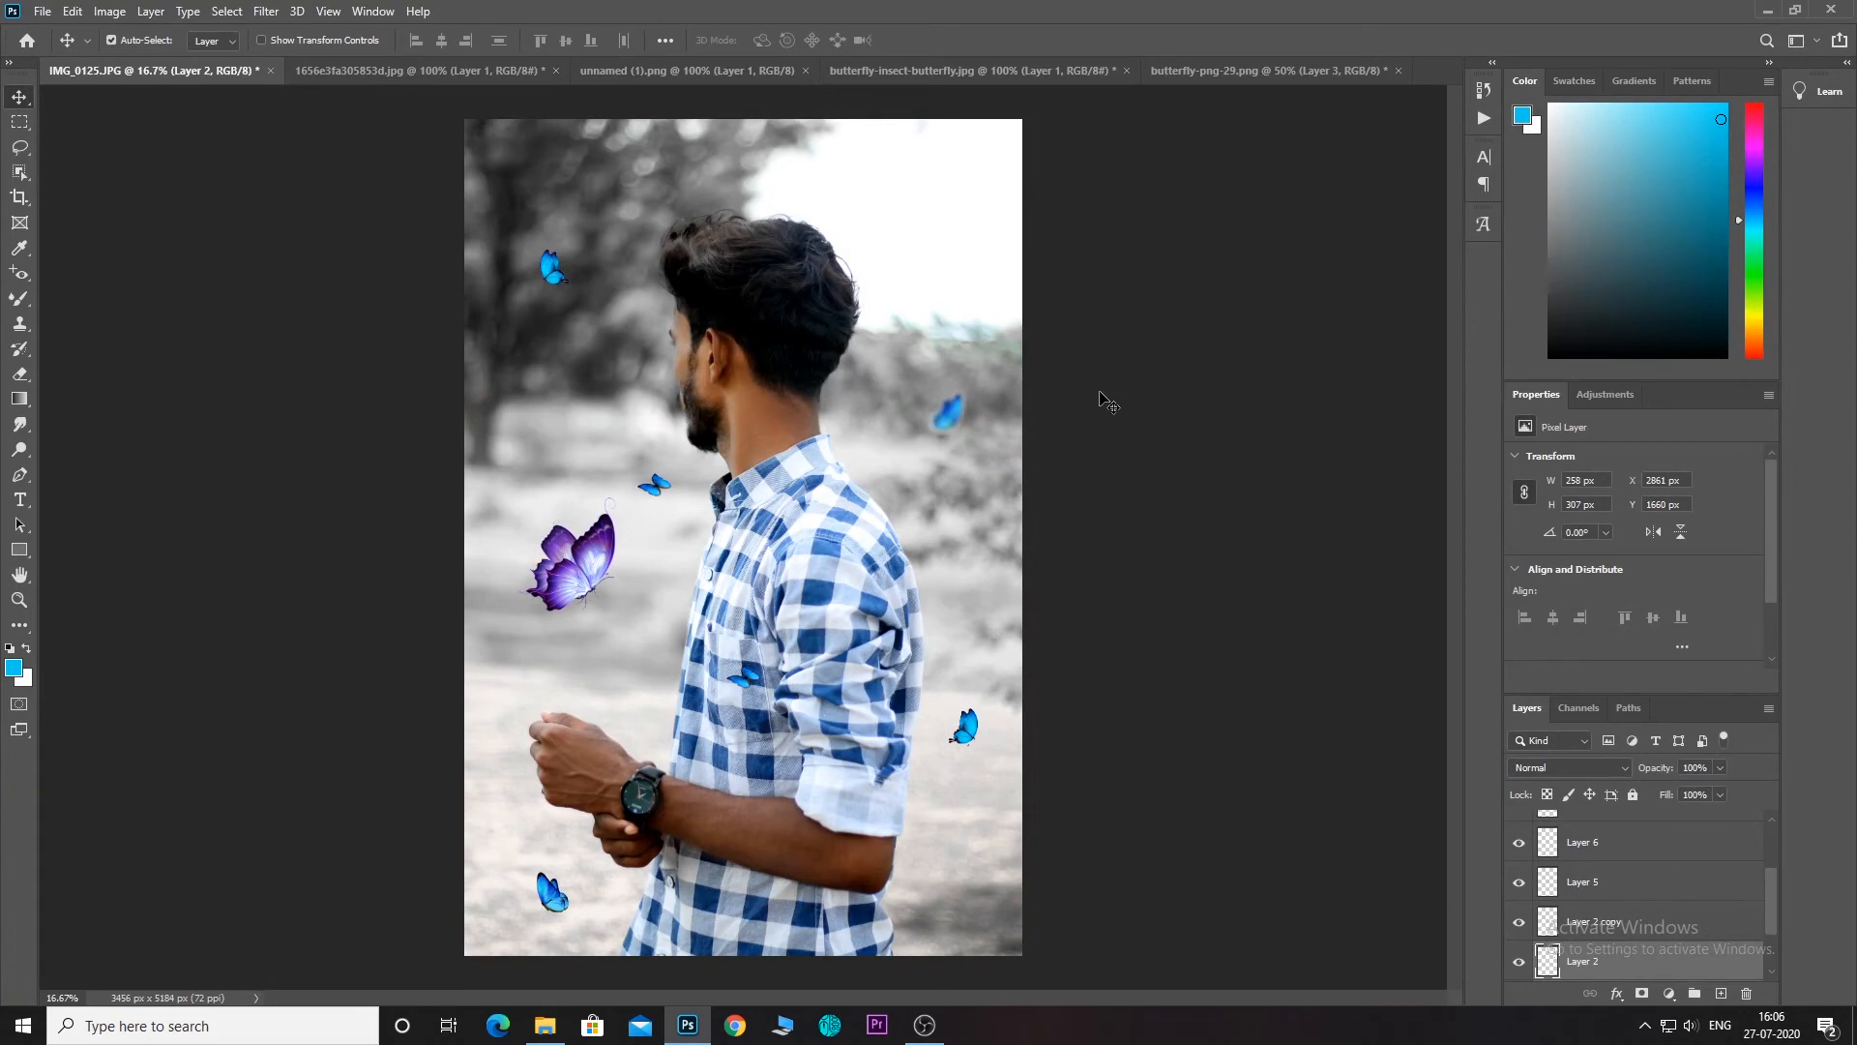
{"action": "key", "text": "ctrl+z"}
Apply a Gaussian Blur of about 4.4 px to the blue butterfly behind the shoulder.
{"action": "left_click", "coordinate": [267, 11]}
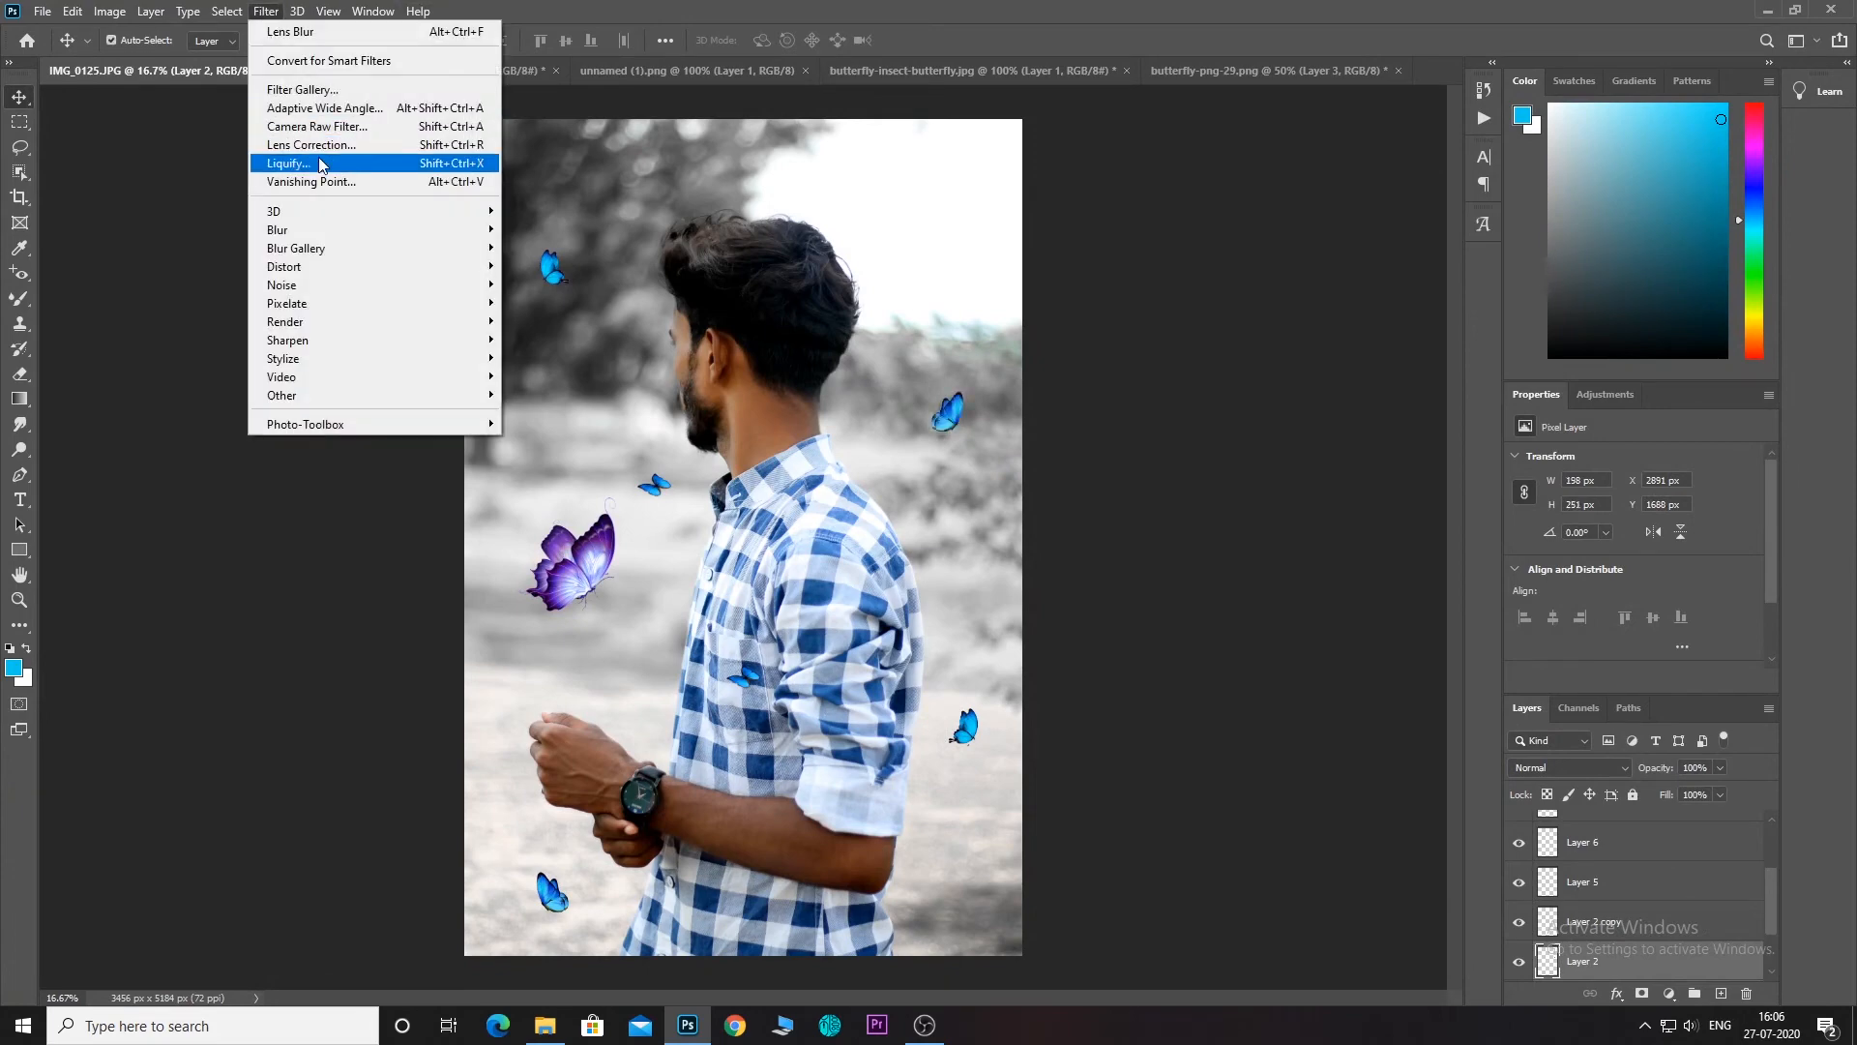
{"action": "mouse_move", "coordinate": [364, 233]}
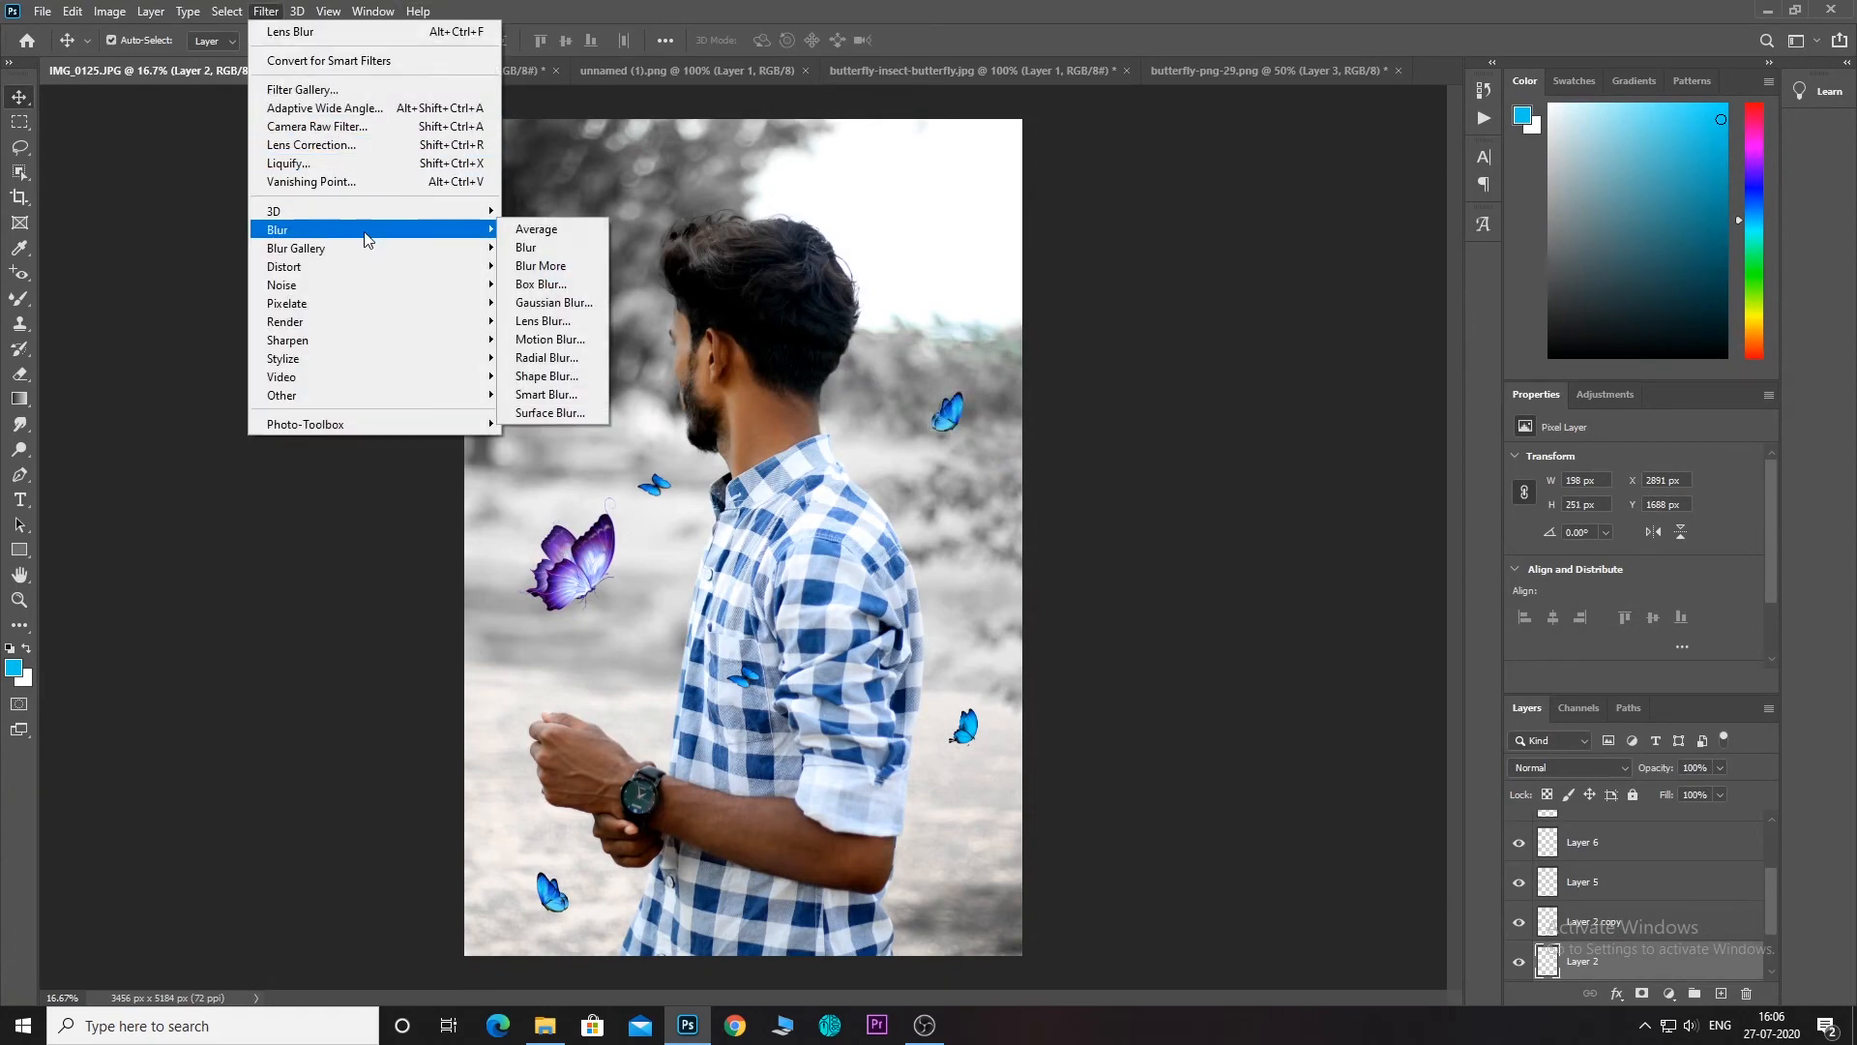
{"action": "left_click", "coordinate": [557, 303]}
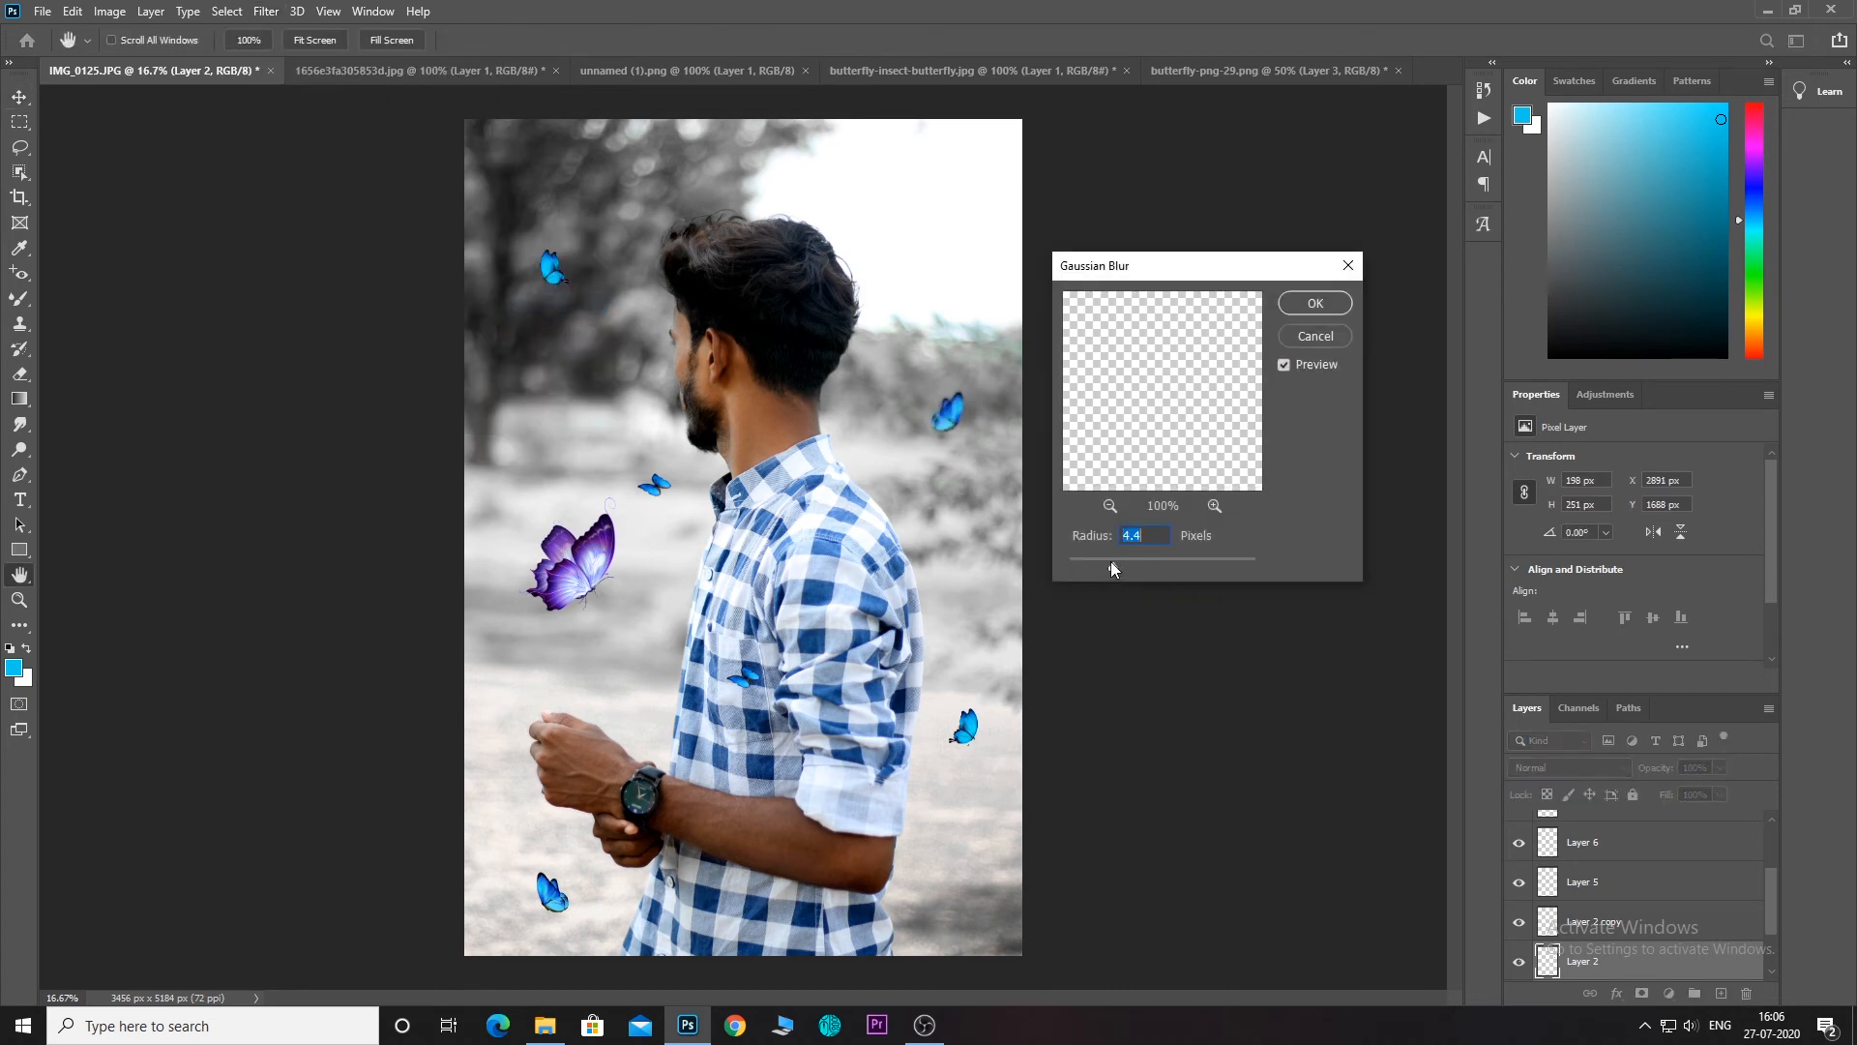
{"action": "left_click", "coordinate": [1316, 303]}
Apply a Gaussian Blur with a 6.2 px radius to the blue butterfly near the trees.
{"action": "left_click", "coordinate": [556, 269]}
{"action": "left_click", "coordinate": [266, 11]}
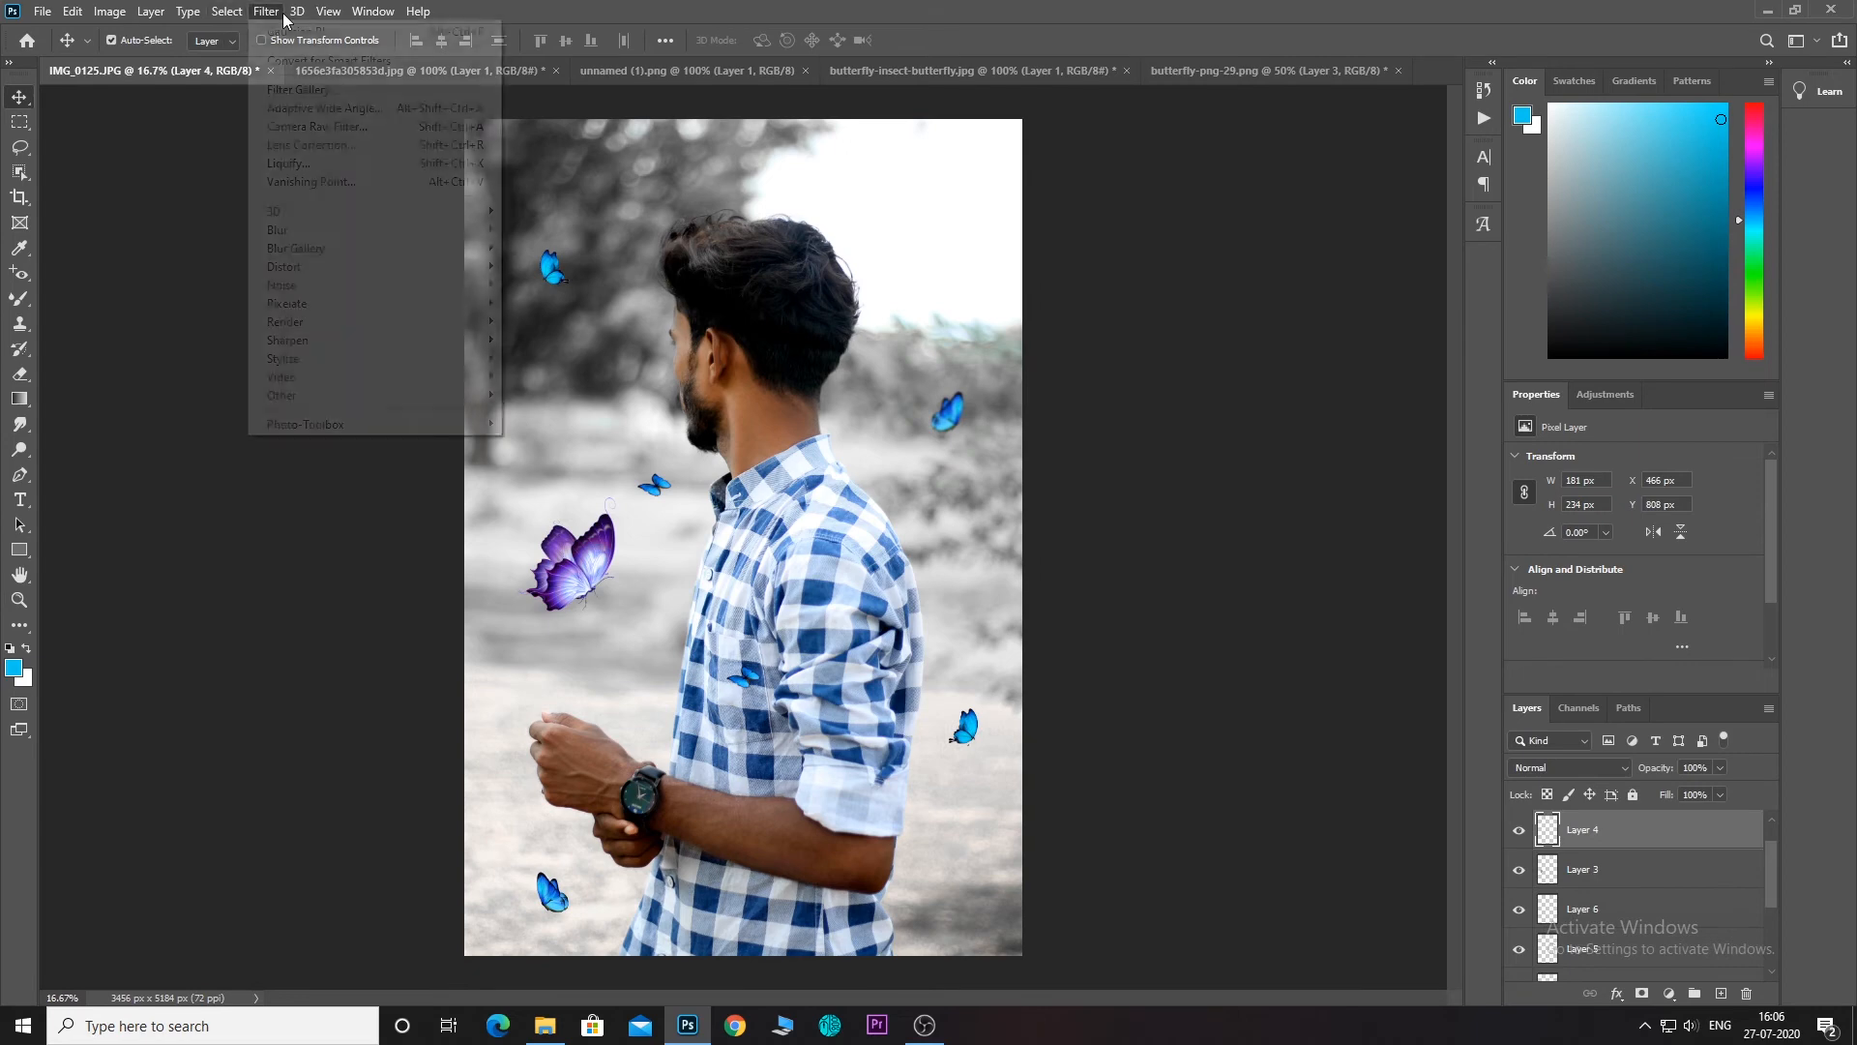
{"action": "mouse_move", "coordinate": [484, 230]}
{"action": "left_click", "coordinate": [556, 303]}
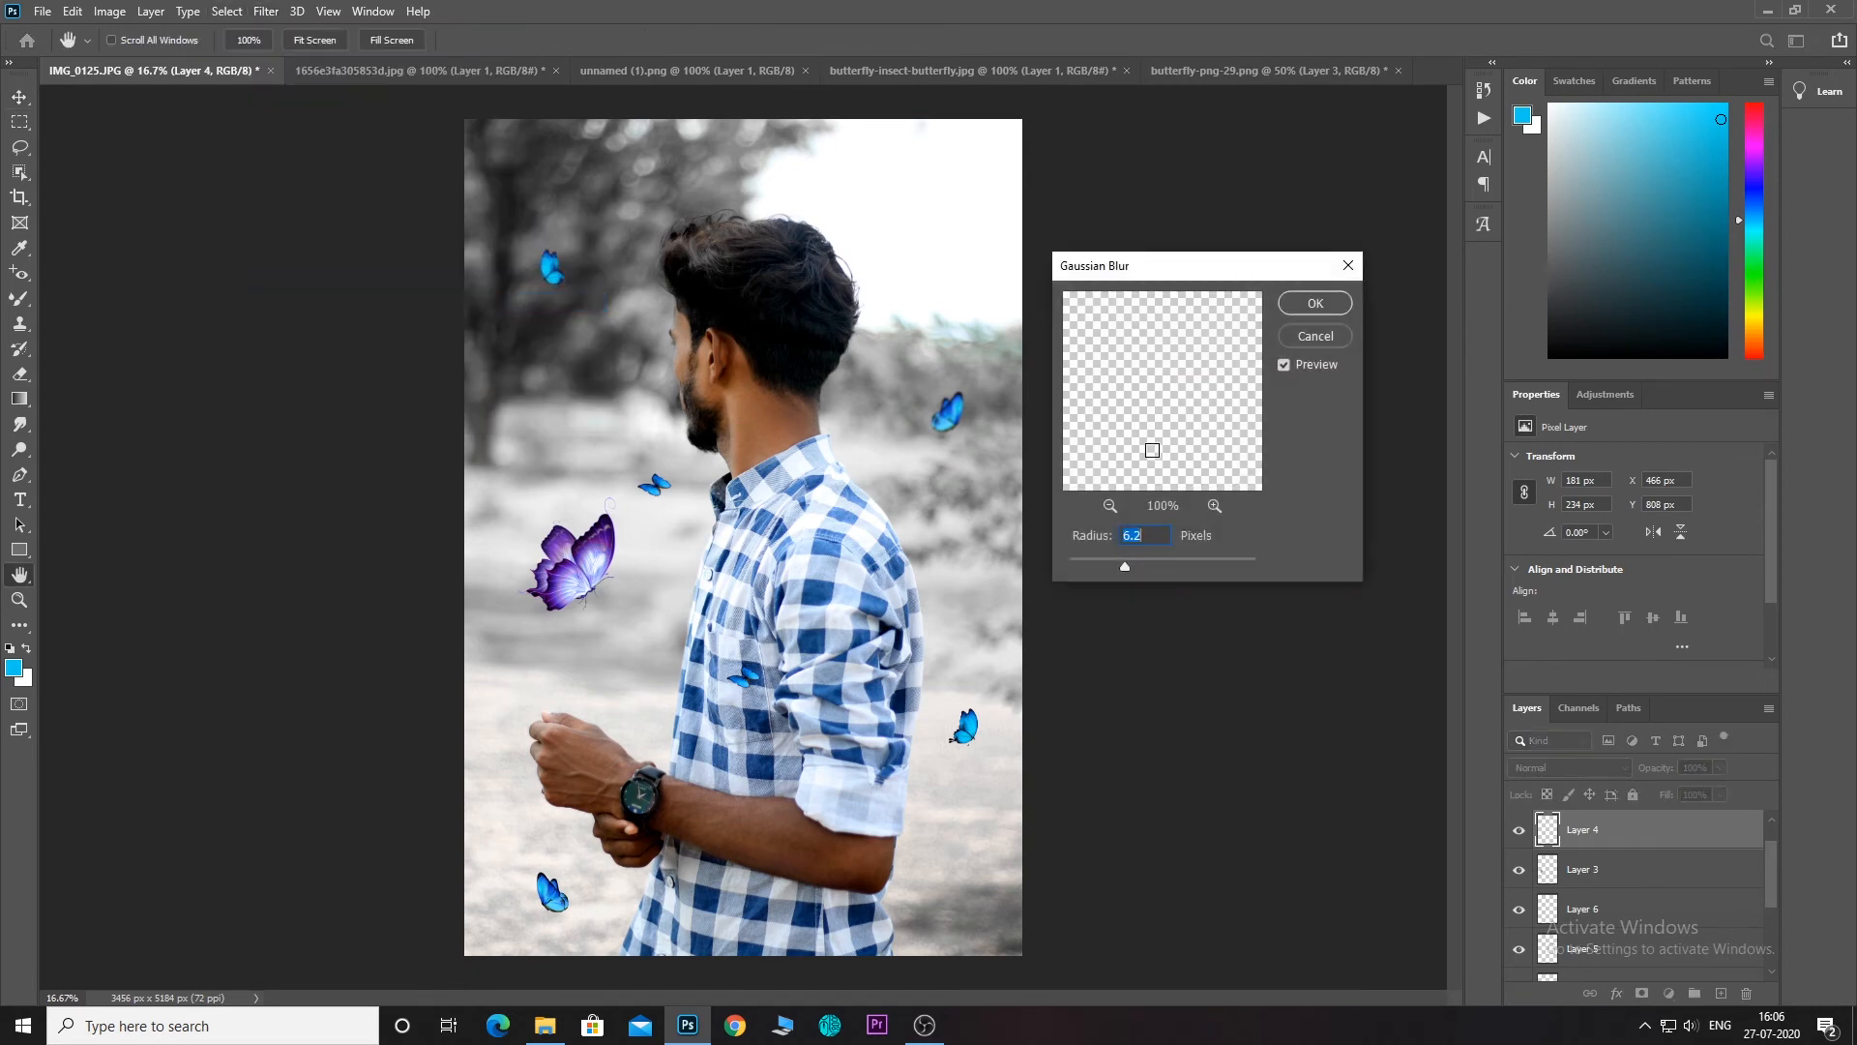
{"action": "left_click", "coordinate": [1316, 304]}
{"action": "key", "text": "ctrl+j"}
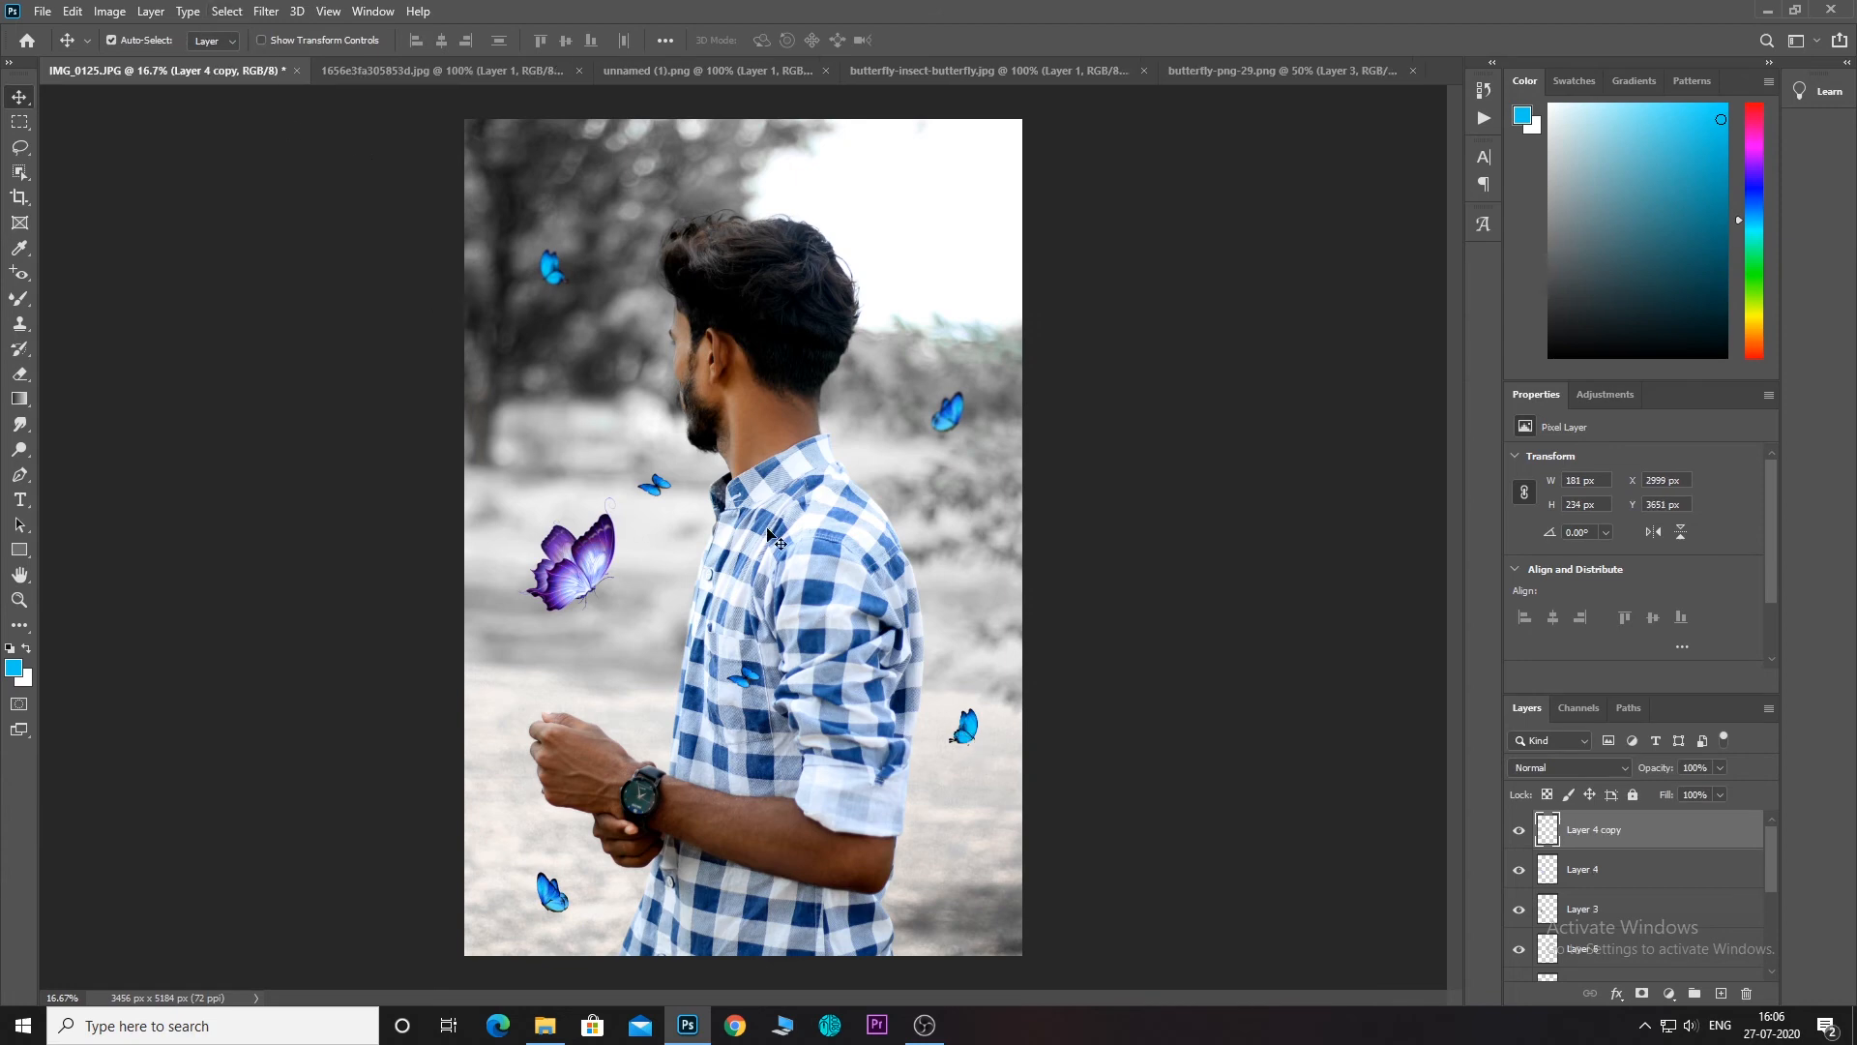
Apply a Gaussian Blur of 19.4 px to the butterfly below the hands, and nudge the one beside the elbow slightly left.
{"action": "left_click", "coordinate": [559, 909]}
{"action": "left_click", "coordinate": [266, 13]}
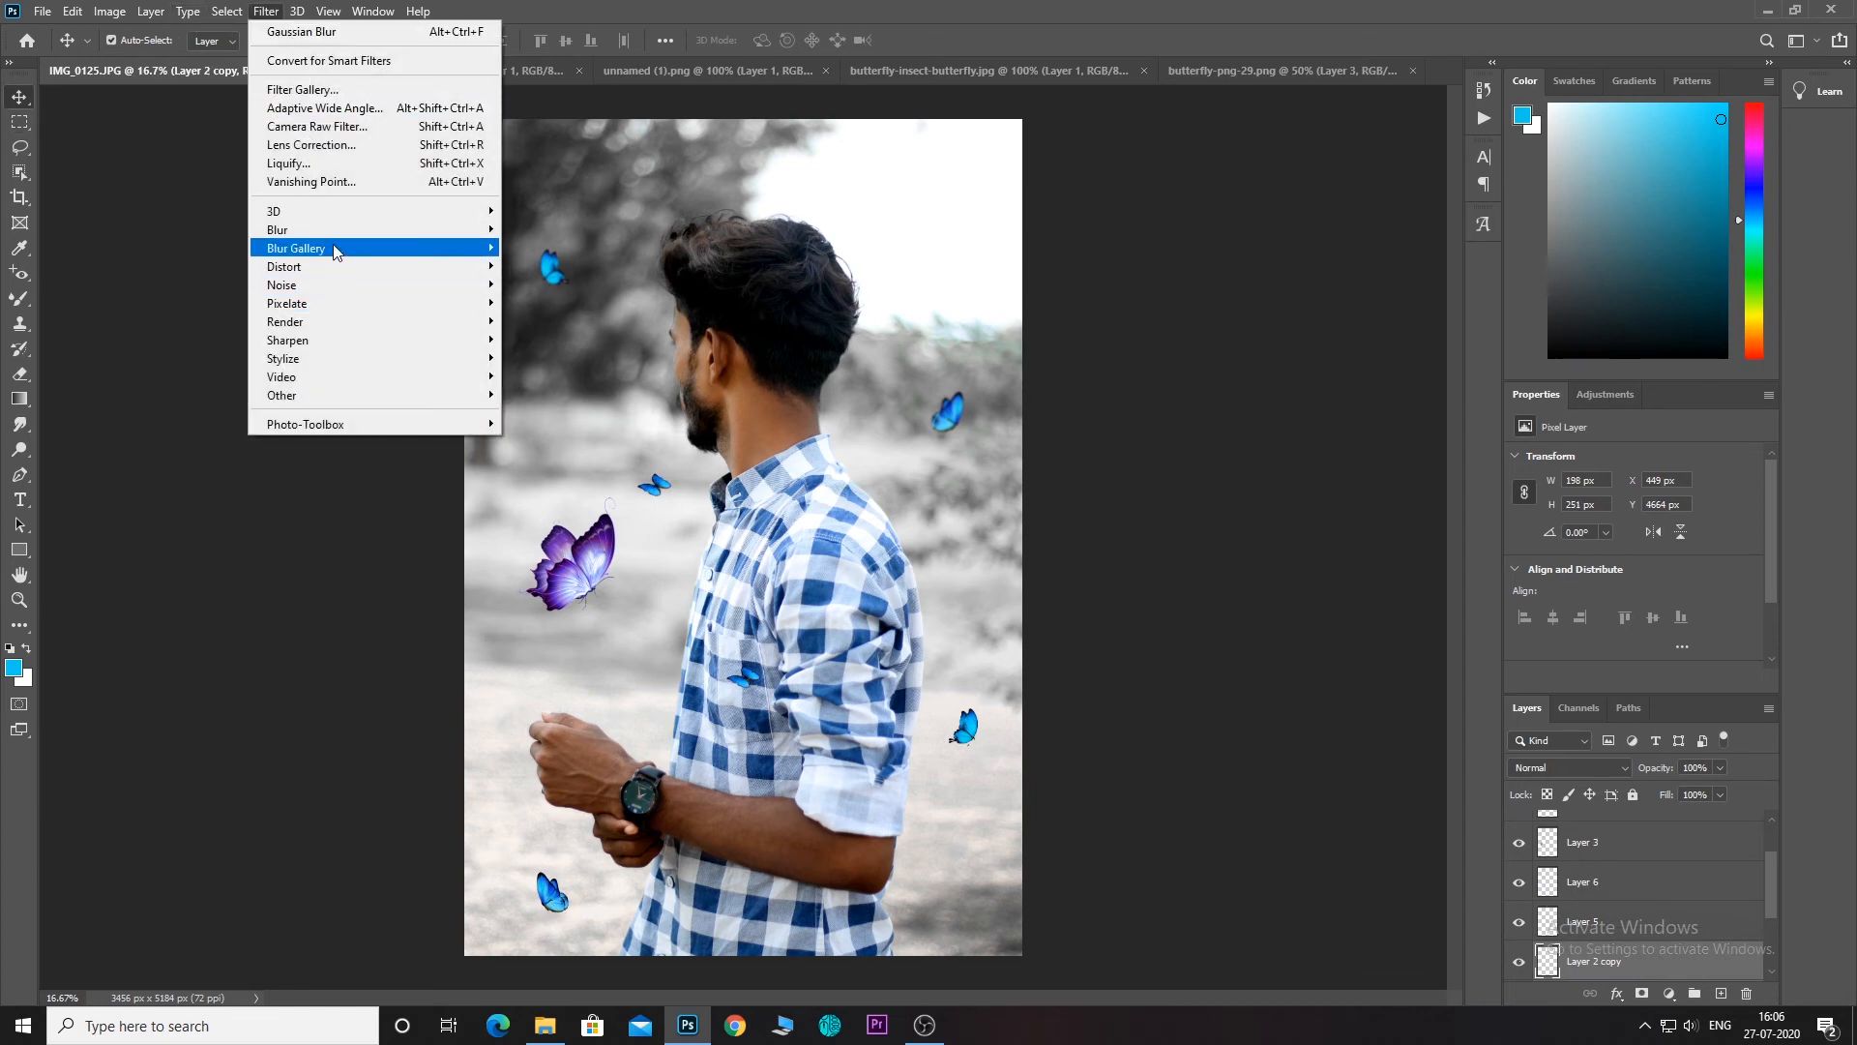
{"action": "mouse_move", "coordinate": [455, 230]}
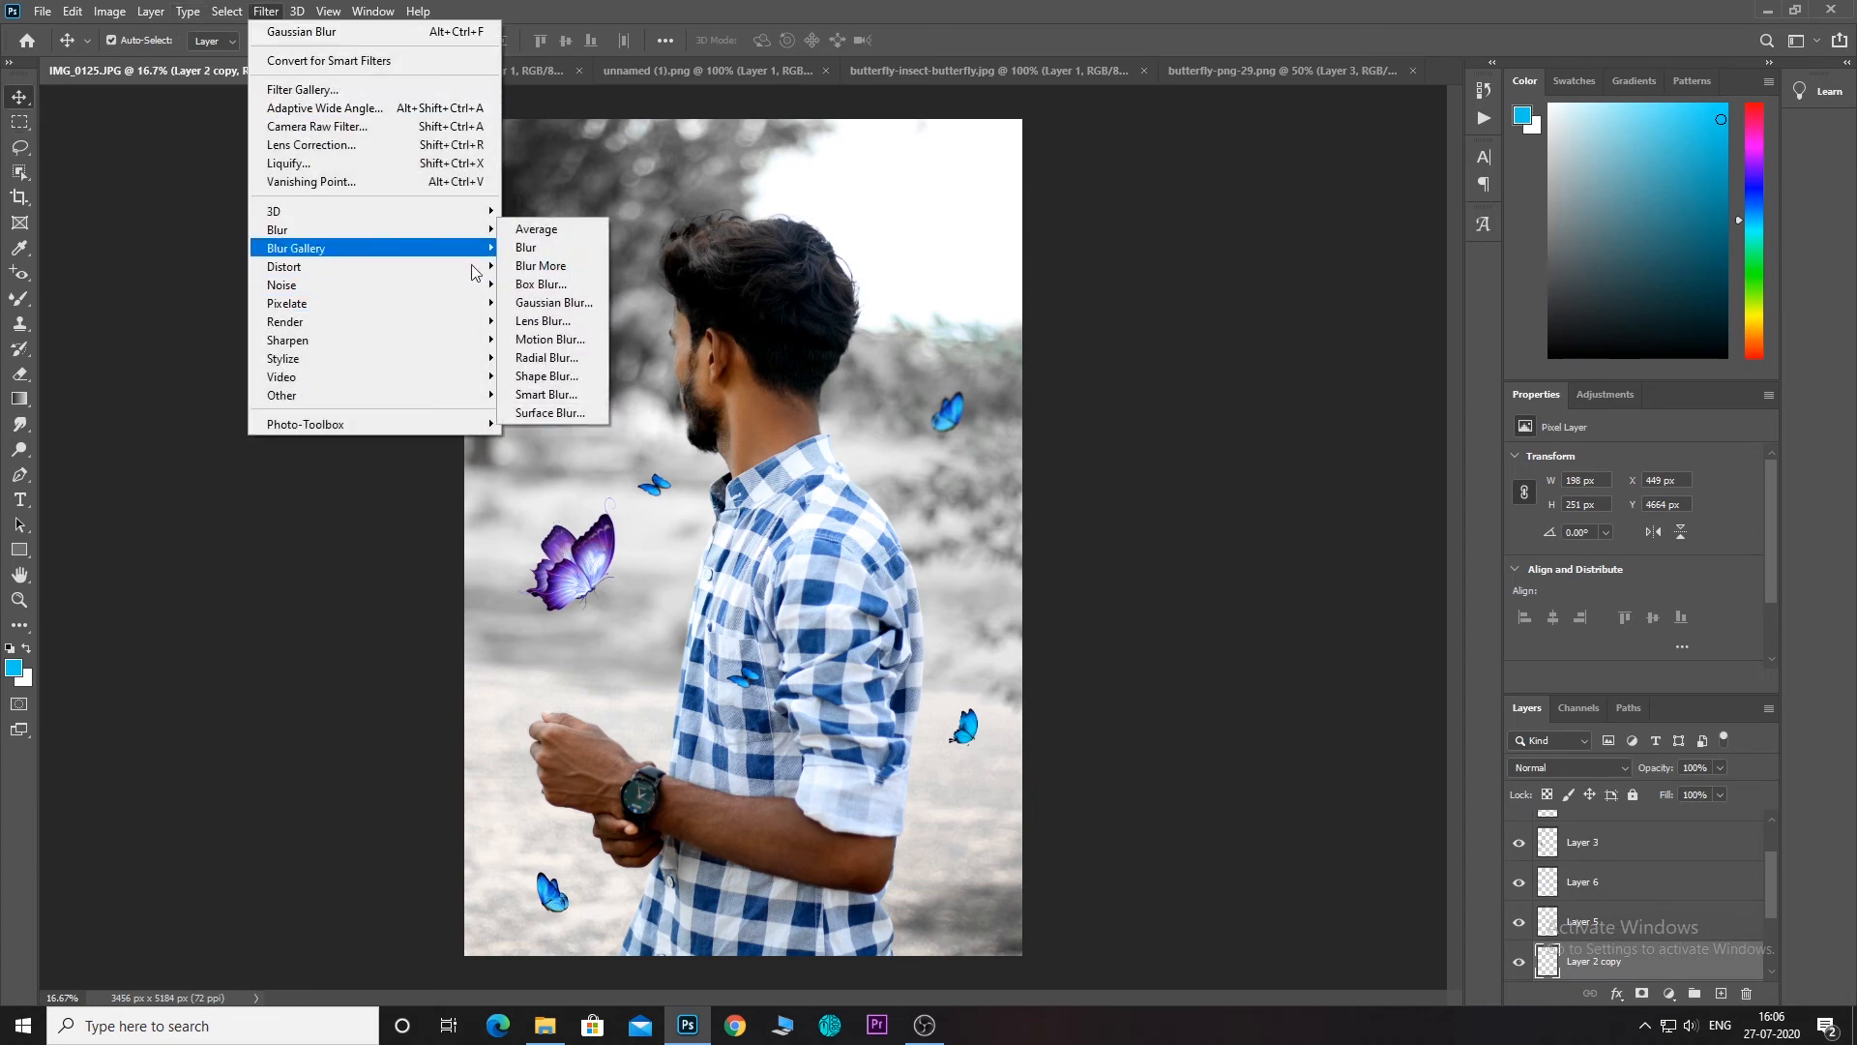
{"action": "left_click", "coordinate": [556, 303]}
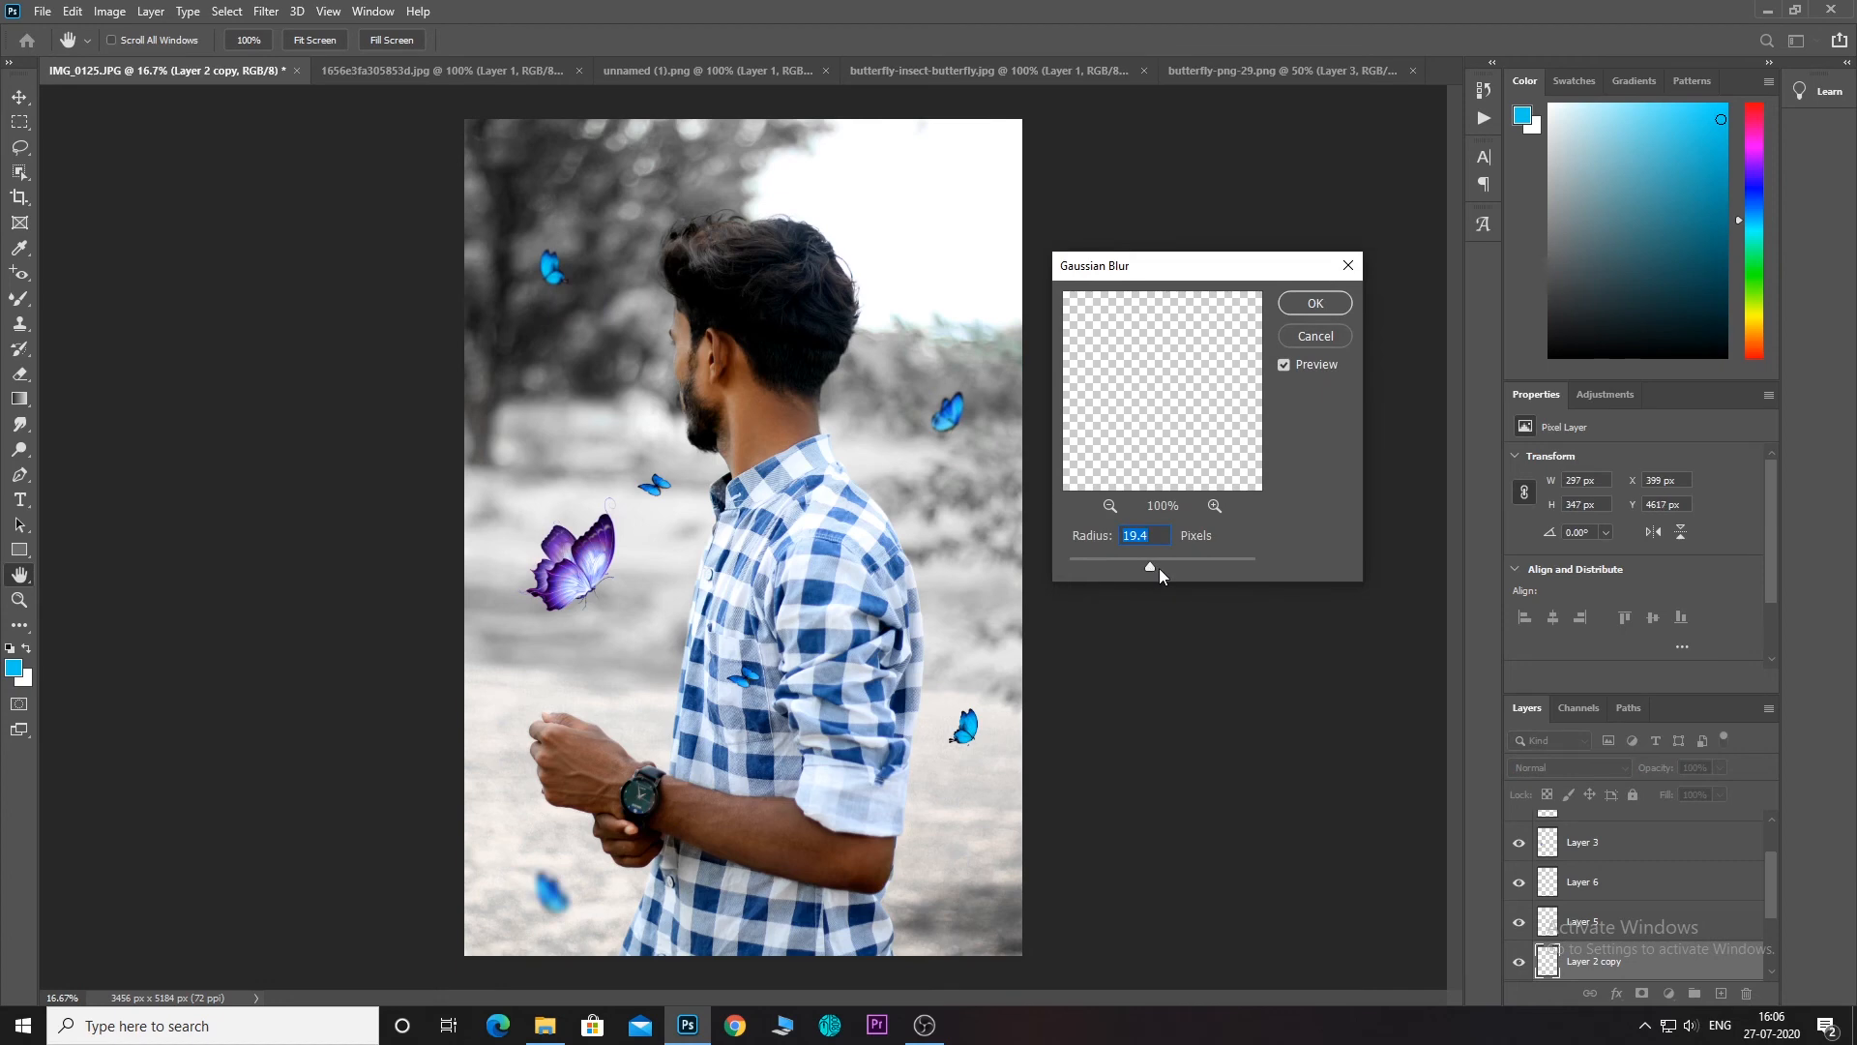
{"action": "left_click", "coordinate": [1345, 303]}
{"action": "left_click_drag", "start_coordinate": [970, 738], "coordinate": [964, 737]}
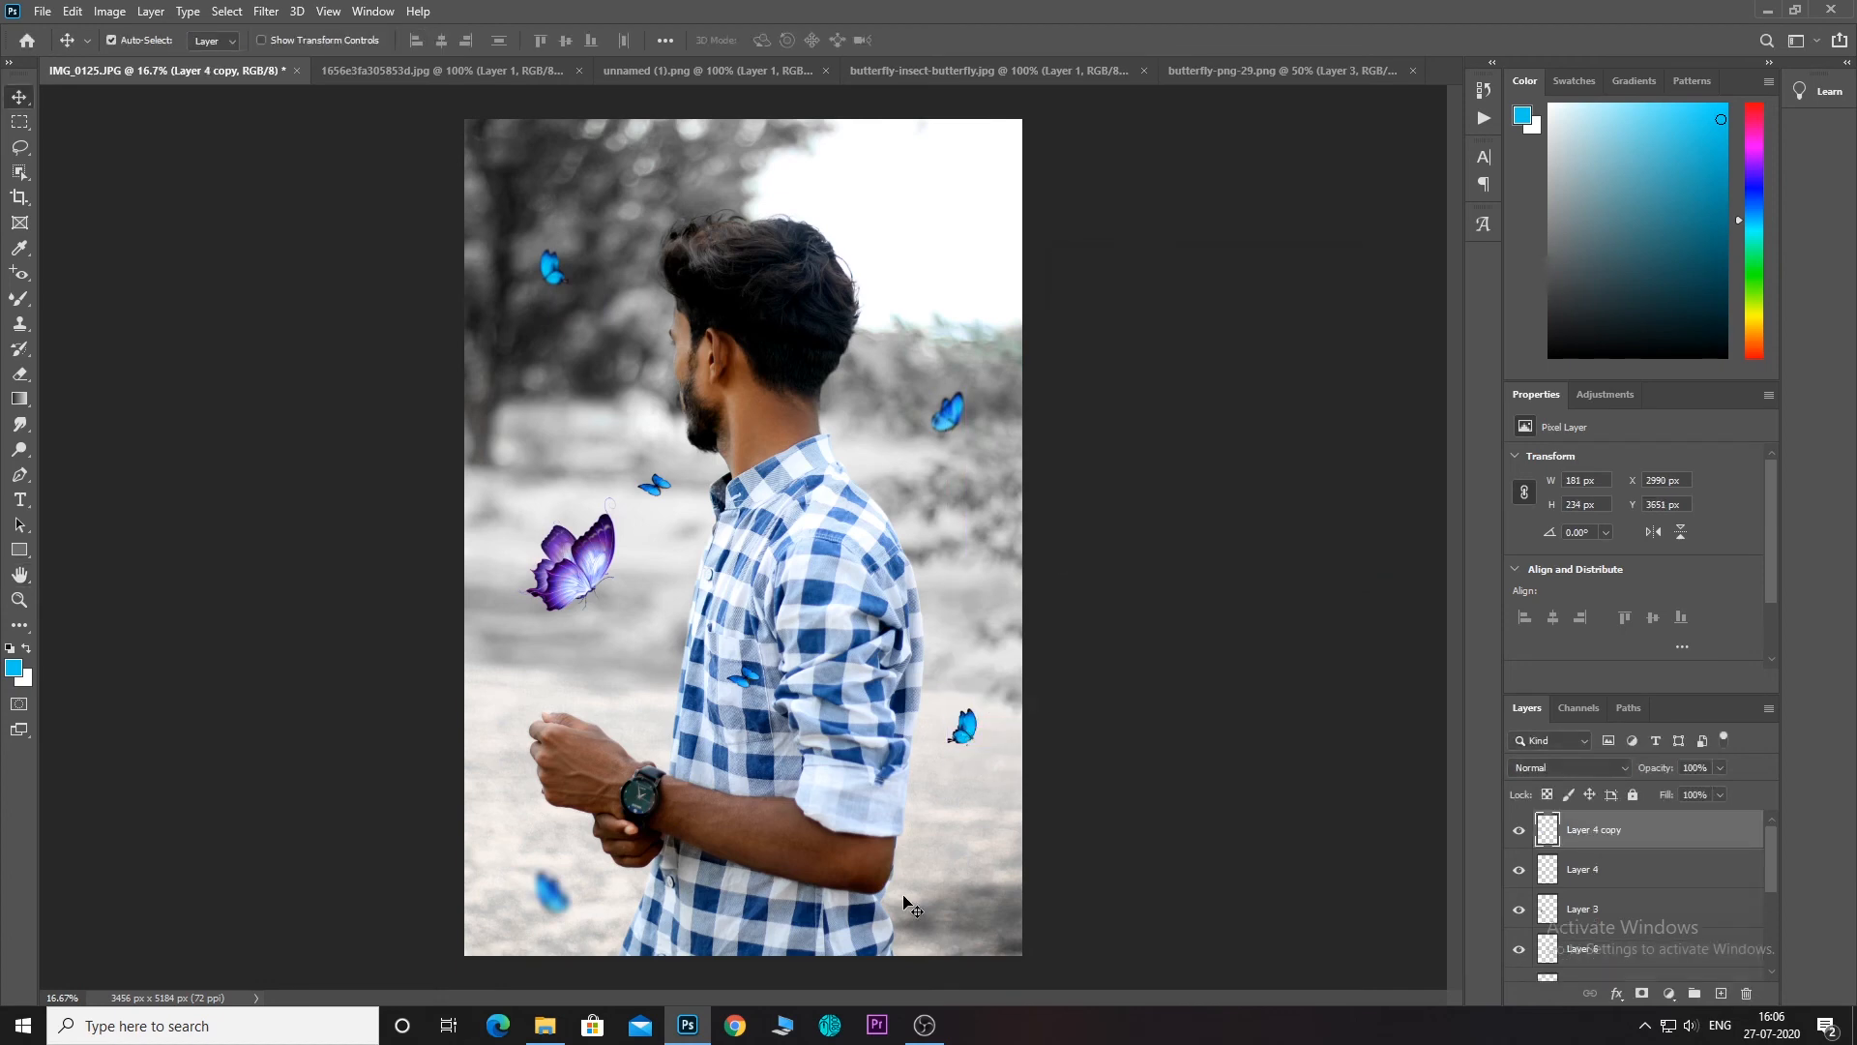
Shrink the small blue butterfly near the collar to 144 x 98 px and reposition it between the beard and the purple butterfly.
{"action": "left_click_drag", "start_coordinate": [656, 487], "coordinate": [596, 457]}
{"action": "key", "text": "ctrl+t"}
{"action": "key", "text": "Return"}
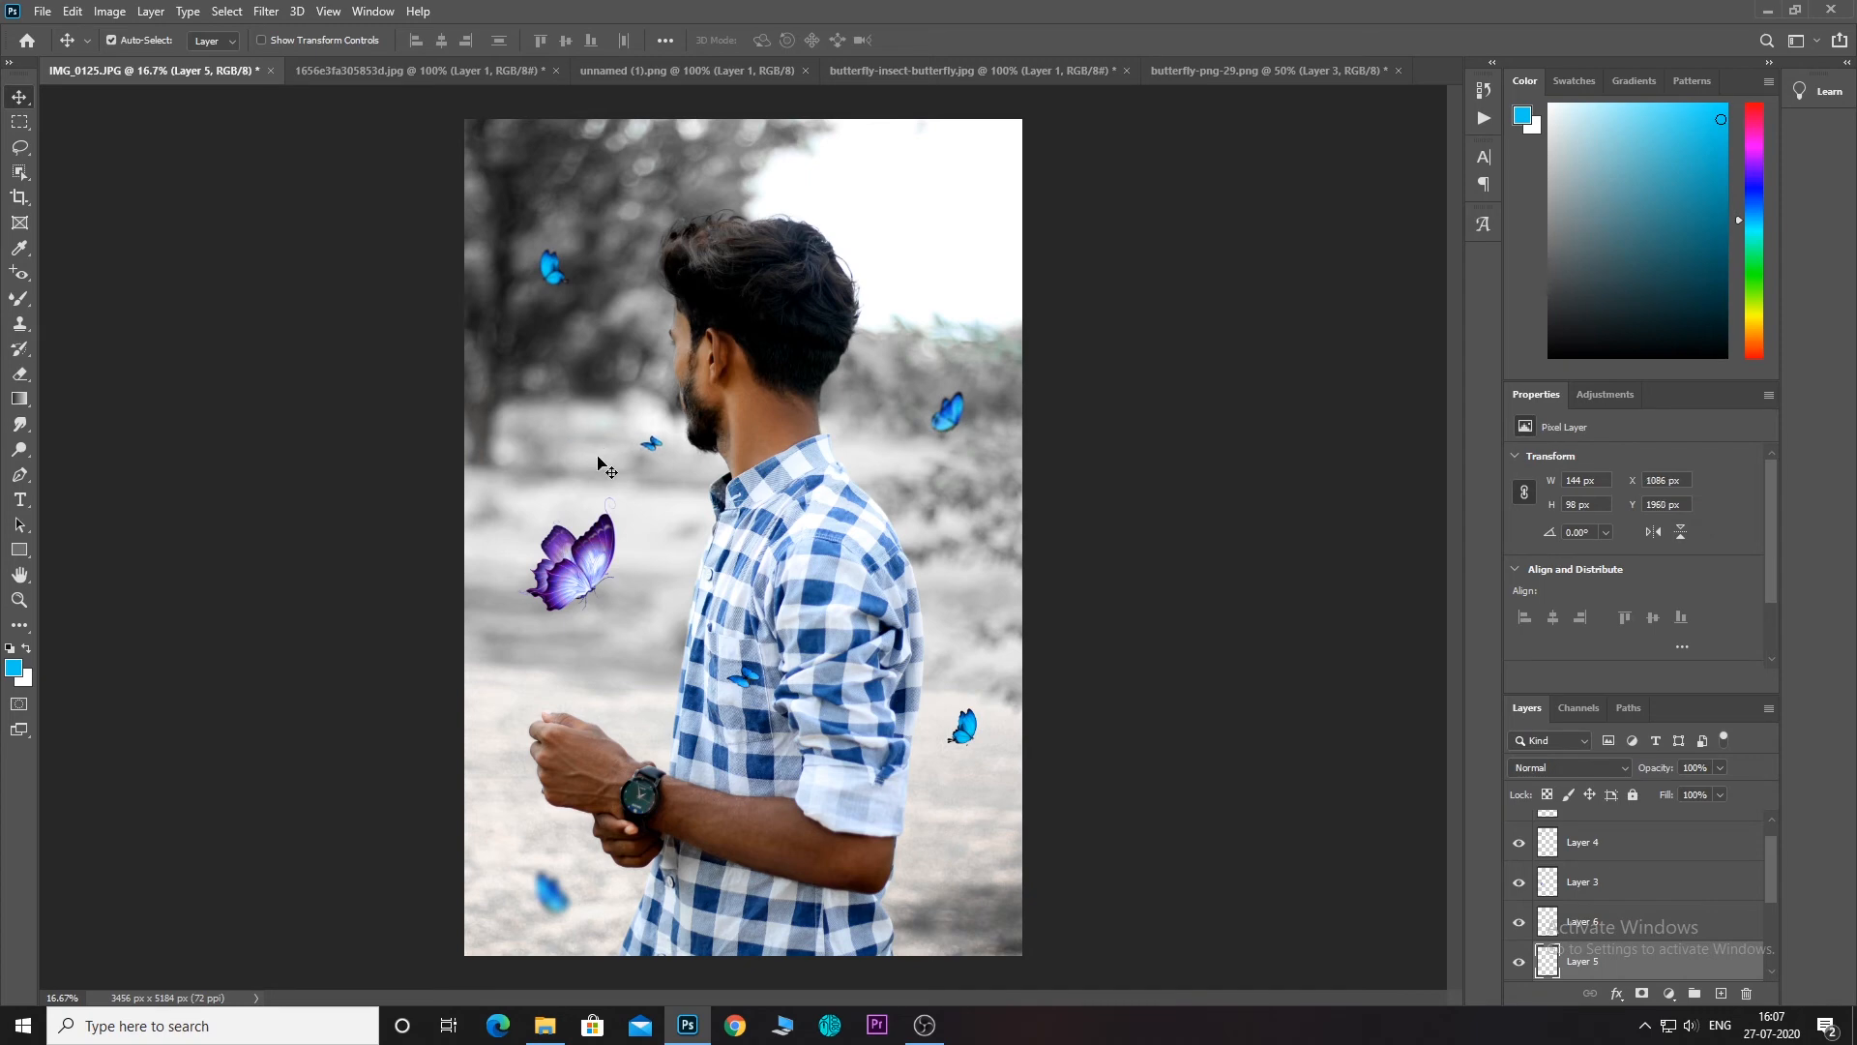
{"action": "key", "text": "shift+Down"}
{"action": "key", "text": "shift+Down"}
{"action": "key", "text": "shift+Down"}
{"action": "key", "text": "shift+Down"}
{"action": "key", "text": "shift+Down"}
{"action": "key", "text": "shift+Down"}
{"action": "key", "text": "shift+Down"}
{"action": "key", "text": "shift+Down"}
{"action": "key", "text": "shift+Down"}
{"action": "key", "text": "shift+Down"}
Apply a Gaussian Blur of 8.2 px to the shrunken butterfly above the purple one.
{"action": "right_click", "coordinate": [661, 483]}
{"action": "left_click", "coordinate": [450, 358]}
{"action": "left_click", "coordinate": [266, 10]}
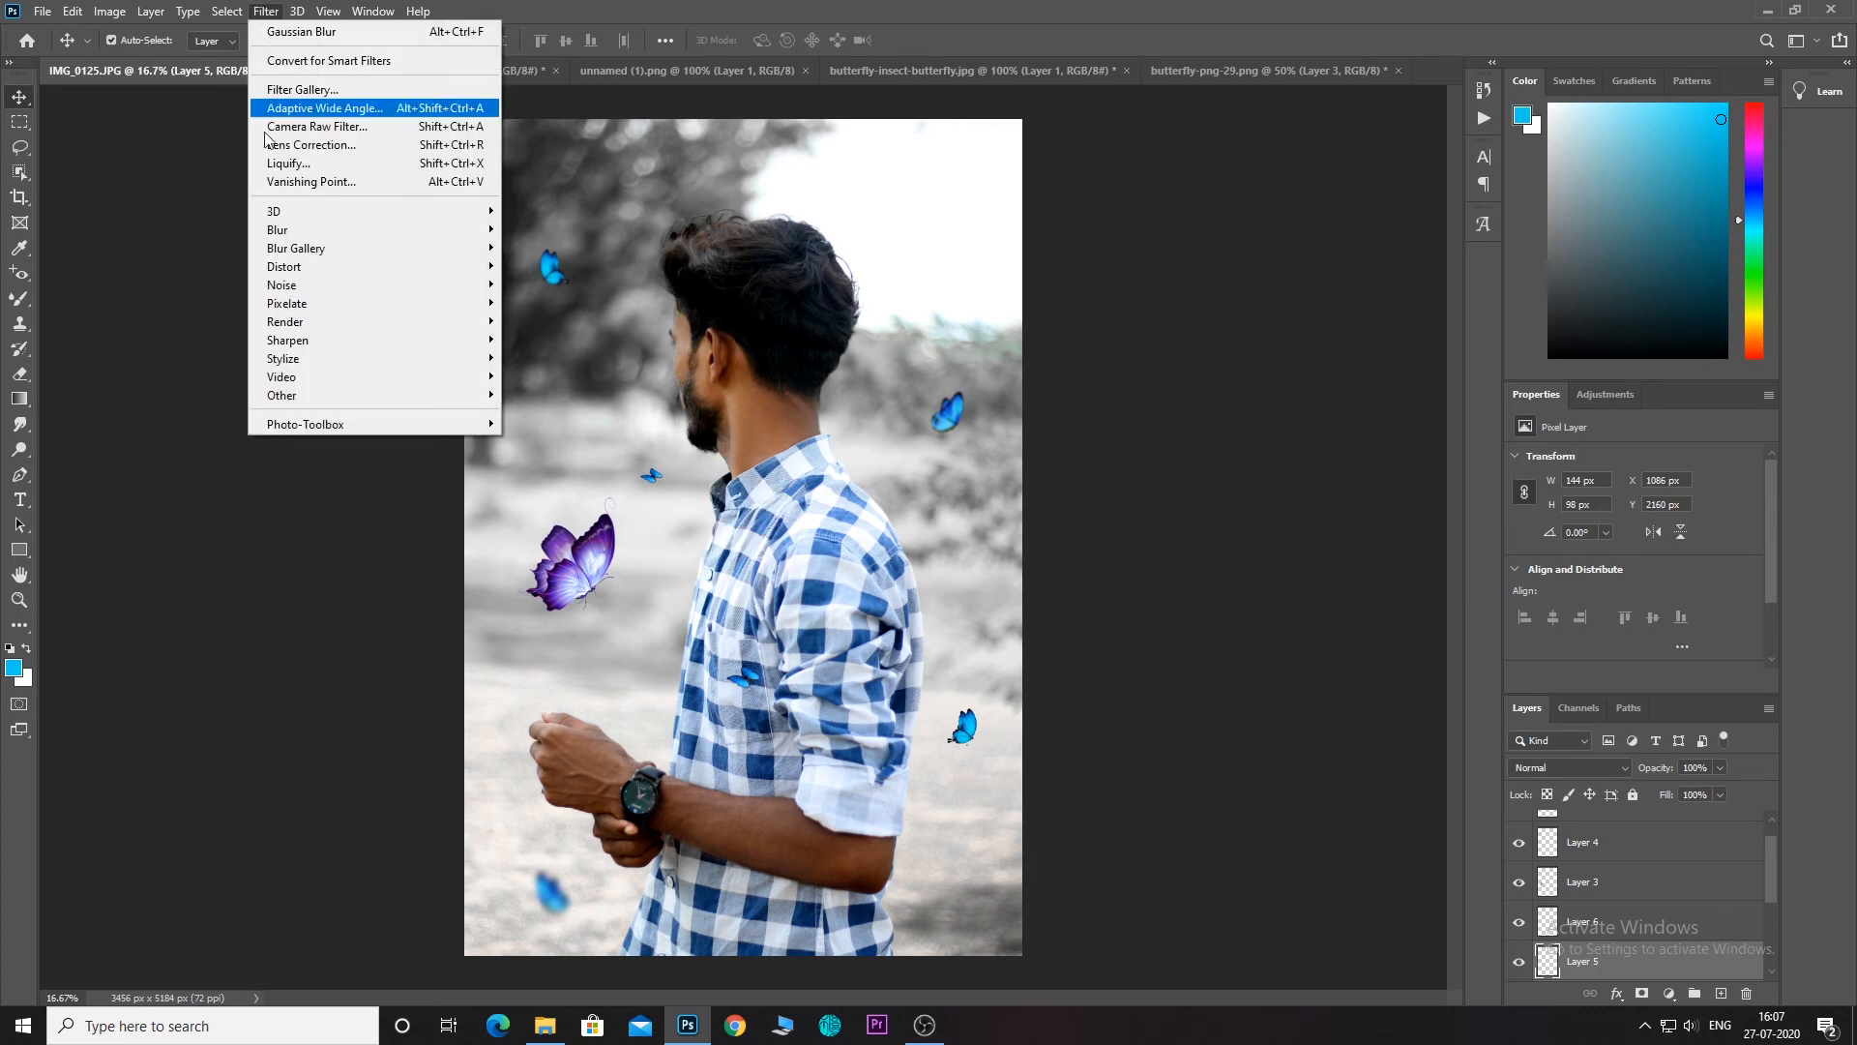
{"action": "mouse_move", "coordinate": [317, 238]}
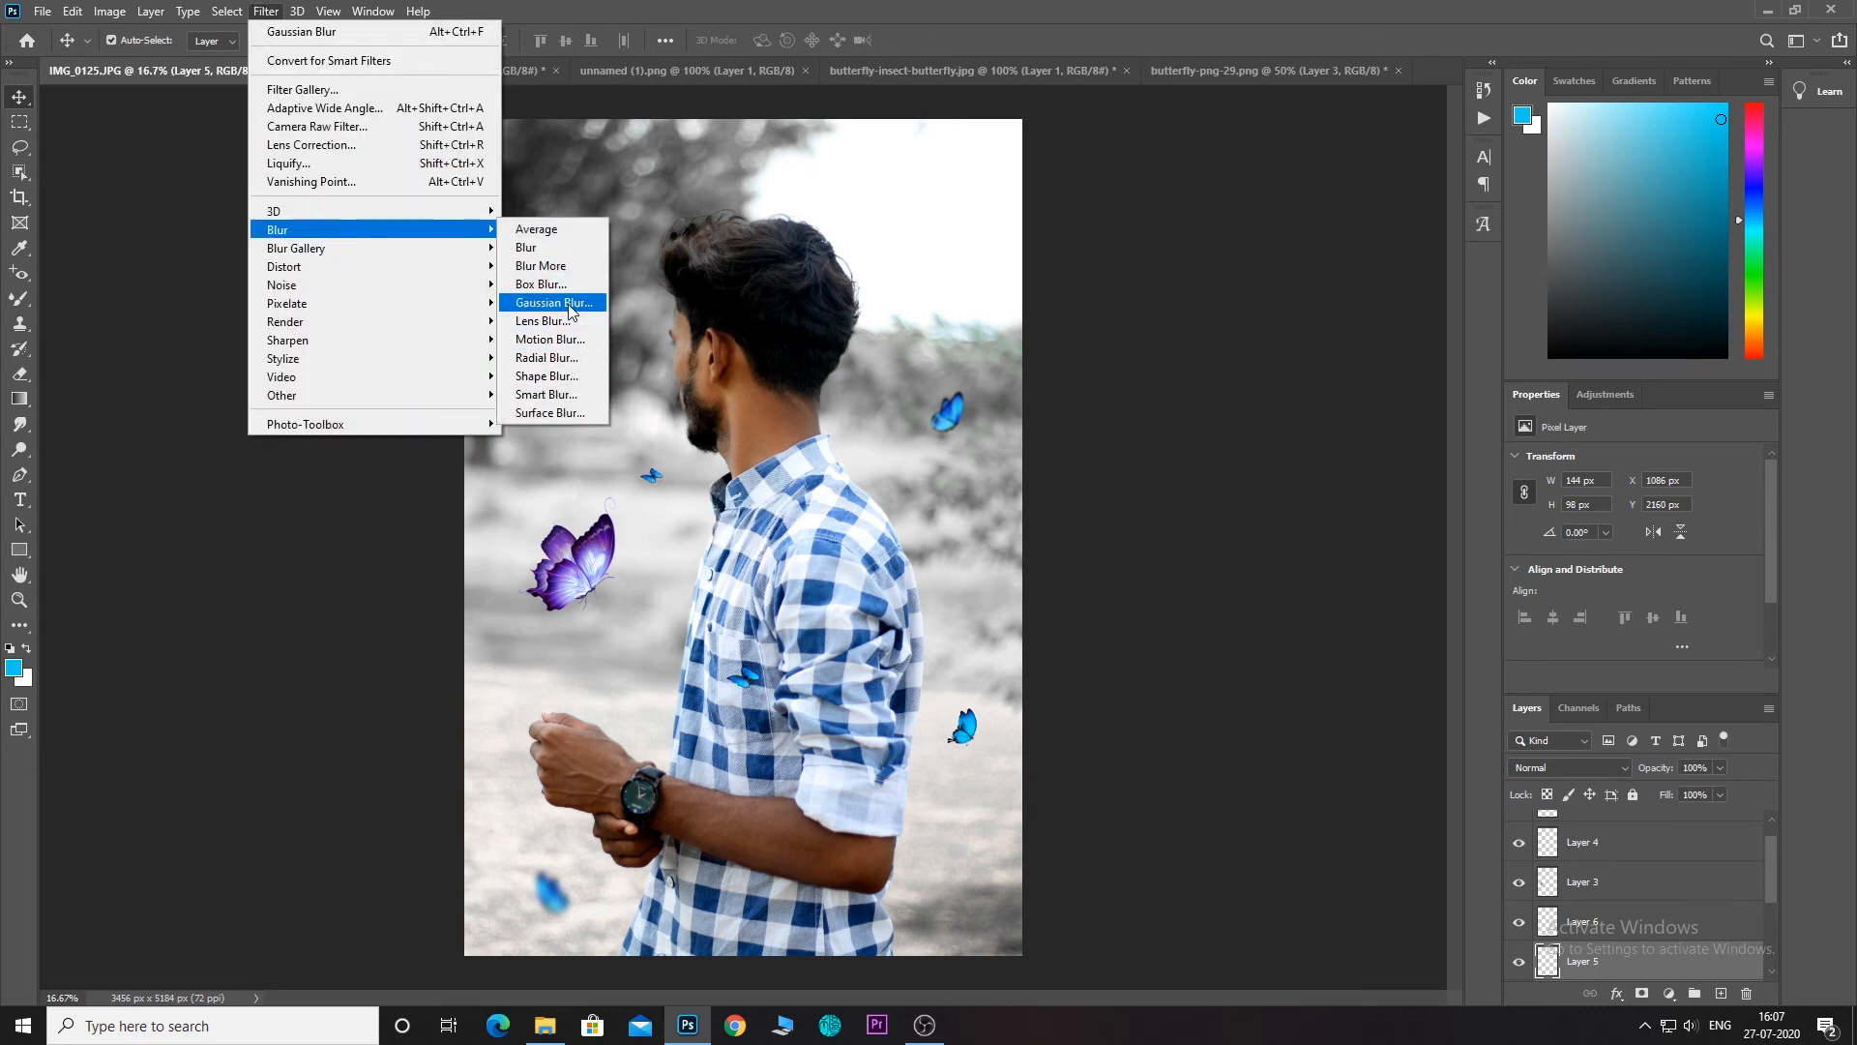
{"action": "left_click", "coordinate": [556, 302]}
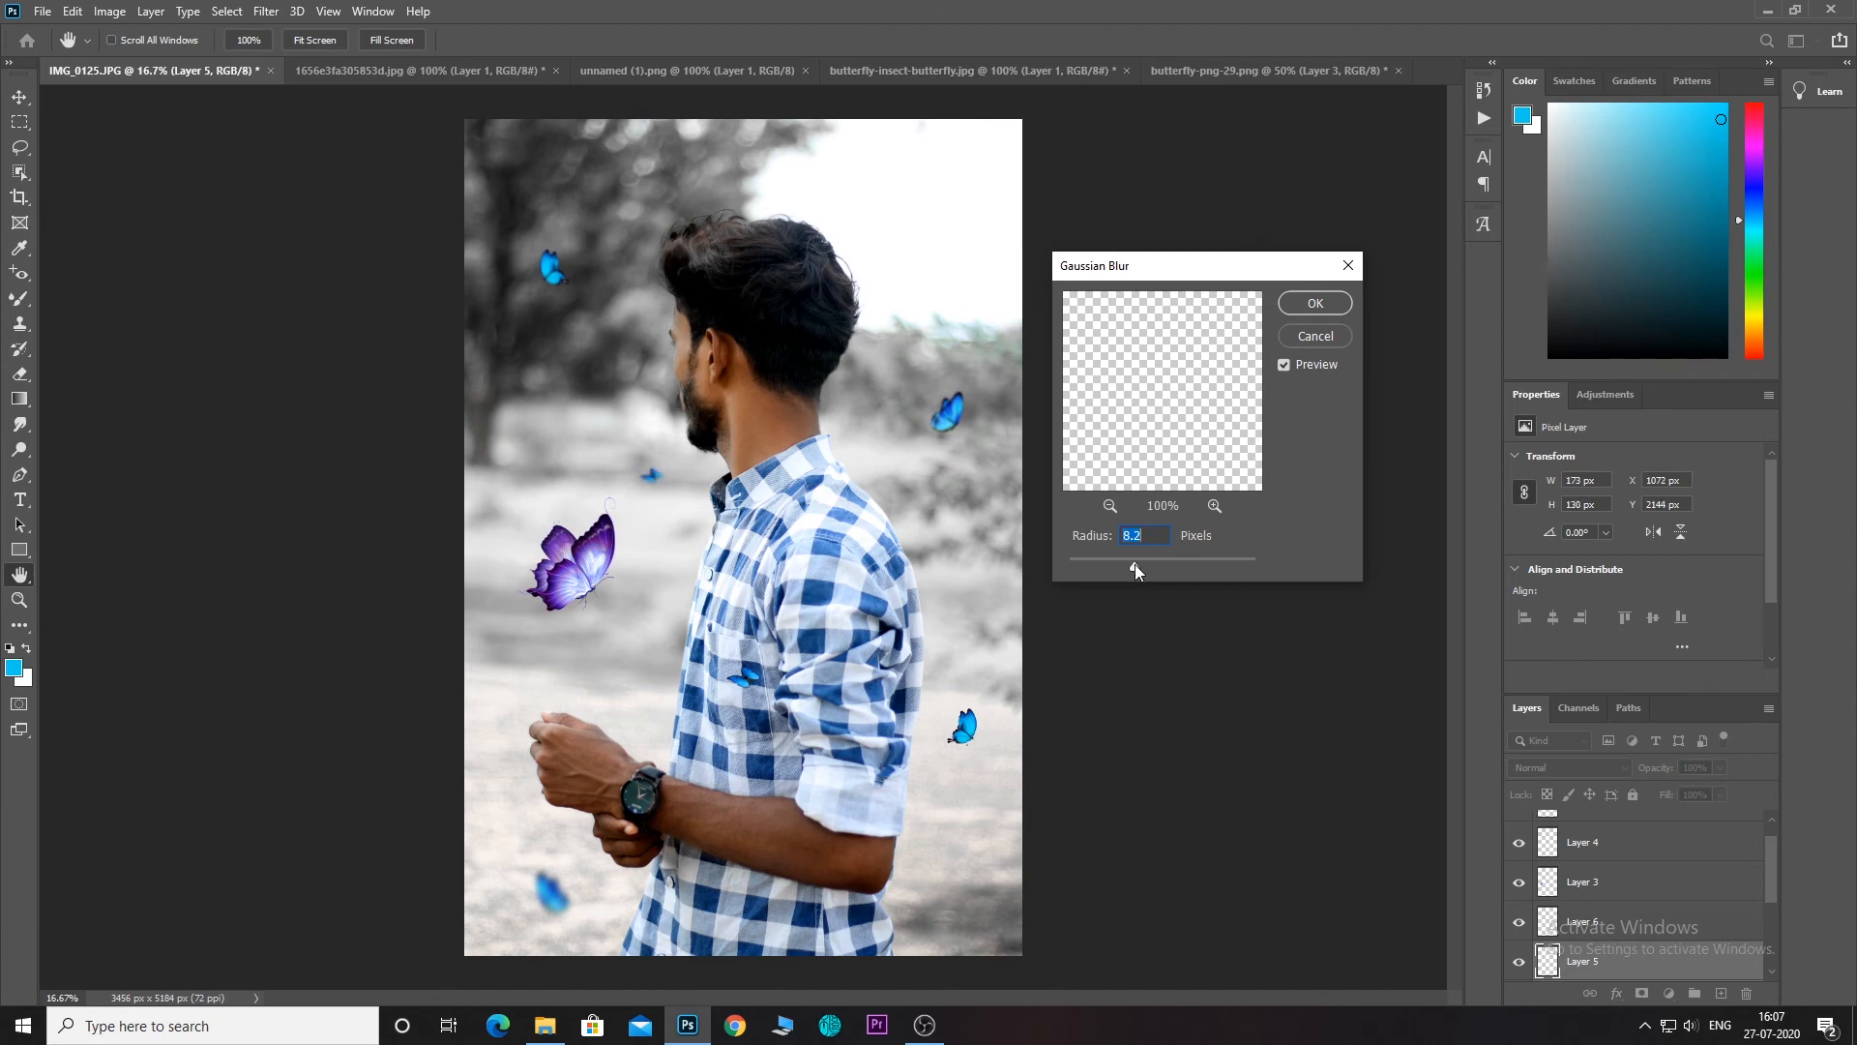
{"action": "left_click", "coordinate": [1316, 302]}
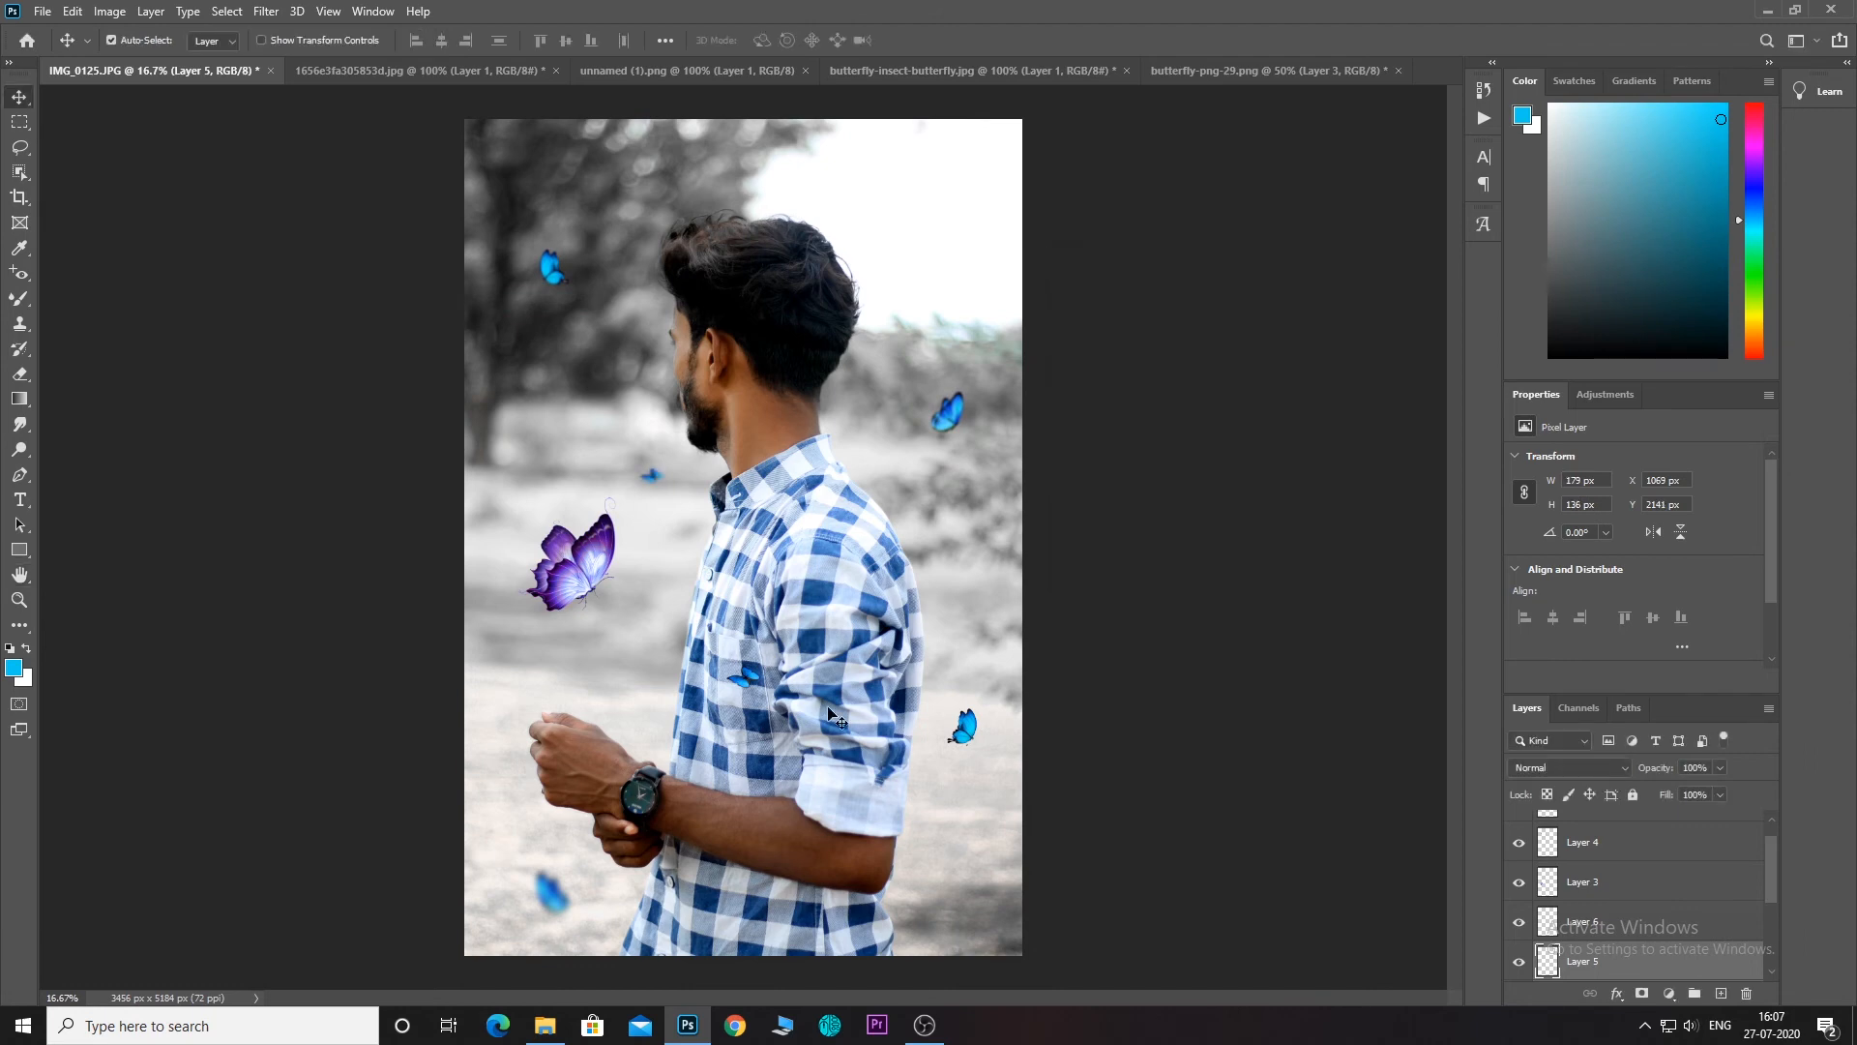
{"action": "key", "text": "ctrl+minus"}
{"action": "key", "text": "ctrl+plus"}
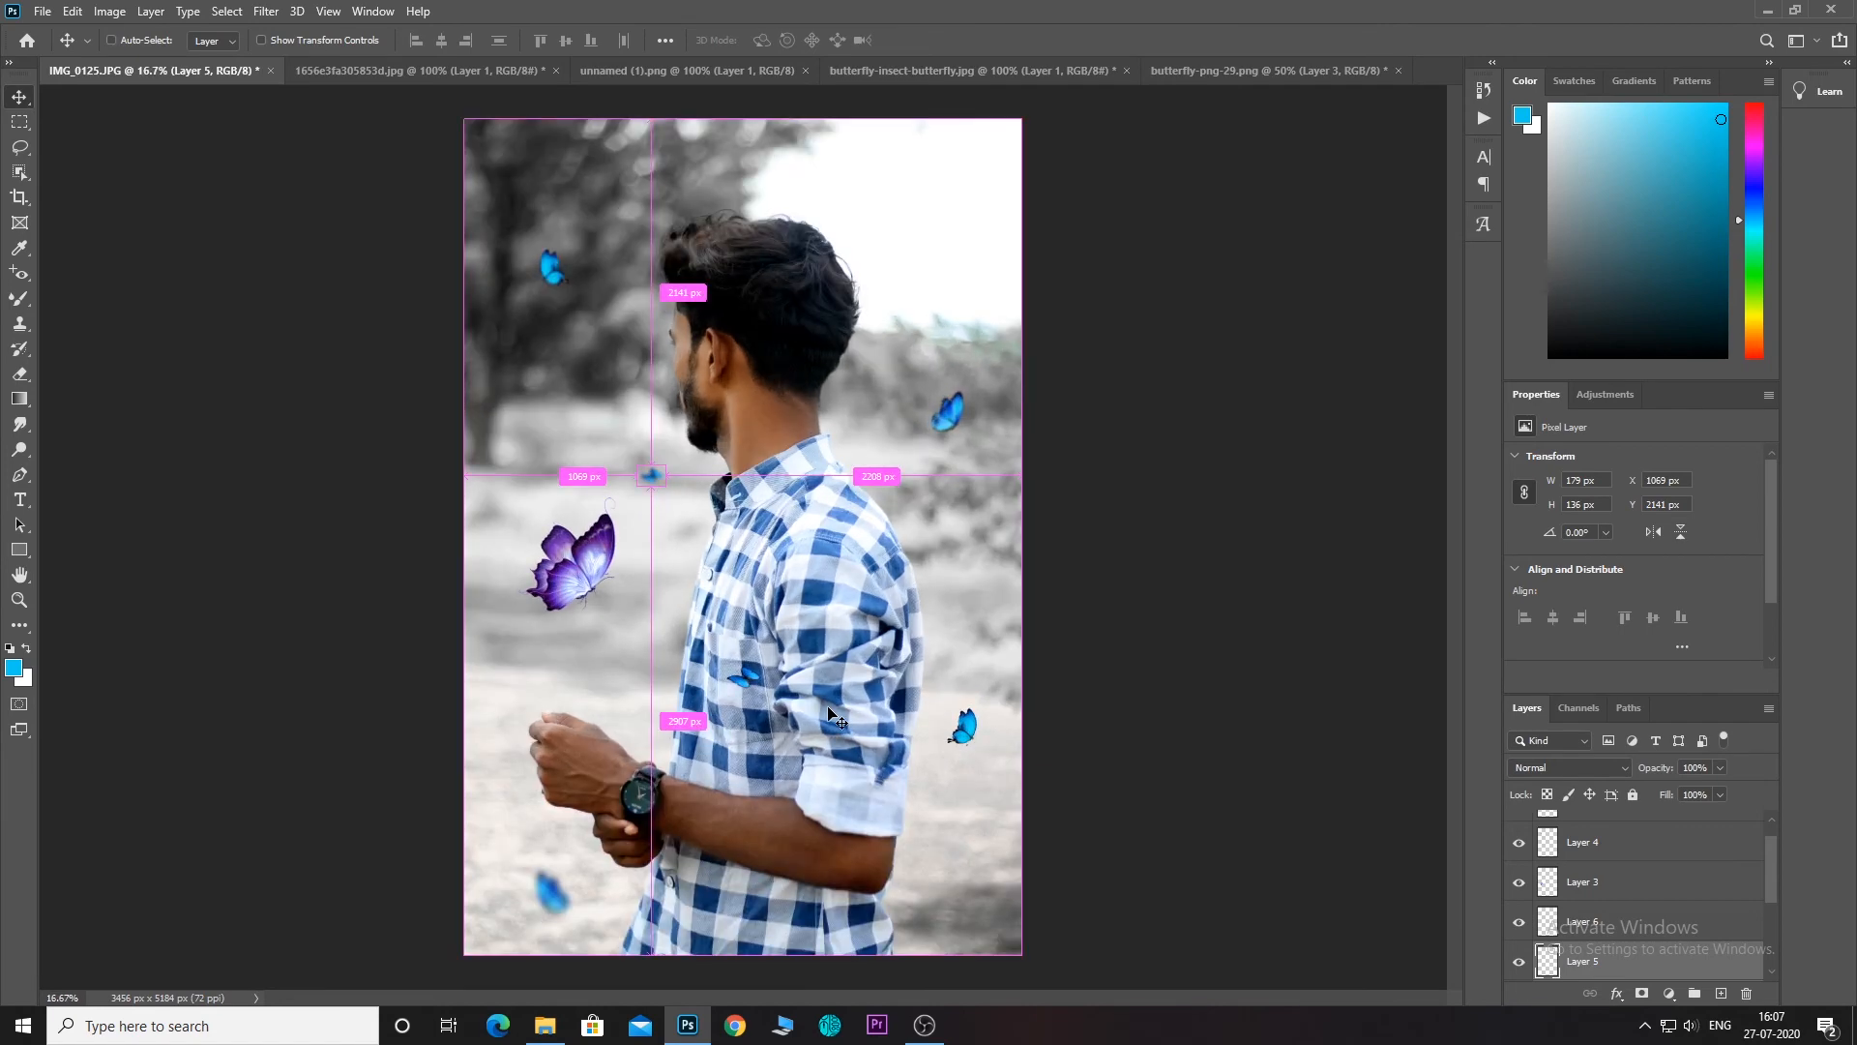
{"action": "key", "text": "ctrl+minus"}
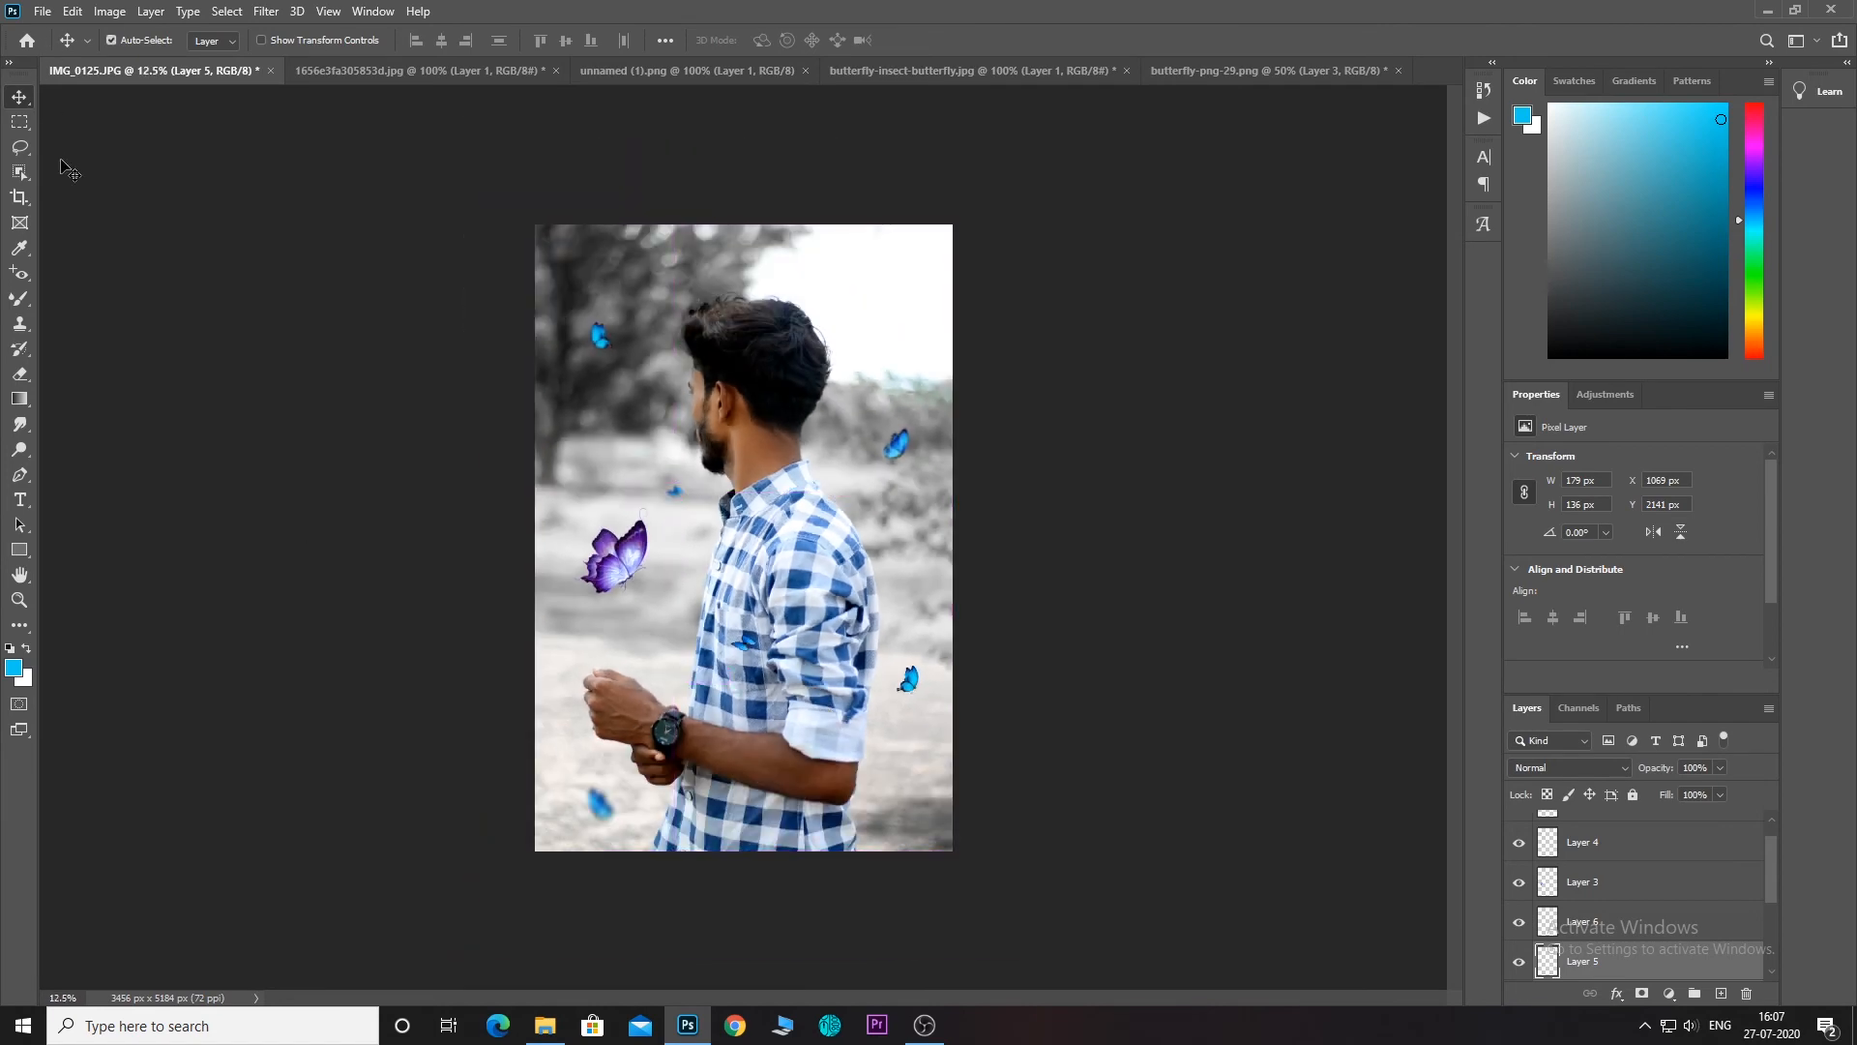
{"action": "key", "text": "ctrl"}
{"action": "key", "text": "ctrl+b"}
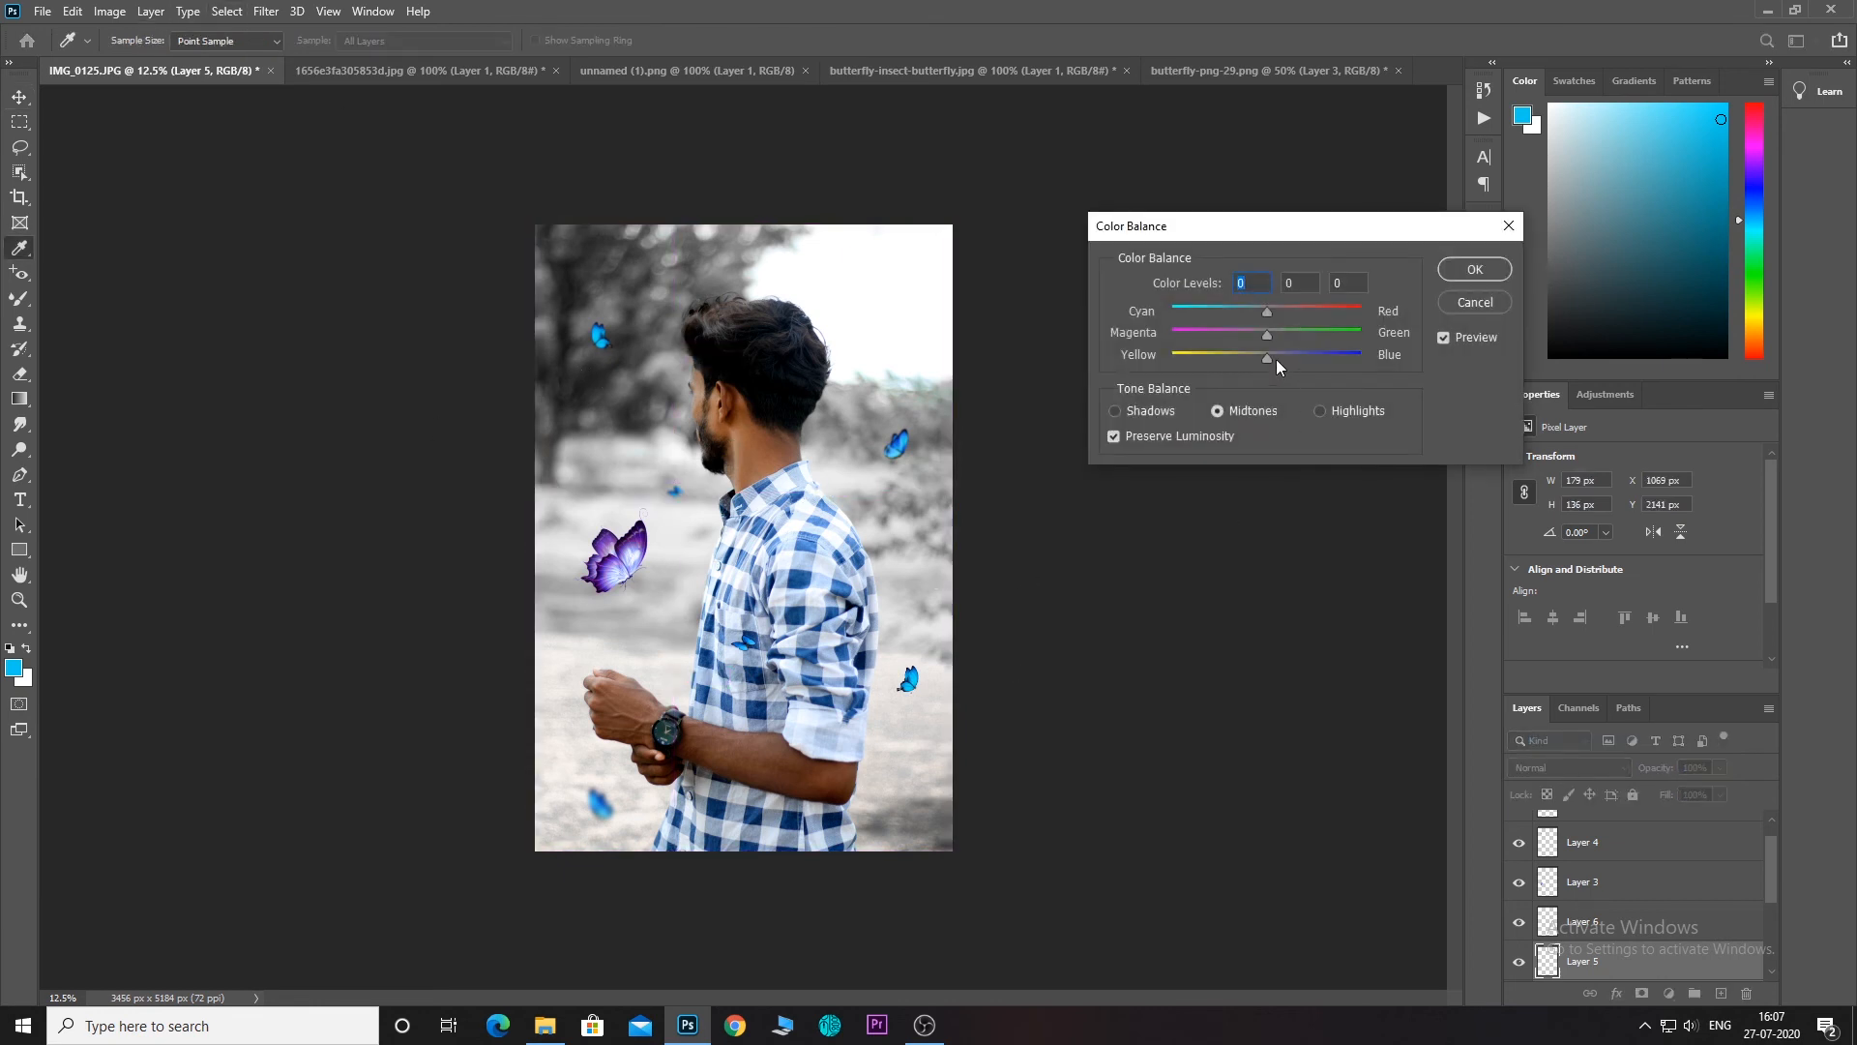
{"action": "left_click_drag", "start_coordinate": [1260, 357], "coordinate": [1261, 357]}
{"action": "left_click", "coordinate": [1471, 301]}
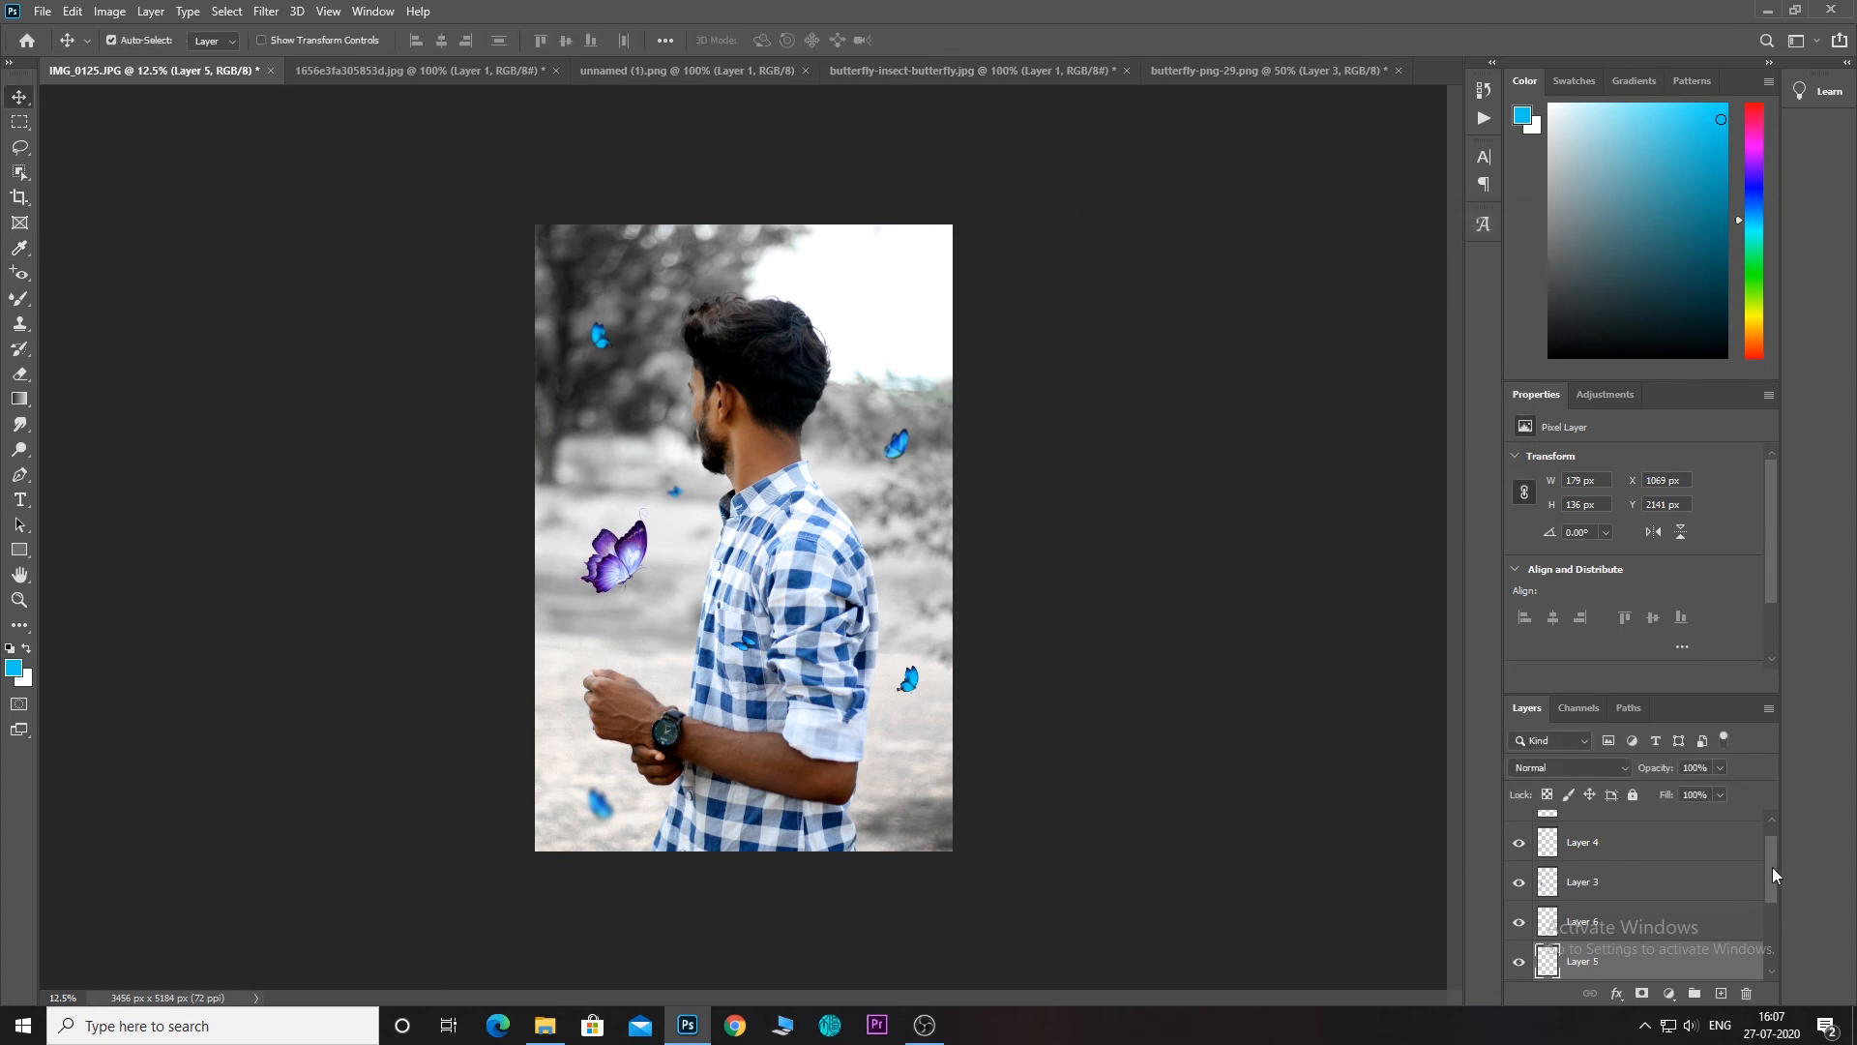
Select all the butterfly layers, from Layer 4 copy down to Layer 2, and merge them into a single layer.
{"action": "scroll", "coordinate": [1772, 870], "scroll_direction": "up", "scroll_amount": 2}
{"action": "left_click", "coordinate": [1596, 829]}
{"action": "left_click", "coordinate": [1631, 873], "text": "shift"}
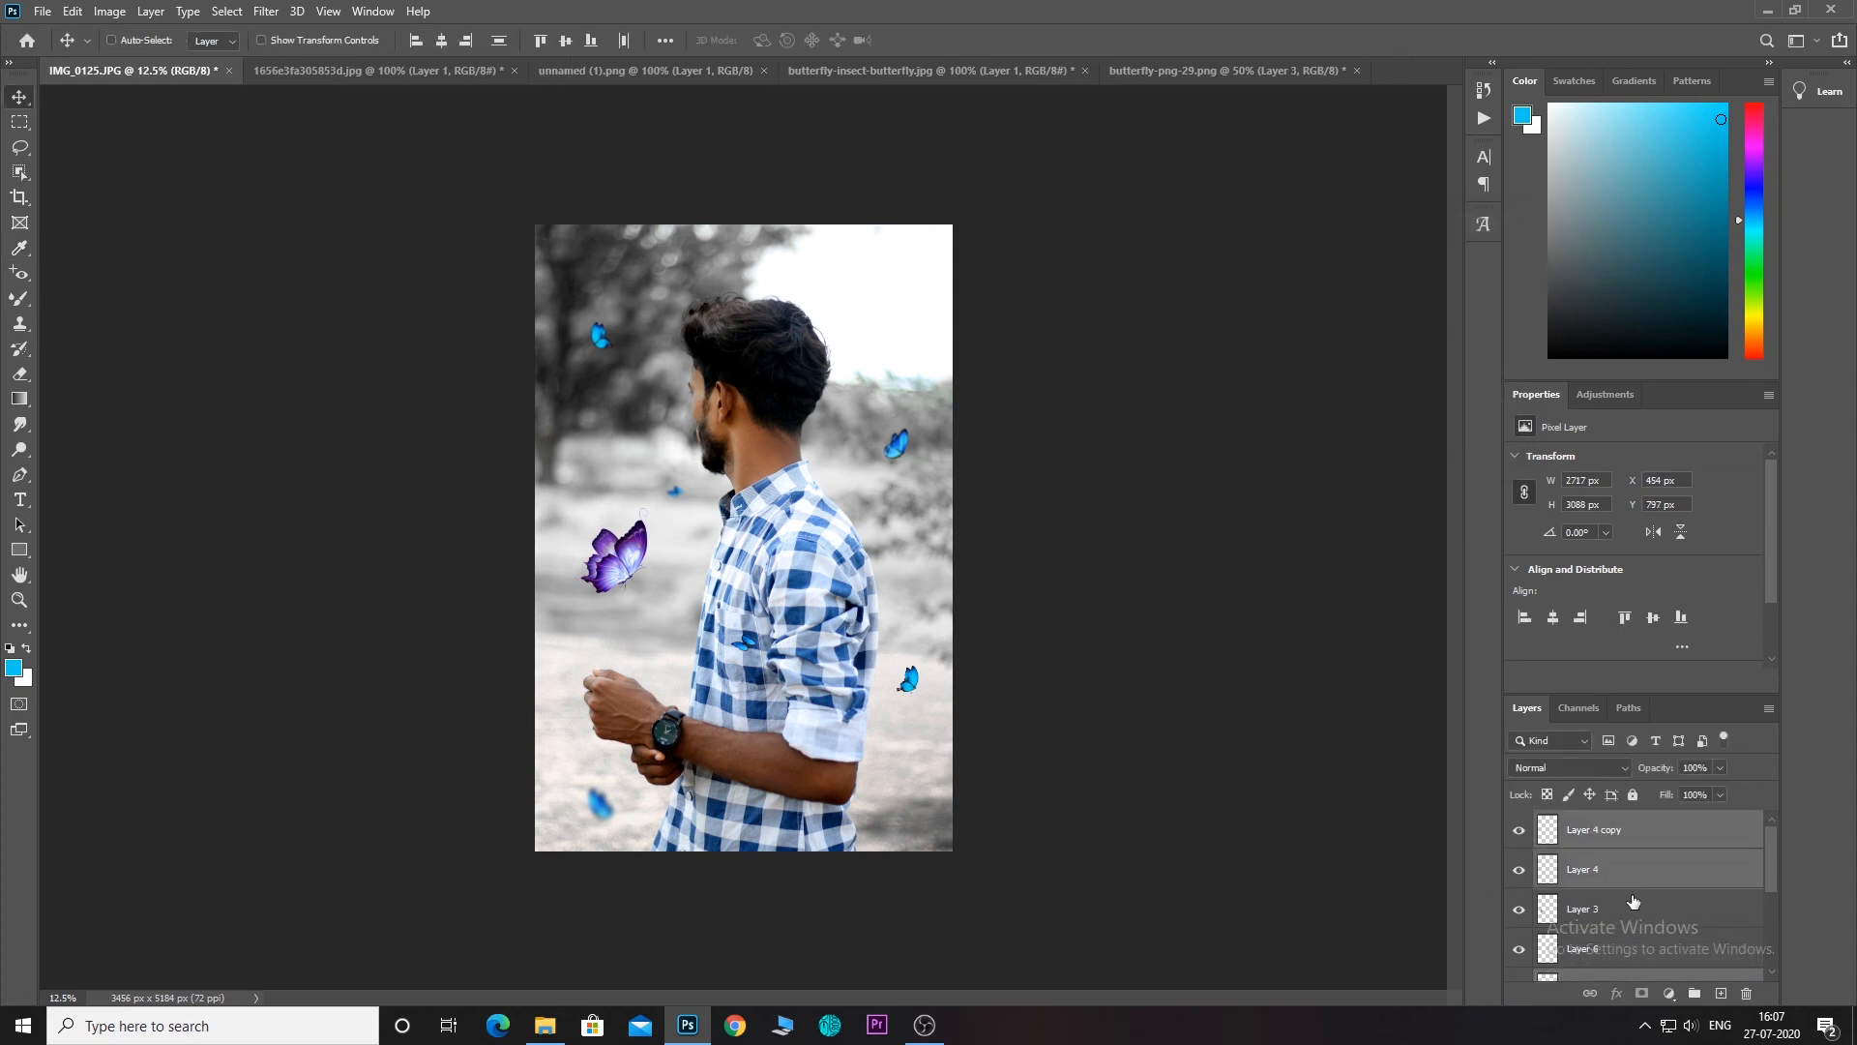
{"action": "left_click", "coordinate": [1633, 901], "text": "shift"}
{"action": "scroll", "coordinate": [1774, 855], "scroll_direction": "down", "scroll_amount": 2}
{"action": "left_click", "coordinate": [1731, 898], "text": "shift"}
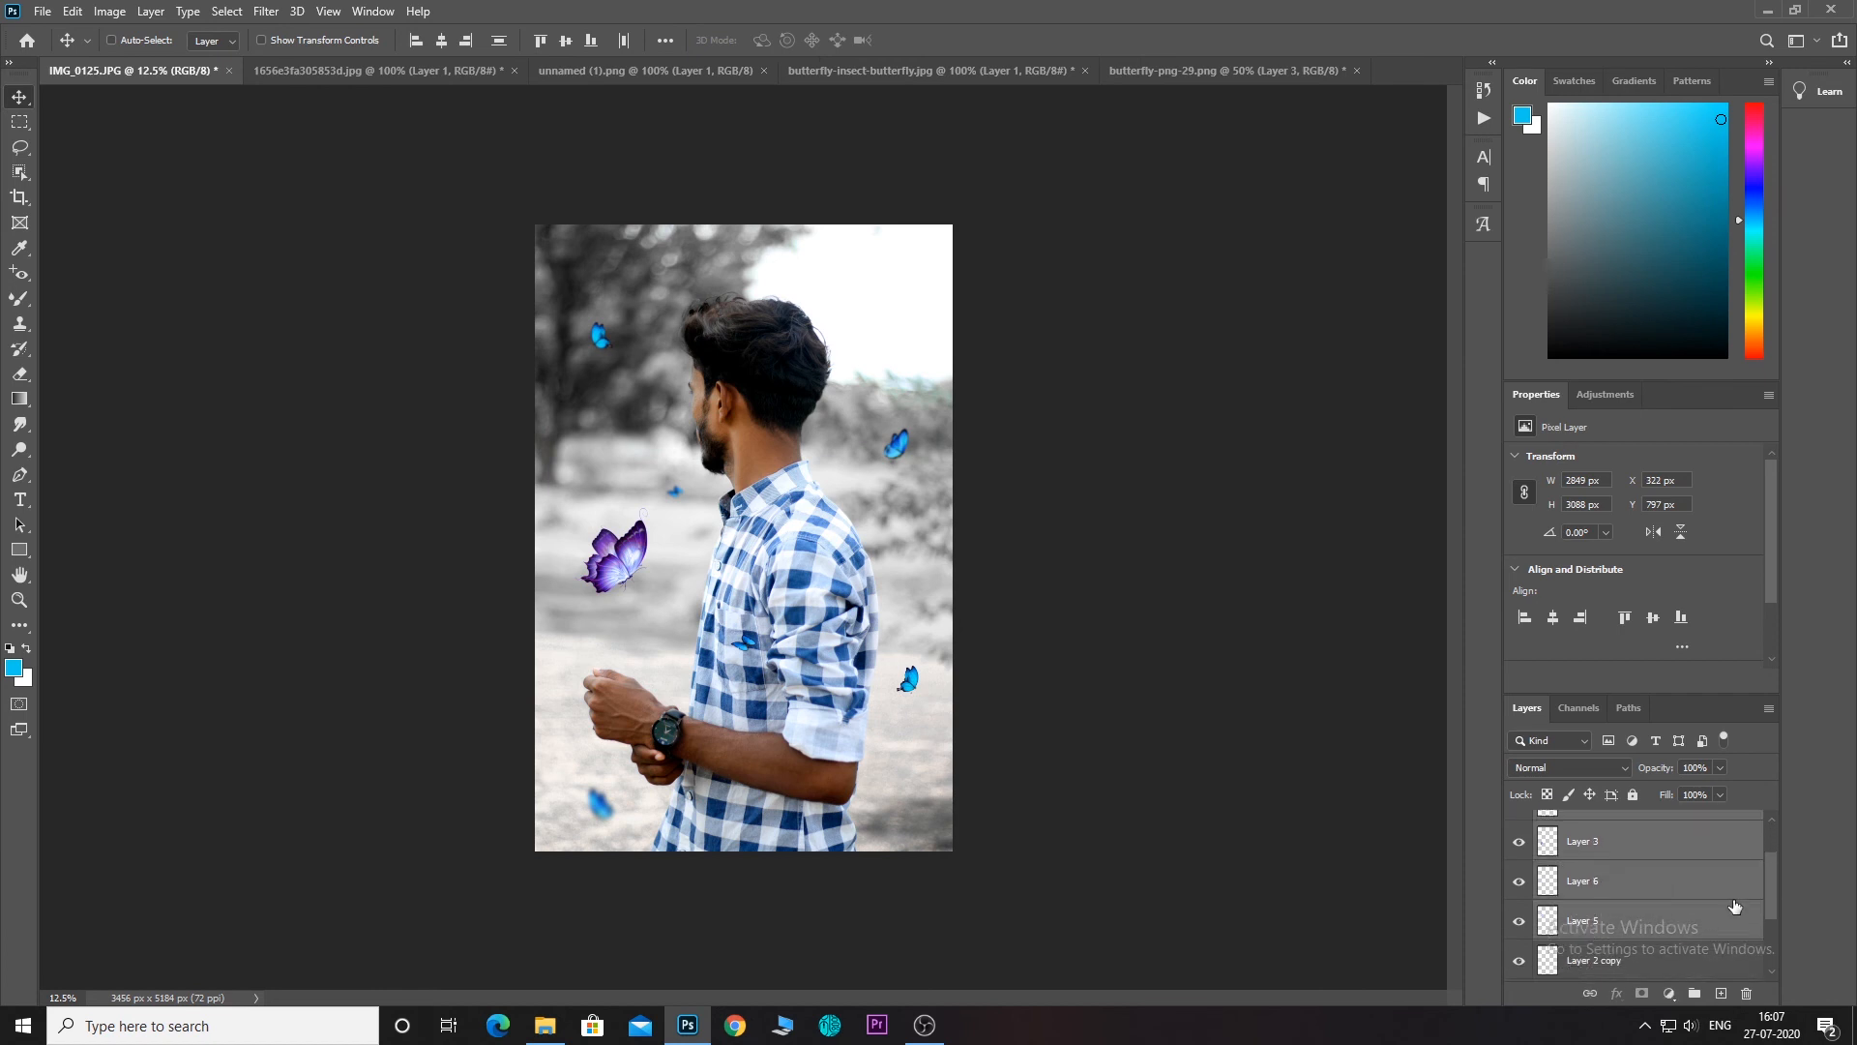
{"action": "left_click_drag", "start_coordinate": [1771, 884], "coordinate": [1771, 911]}
{"action": "left_click", "coordinate": [1657, 902], "text": "ctrl"}
{"action": "left_click", "coordinate": [1653, 928], "text": "ctrl"}
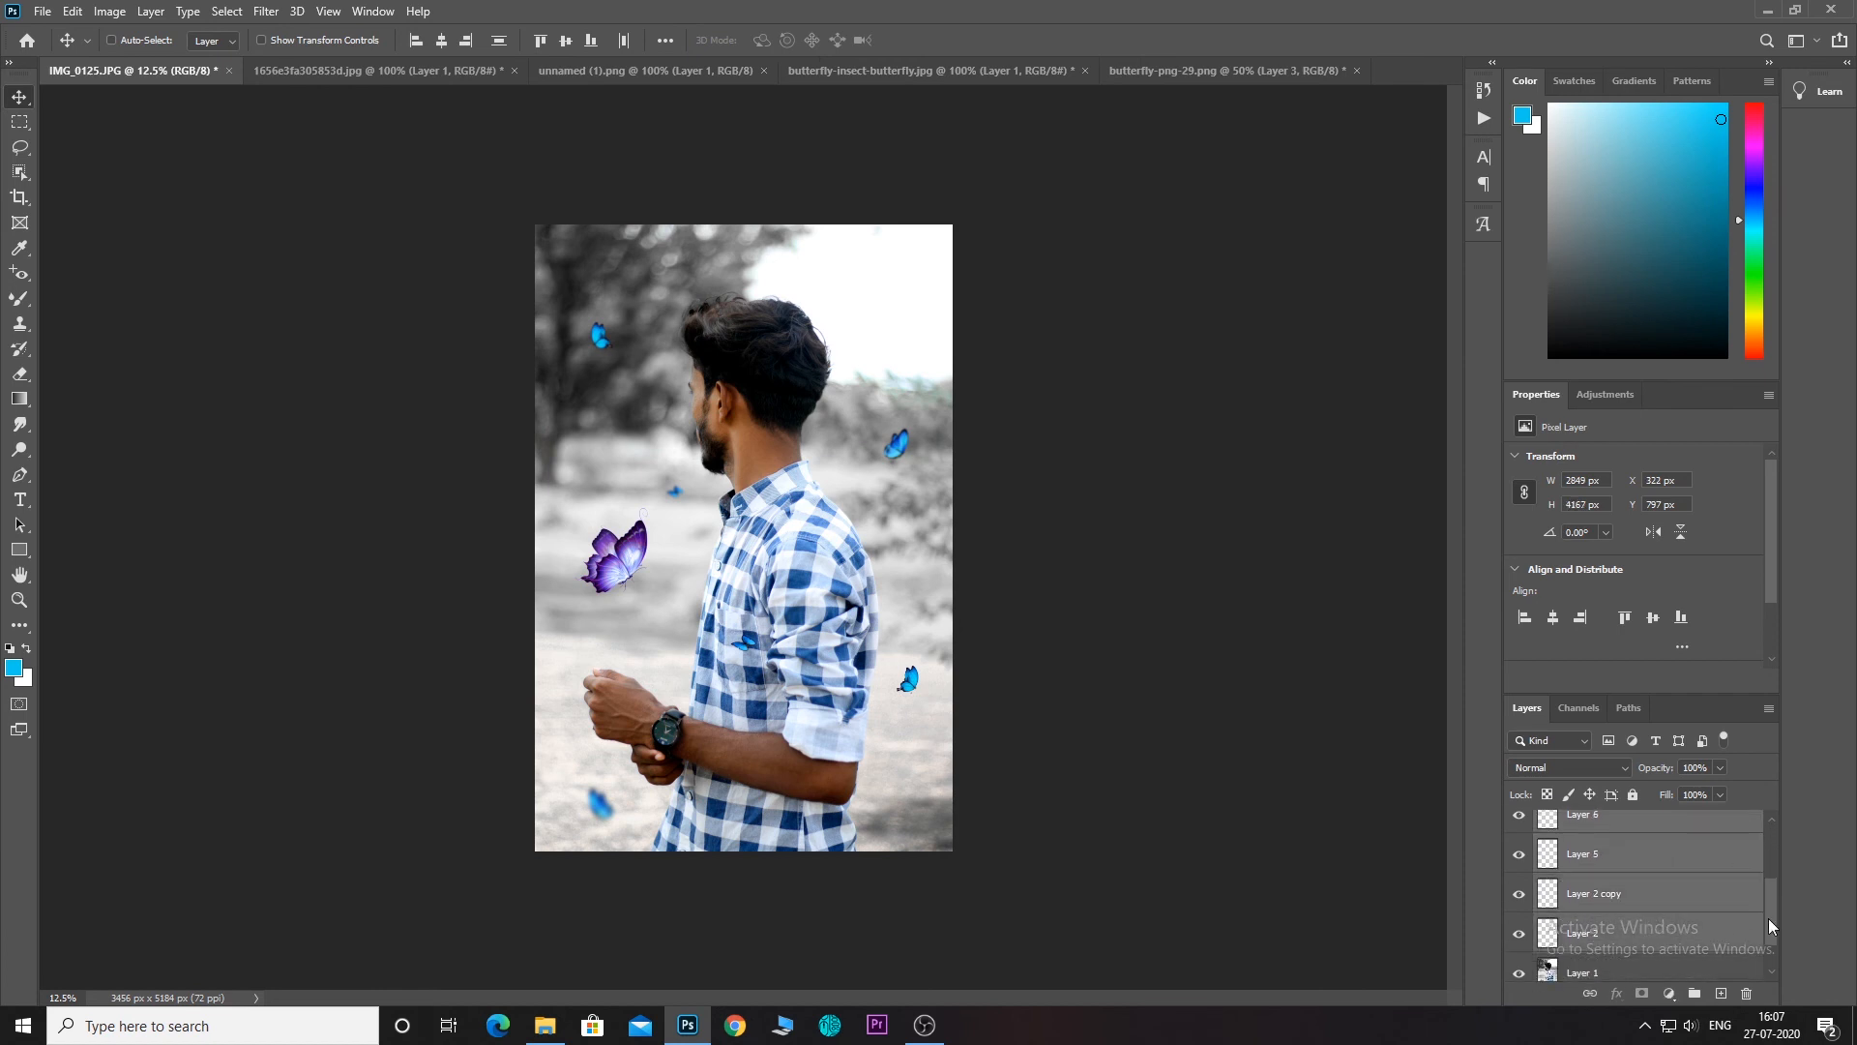
{"action": "scroll", "coordinate": [1770, 917], "scroll_direction": "down", "scroll_amount": 1}
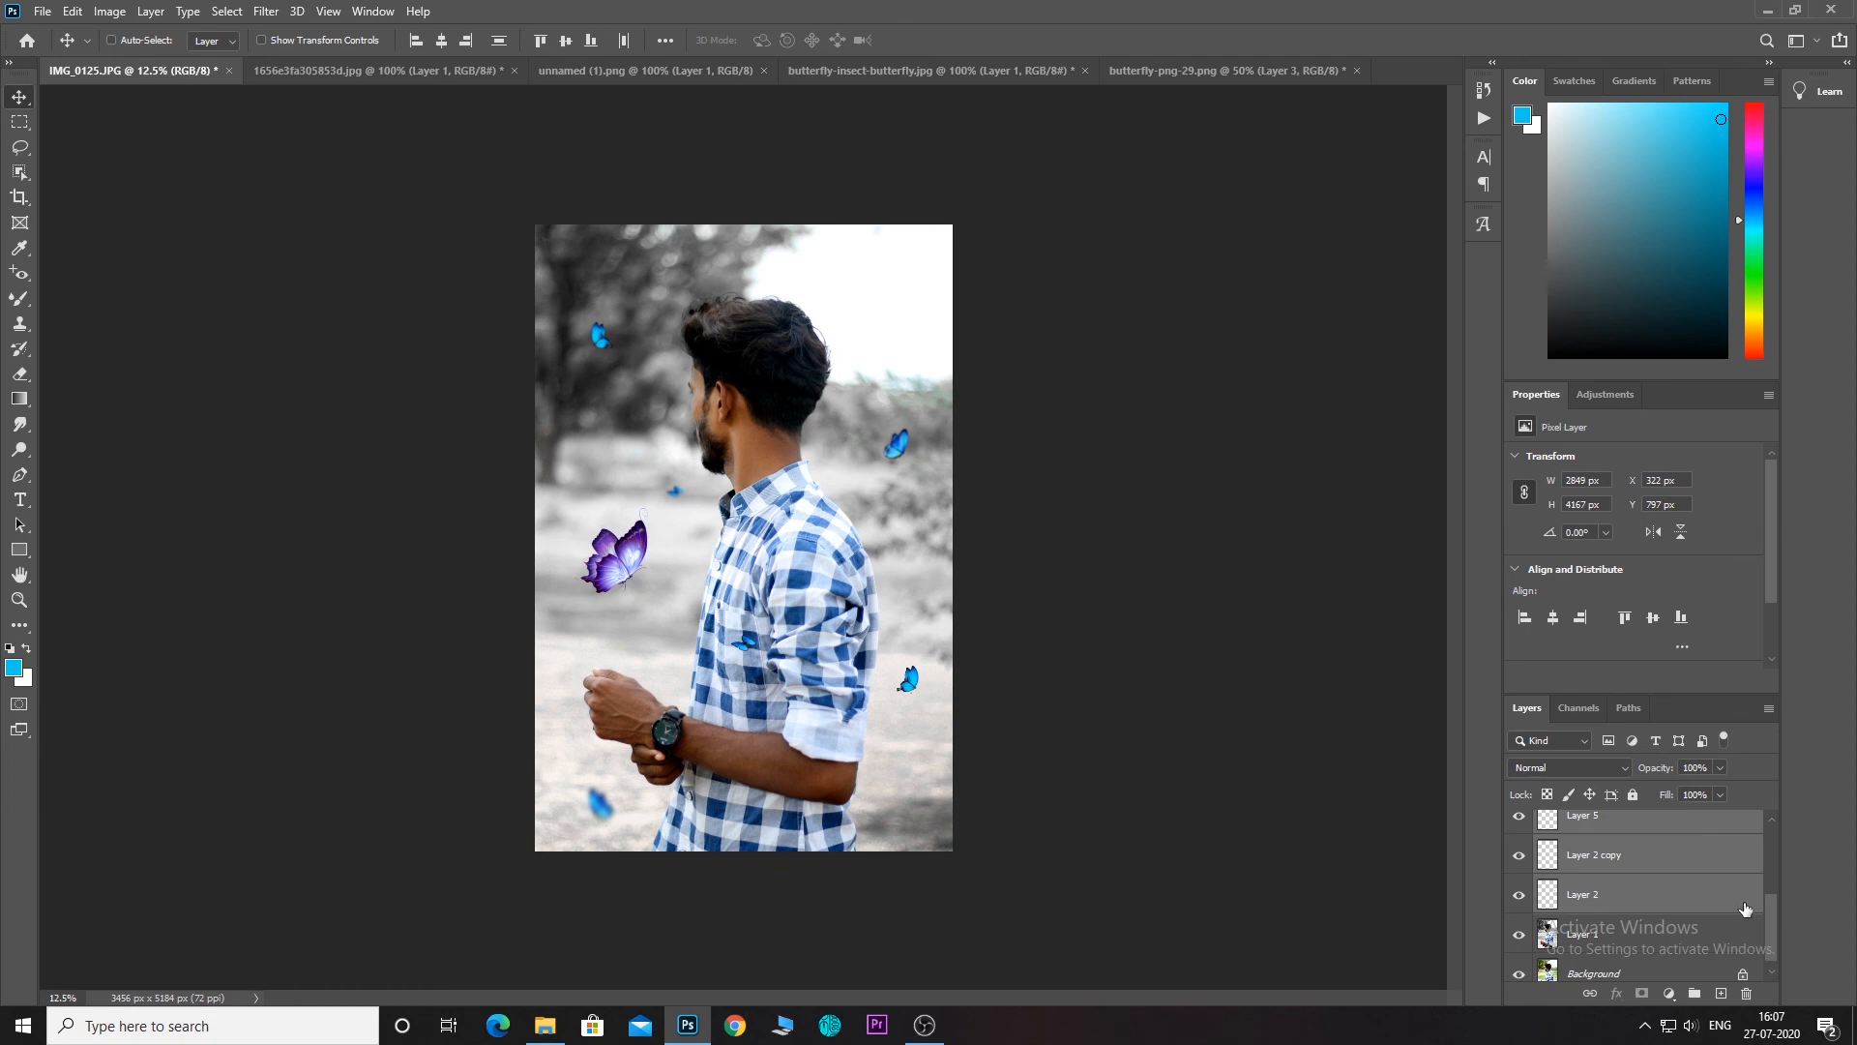
{"action": "right_click", "coordinate": [1693, 820]}
{"action": "left_click", "coordinate": [1667, 573]}
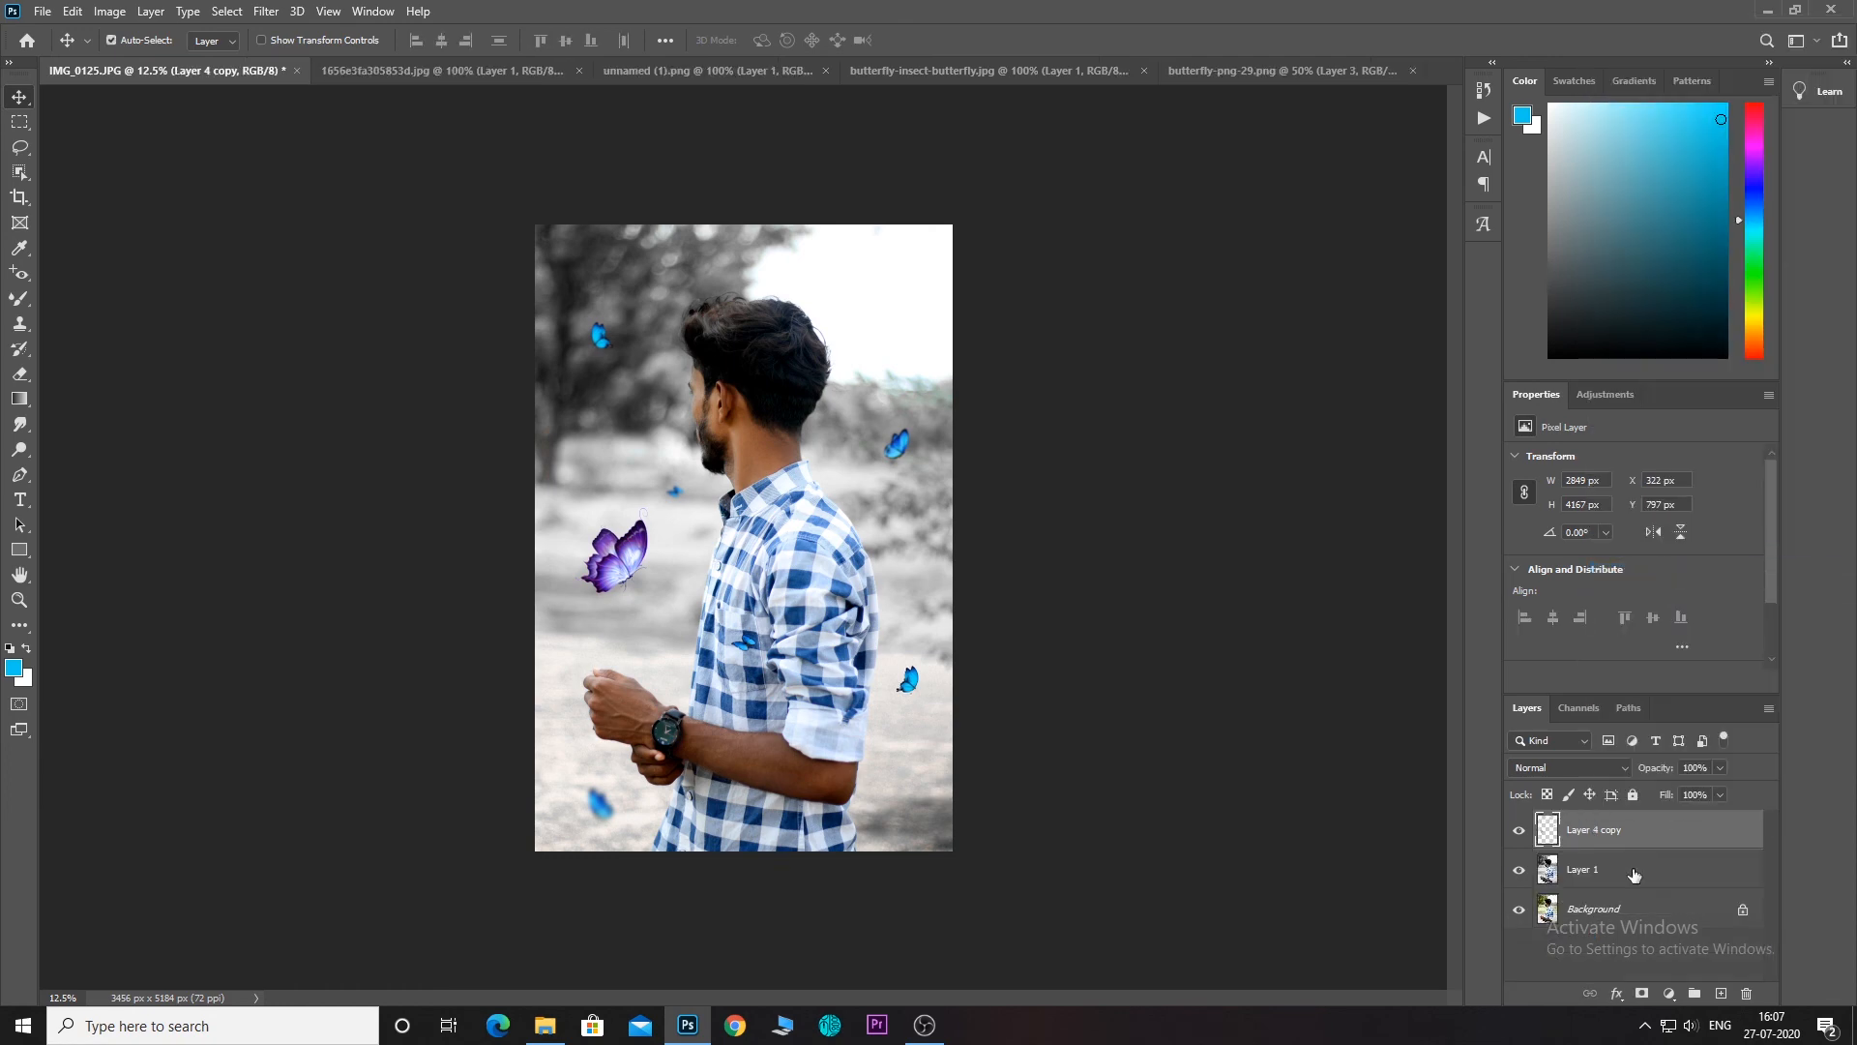
Duplicate the merged butterfly layer together with Layer 1, and merge the two copies into one layer.
{"action": "right_click", "coordinate": [1597, 875]}
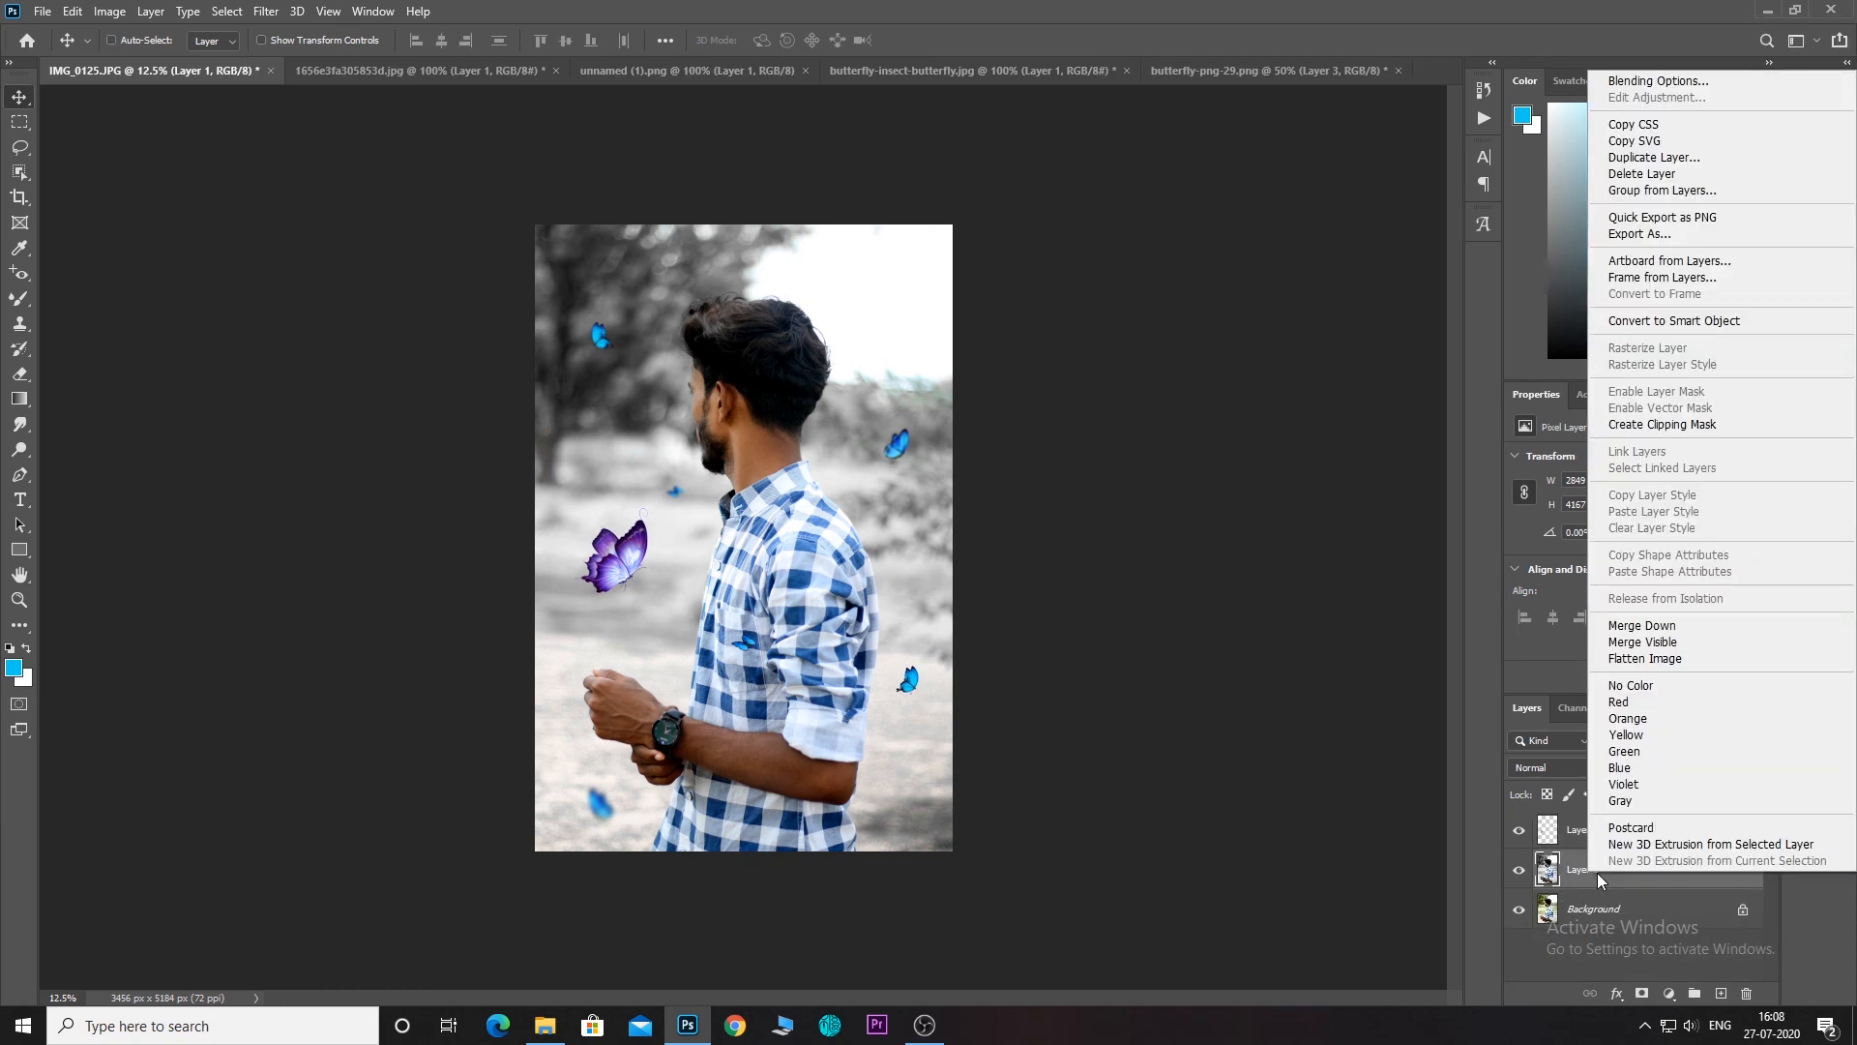
{"action": "left_click", "coordinate": [1567, 830]}
{"action": "left_click", "coordinate": [1593, 832], "text": "ctrl"}
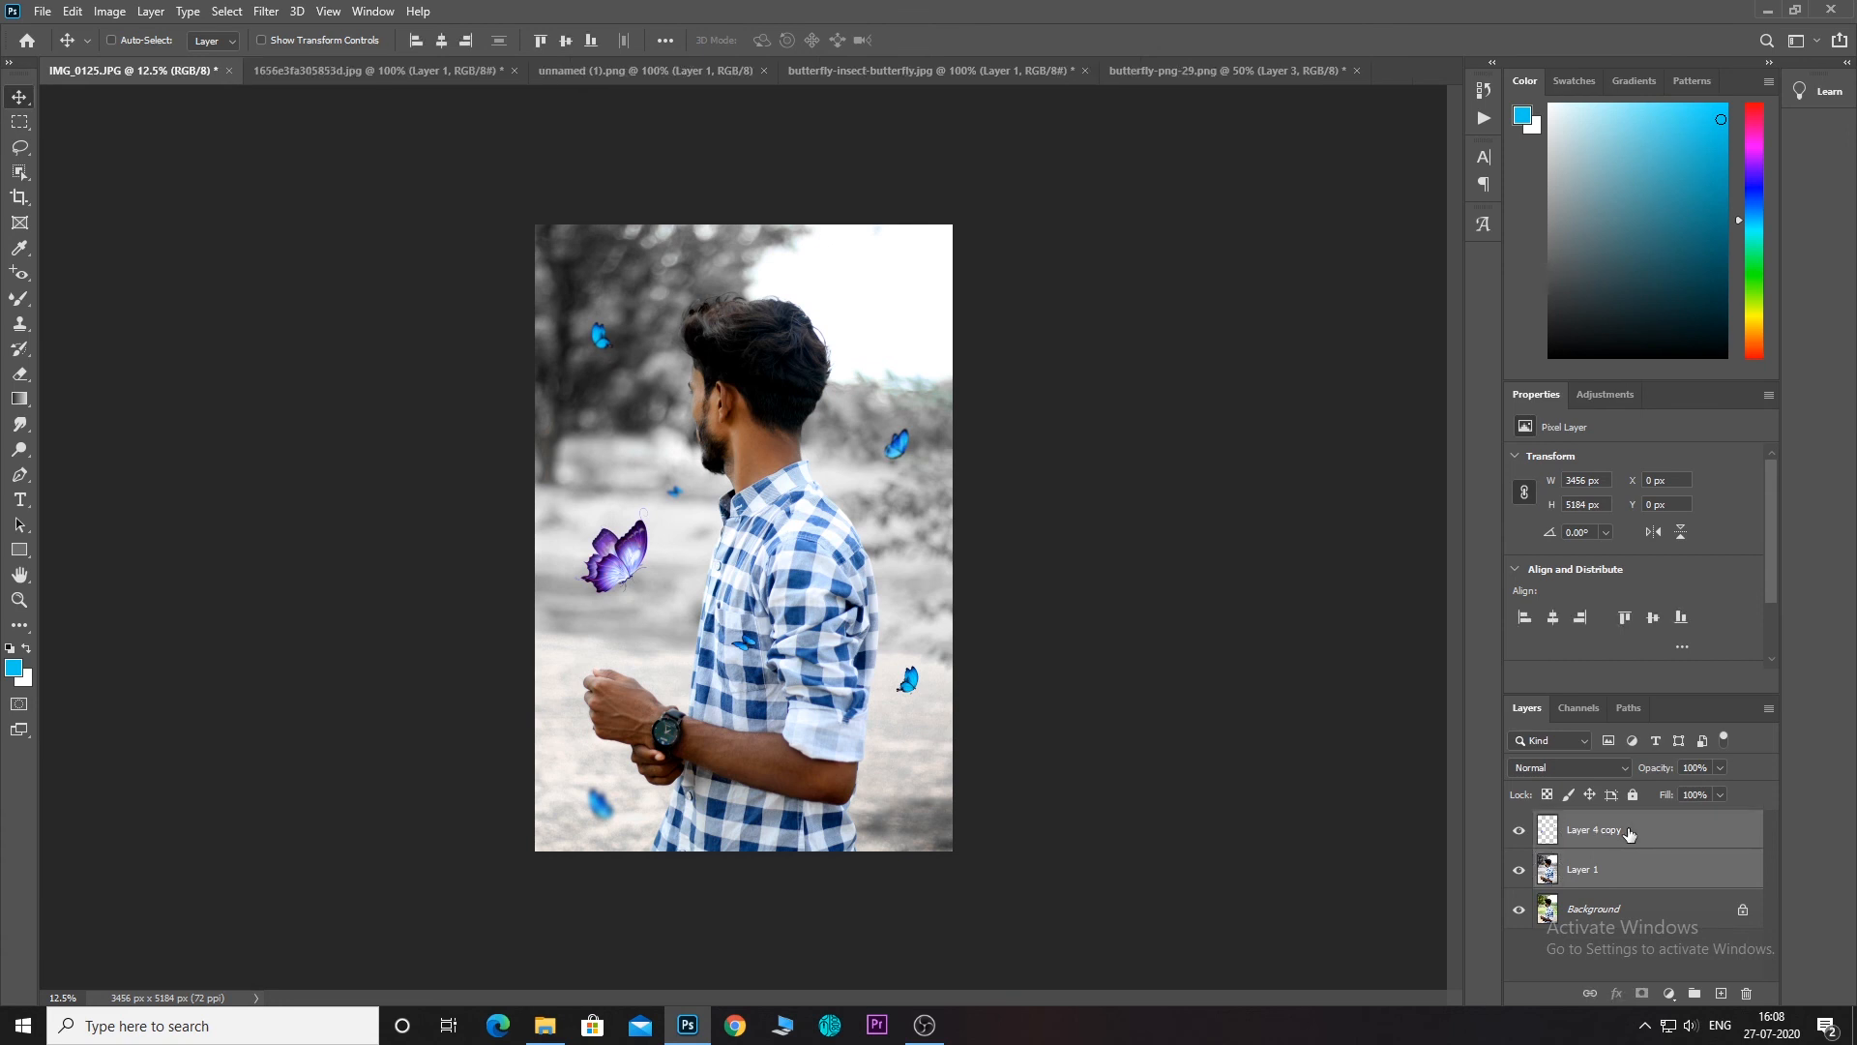
{"action": "key", "text": "ctrl+j"}
{"action": "right_click", "coordinate": [1629, 832]}
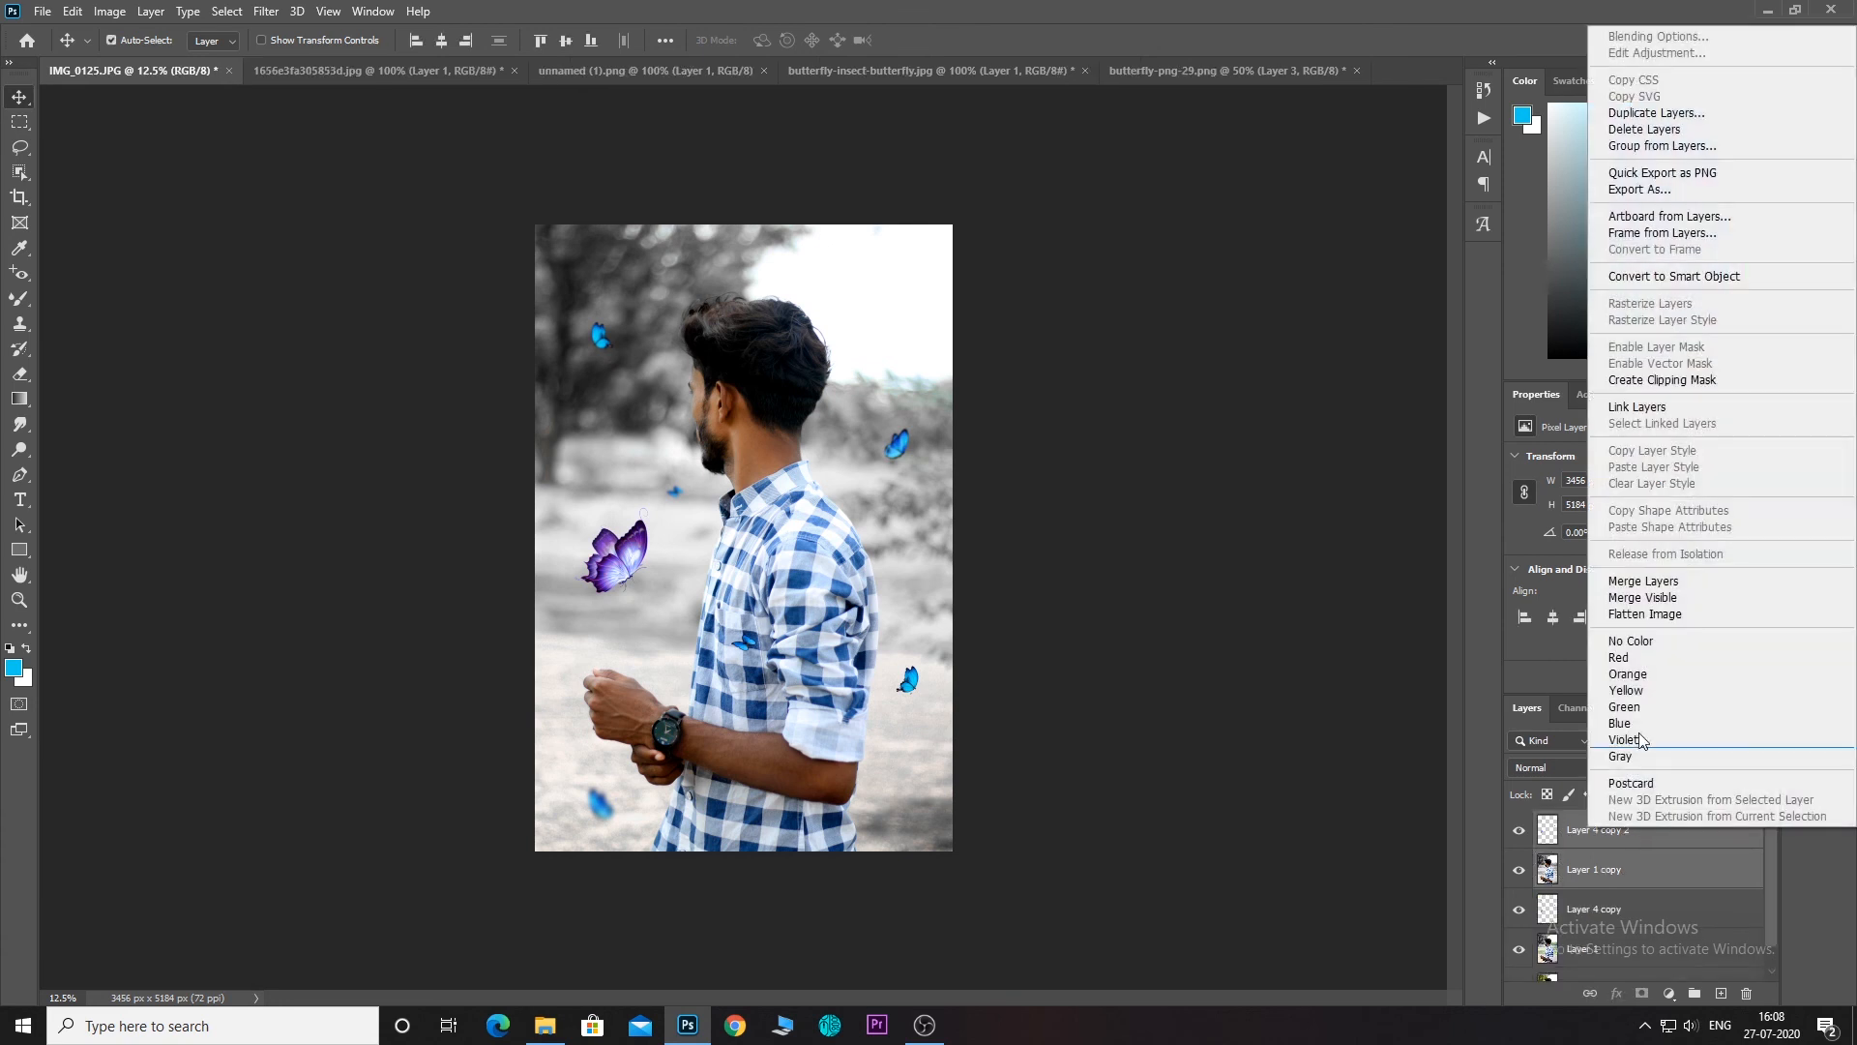
{"action": "left_click", "coordinate": [1645, 581]}
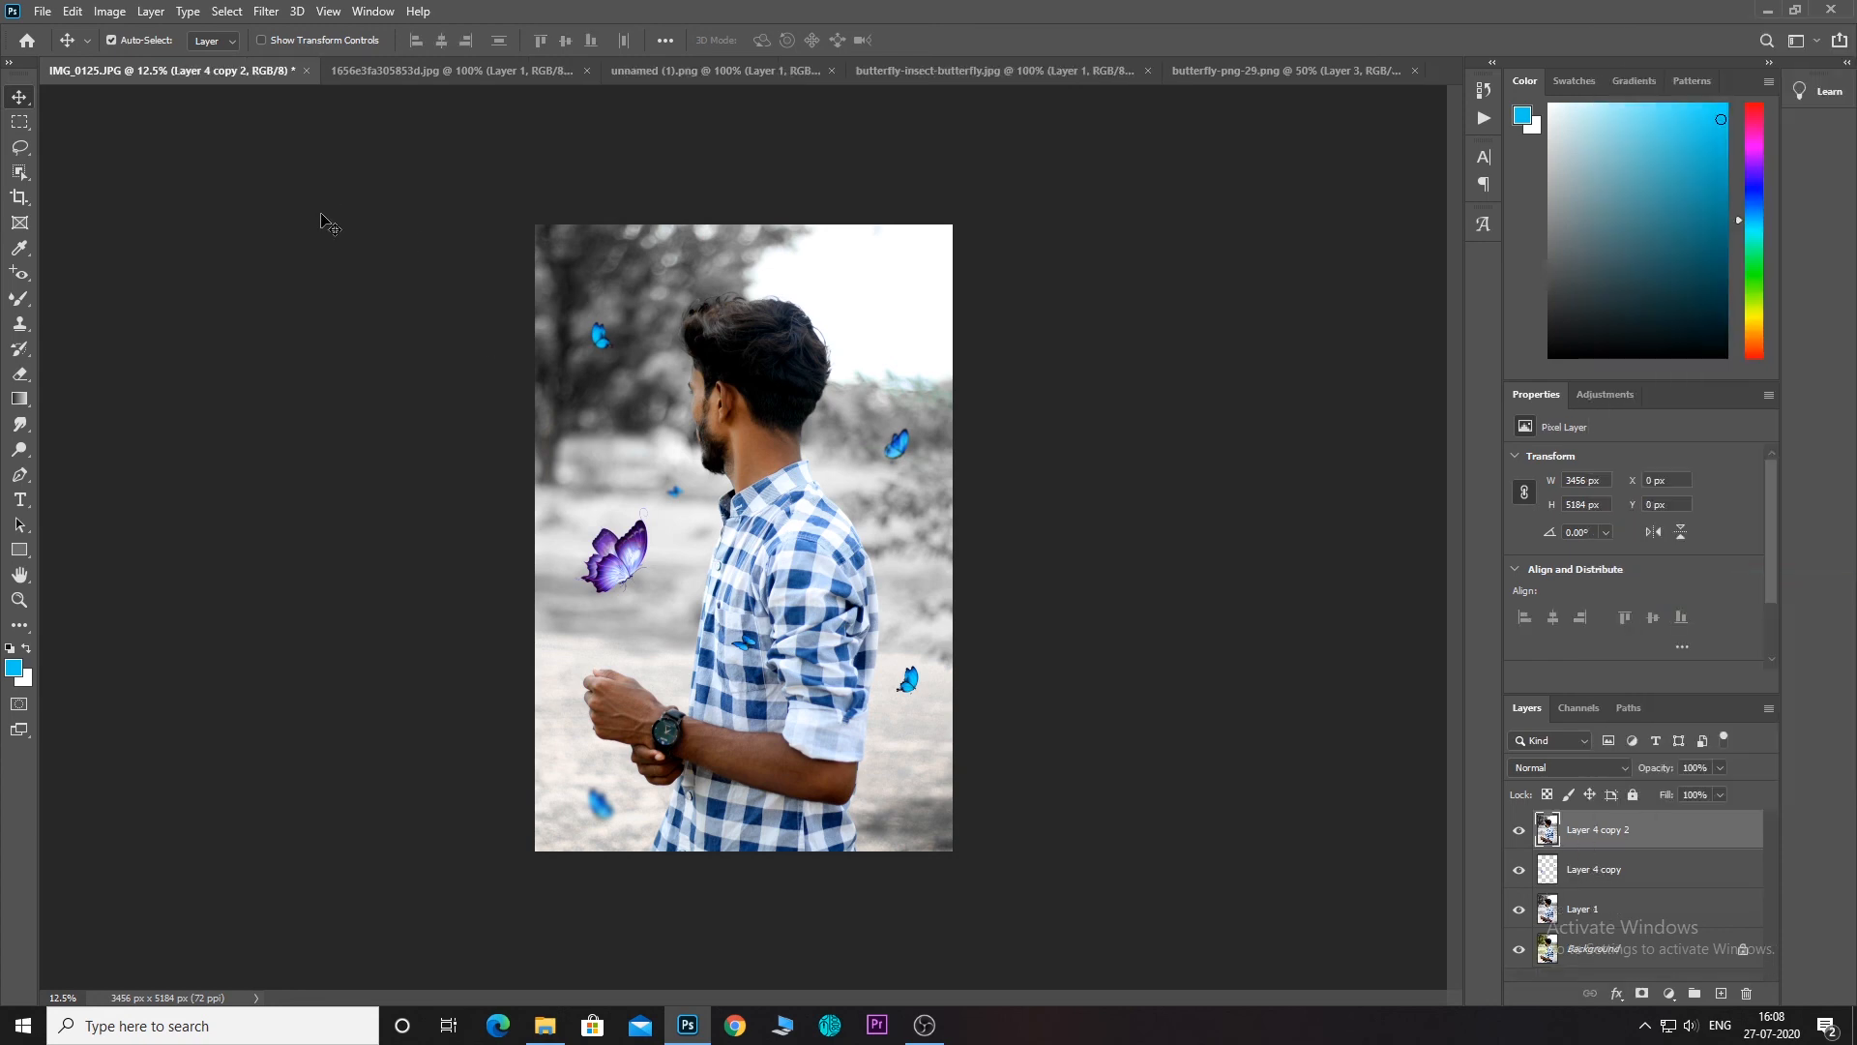
Apply a Color Balance adjustment to the merged copy, shifting its midtones and shadows slightly toward blue.
{"action": "key", "text": "ctrl+b"}
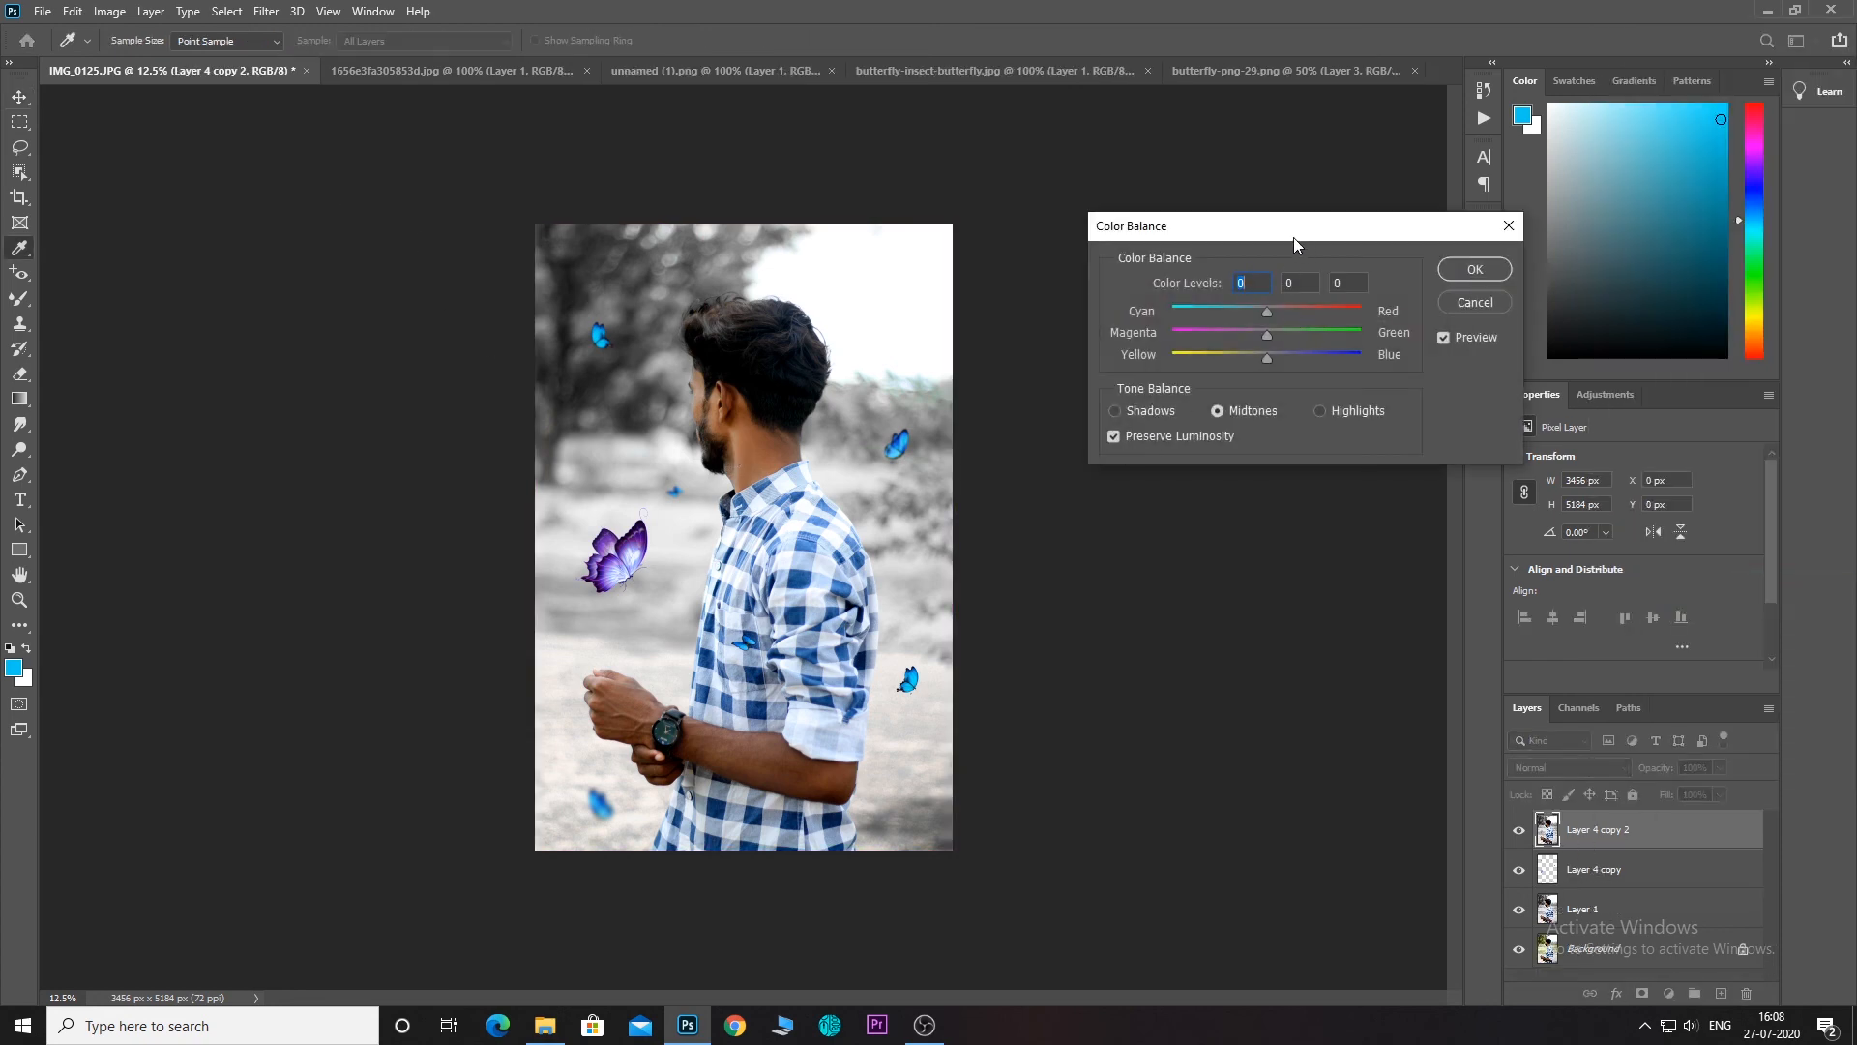
{"action": "left_click_drag", "start_coordinate": [1295, 238], "coordinate": [1202, 246]}
{"action": "left_click", "coordinate": [1176, 366]}
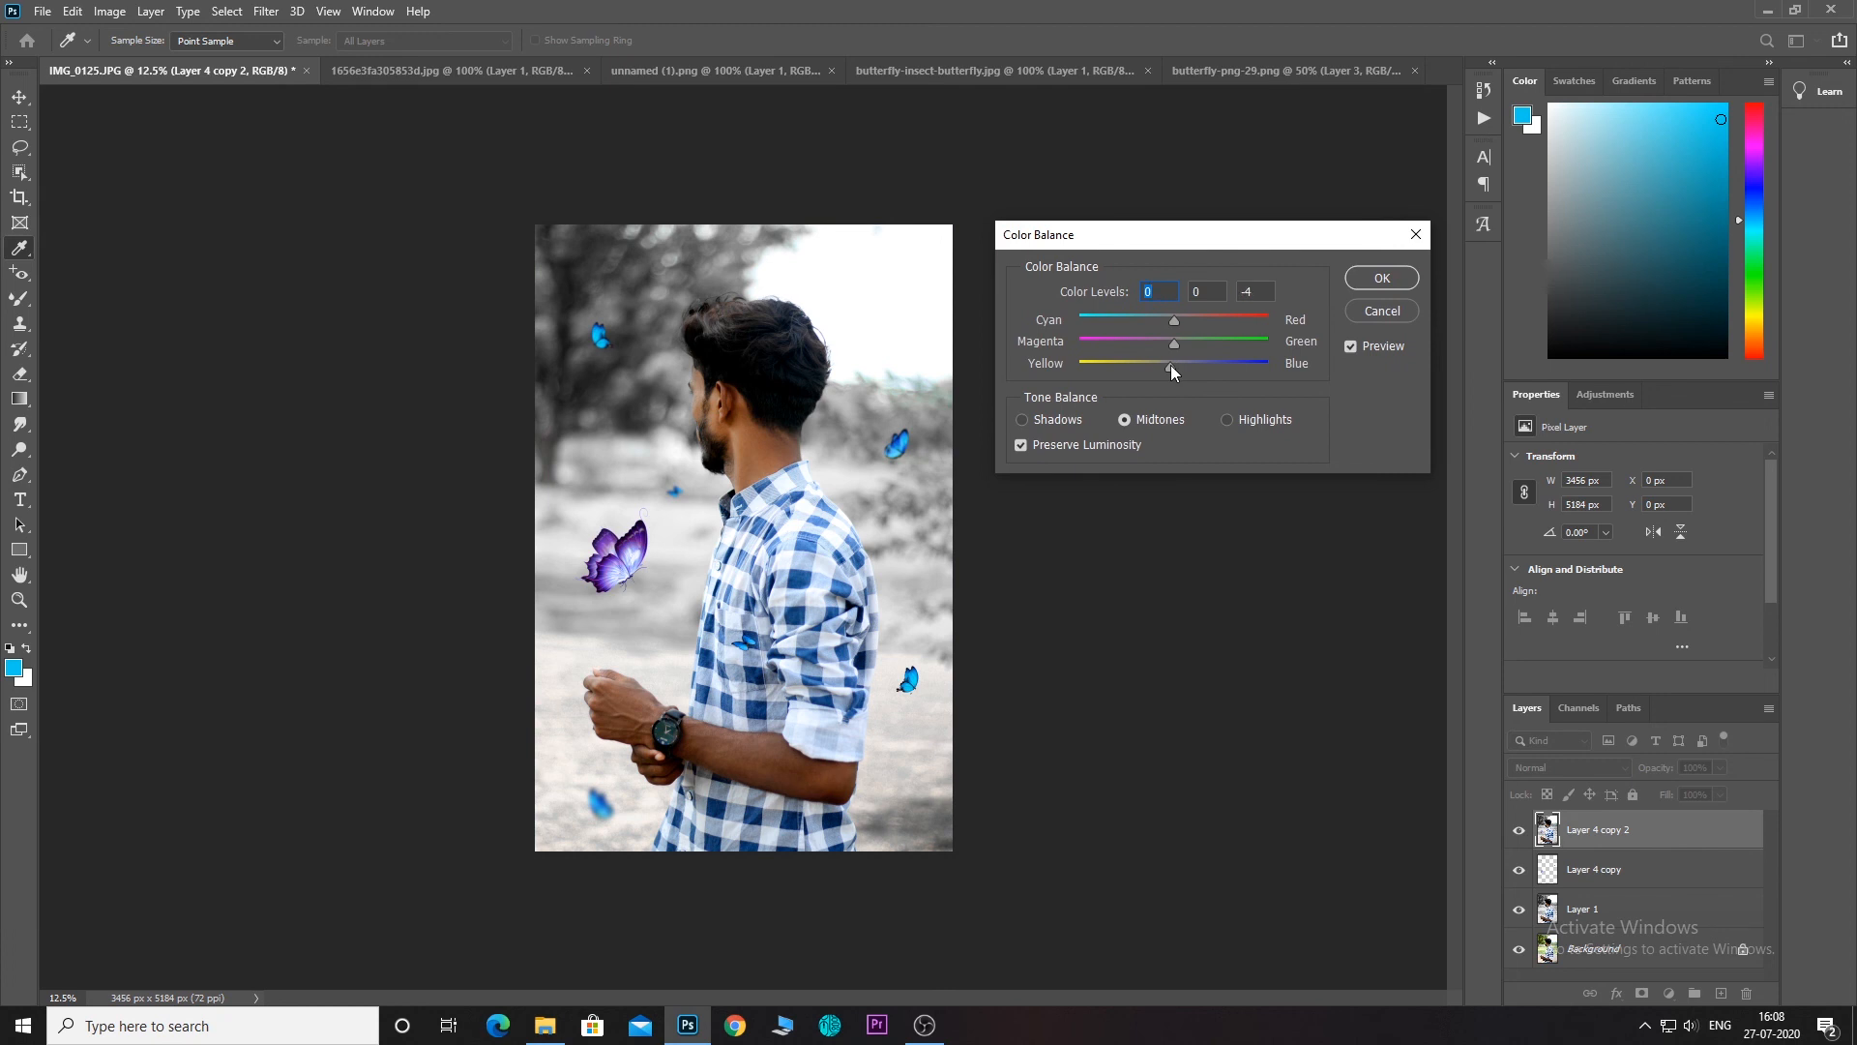
{"action": "left_click_drag", "start_coordinate": [1167, 364], "coordinate": [1162, 368]}
{"action": "left_click_drag", "start_coordinate": [1163, 319], "coordinate": [1185, 363]}
{"action": "left_click", "coordinate": [1064, 418]}
{"action": "left_click_drag", "start_coordinate": [1175, 364], "coordinate": [1181, 364]}
{"action": "left_click", "coordinate": [1384, 278]}
{"action": "key", "text": "ctrl+plus"}
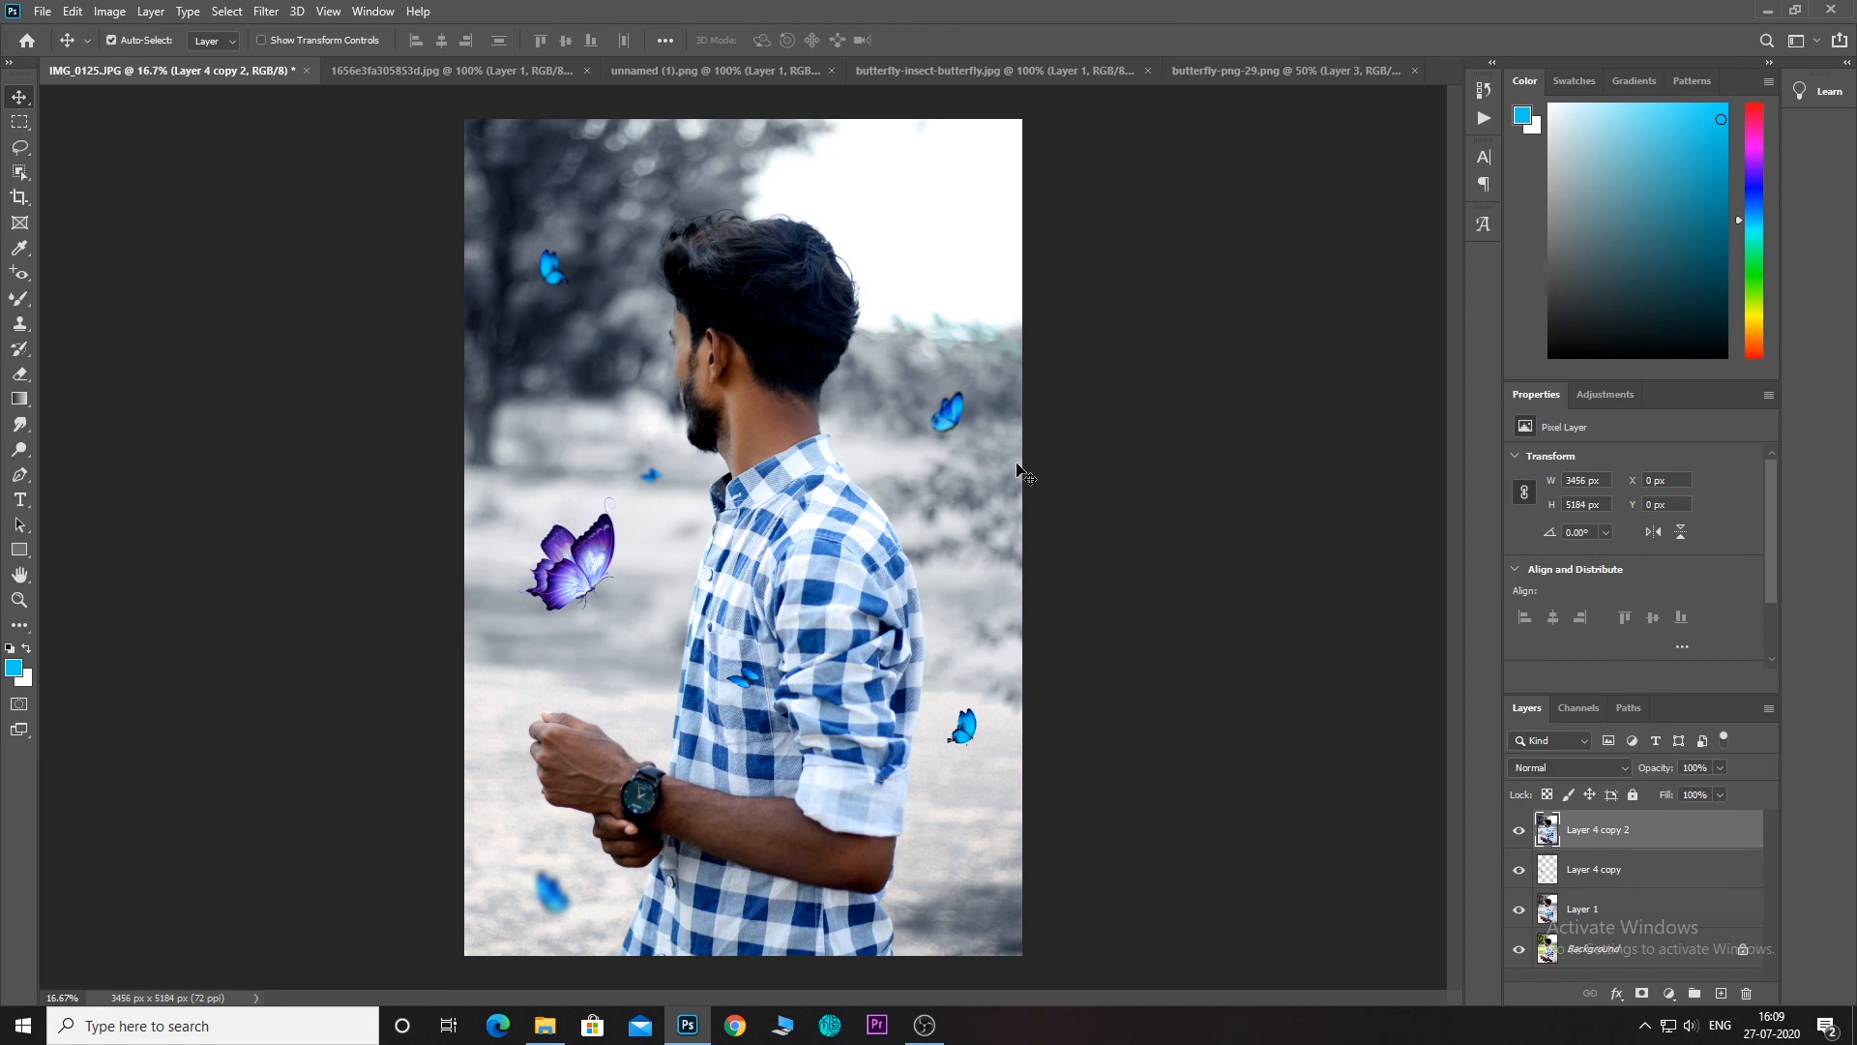
{"action": "key", "text": "ctrl+minus"}
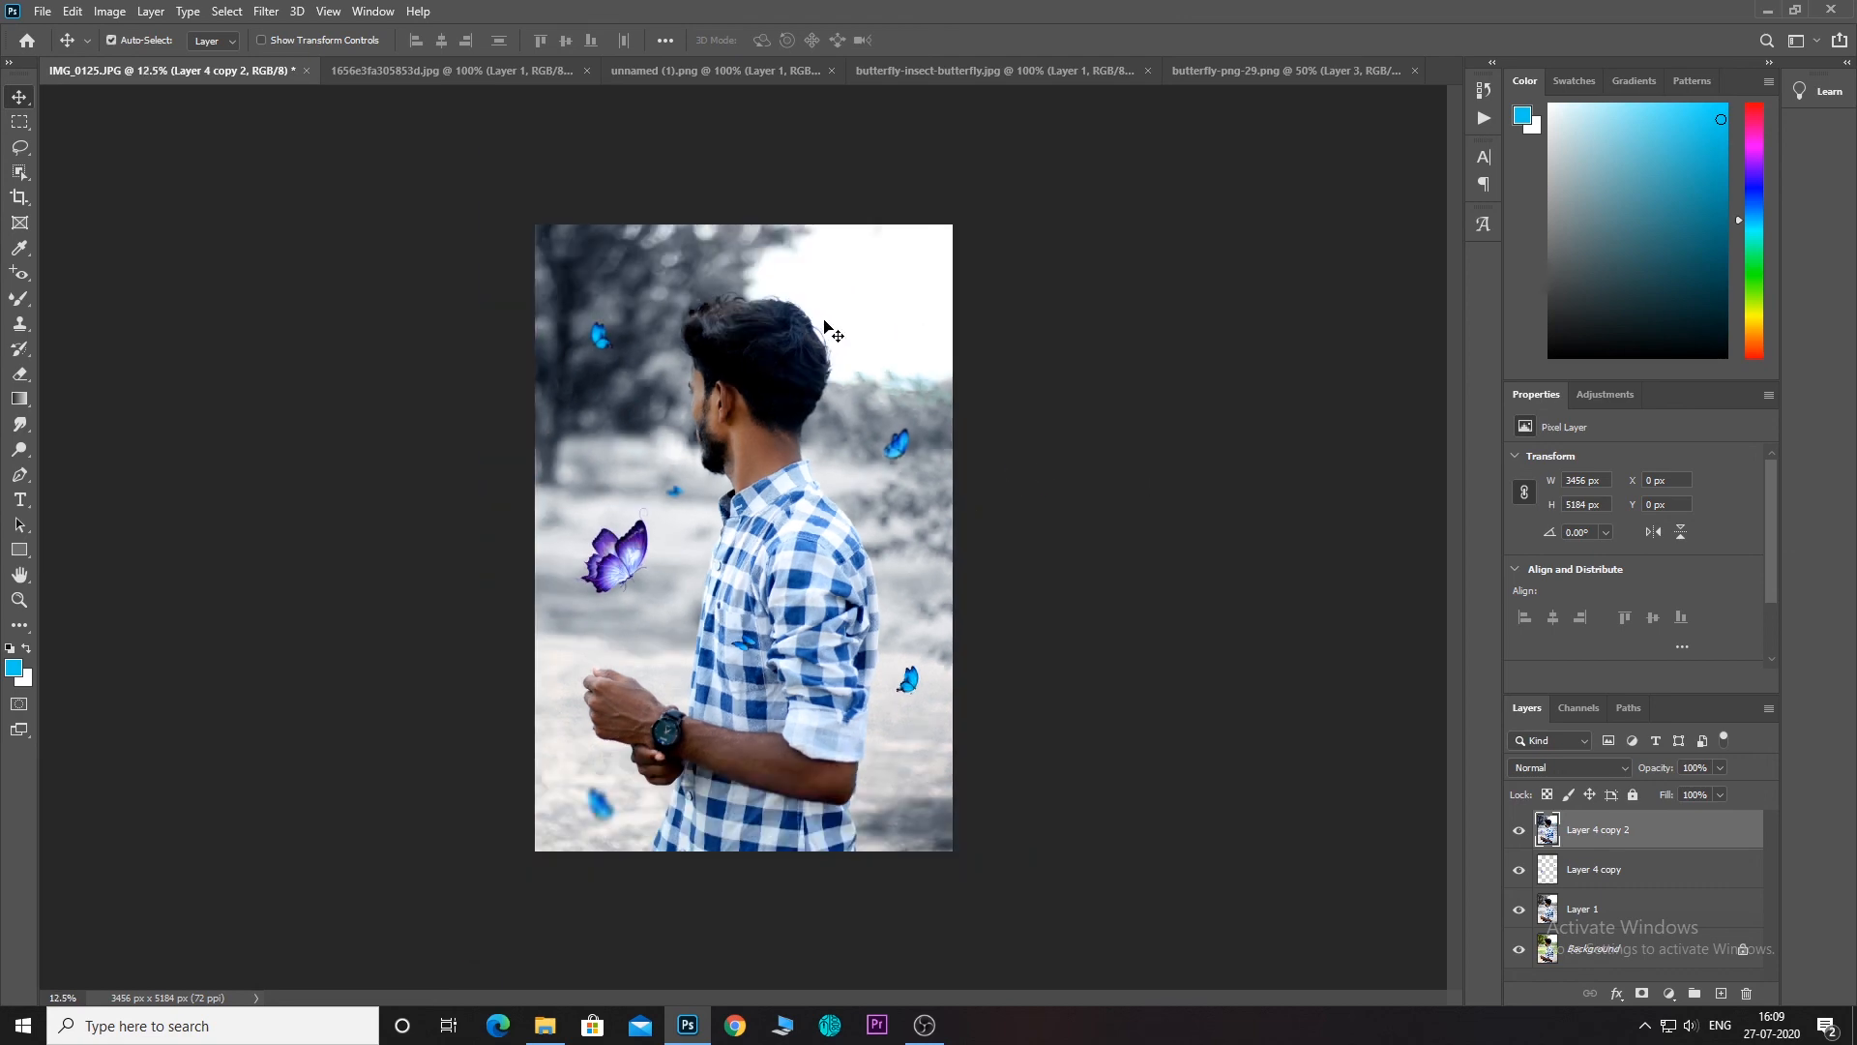